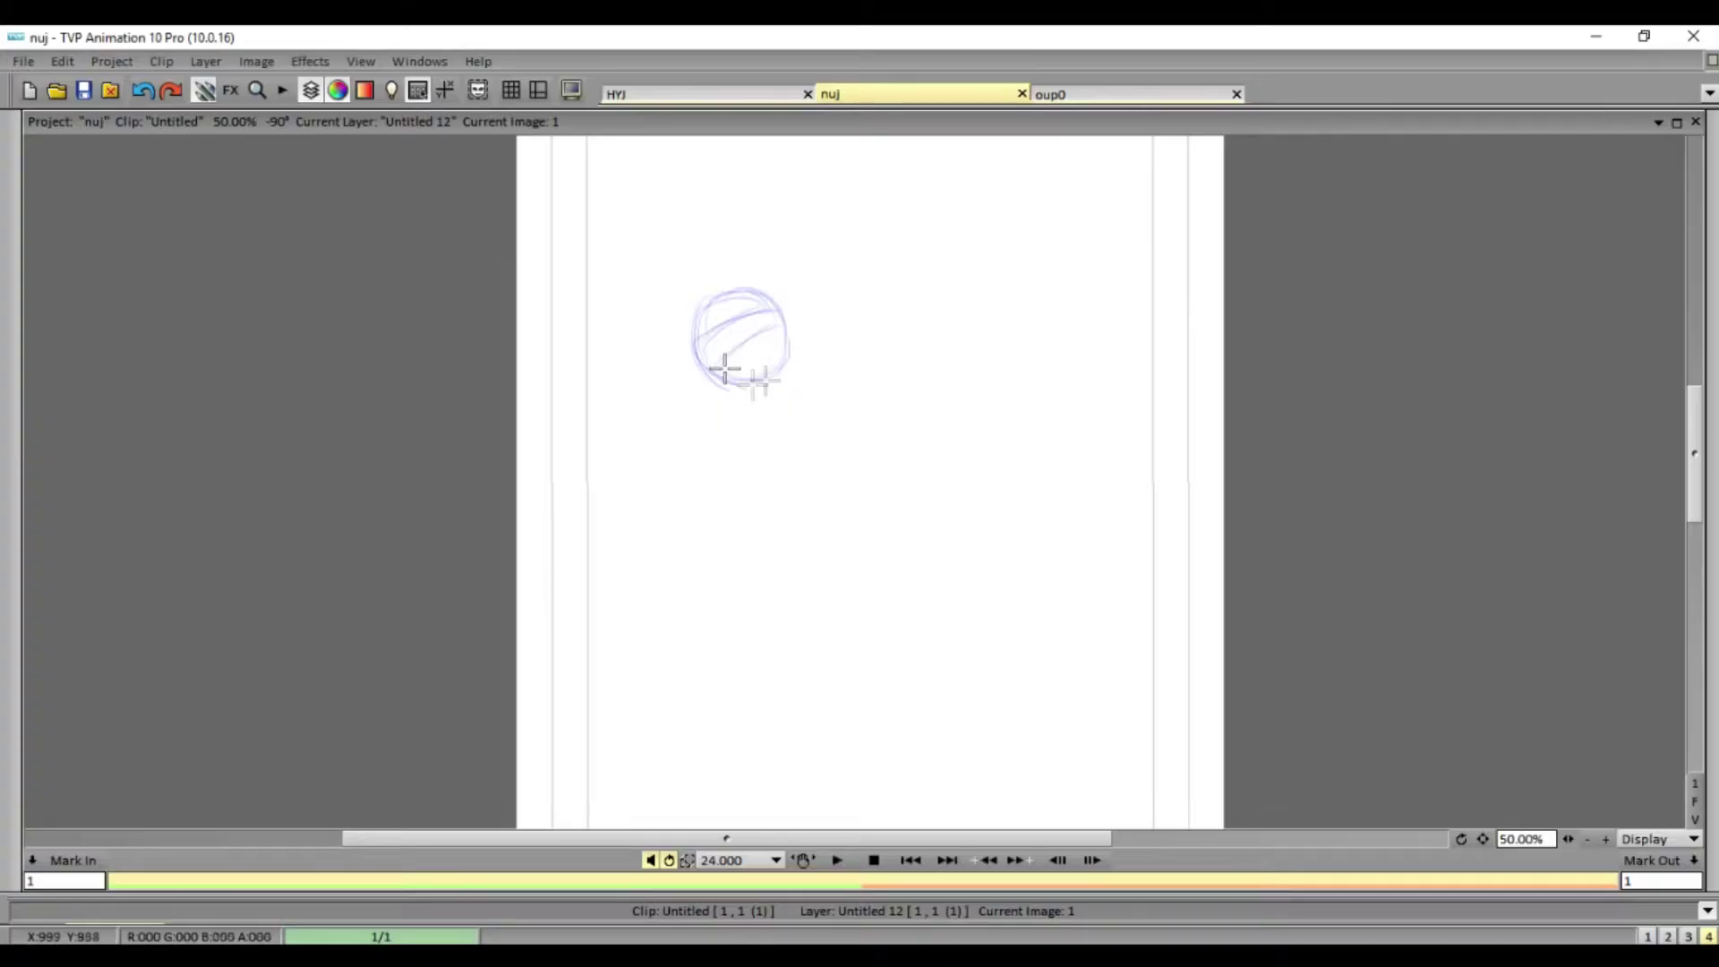
- Rough in the shoulders, left arm down to the hand, neck, collar and torso in blue
{"action": "mouse_move", "coordinate": [716, 416]}
{"action": "left_mouse_down"}
{"action": "mouse_move", "coordinate": [665, 607]}
{"action": "mouse_move", "coordinate": [795, 508]}
{"action": "mouse_move", "coordinate": [760, 564]}
{"action": "mouse_move", "coordinate": [838, 484]}
{"action": "mouse_move", "coordinate": [898, 452]}
{"action": "mouse_move", "coordinate": [931, 537]}
{"action": "left_mouse_up"}
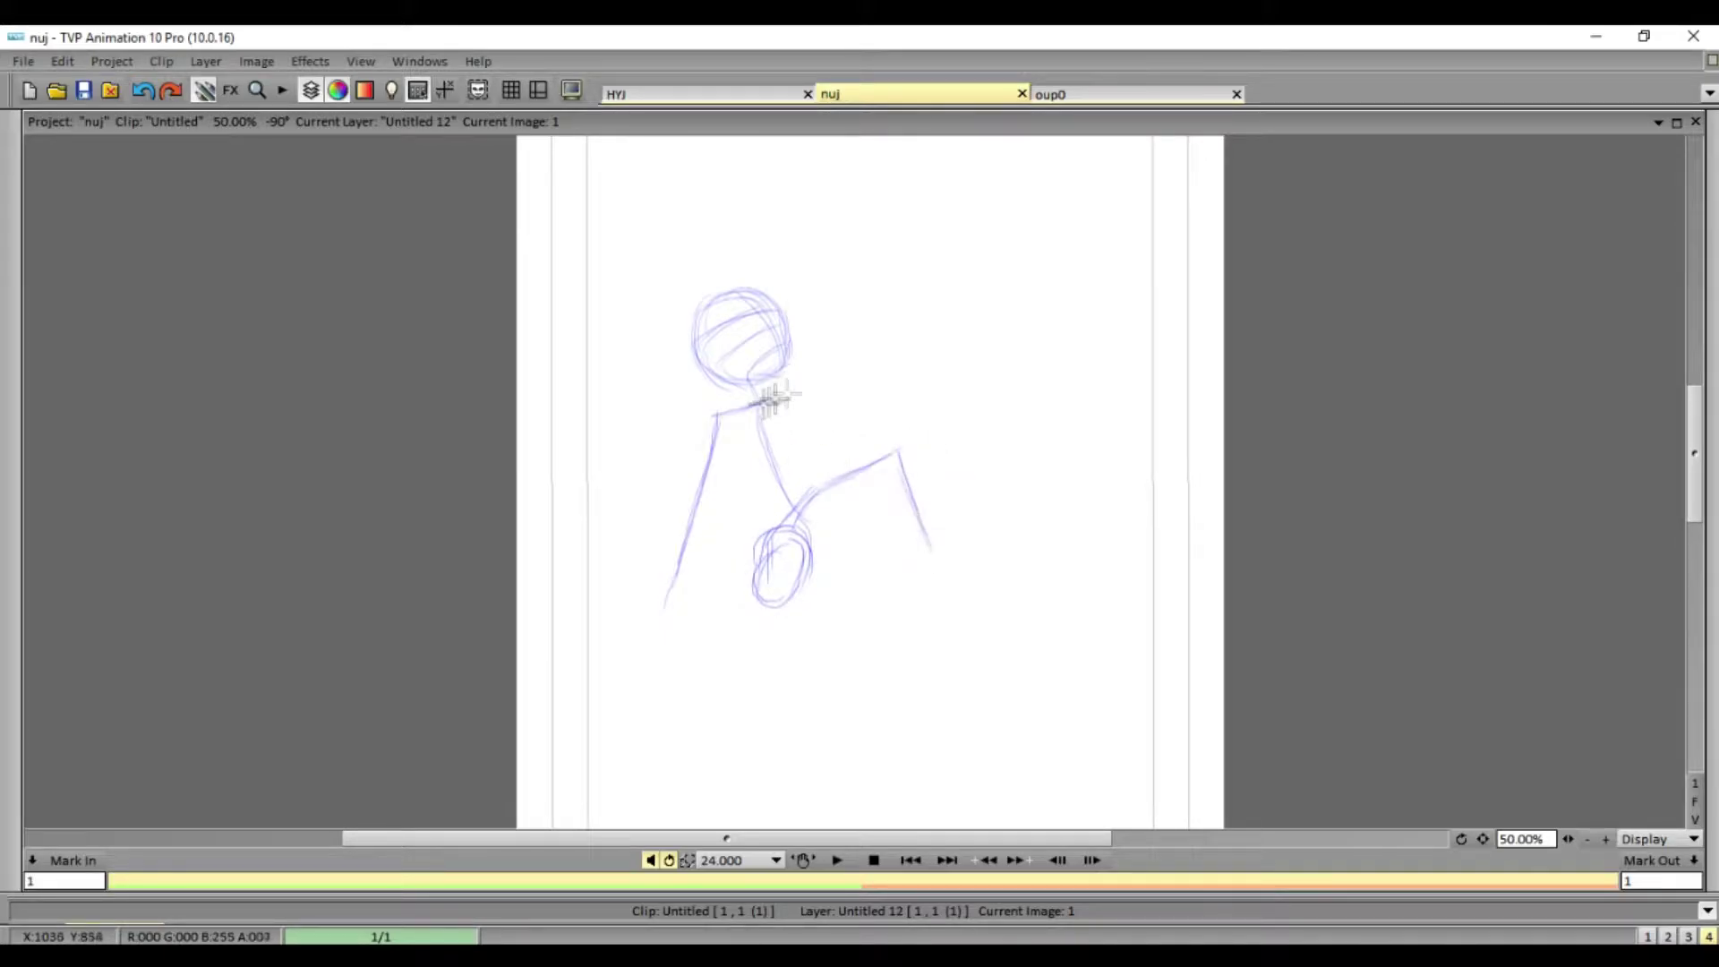
{"action": "key", "text": "plus"}
{"action": "mouse_move", "coordinate": [658, 378]}
{"action": "left_mouse_down"}
{"action": "mouse_move", "coordinate": [676, 389]}
{"action": "mouse_move", "coordinate": [660, 383]}
{"action": "mouse_move", "coordinate": [586, 564]}
{"action": "left_mouse_up"}
{"action": "mouse_move", "coordinate": [627, 507]}
{"action": "left_mouse_down"}
{"action": "mouse_move", "coordinate": [568, 653]}
{"action": "mouse_move", "coordinate": [533, 670]}
{"action": "left_mouse_up"}
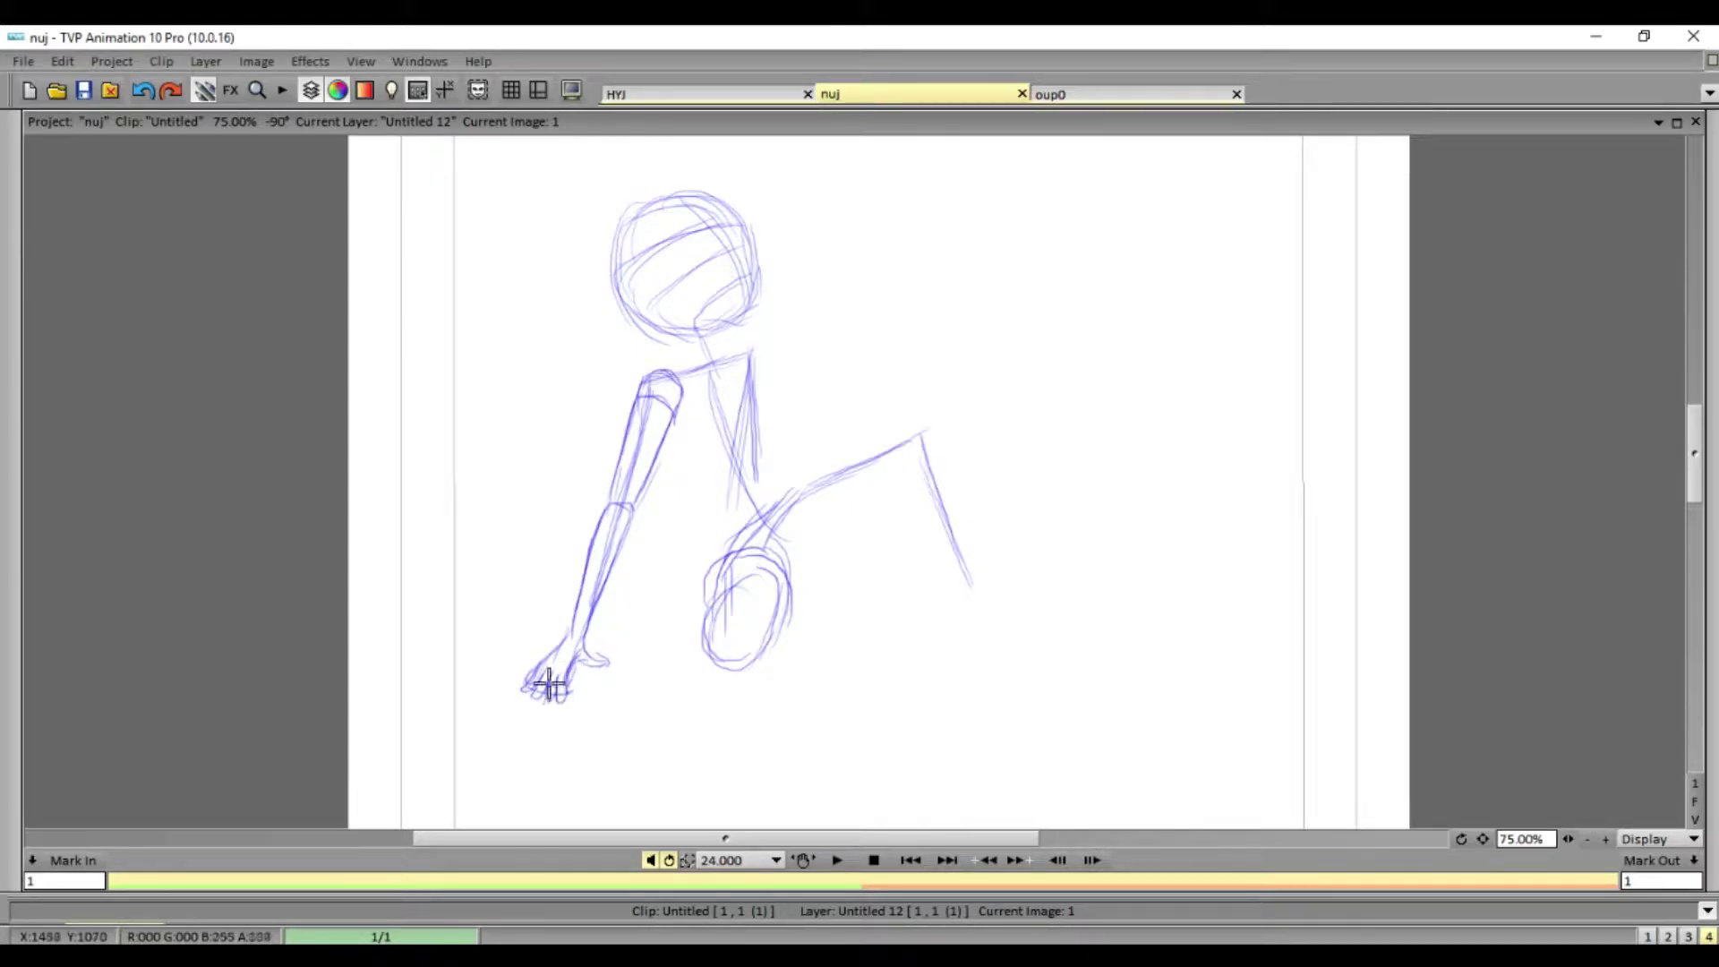
{"action": "left_click_drag", "start_coordinate": [662, 452], "coordinate": [700, 508]}
{"action": "mouse_move", "coordinate": [679, 335]}
{"action": "left_mouse_down"}
{"action": "mouse_move", "coordinate": [762, 391]}
{"action": "mouse_move", "coordinate": [762, 448]}
{"action": "left_mouse_up"}
{"action": "mouse_move", "coordinate": [673, 483]}
{"action": "left_mouse_down"}
{"action": "mouse_move", "coordinate": [761, 439]}
{"action": "mouse_move", "coordinate": [707, 533]}
{"action": "mouse_move", "coordinate": [768, 466]}
{"action": "mouse_move", "coordinate": [721, 515]}
{"action": "mouse_move", "coordinate": [708, 649]}
{"action": "left_mouse_up"}
- Sketch the hip, thigh and bent lower leg with a raised knee
{"action": "left_click_drag", "start_coordinate": [770, 467], "coordinate": [909, 428]}
{"action": "mouse_move", "coordinate": [779, 488]}
{"action": "left_mouse_down"}
{"action": "mouse_move", "coordinate": [900, 464]}
{"action": "mouse_move", "coordinate": [770, 573]}
{"action": "left_mouse_up"}
{"action": "left_click_drag", "start_coordinate": [775, 635], "coordinate": [833, 573]}
{"action": "left_click_drag", "start_coordinate": [743, 662], "coordinate": [873, 540]}
{"action": "mouse_move", "coordinate": [779, 631]}
{"action": "left_mouse_down"}
{"action": "mouse_move", "coordinate": [873, 537]}
{"action": "mouse_move", "coordinate": [757, 618]}
{"action": "left_mouse_up"}
{"action": "left_click_drag", "start_coordinate": [712, 663], "coordinate": [810, 564]}
{"action": "left_click_drag", "start_coordinate": [708, 627], "coordinate": [779, 582]}
{"action": "left_click_drag", "start_coordinate": [783, 520], "coordinate": [761, 641]}
- Sketch the foot with heel and sole line, then touch up the neck and collar strokes
{"action": "mouse_move", "coordinate": [868, 520]}
{"action": "left_mouse_down"}
{"action": "mouse_move", "coordinate": [927, 528]}
{"action": "mouse_move", "coordinate": [905, 542]}
{"action": "left_mouse_up"}
{"action": "mouse_move", "coordinate": [904, 434]}
{"action": "left_mouse_down"}
{"action": "mouse_move", "coordinate": [936, 430]}
{"action": "mouse_move", "coordinate": [981, 582]}
{"action": "left_mouse_up"}
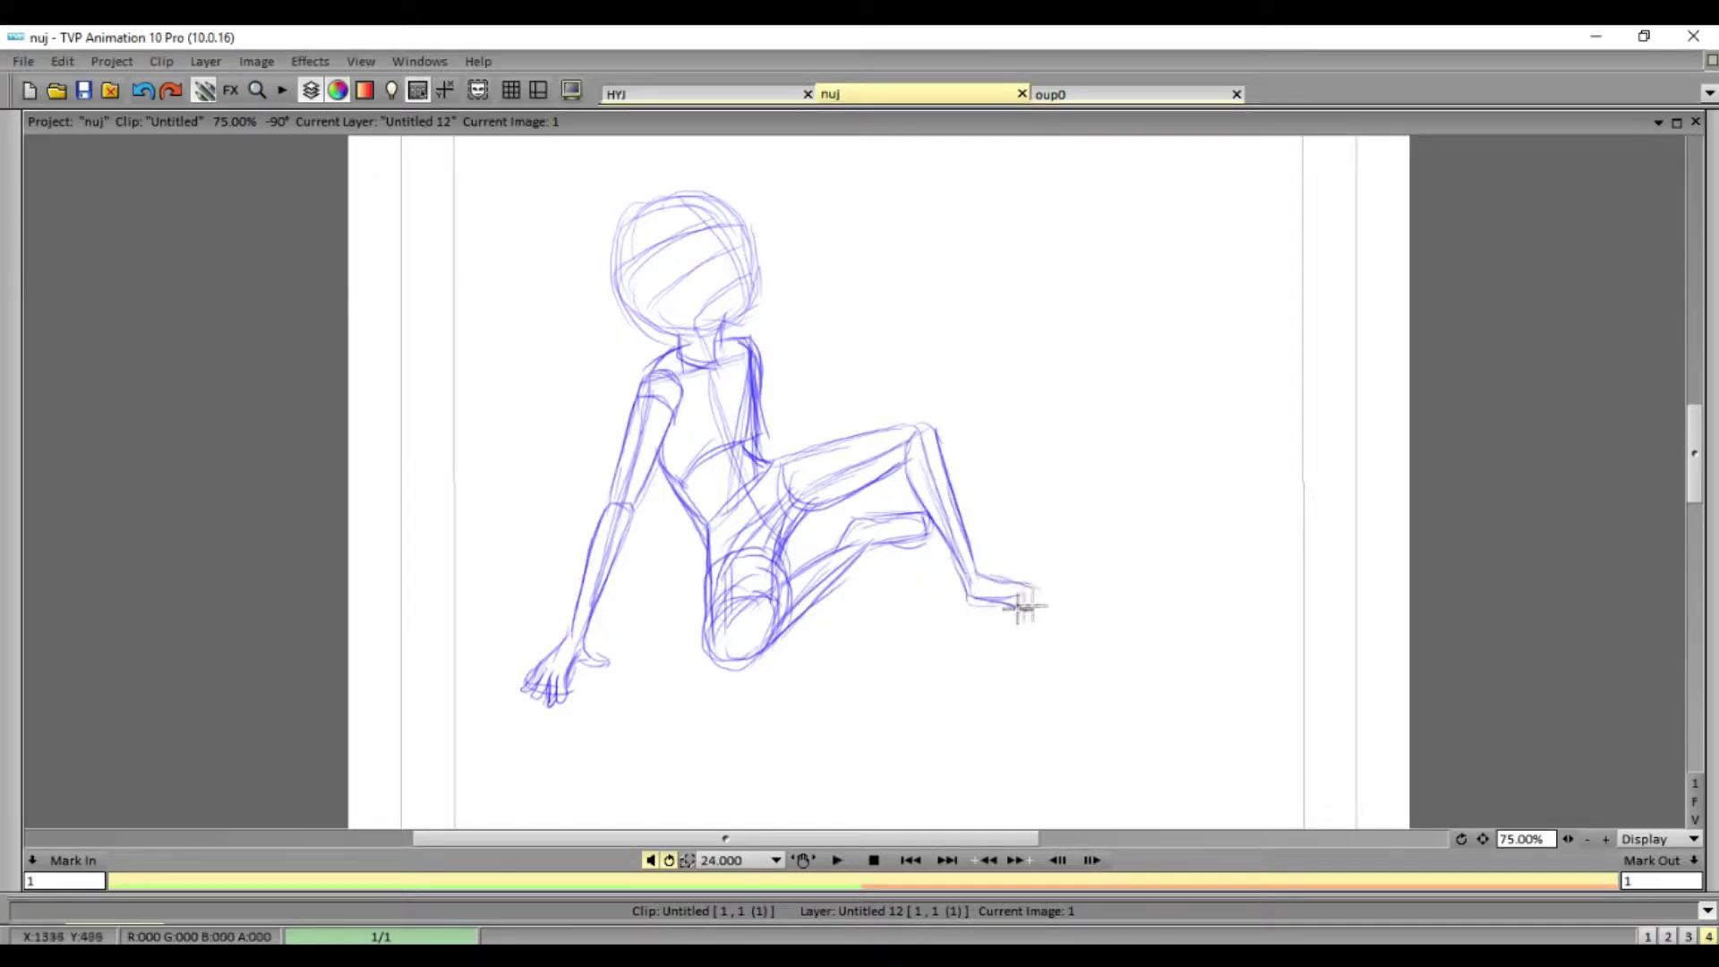
{"action": "left_click_drag", "start_coordinate": [963, 586], "coordinate": [1043, 609]}
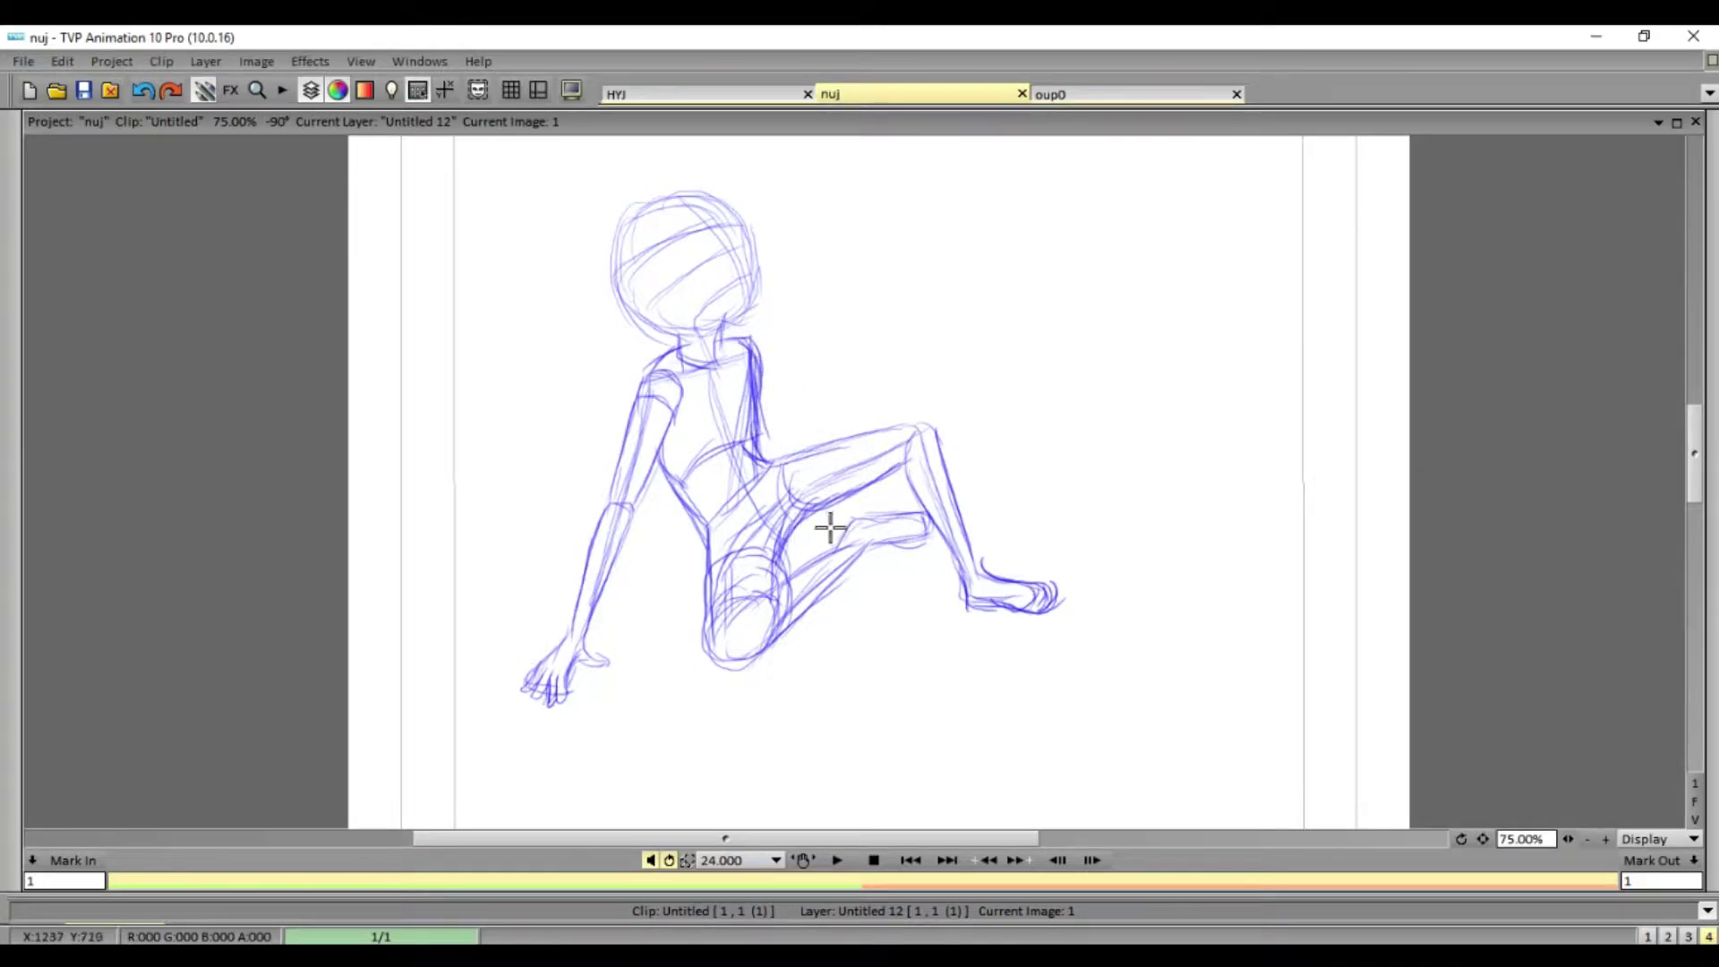
{"action": "scroll", "coordinate": [627, 394], "scroll_direction": "up", "scroll_amount": 3}
{"action": "mouse_move", "coordinate": [627, 394]}
{"action": "left_mouse_down"}
{"action": "mouse_move", "coordinate": [618, 426]}
{"action": "mouse_move", "coordinate": [649, 412]}
{"action": "left_mouse_up"}
{"action": "left_click_drag", "start_coordinate": [681, 314], "coordinate": [756, 421]}
{"action": "key", "text": "Tab"}
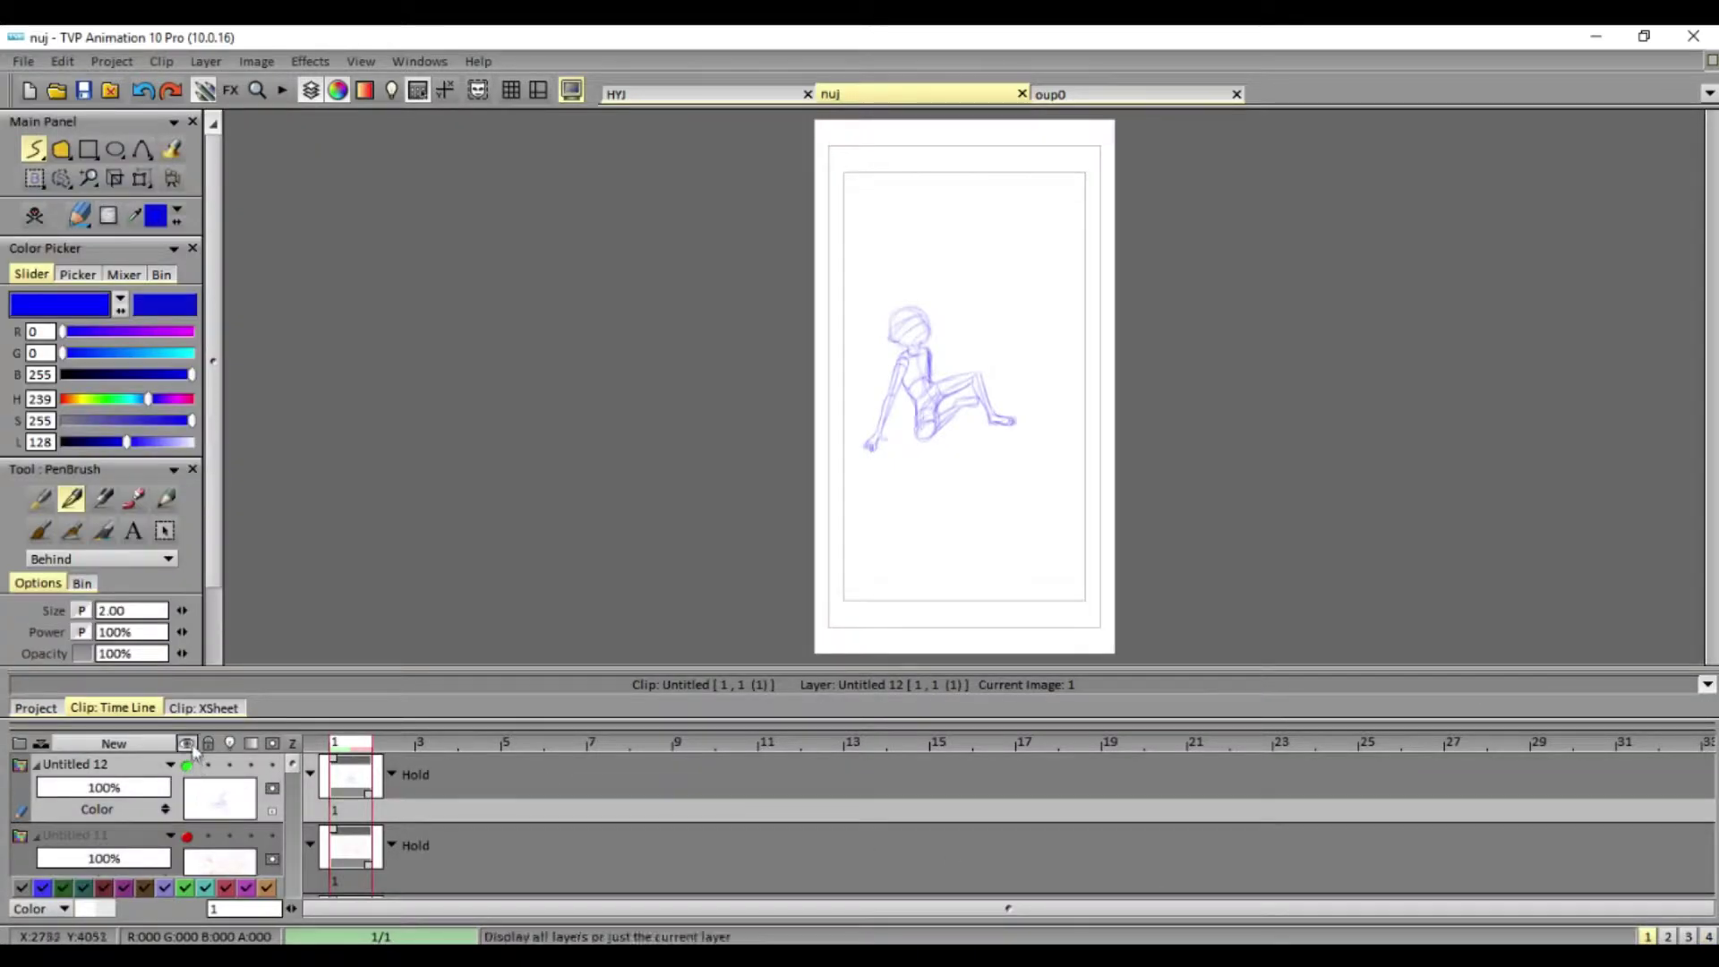
- Lasso the raised foot and nudge it slightly to the left
{"action": "left_click", "coordinate": [61, 178]}
{"action": "left_click_drag", "start_coordinate": [958, 362], "coordinate": [976, 363]}
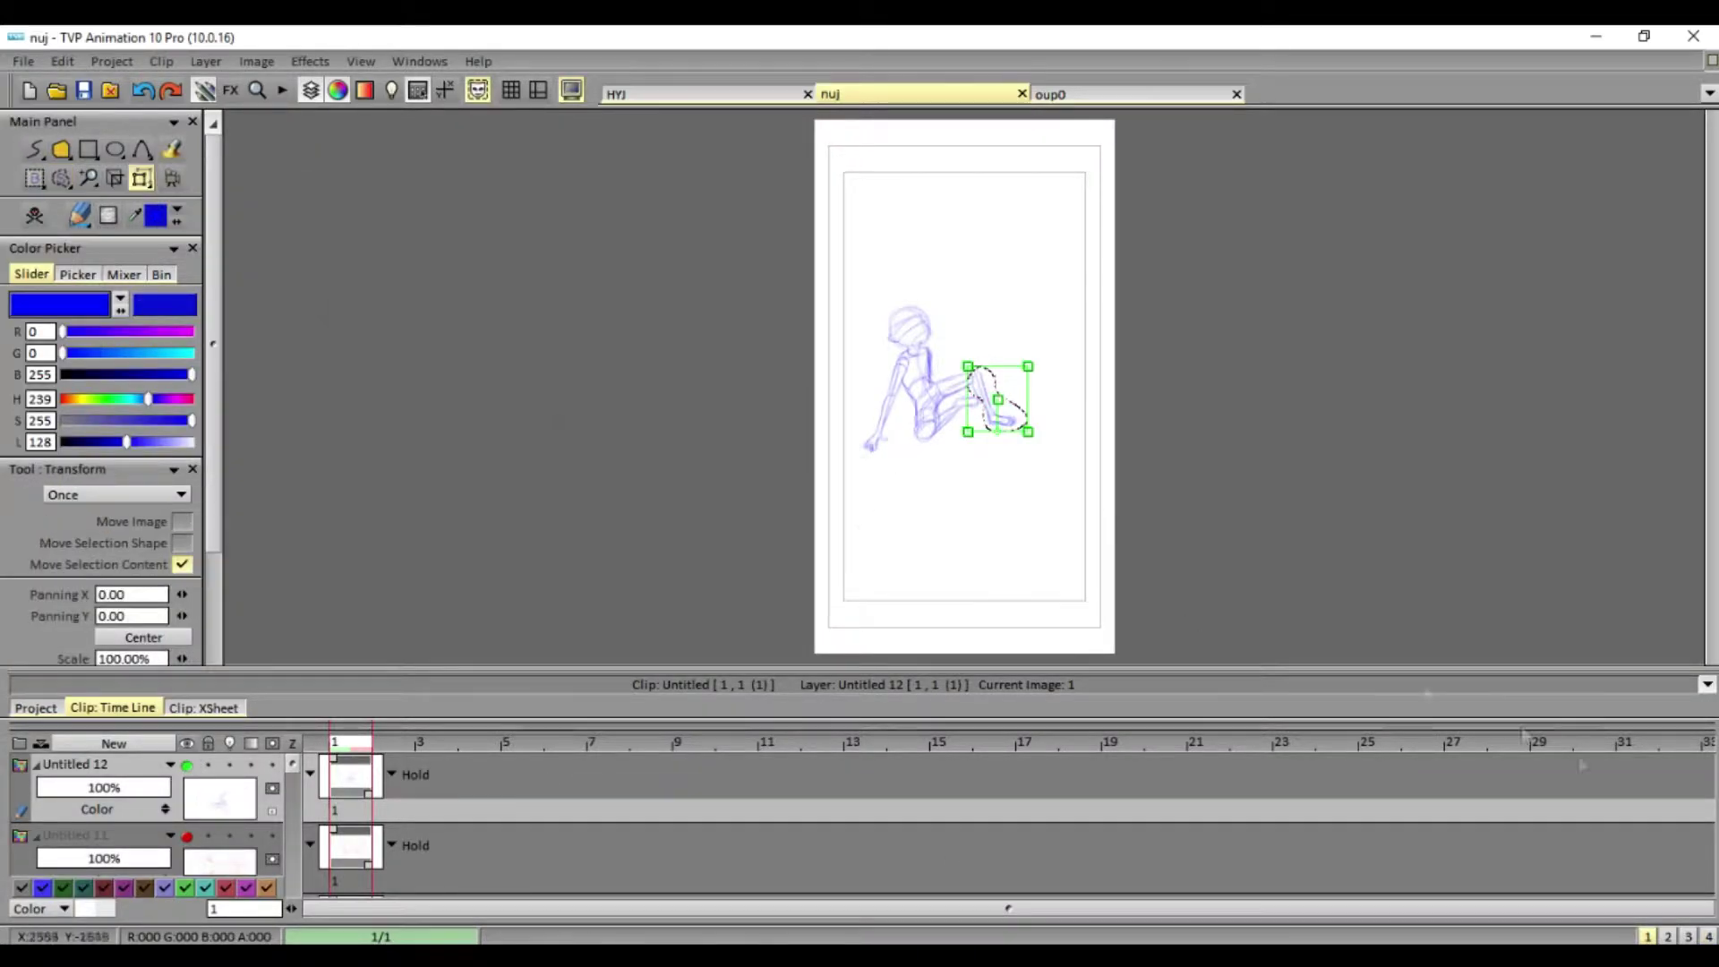
{"action": "key", "text": "Tab"}
{"action": "mouse_move", "coordinate": [1001, 596]}
{"action": "left_mouse_down"}
{"action": "mouse_move", "coordinate": [949, 631]}
{"action": "mouse_move", "coordinate": [971, 653]}
{"action": "left_mouse_up"}
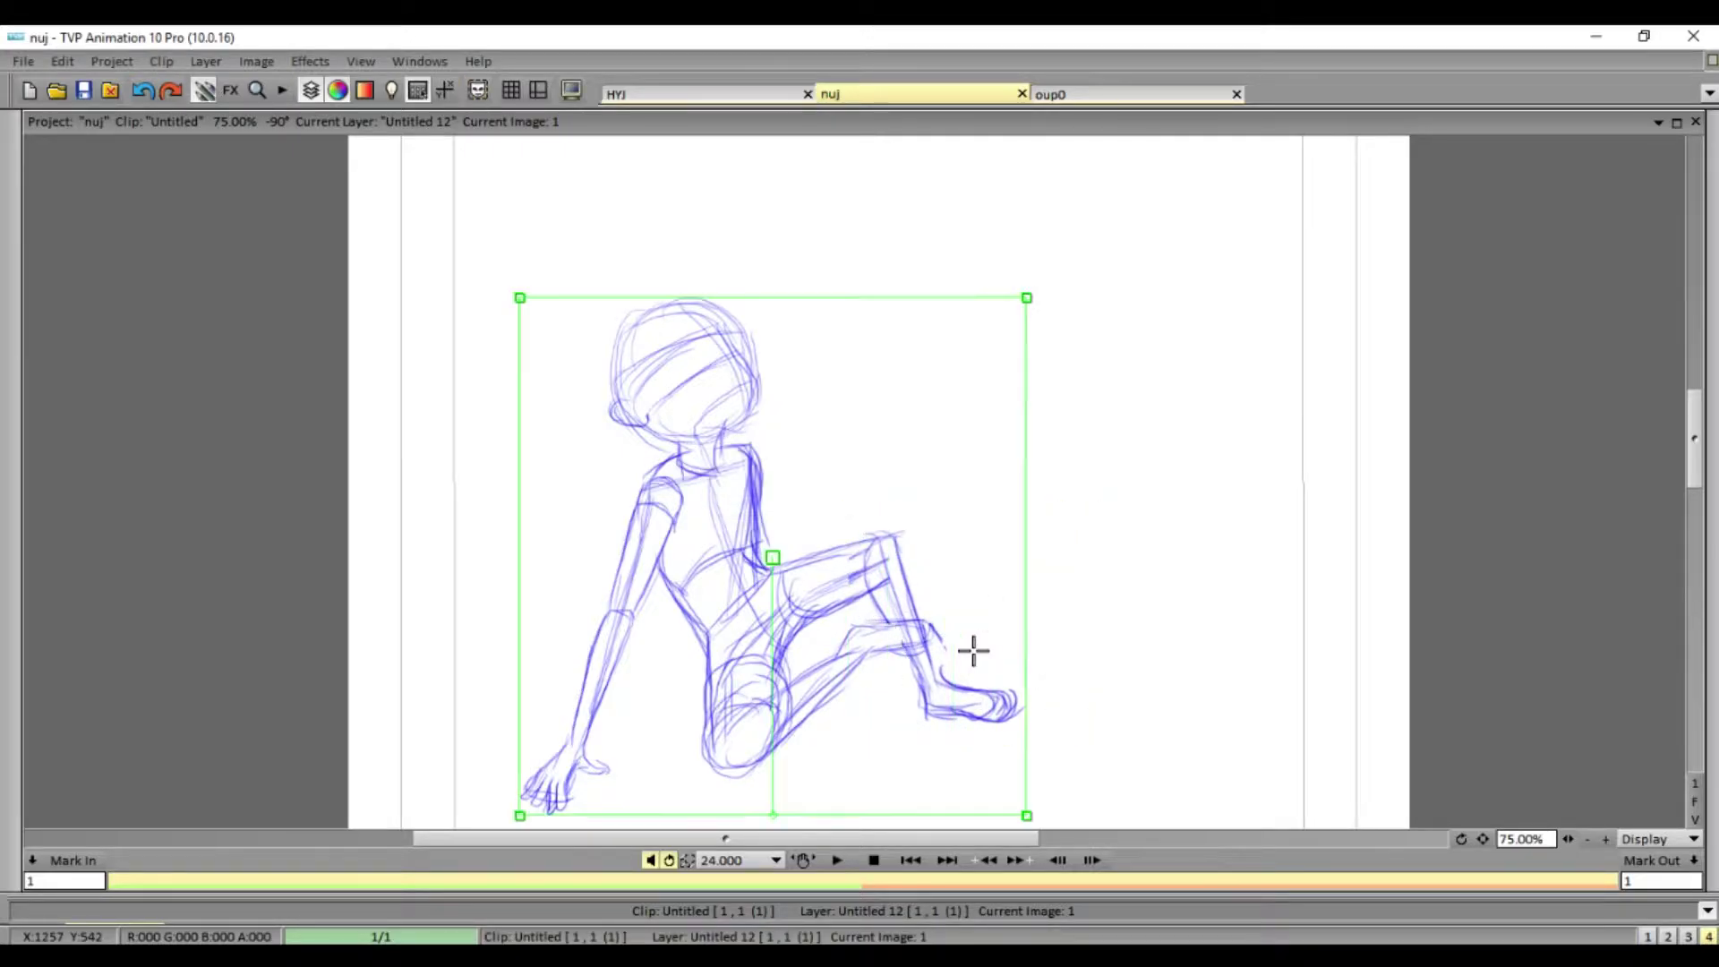
{"action": "key", "text": "Tab"}
{"action": "key", "text": "Tab"}
- Shrink the whole drawing and move it into the page's lower left
{"action": "mouse_move", "coordinate": [803, 555]}
{"action": "left_mouse_down"}
{"action": "mouse_move", "coordinate": [822, 470]}
{"action": "mouse_move", "coordinate": [806, 663]}
{"action": "left_mouse_up"}
{"action": "scroll", "coordinate": [860, 484], "scroll_direction": "down", "scroll_amount": 1}
{"action": "left_click_drag", "start_coordinate": [1020, 575], "coordinate": [910, 429]}
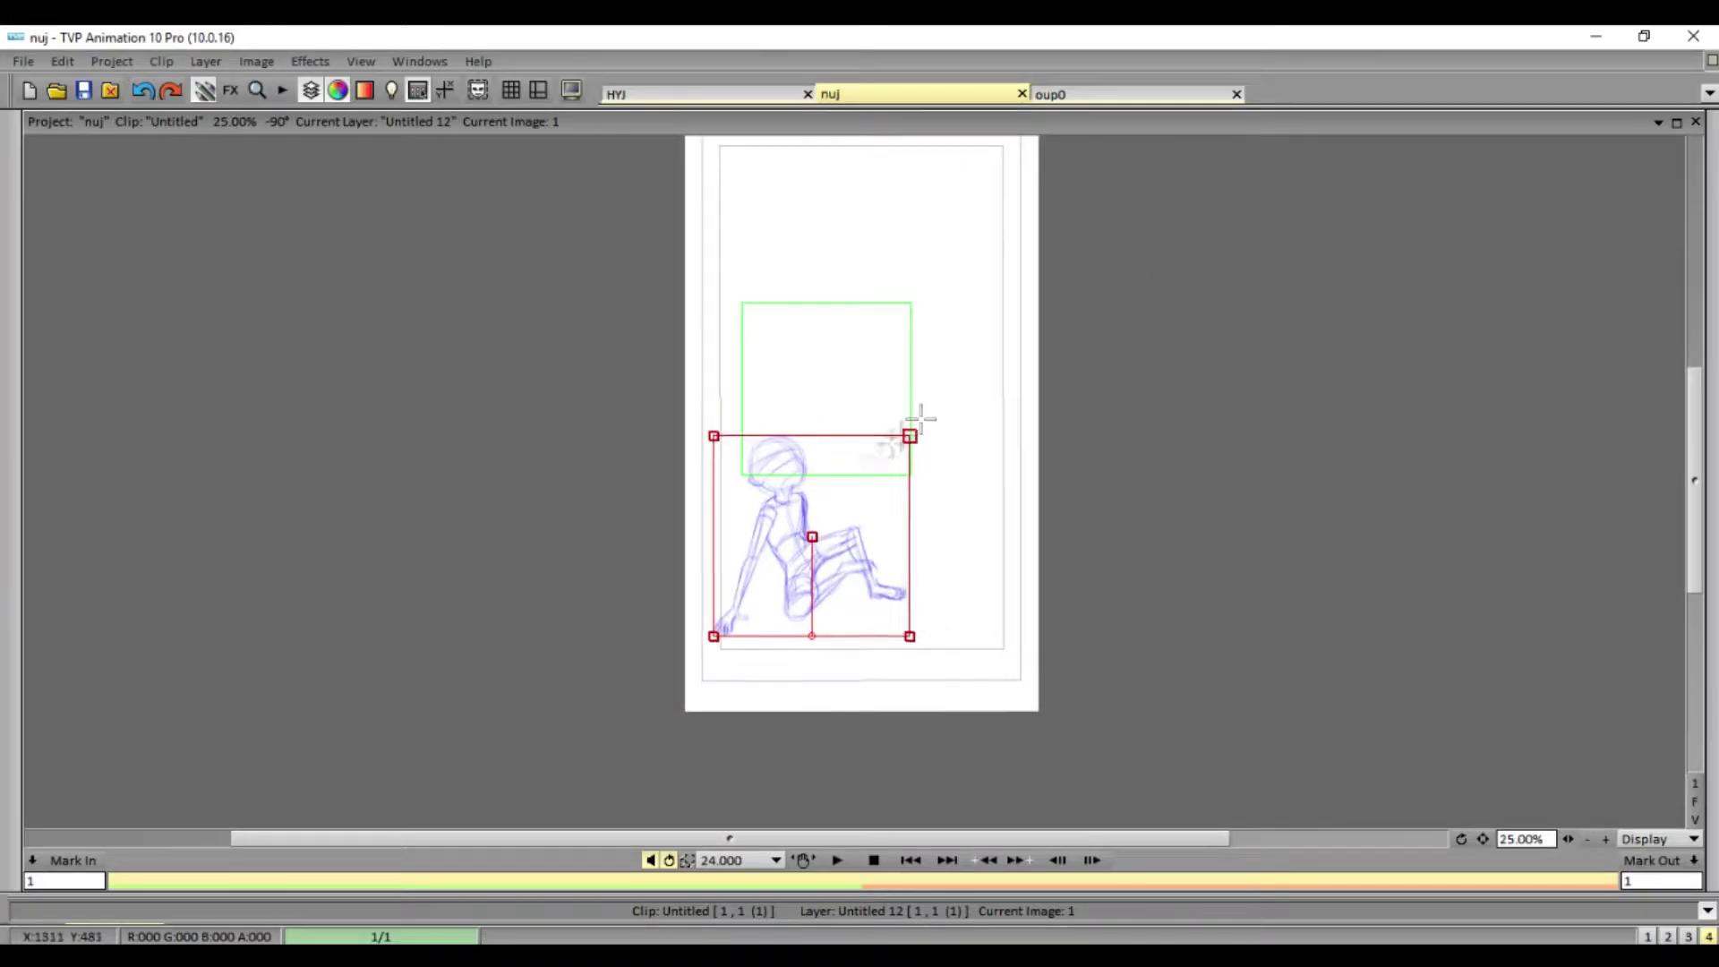
{"action": "key", "text": "Return"}
{"action": "key", "text": "Tab"}
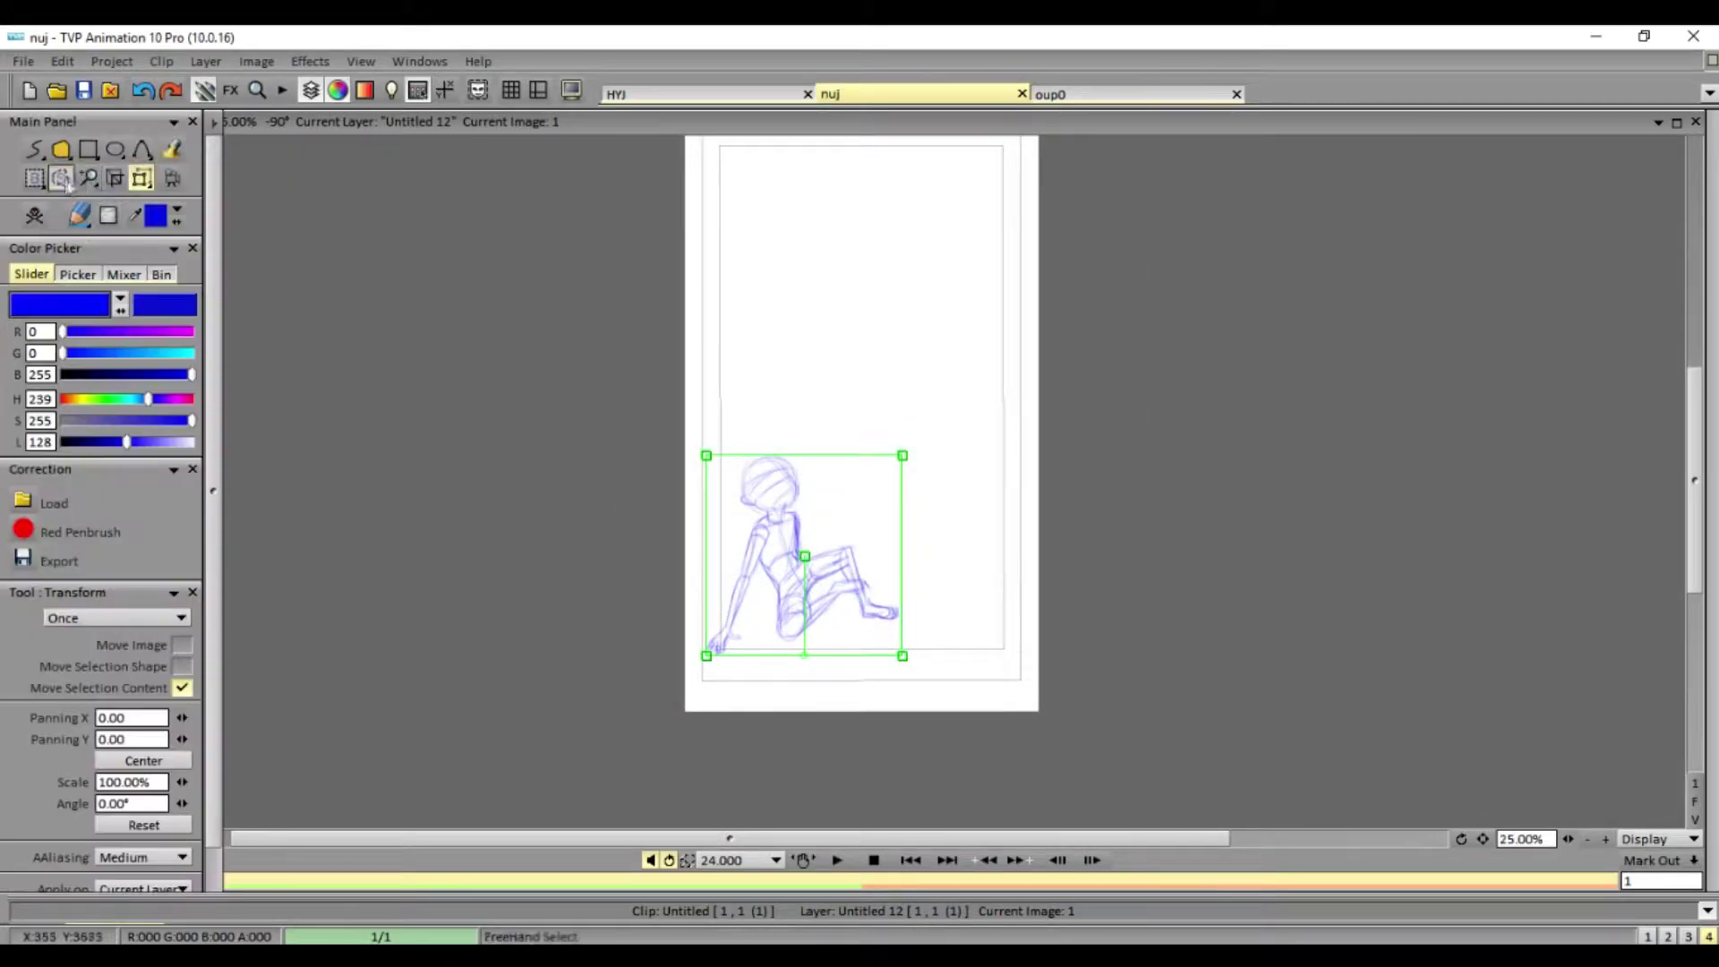
{"action": "key", "text": "Tab"}
- Try warping the lassoed arm, undo the distortion, and zoom out to the full page
{"action": "left_click_drag", "start_coordinate": [774, 530], "coordinate": [748, 620]}
{"action": "key", "text": "Tab"}
{"action": "key", "text": "Tab"}
{"action": "left_click_drag", "start_coordinate": [726, 681], "coordinate": [762, 574]}
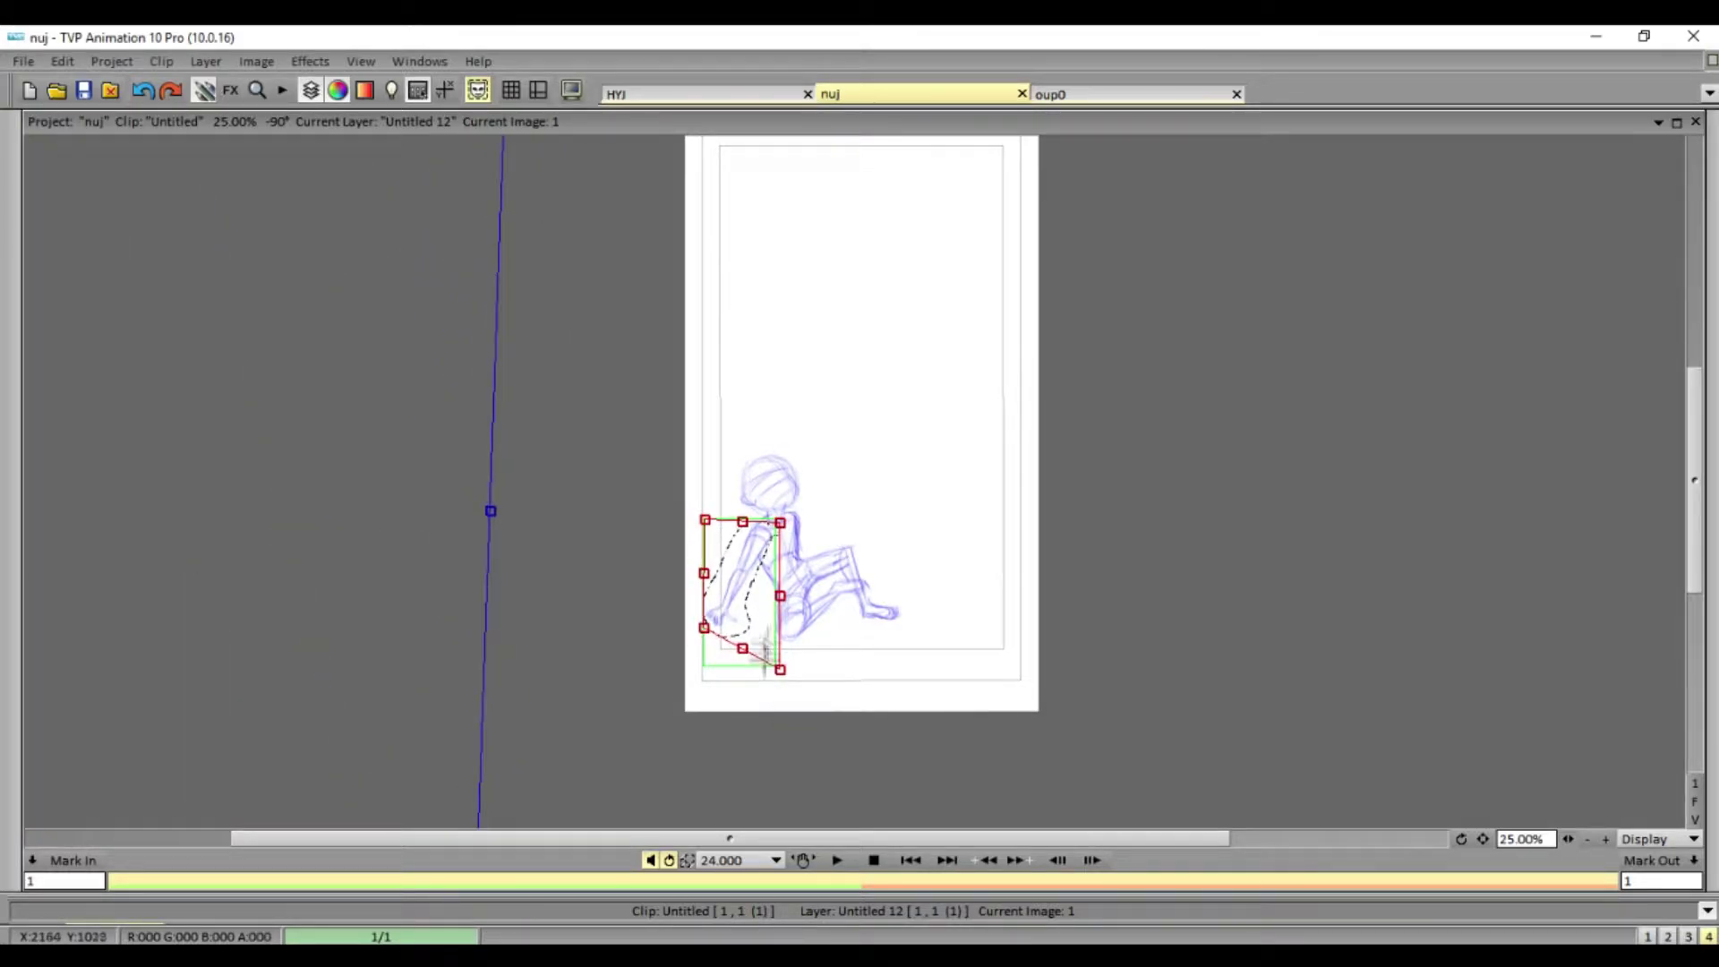
{"action": "key", "text": "Return"}
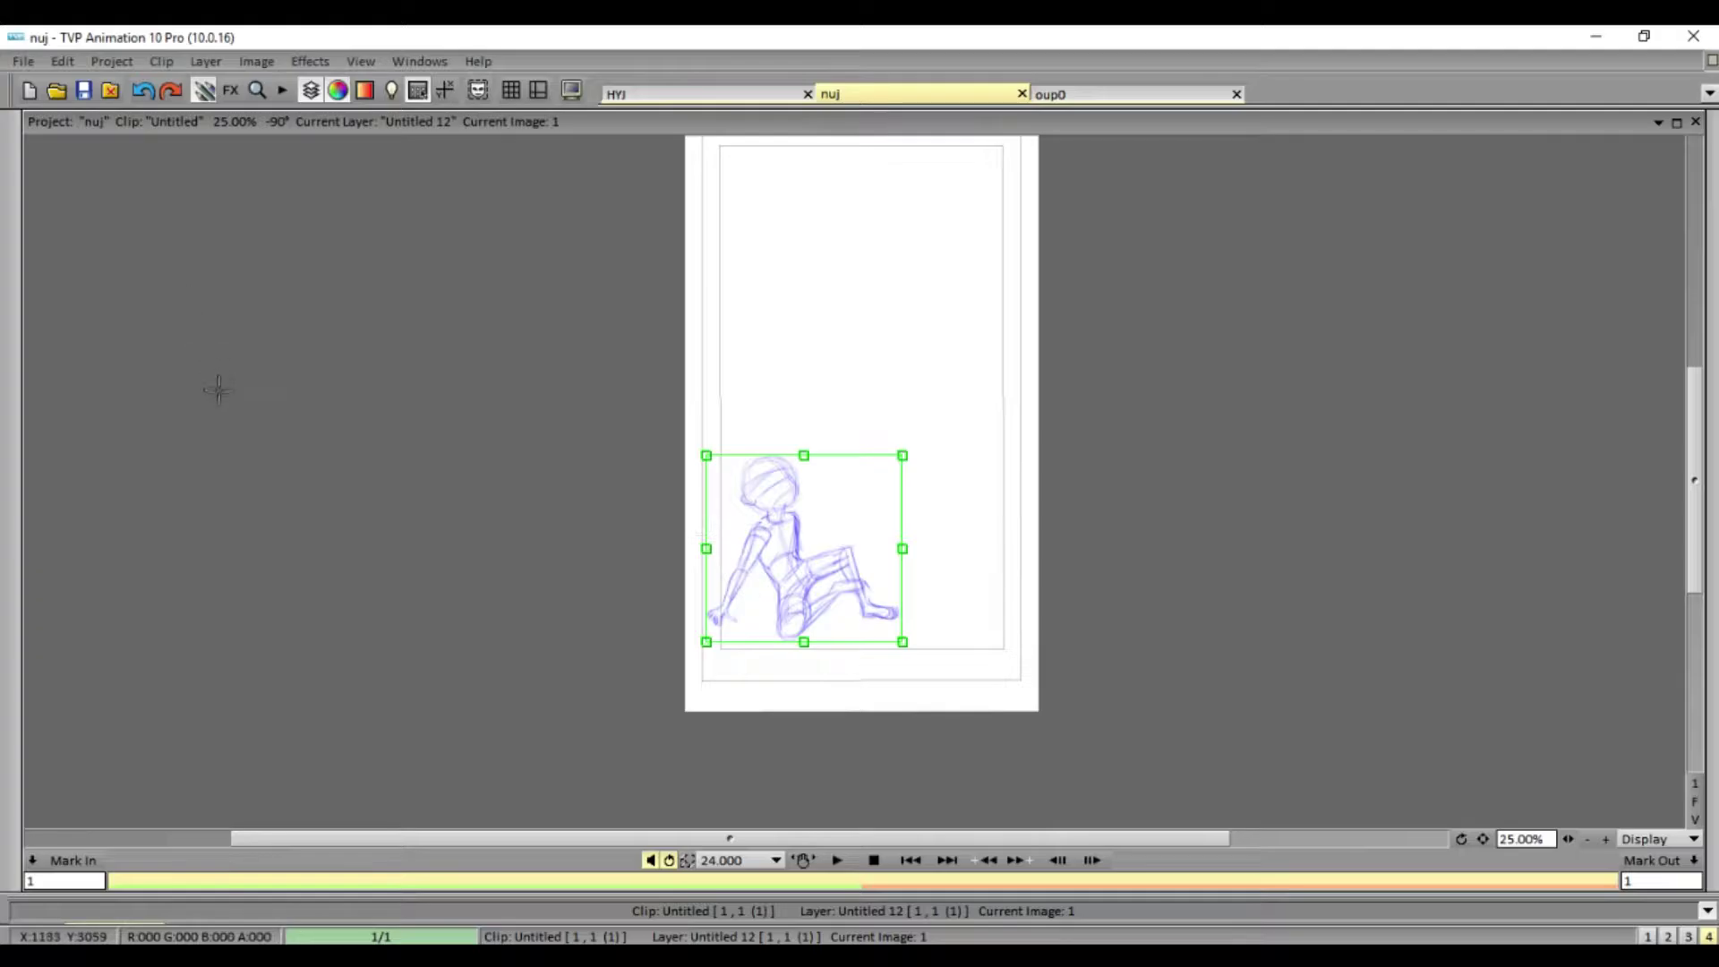
{"action": "scroll", "coordinate": [853, 610], "scroll_direction": "up", "scroll_amount": 2}
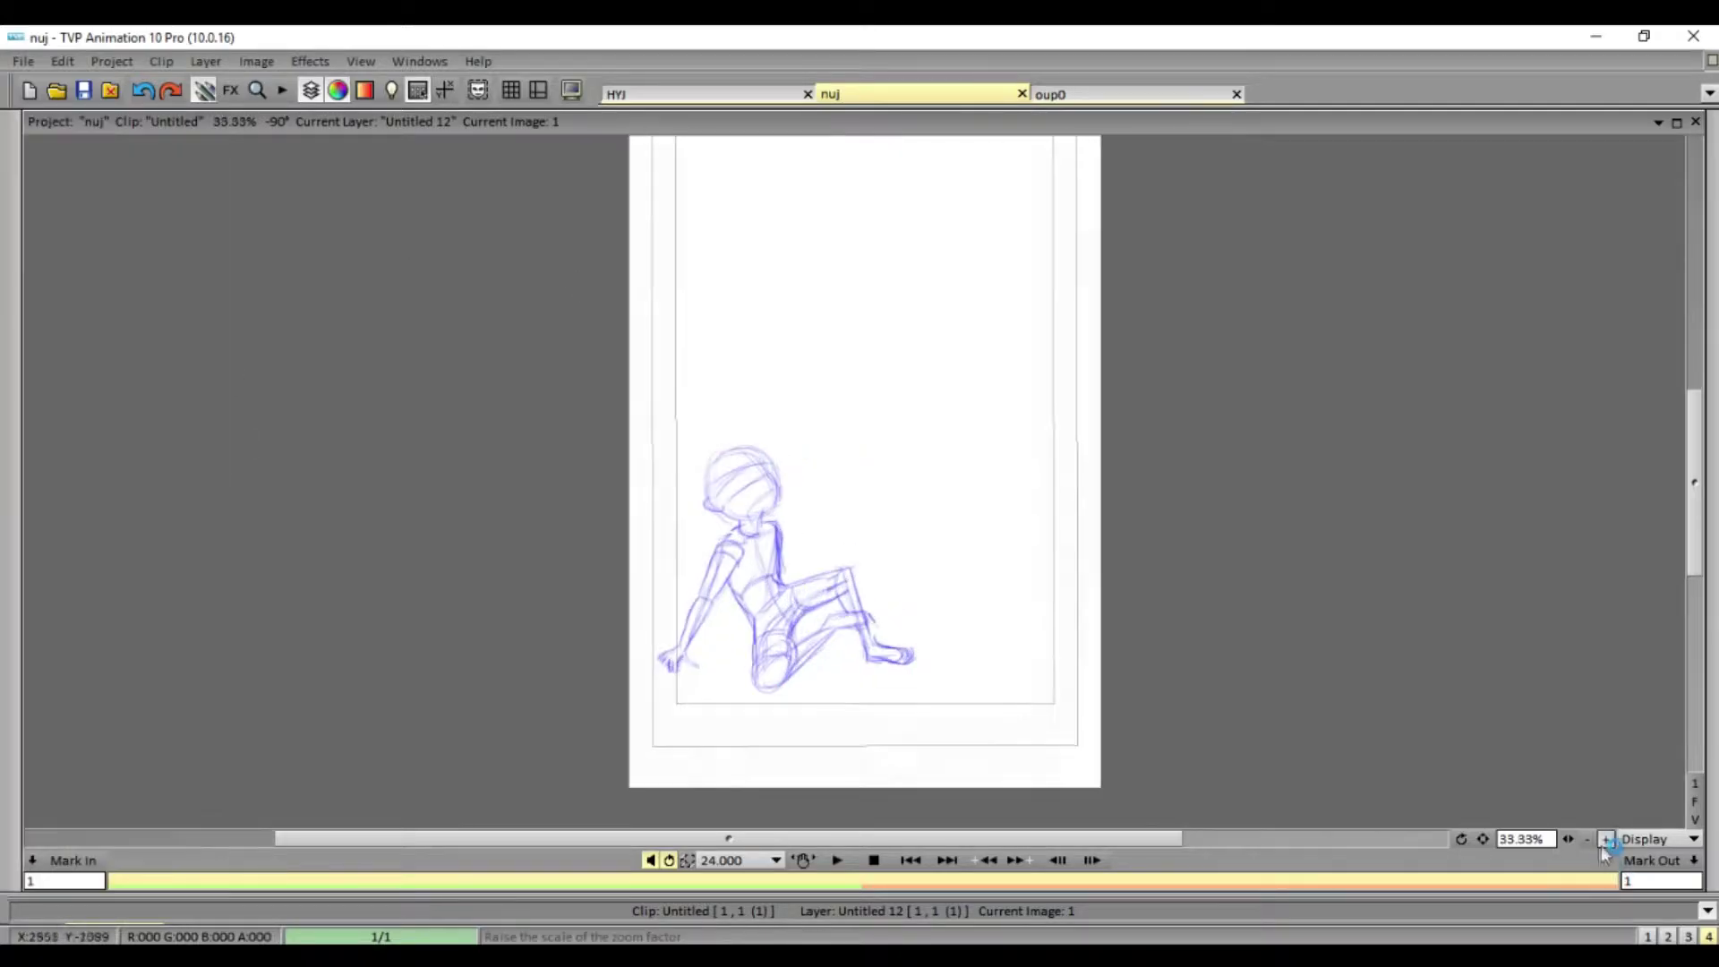
{"action": "scroll", "coordinate": [853, 611], "scroll_direction": "up", "scroll_amount": 2}
{"action": "key", "text": "ctrl+z"}
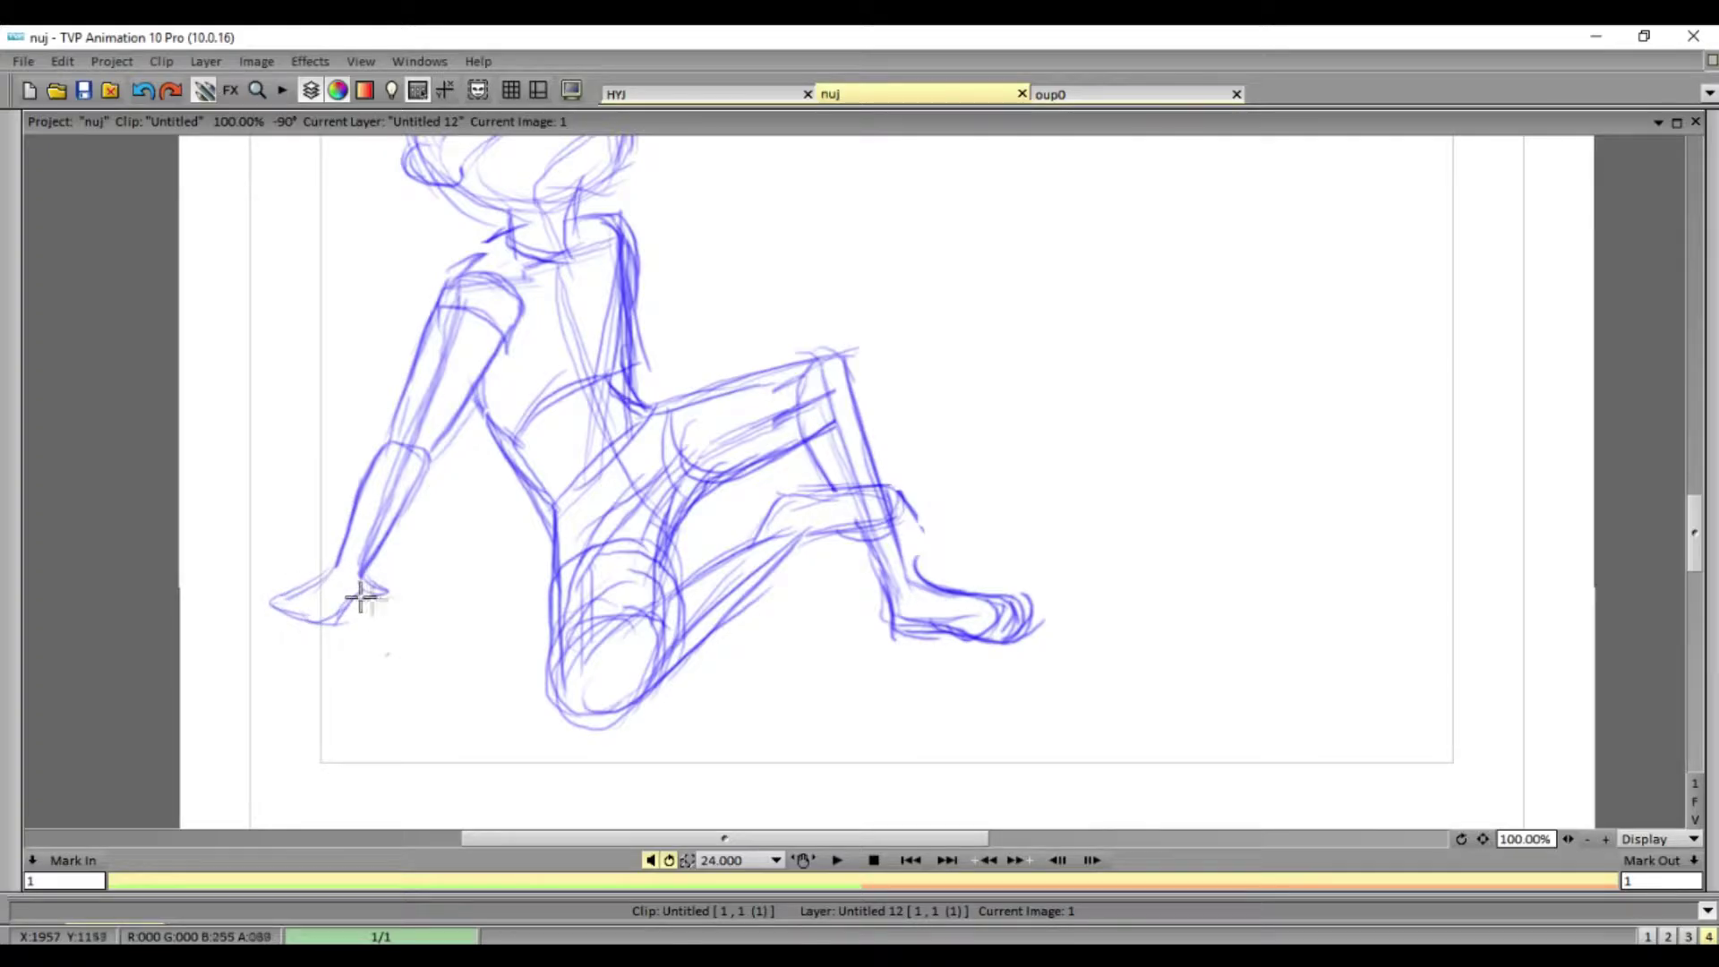
{"action": "left_click", "coordinate": [1590, 839]}
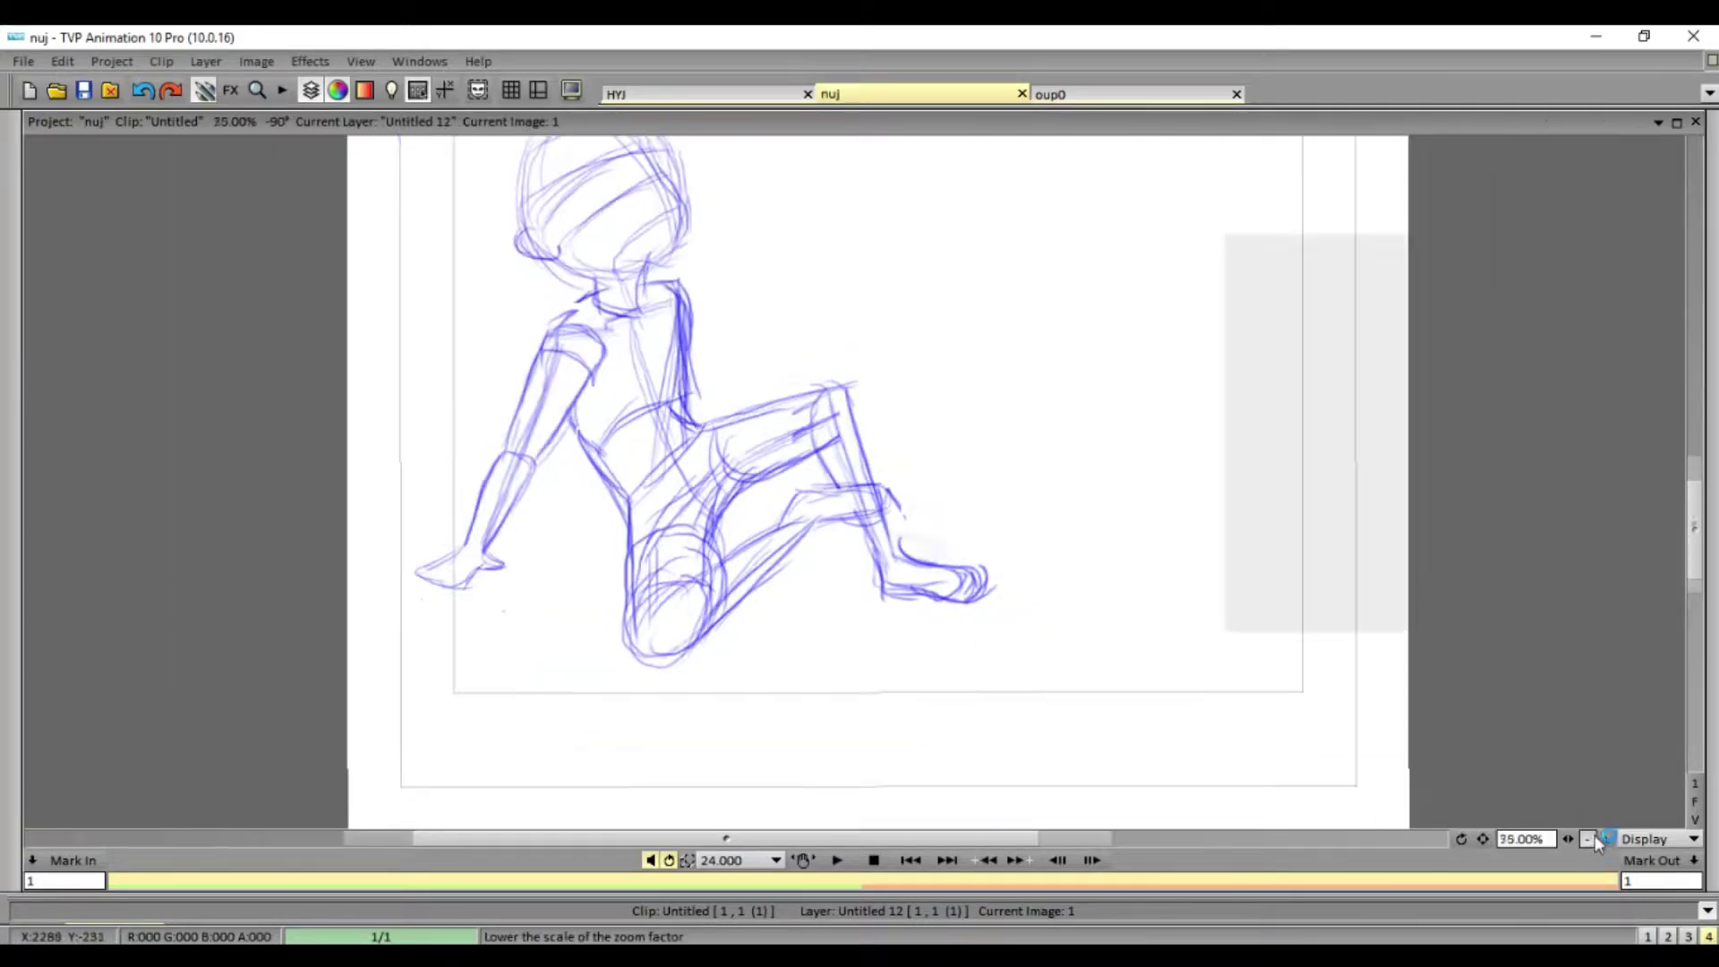
{"action": "key", "text": "Tab"}
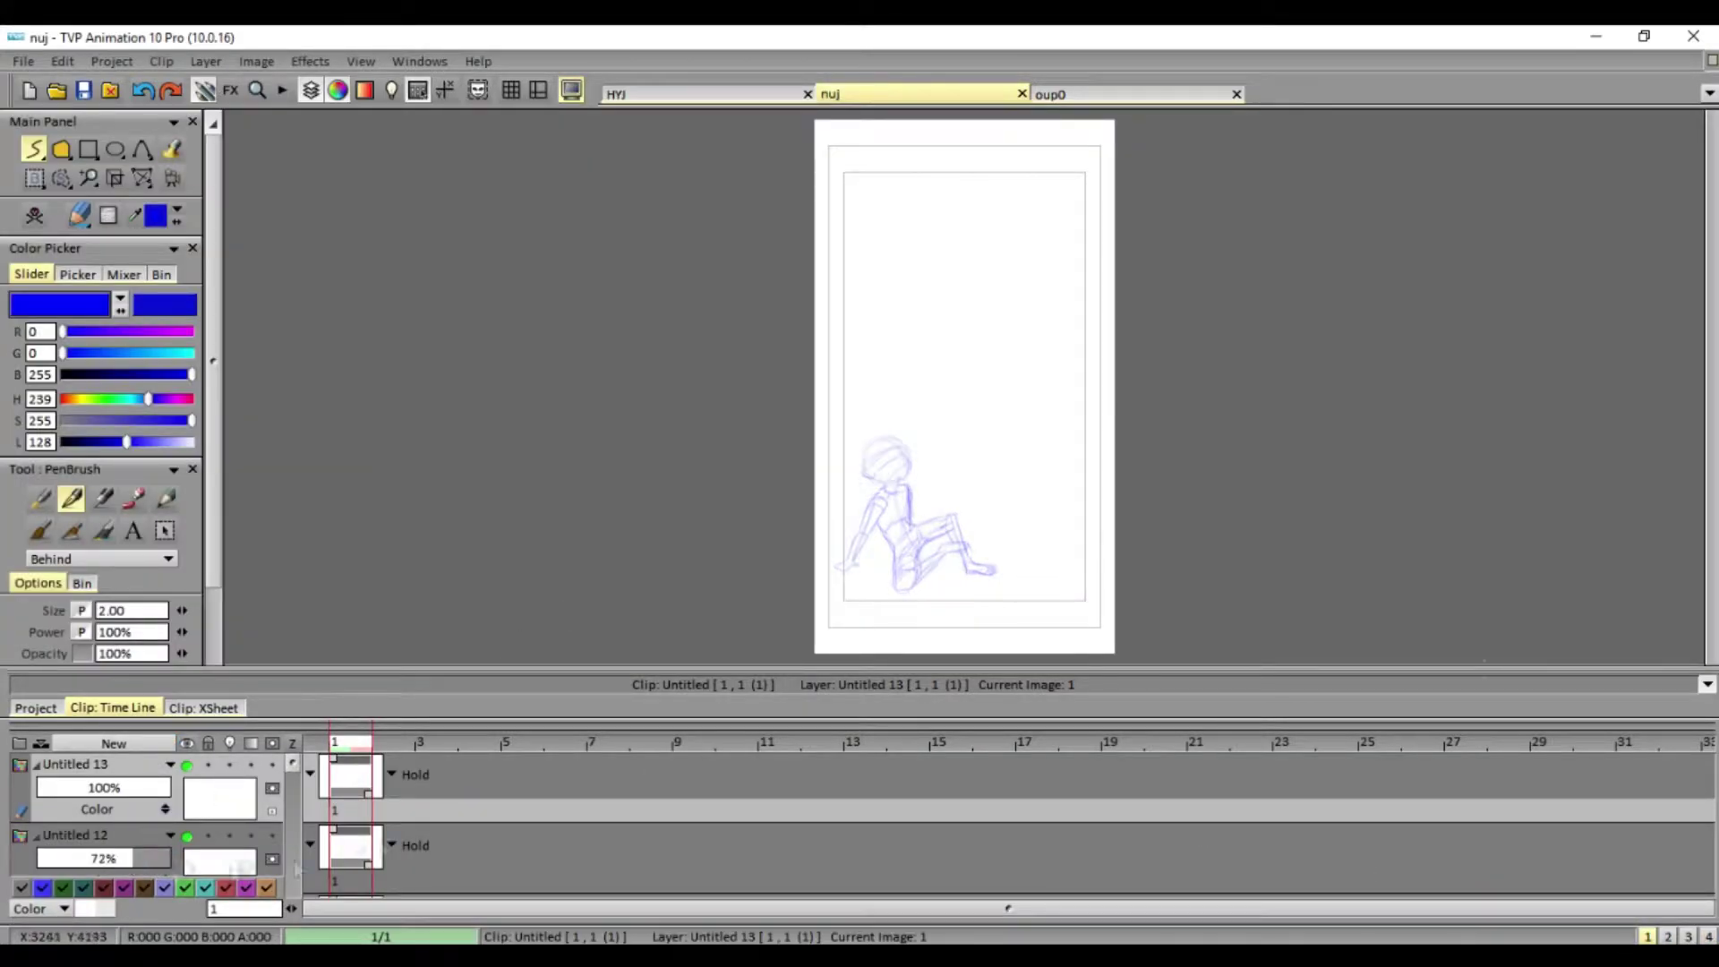
- Ink the hair outline, face, neck, collar and shoulder in dark brown, redoing the neck stroke
{"action": "key", "text": "Tab"}
{"action": "scroll", "coordinate": [385, 421], "scroll_direction": "up", "scroll_amount": 2}
{"action": "left_click_drag", "start_coordinate": [464, 289], "coordinate": [506, 367]}
{"action": "mouse_move", "coordinate": [506, 432]}
{"action": "left_mouse_down"}
{"action": "mouse_move", "coordinate": [434, 547]}
{"action": "mouse_move", "coordinate": [438, 586]}
{"action": "left_mouse_up"}
{"action": "left_click_drag", "start_coordinate": [420, 491], "coordinate": [462, 457]}
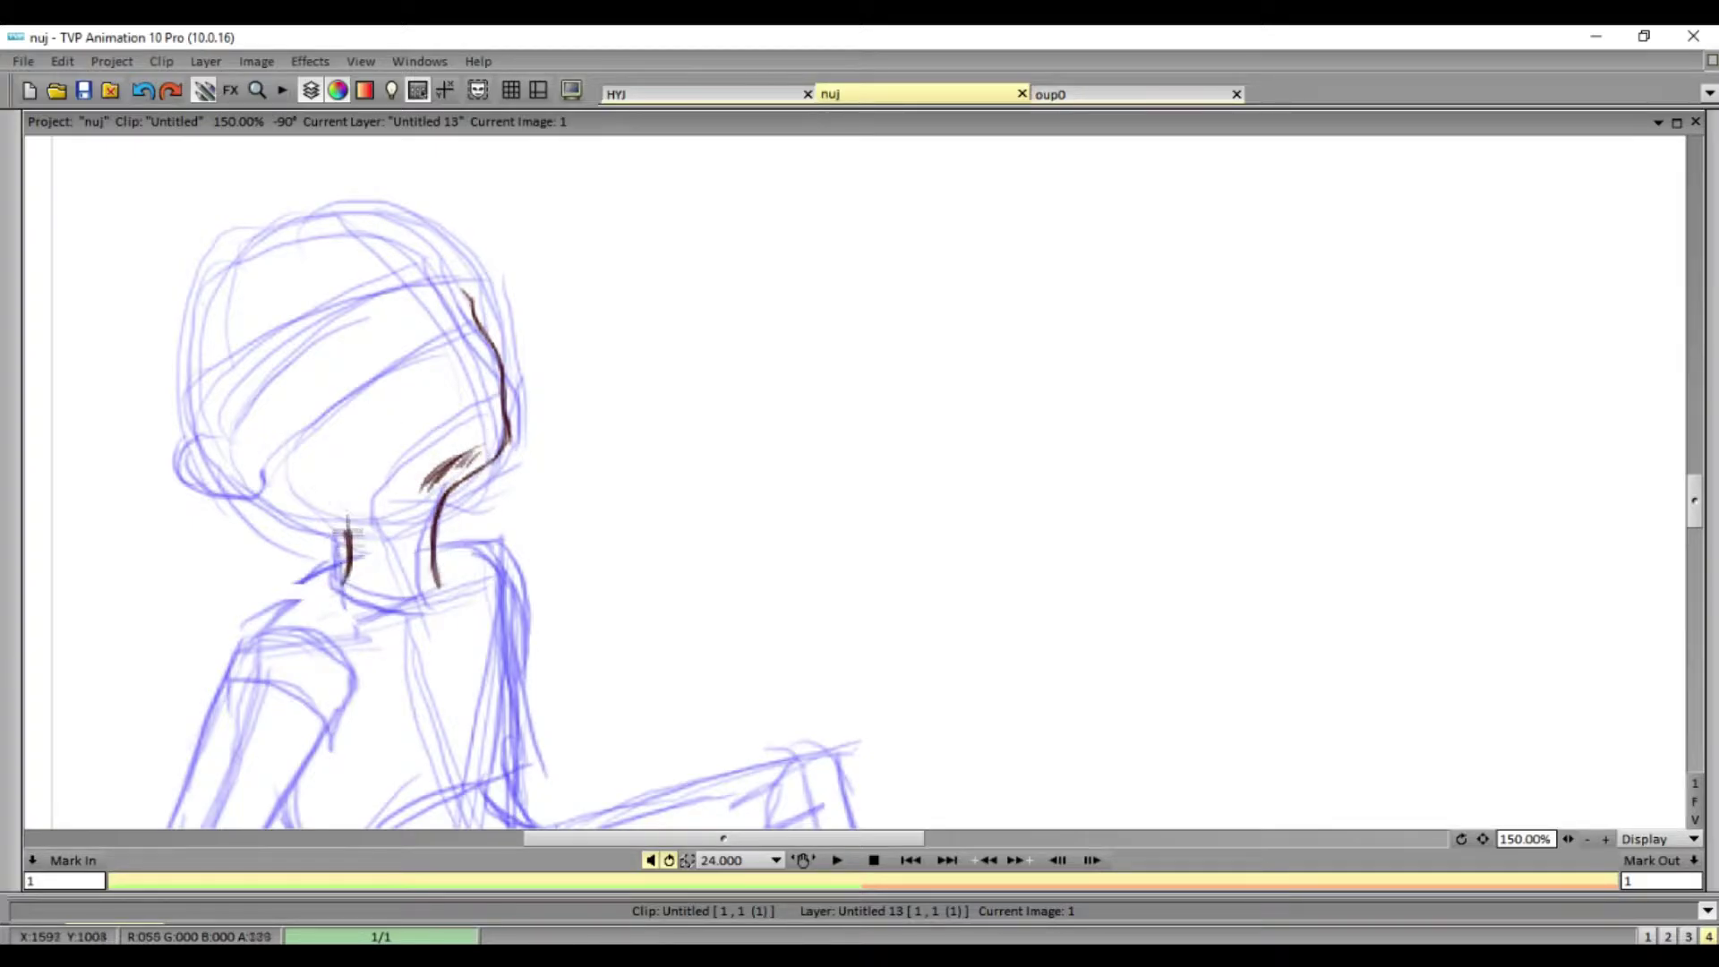
{"action": "key", "text": "ctrl+z"}
{"action": "key", "text": "ctrl+z"}
{"action": "key", "text": "ctrl+z"}
{"action": "mouse_move", "coordinate": [399, 557]}
{"action": "left_mouse_down"}
{"action": "mouse_move", "coordinate": [339, 554]}
{"action": "mouse_move", "coordinate": [403, 614]}
{"action": "left_mouse_up"}
{"action": "left_click_drag", "start_coordinate": [417, 553], "coordinate": [421, 609]}
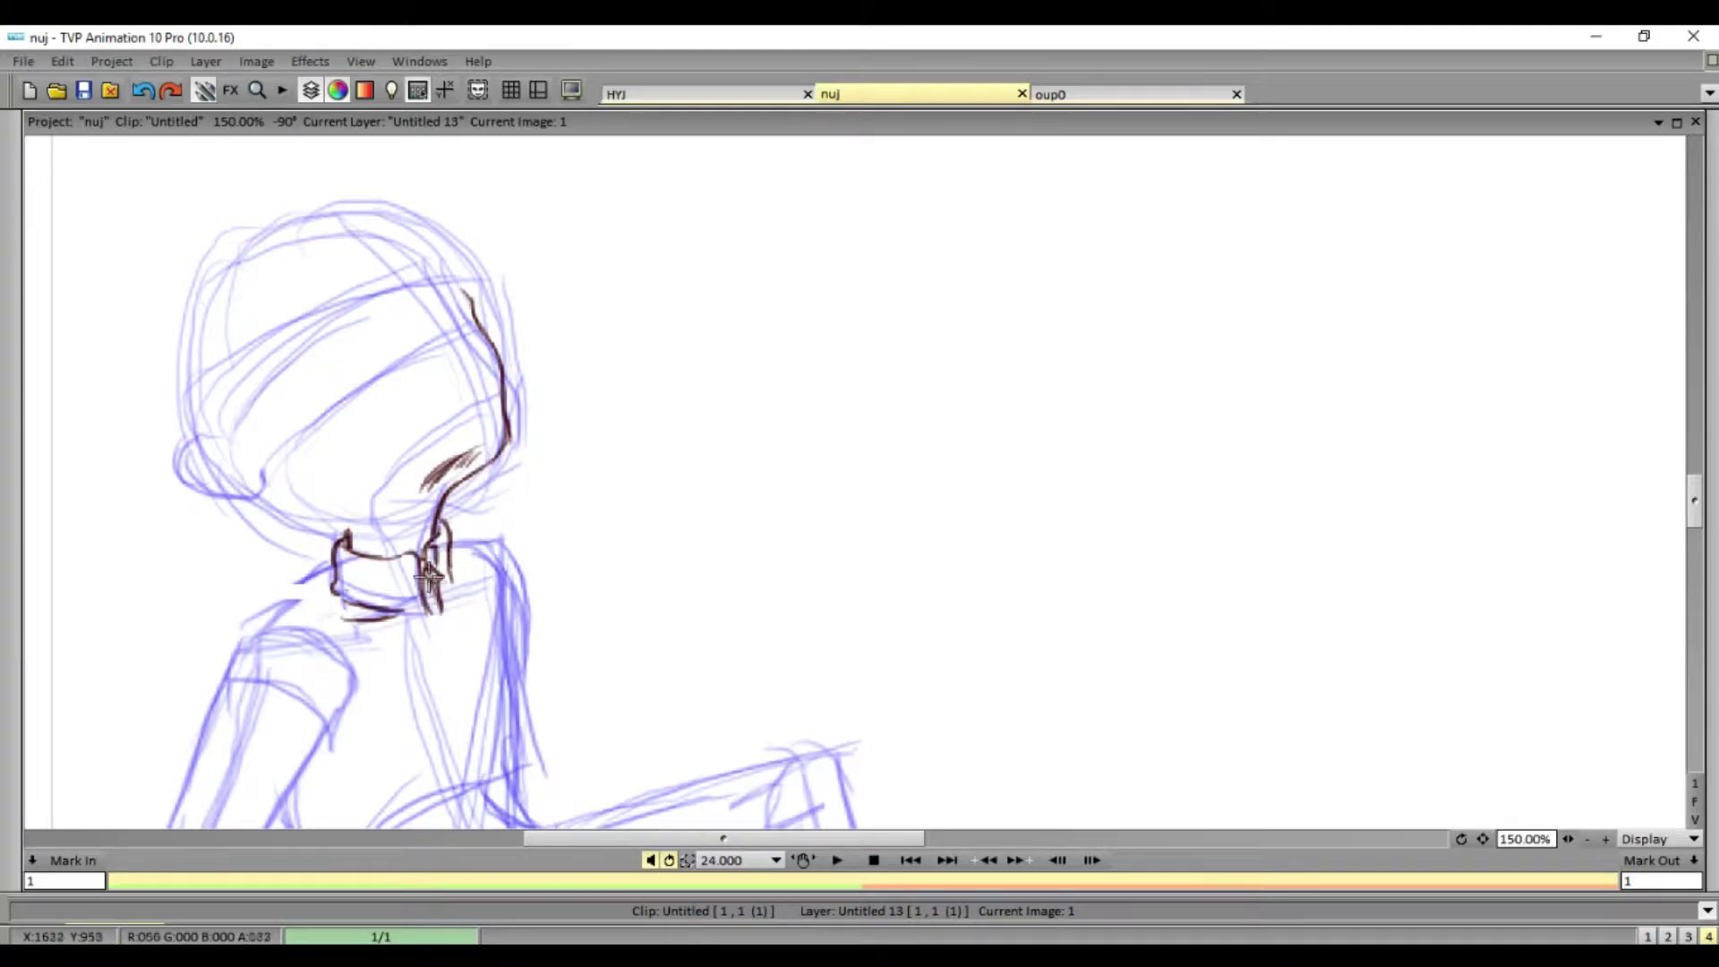
{"action": "left_click_drag", "start_coordinate": [282, 611], "coordinate": [240, 665]}
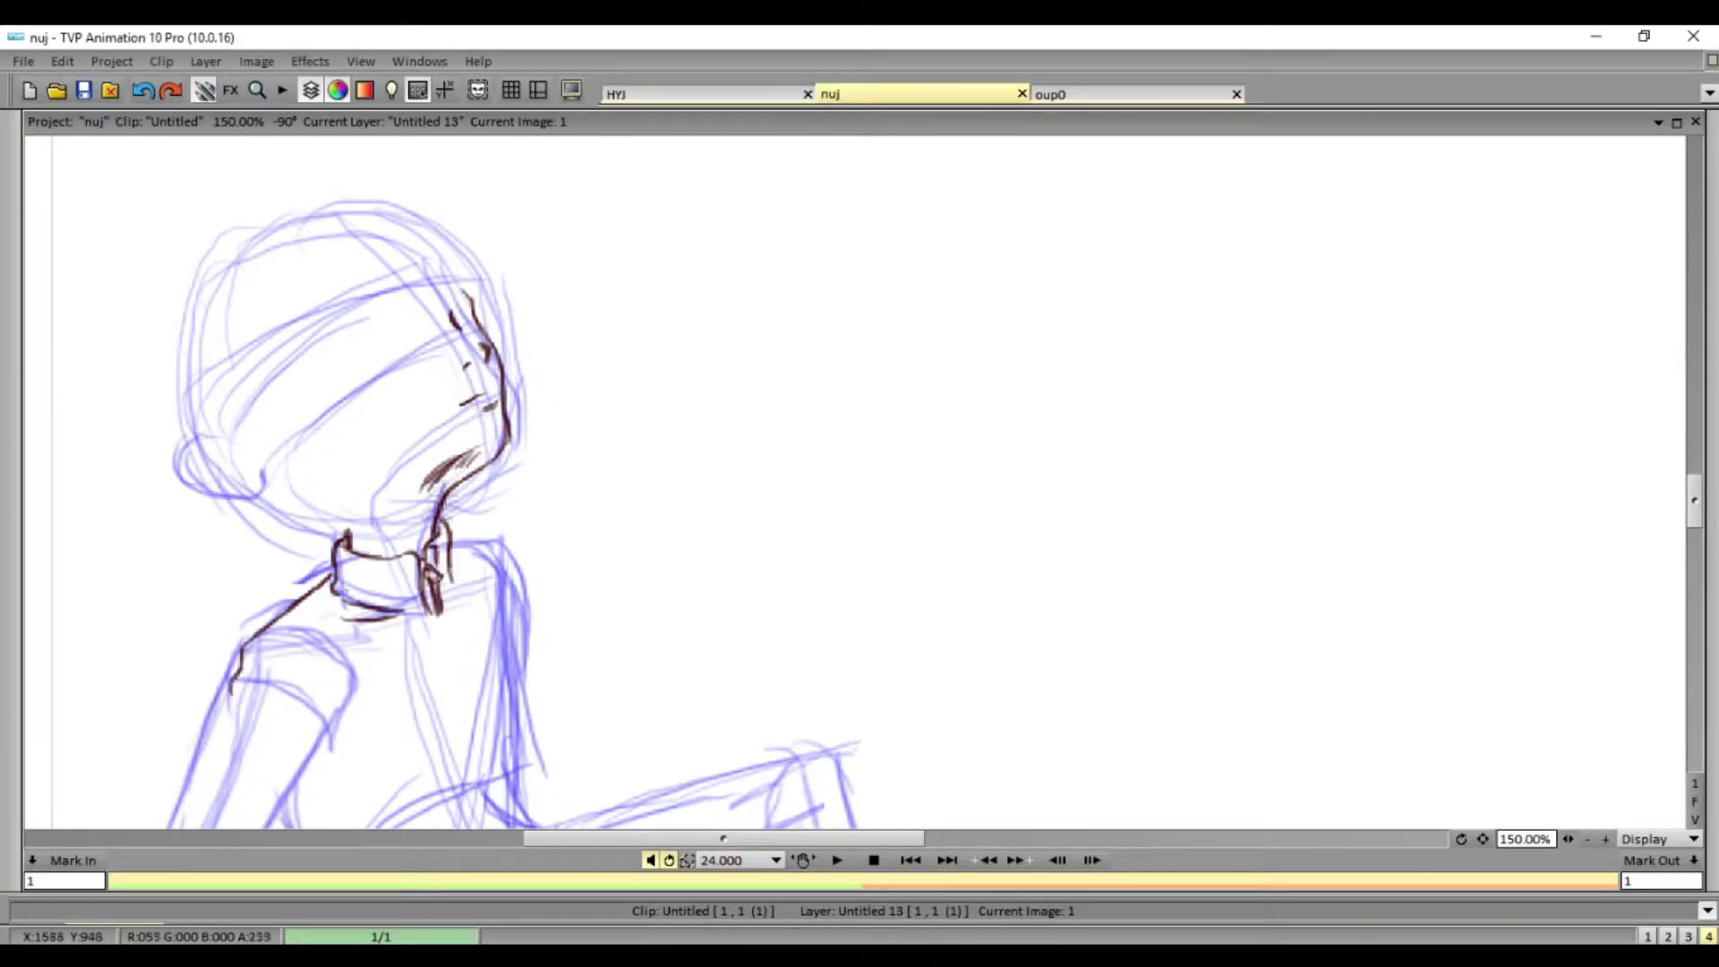
{"action": "left_click_drag", "start_coordinate": [416, 480], "coordinate": [355, 481]}
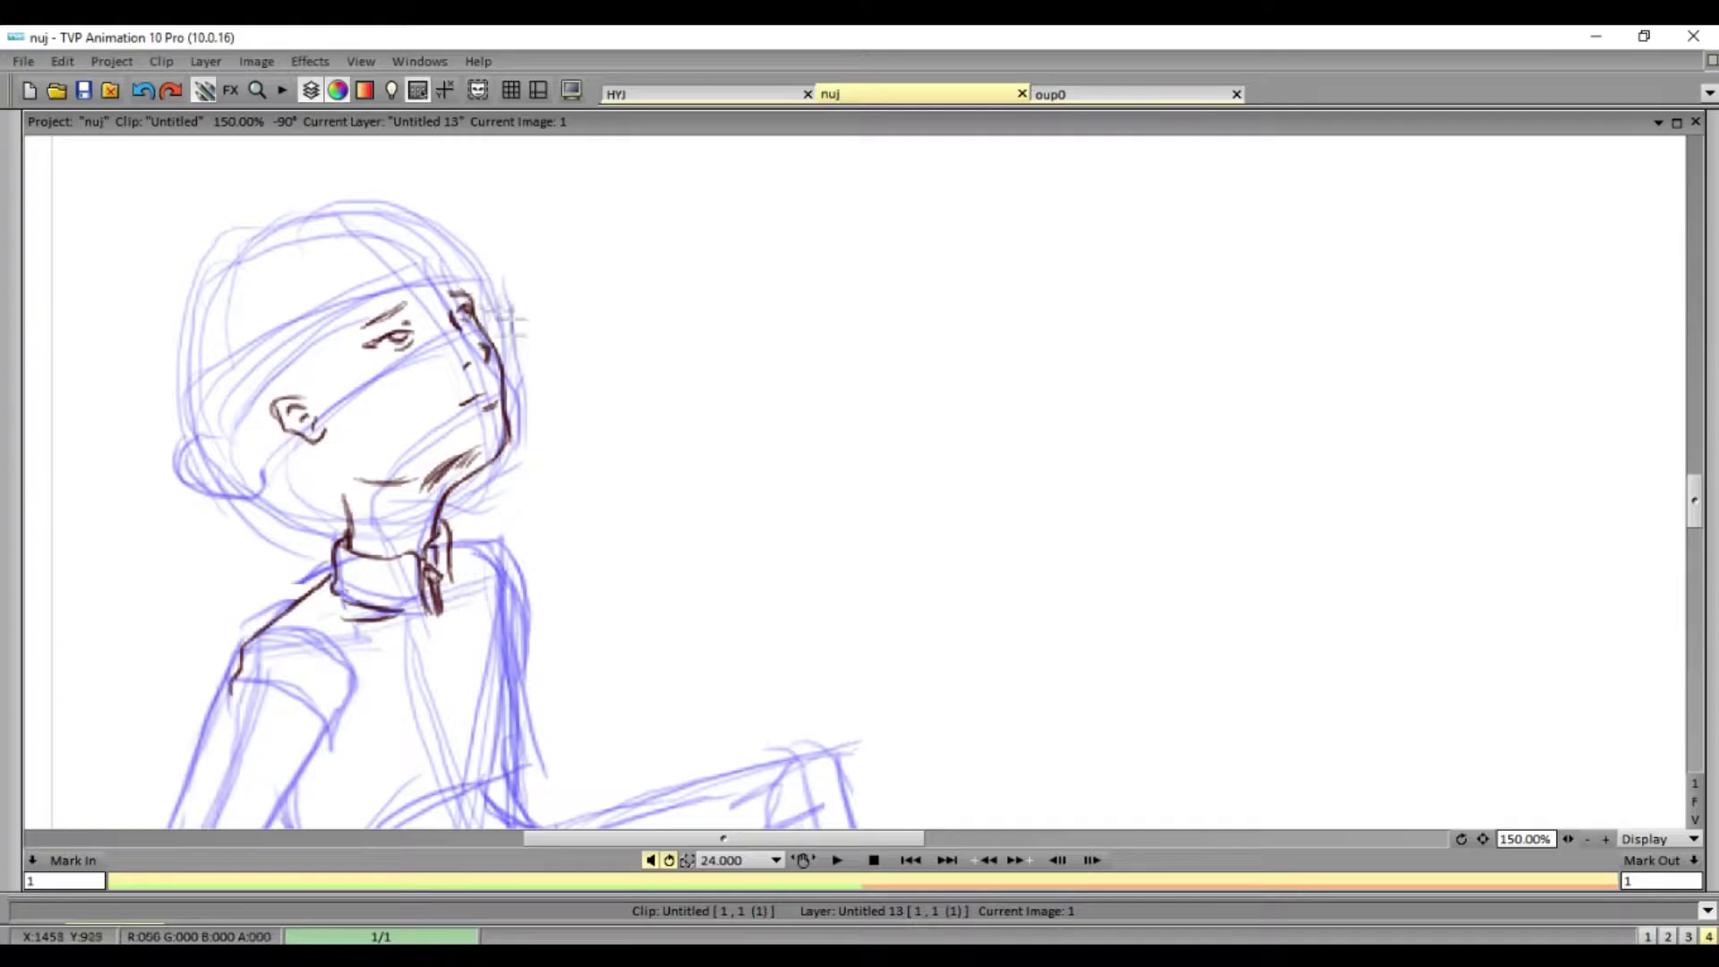
- Ink the spiky hair tufts, forehead fringe, cheek, jaw and neck below the ear
{"action": "mouse_move", "coordinate": [312, 266]}
{"action": "left_mouse_down"}
{"action": "mouse_move", "coordinate": [724, 391]}
{"action": "mouse_move", "coordinate": [562, 339]}
{"action": "mouse_move", "coordinate": [567, 368]}
{"action": "left_mouse_up"}
{"action": "mouse_move", "coordinate": [716, 363]}
{"action": "left_mouse_down"}
{"action": "mouse_move", "coordinate": [558, 399]}
{"action": "mouse_move", "coordinate": [562, 430]}
{"action": "left_mouse_up"}
{"action": "left_click_drag", "start_coordinate": [717, 284], "coordinate": [775, 291]}
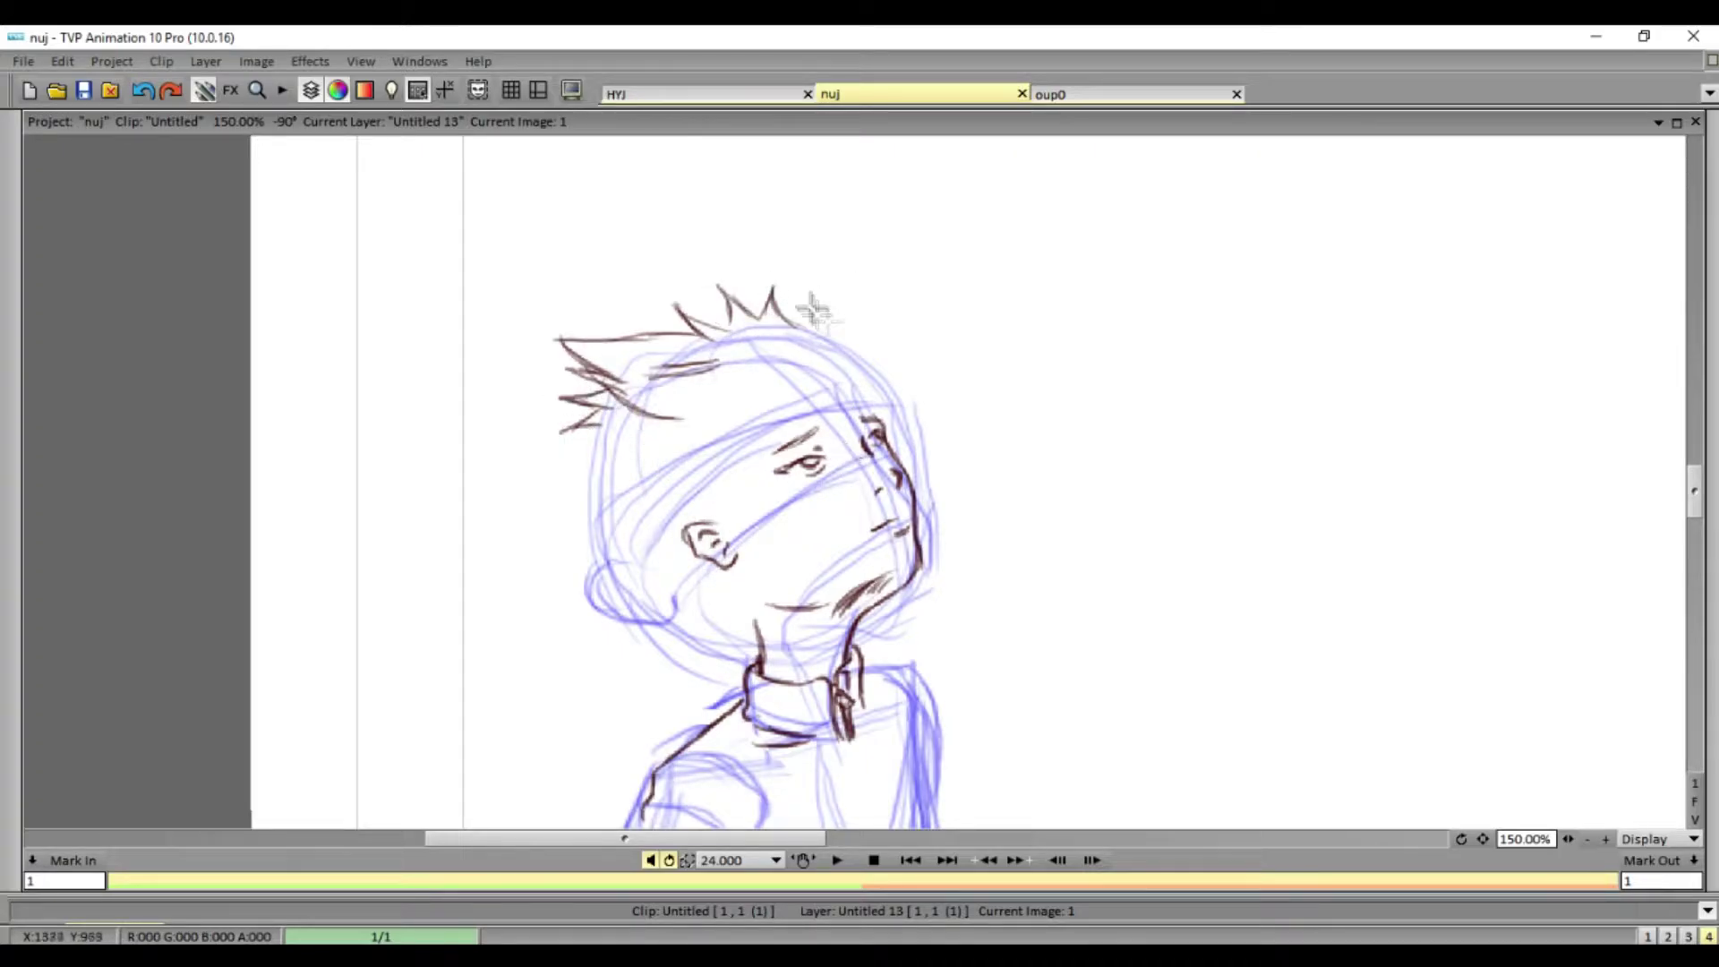
{"action": "mouse_move", "coordinate": [817, 399]}
{"action": "left_mouse_down"}
{"action": "mouse_move", "coordinate": [873, 448]}
{"action": "mouse_move", "coordinate": [862, 434]}
{"action": "mouse_move", "coordinate": [771, 452]}
{"action": "mouse_move", "coordinate": [703, 537]}
{"action": "mouse_move", "coordinate": [788, 573]}
{"action": "left_mouse_up"}
{"action": "mouse_move", "coordinate": [716, 434]}
{"action": "left_mouse_down"}
{"action": "mouse_move", "coordinate": [786, 573]}
{"action": "mouse_move", "coordinate": [770, 488]}
{"action": "mouse_move", "coordinate": [795, 575]}
{"action": "mouse_move", "coordinate": [759, 632]}
{"action": "mouse_move", "coordinate": [638, 516]}
{"action": "mouse_move", "coordinate": [582, 416]}
{"action": "left_mouse_up"}
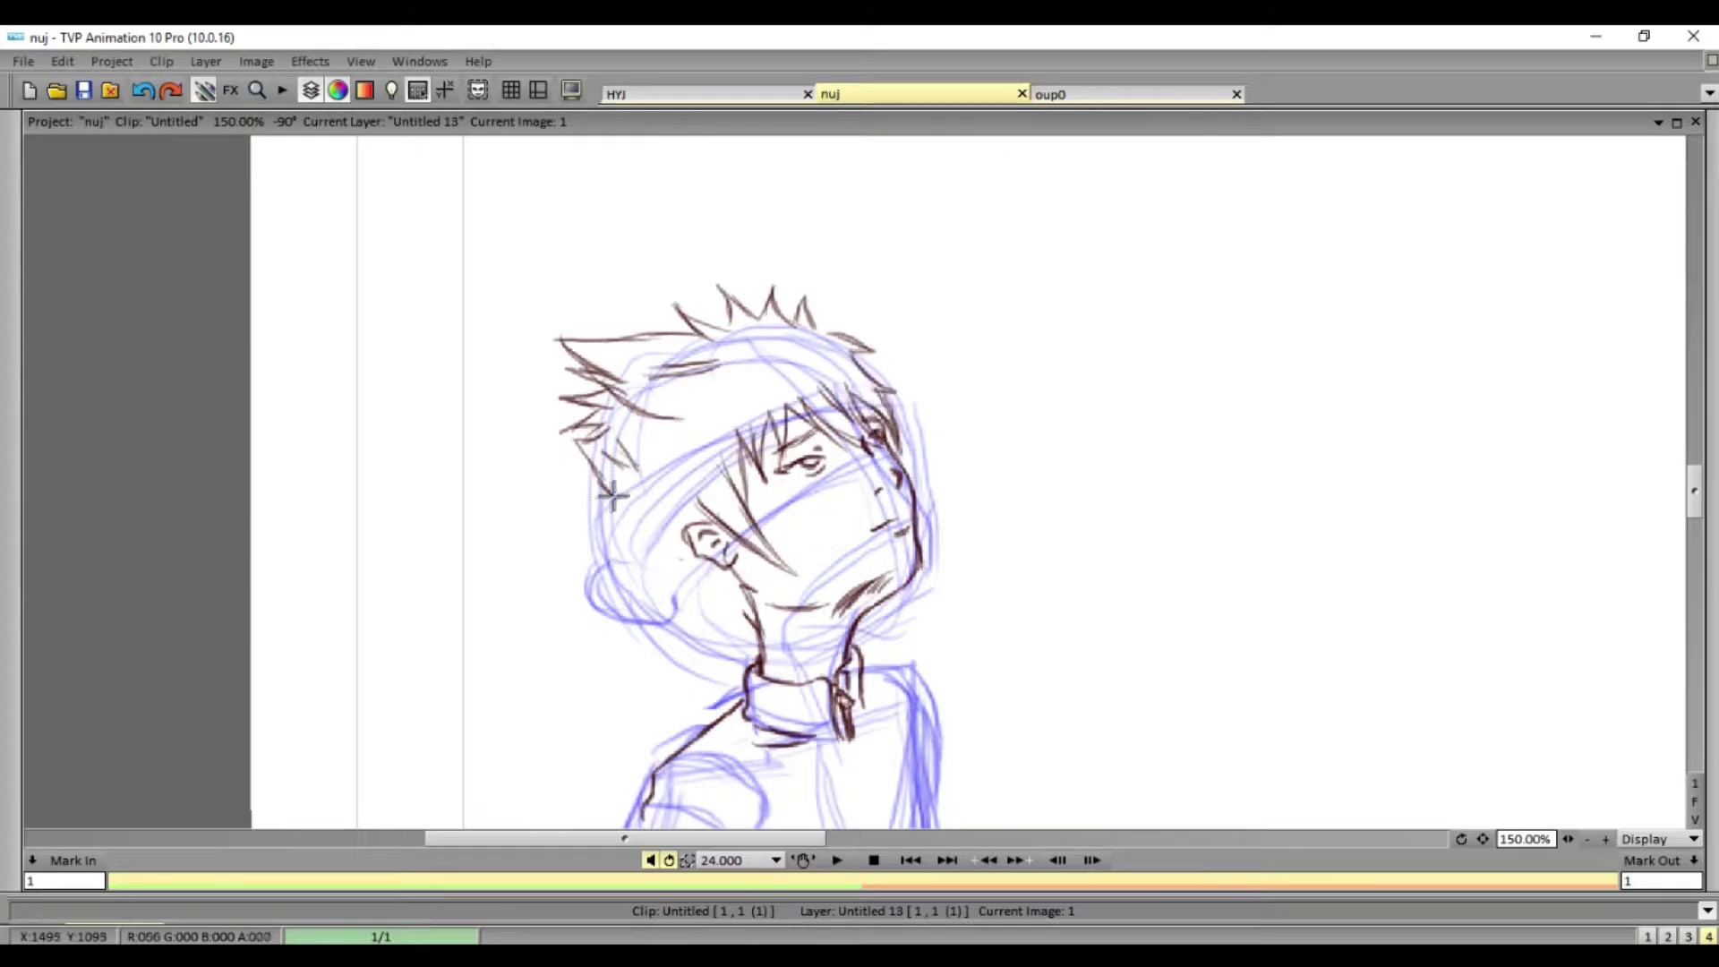
{"action": "mouse_move", "coordinate": [695, 588]}
{"action": "left_mouse_down"}
{"action": "mouse_move", "coordinate": [755, 632]}
{"action": "mouse_move", "coordinate": [772, 610]}
{"action": "mouse_move", "coordinate": [679, 599]}
{"action": "left_mouse_up"}
{"action": "left_click_drag", "start_coordinate": [685, 501], "coordinate": [639, 537]}
{"action": "mouse_move", "coordinate": [732, 403]}
{"action": "left_mouse_down"}
{"action": "mouse_move", "coordinate": [663, 466]}
{"action": "mouse_move", "coordinate": [698, 457]}
{"action": "left_mouse_up"}
{"action": "scroll", "coordinate": [697, 457], "scroll_direction": "down", "scroll_amount": 5}
- Ink the arm edge from wrist to elbow and both sides of the torso
{"action": "mouse_move", "coordinate": [652, 340]}
{"action": "left_mouse_down"}
{"action": "mouse_move", "coordinate": [567, 538]}
{"action": "mouse_move", "coordinate": [598, 557]}
{"action": "left_mouse_up"}
{"action": "mouse_move", "coordinate": [614, 627]}
{"action": "left_mouse_down"}
{"action": "mouse_move", "coordinate": [744, 407]}
{"action": "mouse_move", "coordinate": [779, 383]}
{"action": "left_mouse_up"}
{"action": "mouse_move", "coordinate": [688, 473]}
{"action": "left_mouse_down"}
{"action": "mouse_move", "coordinate": [793, 679]}
{"action": "mouse_move", "coordinate": [952, 604]}
{"action": "left_mouse_up"}
{"action": "mouse_move", "coordinate": [936, 524]}
{"action": "left_mouse_down"}
{"action": "mouse_move", "coordinate": [855, 586]}
{"action": "mouse_move", "coordinate": [873, 600]}
{"action": "left_mouse_up"}
{"action": "mouse_move", "coordinate": [949, 502]}
{"action": "left_mouse_down"}
{"action": "mouse_move", "coordinate": [913, 403]}
{"action": "mouse_move", "coordinate": [908, 219]}
{"action": "left_mouse_up"}
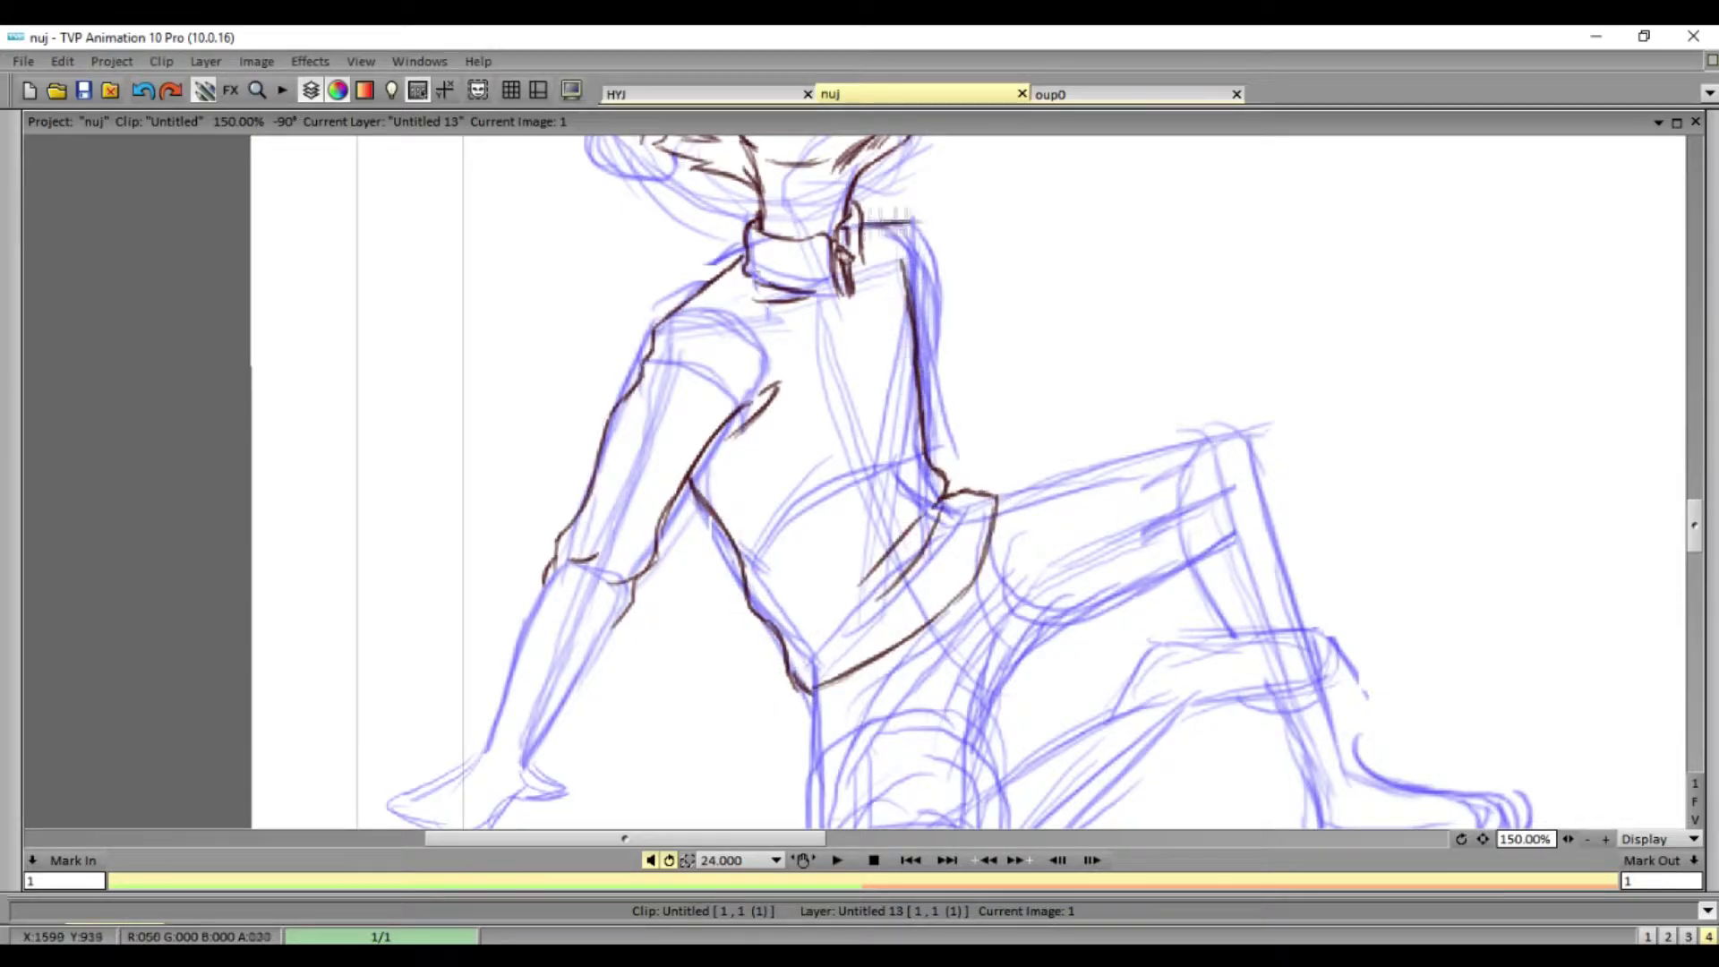
{"action": "left_click_drag", "start_coordinate": [1695, 527], "coordinate": [1695, 557]}
- Ink the raised knee outline and its lower curve, with hatching near the hip and shin
{"action": "left_click_drag", "start_coordinate": [806, 394], "coordinate": [814, 565]}
{"action": "mouse_move", "coordinate": [870, 461]}
{"action": "left_mouse_down"}
{"action": "mouse_move", "coordinate": [816, 564]}
{"action": "mouse_move", "coordinate": [855, 591]}
{"action": "mouse_move", "coordinate": [942, 557]}
{"action": "left_mouse_up"}
{"action": "mouse_move", "coordinate": [828, 519]}
{"action": "left_mouse_down"}
{"action": "mouse_move", "coordinate": [980, 428]}
{"action": "mouse_move", "coordinate": [965, 341]}
{"action": "mouse_move", "coordinate": [1048, 244]}
{"action": "mouse_move", "coordinate": [927, 304]}
{"action": "left_mouse_up"}
{"action": "mouse_move", "coordinate": [980, 428]}
{"action": "left_mouse_down"}
{"action": "mouse_move", "coordinate": [1110, 356]}
{"action": "mouse_move", "coordinate": [905, 483]}
{"action": "left_mouse_up"}
{"action": "left_click_drag", "start_coordinate": [1012, 503], "coordinate": [1146, 387]}
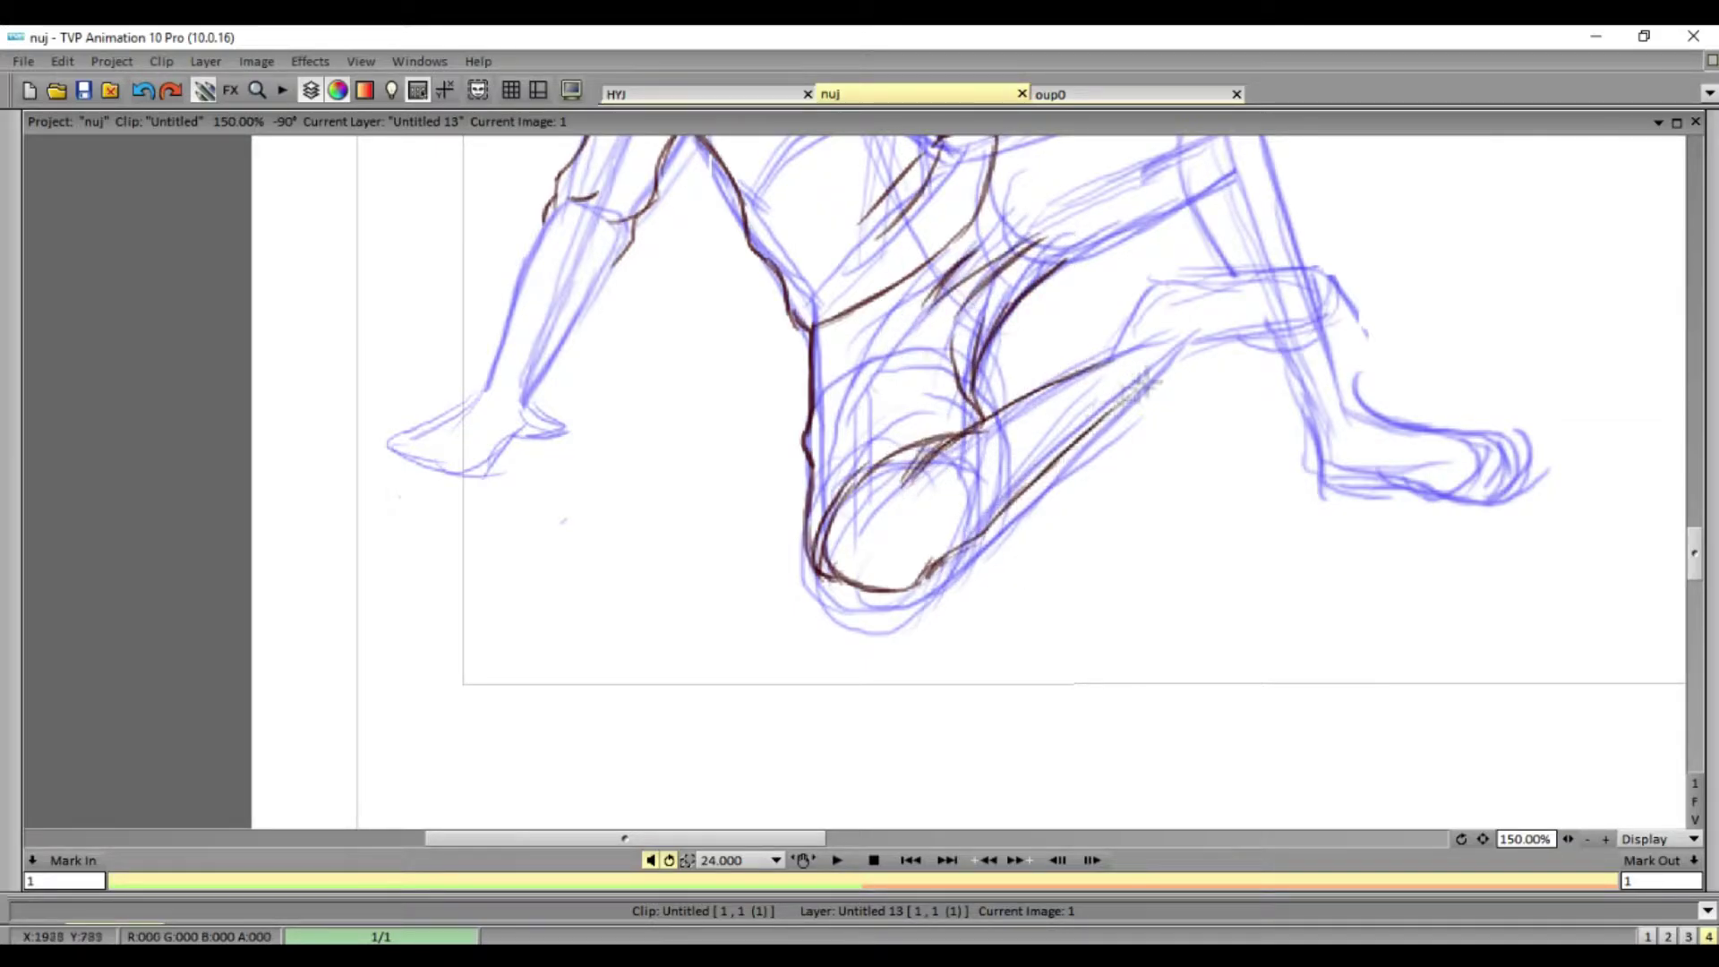
{"action": "mouse_move", "coordinate": [974, 428]}
{"action": "left_mouse_down"}
{"action": "mouse_move", "coordinate": [1010, 506]}
{"action": "mouse_move", "coordinate": [1028, 488]}
{"action": "left_mouse_up"}
{"action": "mouse_move", "coordinate": [1030, 399]}
{"action": "left_mouse_down"}
{"action": "mouse_move", "coordinate": [1031, 479]}
{"action": "mouse_move", "coordinate": [1065, 448]}
{"action": "left_mouse_up"}
- Ink the thigh's top, side and underside plus the lower leg and ankle lines
{"action": "mouse_move", "coordinate": [1111, 356]}
{"action": "left_mouse_down"}
{"action": "mouse_move", "coordinate": [1169, 287]}
{"action": "mouse_move", "coordinate": [1240, 285]}
{"action": "left_mouse_up"}
{"action": "left_click_drag", "start_coordinate": [1133, 399], "coordinate": [1254, 335]}
{"action": "left_click_drag", "start_coordinate": [1130, 332], "coordinate": [1219, 330]}
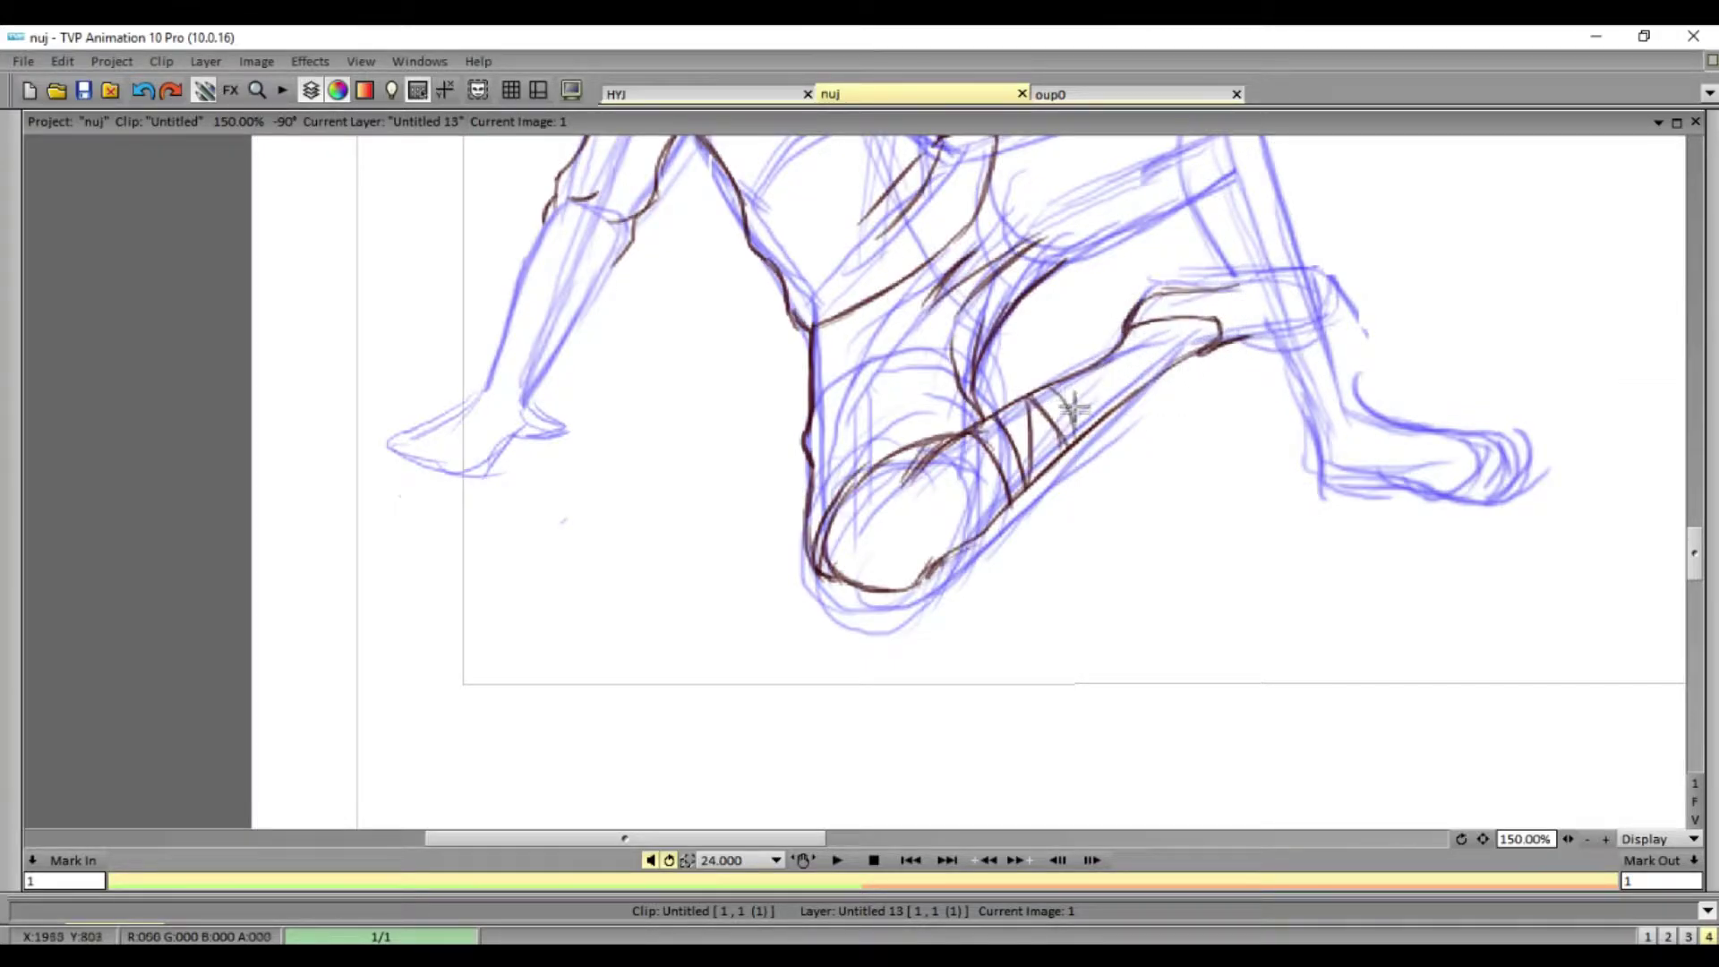
{"action": "left_click_drag", "start_coordinate": [1124, 343], "coordinate": [1213, 331]}
{"action": "left_click_drag", "start_coordinate": [1115, 362], "coordinate": [1146, 394]}
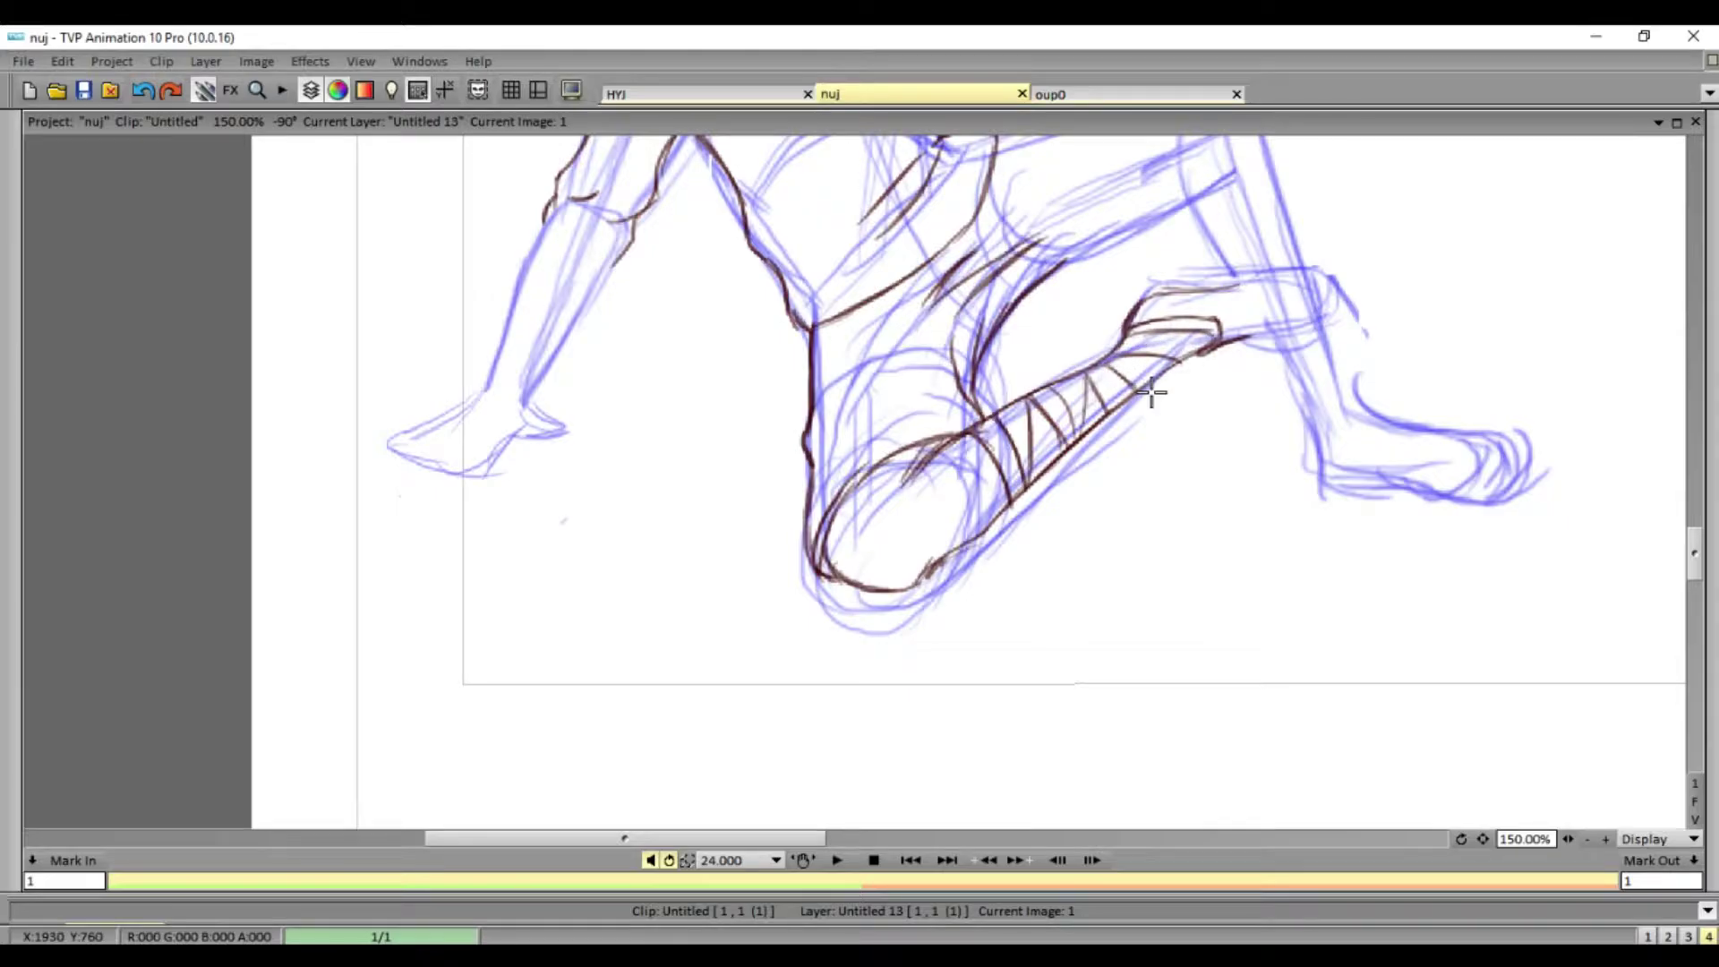
{"action": "scroll", "coordinate": [1153, 391], "scroll_direction": "up", "scroll_amount": 3}
{"action": "mouse_move", "coordinate": [994, 315]}
{"action": "left_mouse_down"}
{"action": "mouse_move", "coordinate": [1226, 252]}
{"action": "mouse_move", "coordinate": [1175, 412]}
{"action": "left_mouse_up"}
{"action": "left_click_drag", "start_coordinate": [1169, 329], "coordinate": [1074, 439]}
{"action": "left_click_drag", "start_coordinate": [1187, 413], "coordinate": [1019, 459]}
- Ink the shin lines, heel and top of the foot, hatching the lower shin and ankle
{"action": "mouse_move", "coordinate": [553, 396]}
{"action": "left_mouse_down"}
{"action": "mouse_move", "coordinate": [464, 573]}
{"action": "mouse_move", "coordinate": [596, 497]}
{"action": "mouse_move", "coordinate": [632, 421]}
{"action": "left_mouse_up"}
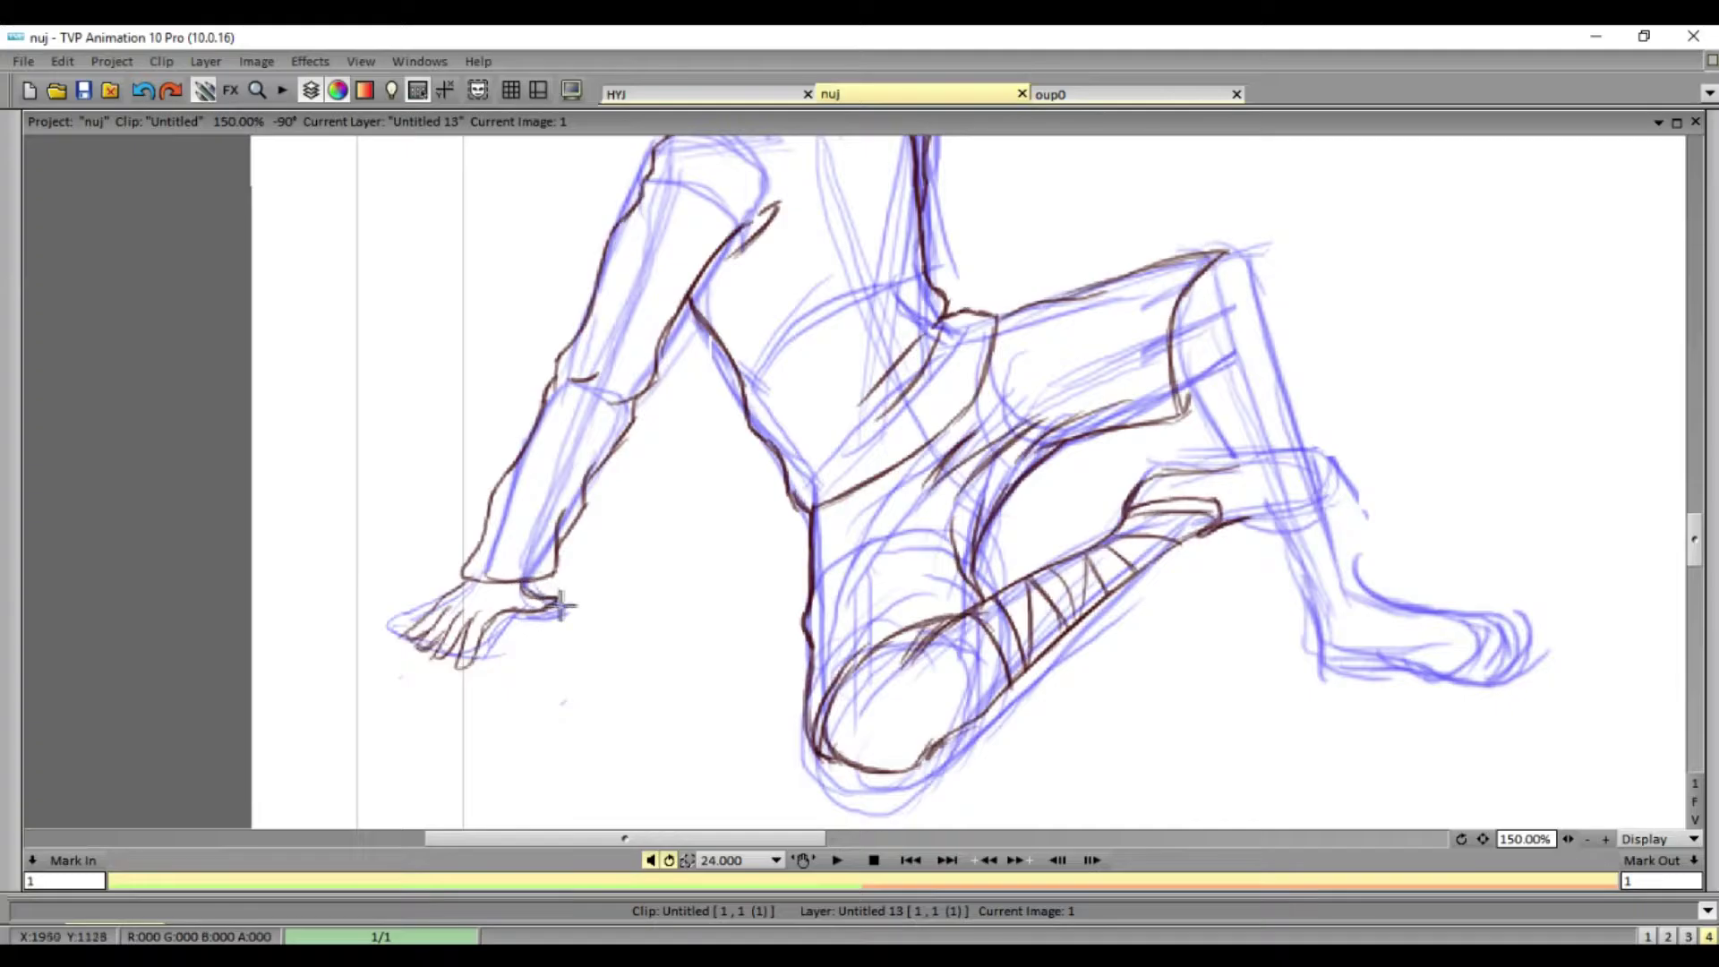
{"action": "left_click_drag", "start_coordinate": [555, 598], "coordinate": [340, 726]}
{"action": "left_click_drag", "start_coordinate": [1001, 383], "coordinate": [1135, 700]}
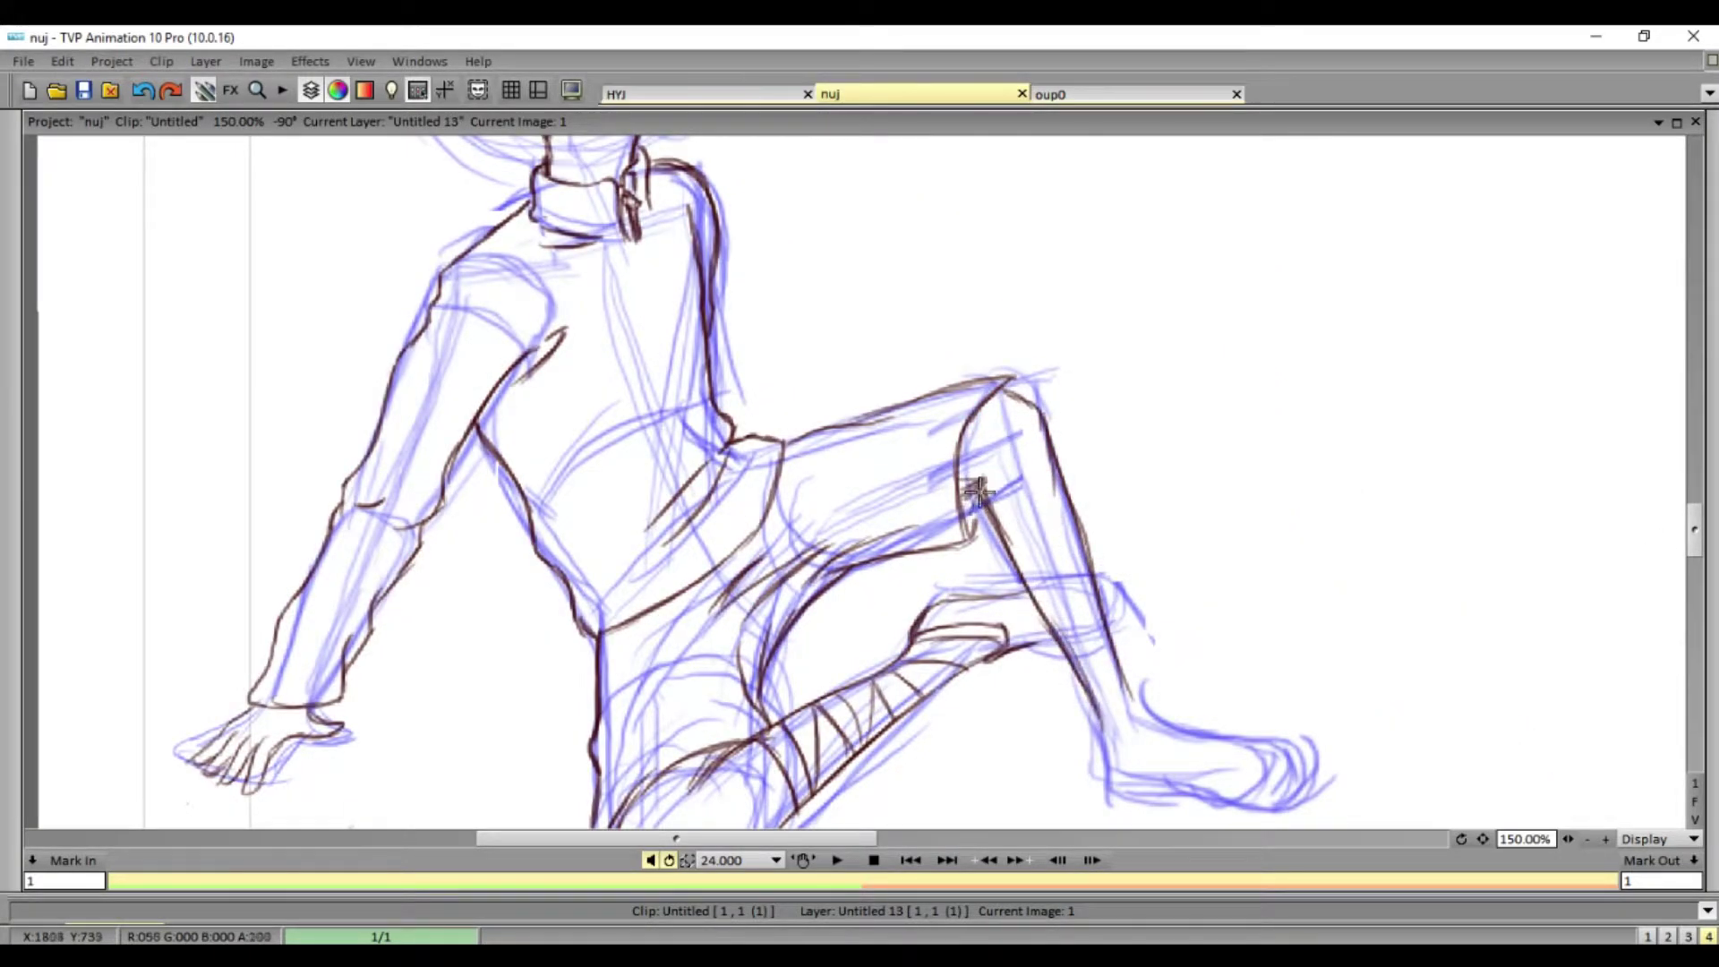
{"action": "scroll", "coordinate": [1099, 412], "scroll_direction": "down", "scroll_amount": 3}
{"action": "mouse_move", "coordinate": [1099, 411]}
{"action": "left_mouse_down"}
{"action": "mouse_move", "coordinate": [1108, 493]}
{"action": "mouse_move", "coordinate": [1281, 494]}
{"action": "left_mouse_up"}
{"action": "left_click_drag", "start_coordinate": [1143, 392], "coordinate": [1213, 437]}
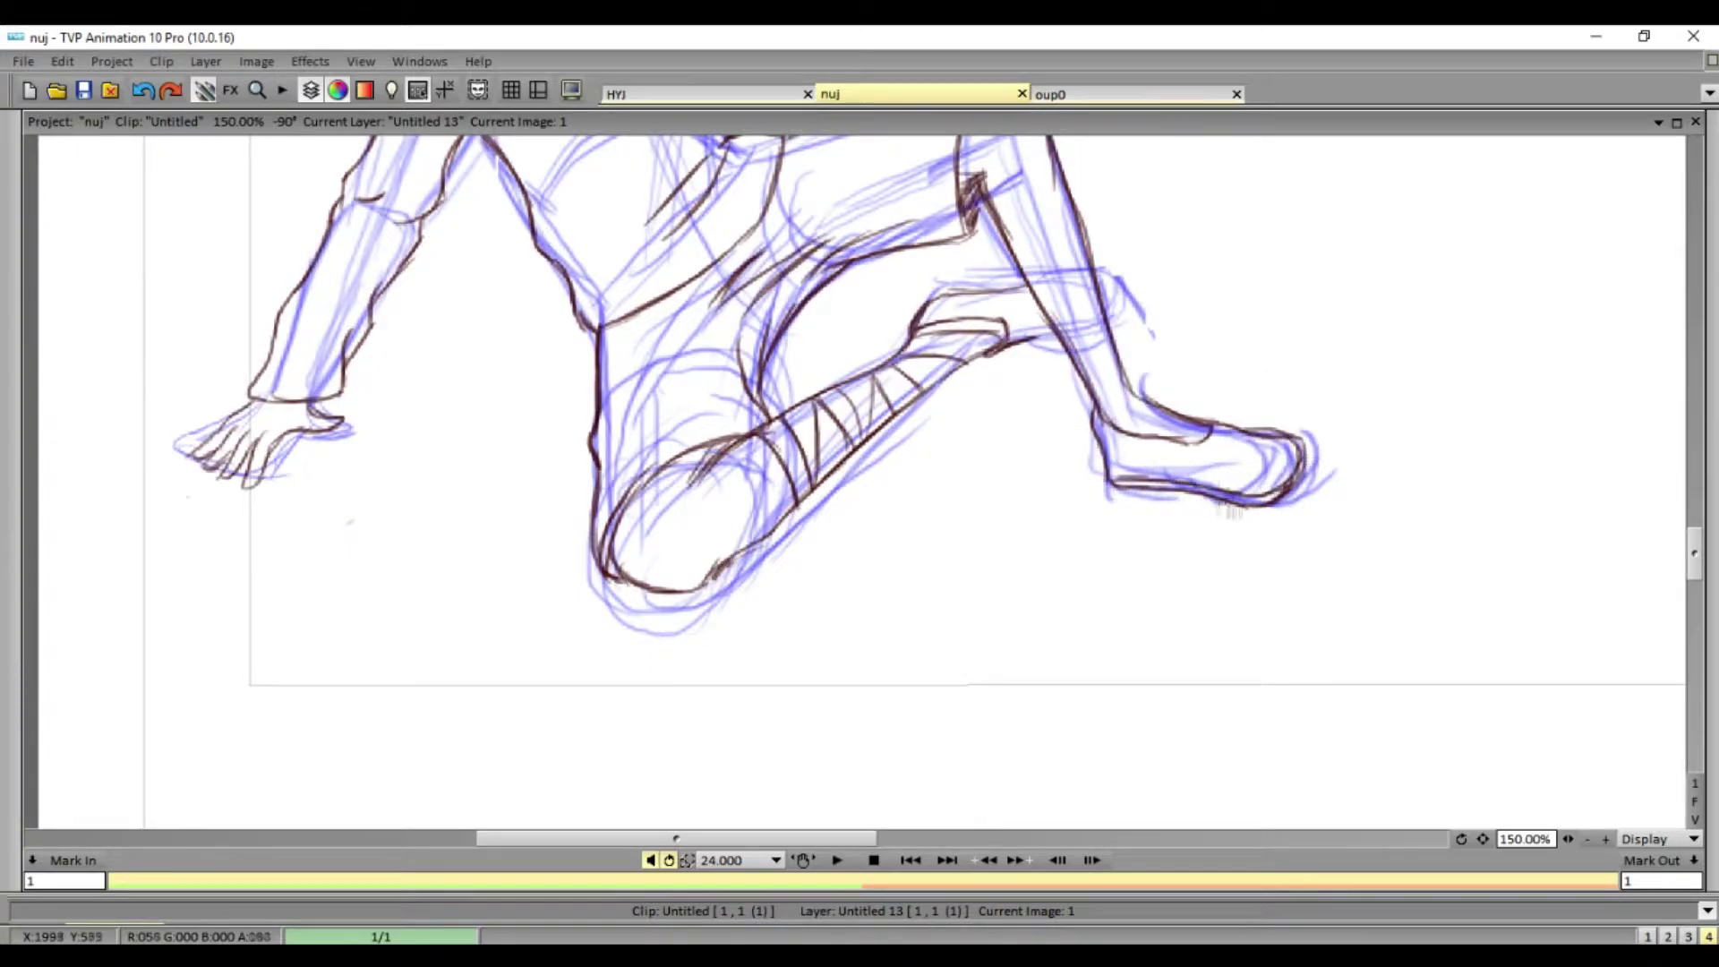
{"action": "scroll", "coordinate": [1631, 499], "scroll_direction": "up", "scroll_amount": 5}
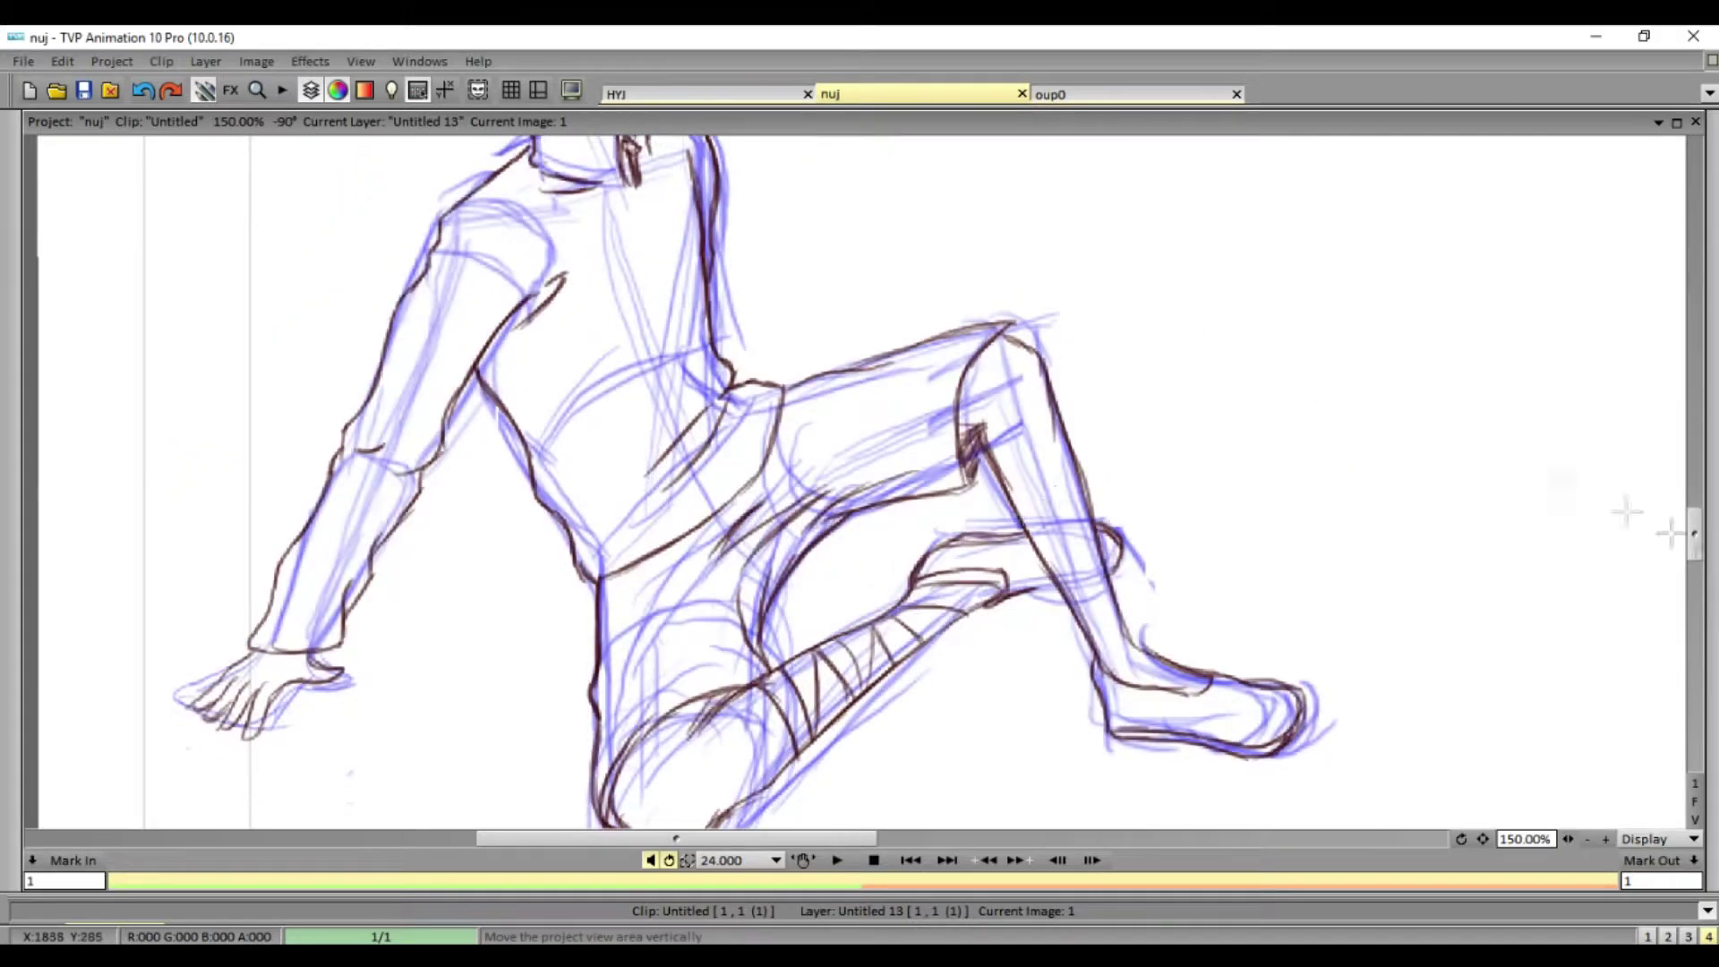
{"action": "left_click_drag", "start_coordinate": [1074, 483], "coordinate": [1021, 507]}
{"action": "left_click_drag", "start_coordinate": [1079, 609], "coordinate": [1152, 646]}
- Ink the torso contour down the boy's side, the chest pocket and a fold below it
{"action": "scroll", "coordinate": [1568, 595], "scroll_direction": "up", "scroll_amount": 8}
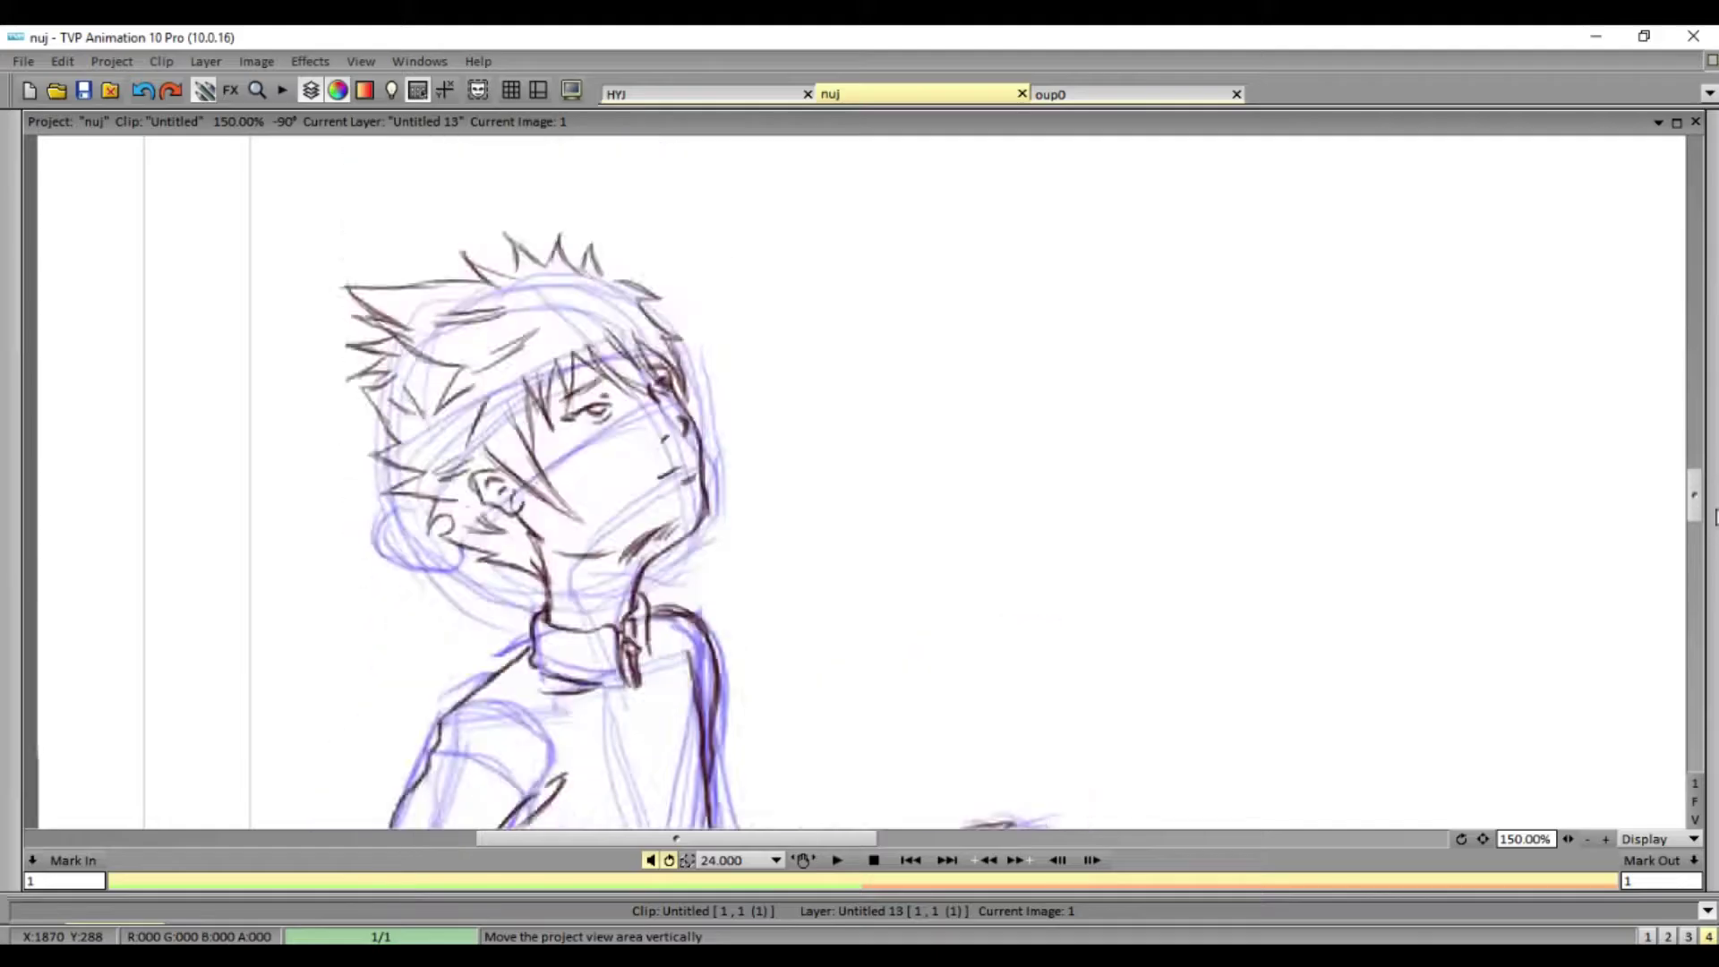
{"action": "scroll", "coordinate": [729, 253], "scroll_direction": "down", "scroll_amount": 6}
{"action": "left_click_drag", "start_coordinate": [660, 479], "coordinate": [703, 542]}
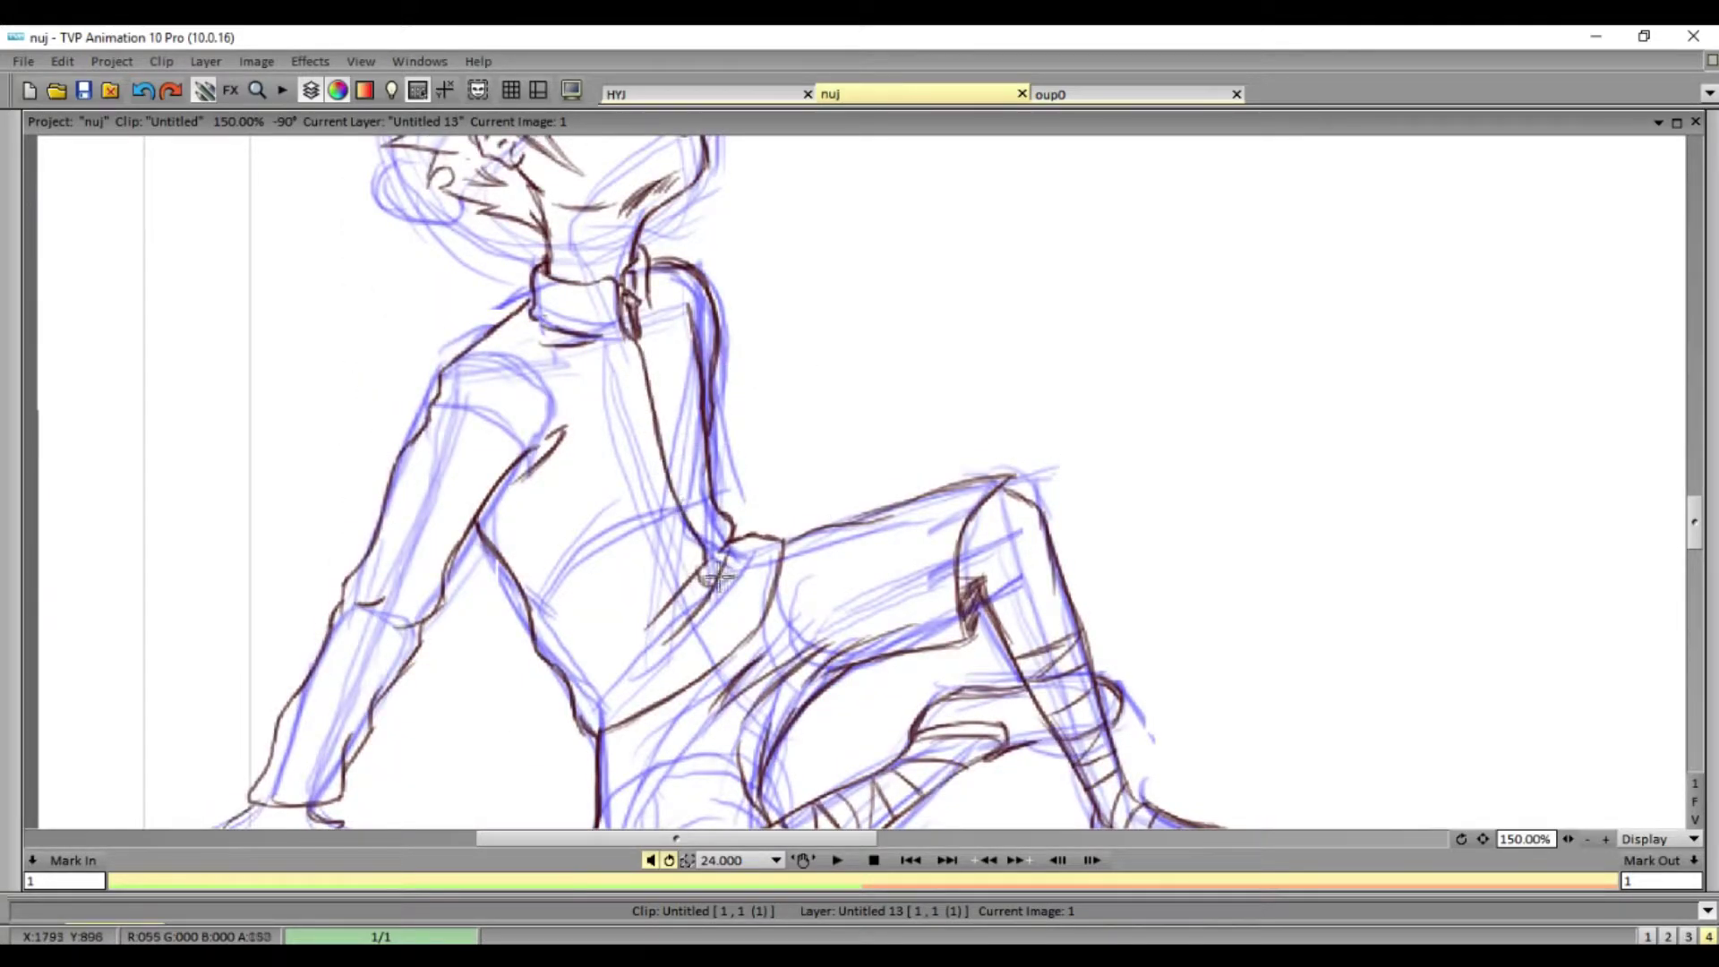
{"action": "left_click_drag", "start_coordinate": [653, 369], "coordinate": [708, 565]}
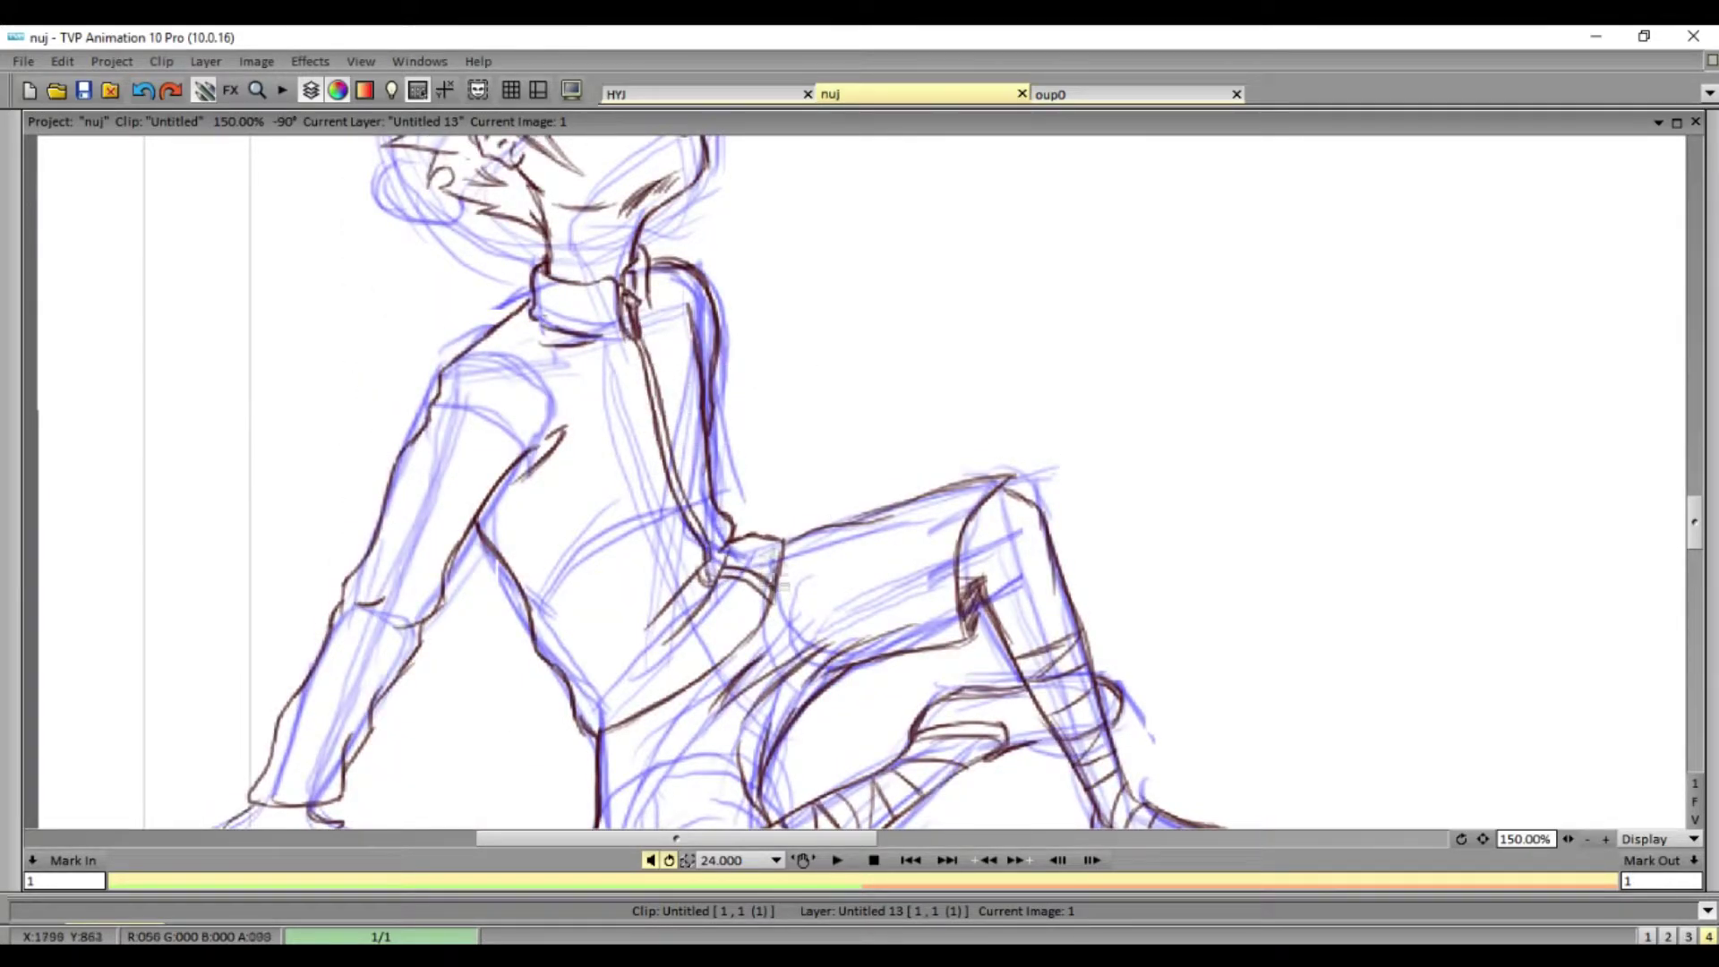
{"action": "left_click_drag", "start_coordinate": [561, 461], "coordinate": [636, 432]}
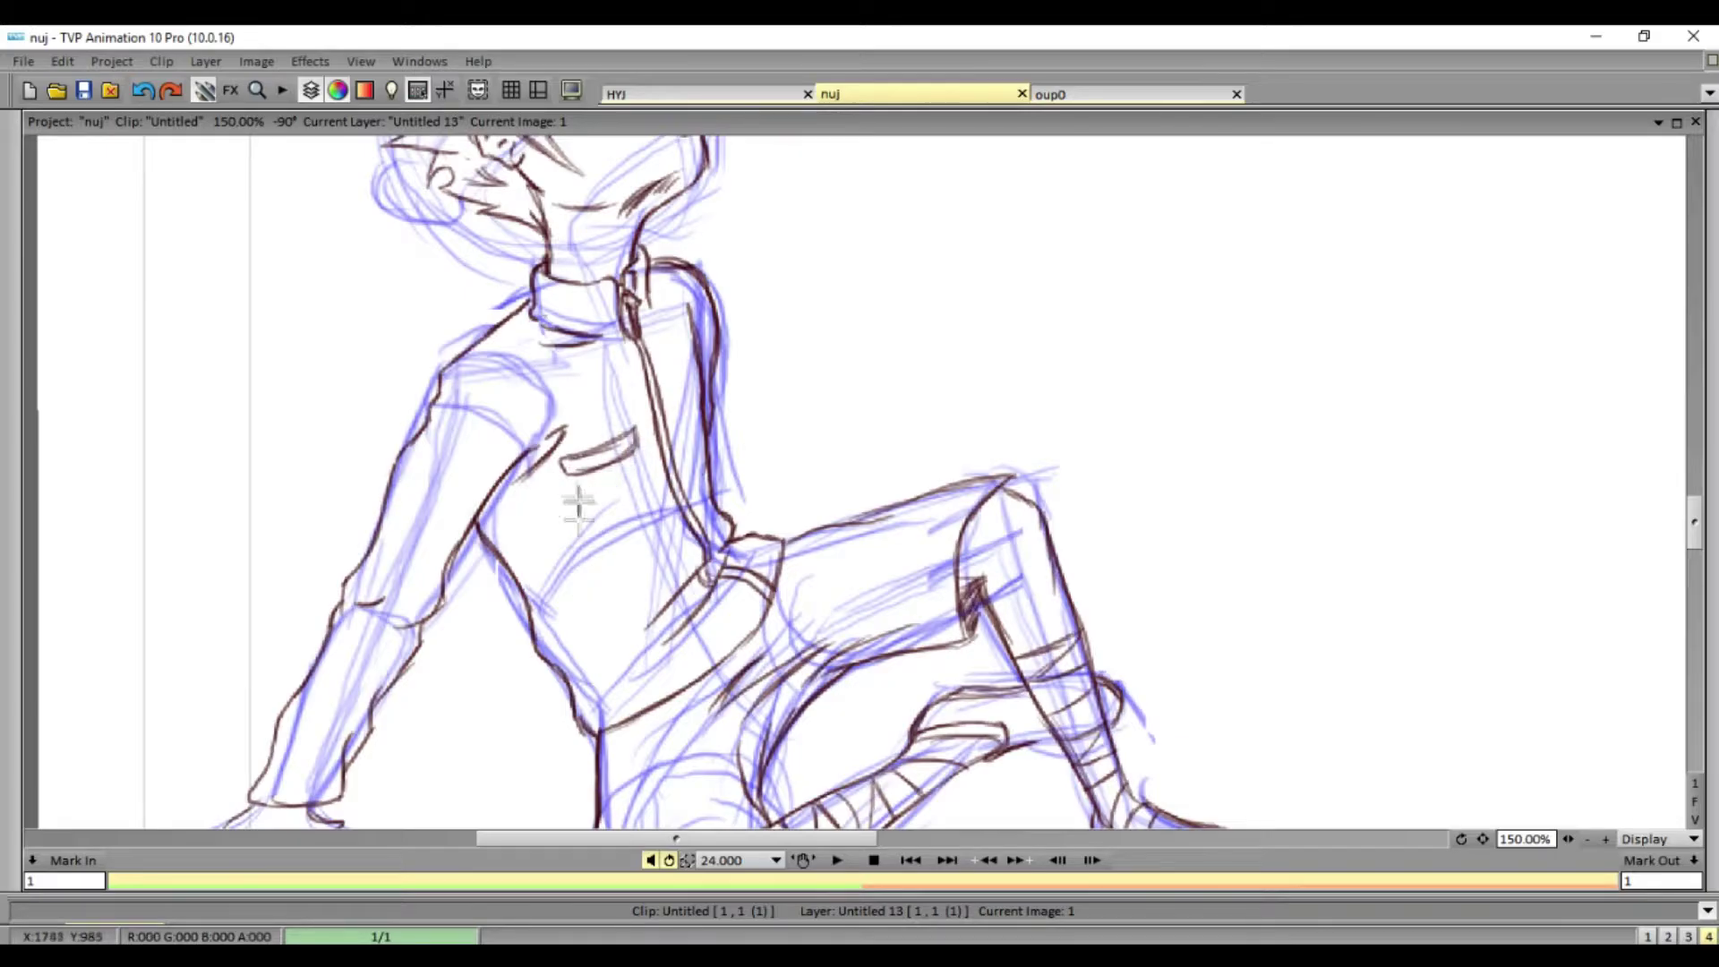
{"action": "left_click_drag", "start_coordinate": [580, 492], "coordinate": [634, 455]}
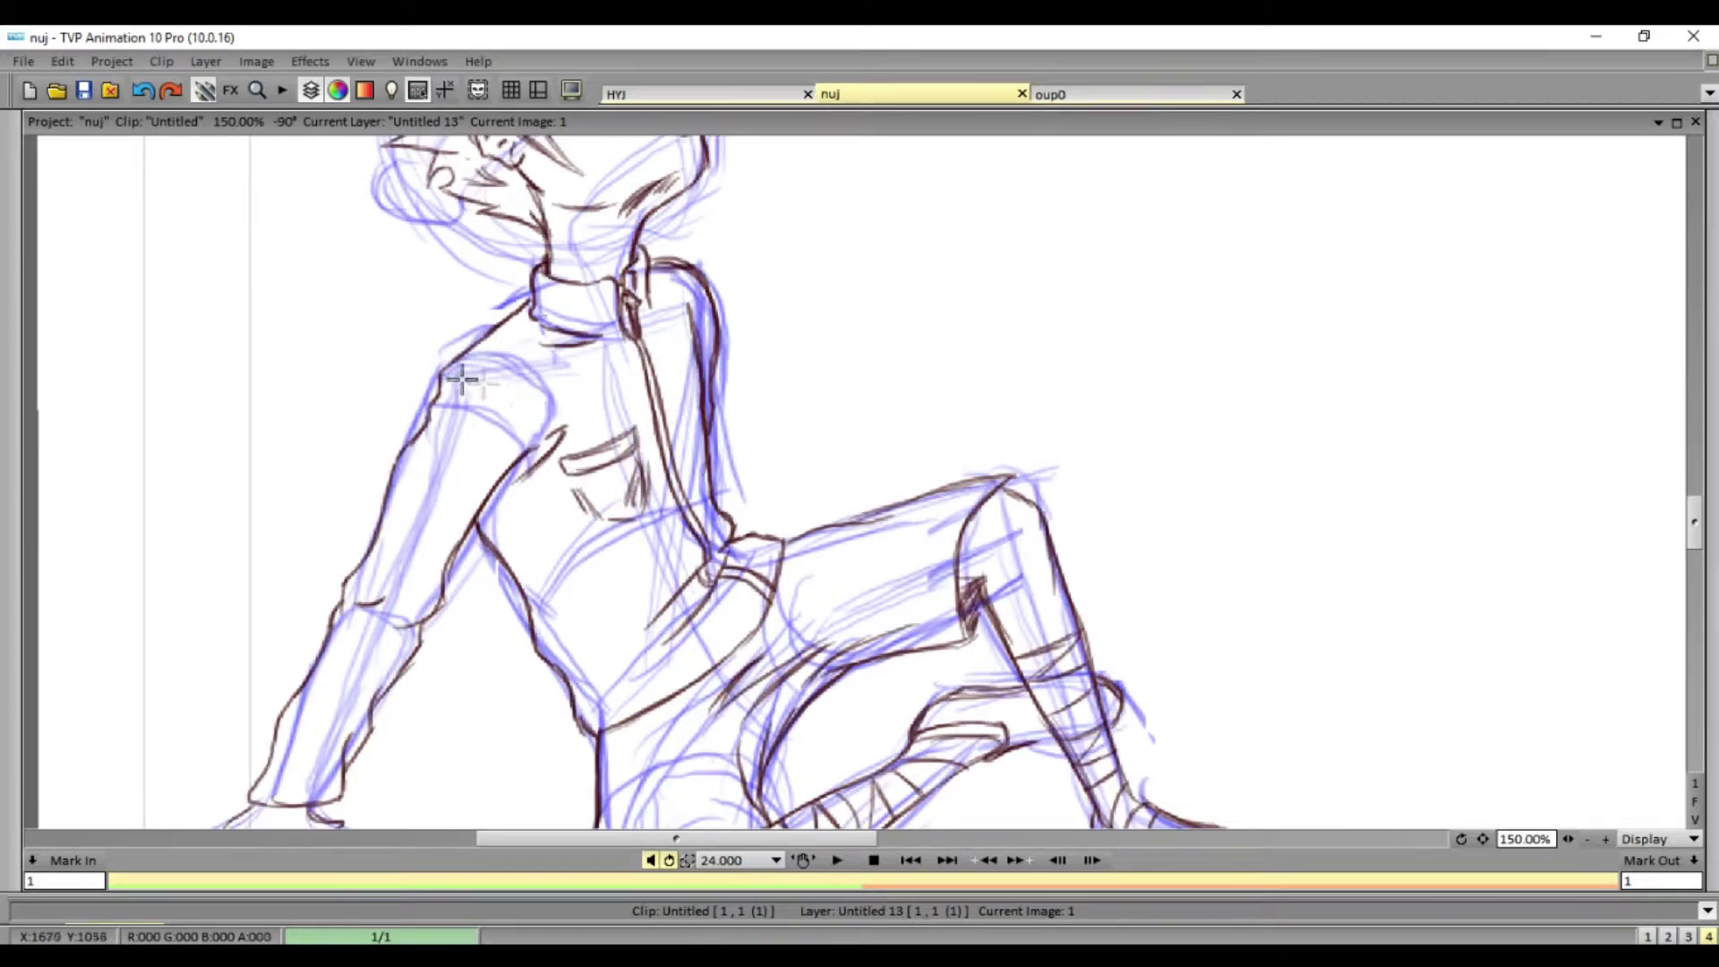
{"action": "scroll", "coordinate": [786, 499], "scroll_direction": "down", "scroll_amount": 2}
{"action": "scroll", "coordinate": [1535, 721], "scroll_direction": "down", "scroll_amount": 3}
{"action": "left_click", "coordinate": [1606, 842]}
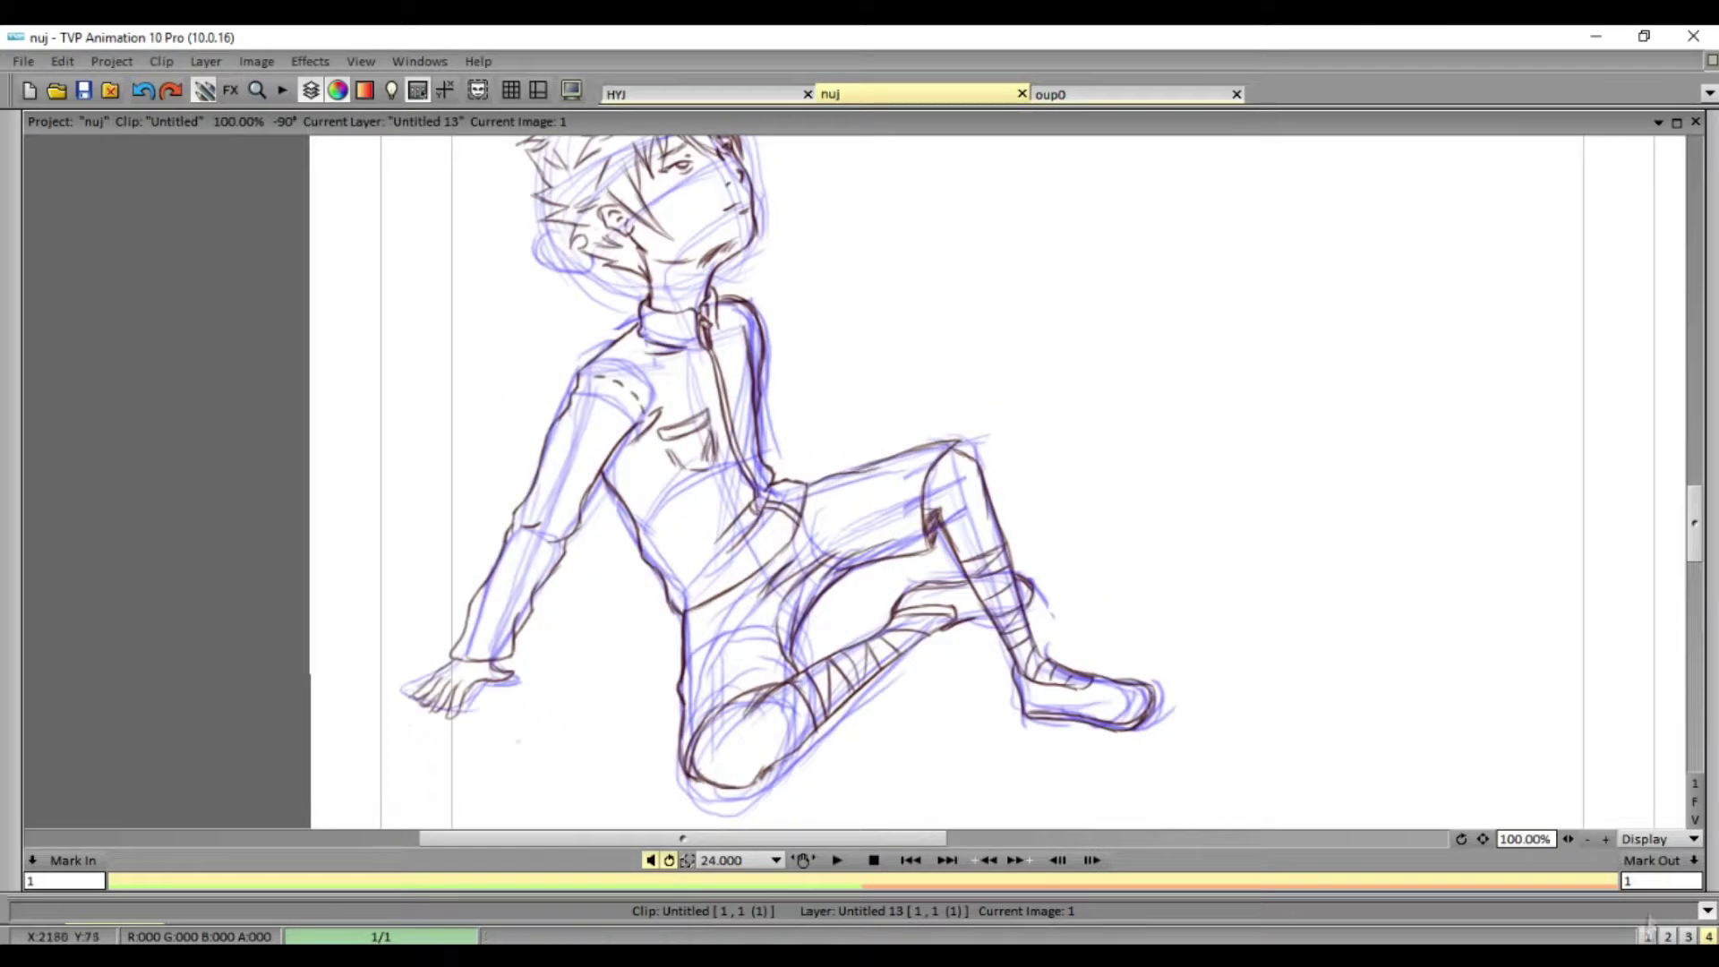
- Hide the blue rough so only ink lines show, add layer Untitled 14, and view the whole page
{"action": "left_click", "coordinate": [1648, 937]}
{"action": "left_click", "coordinate": [1708, 940]}
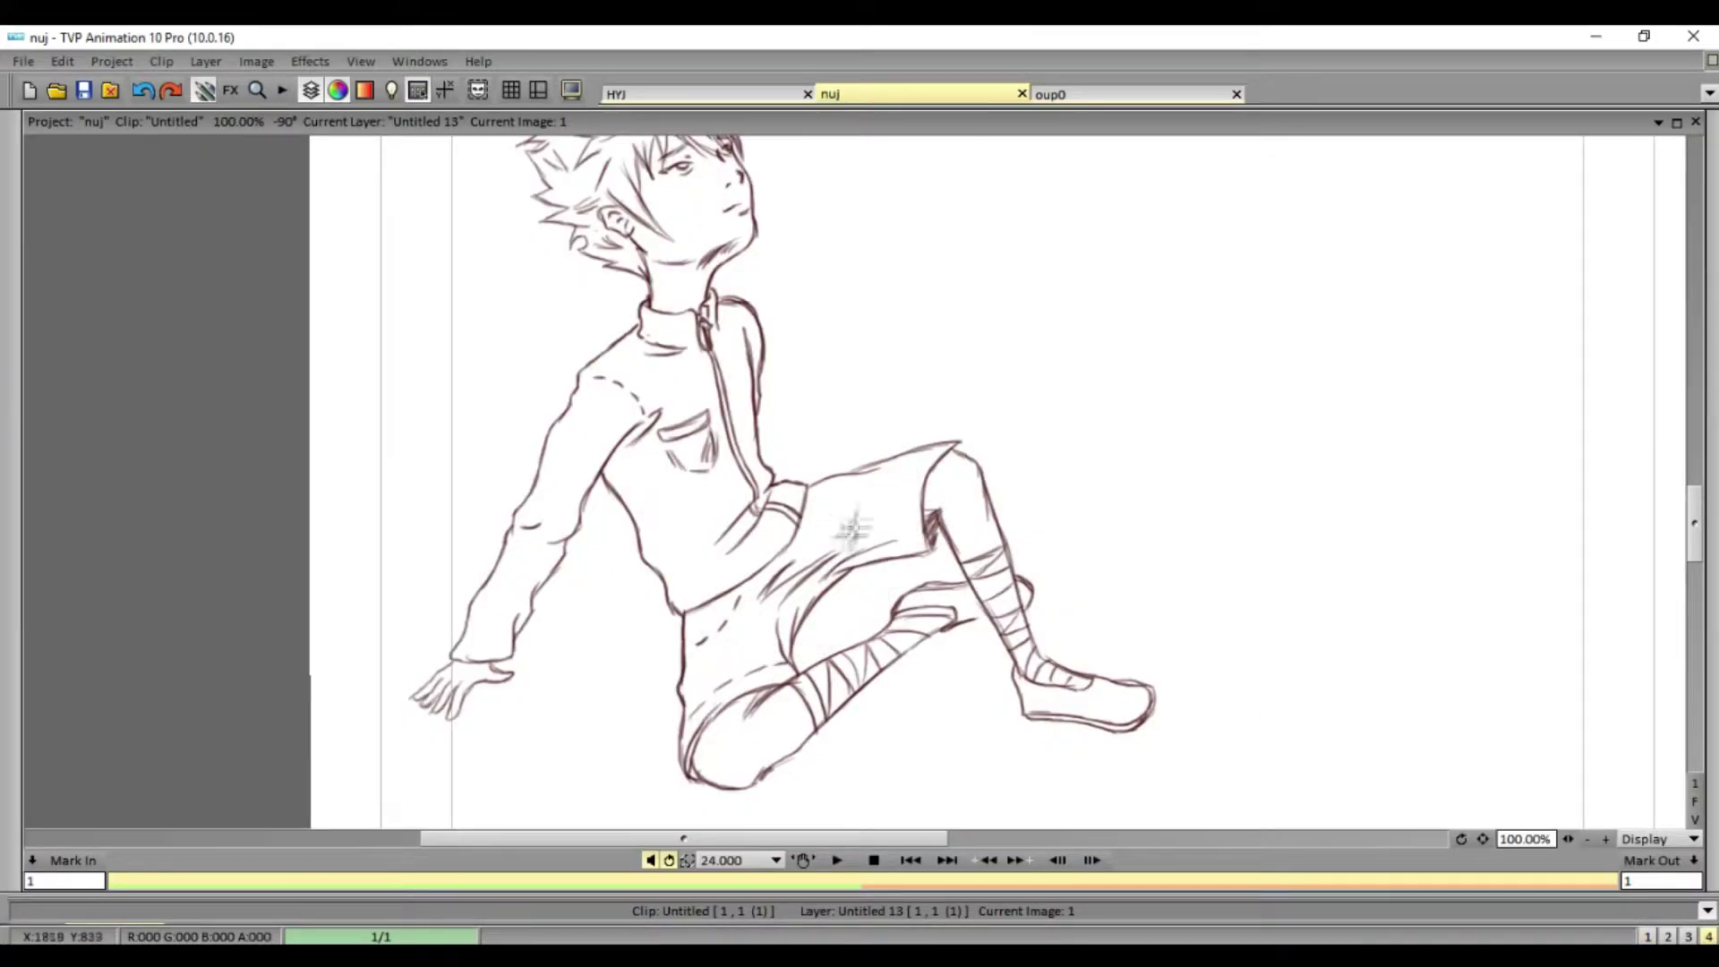
{"action": "scroll", "coordinate": [910, 711], "scroll_direction": "up", "scroll_amount": 5}
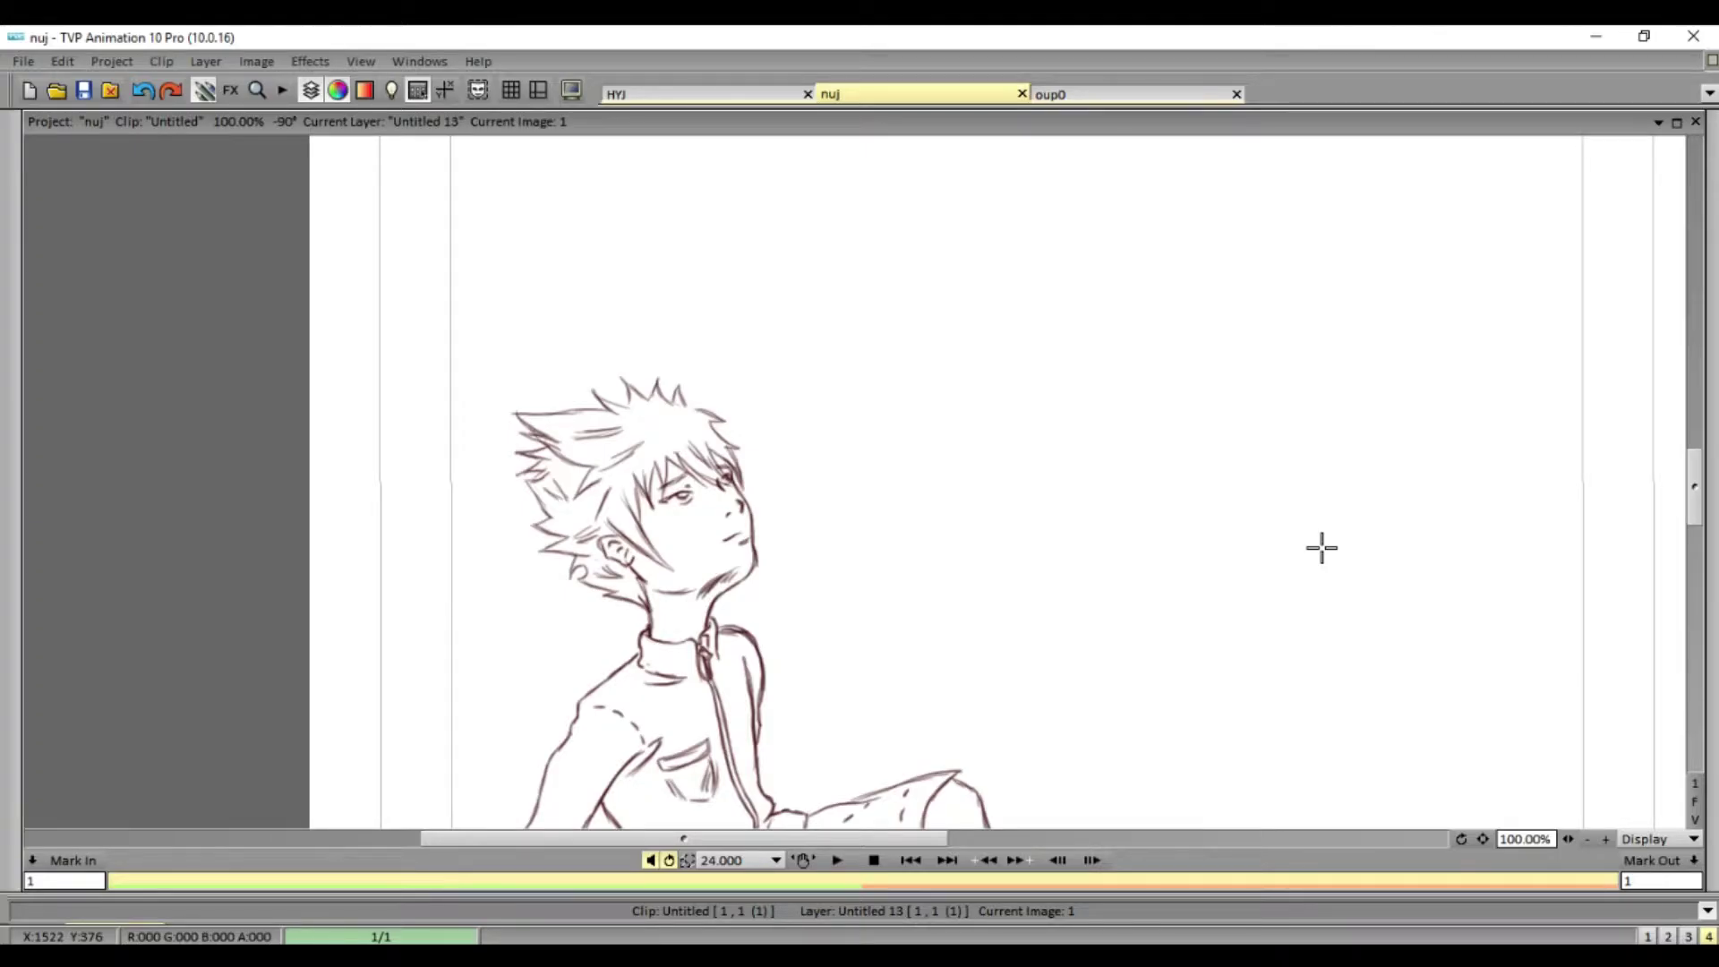
{"action": "scroll", "coordinate": [1321, 548], "scroll_direction": "down", "scroll_amount": 3}
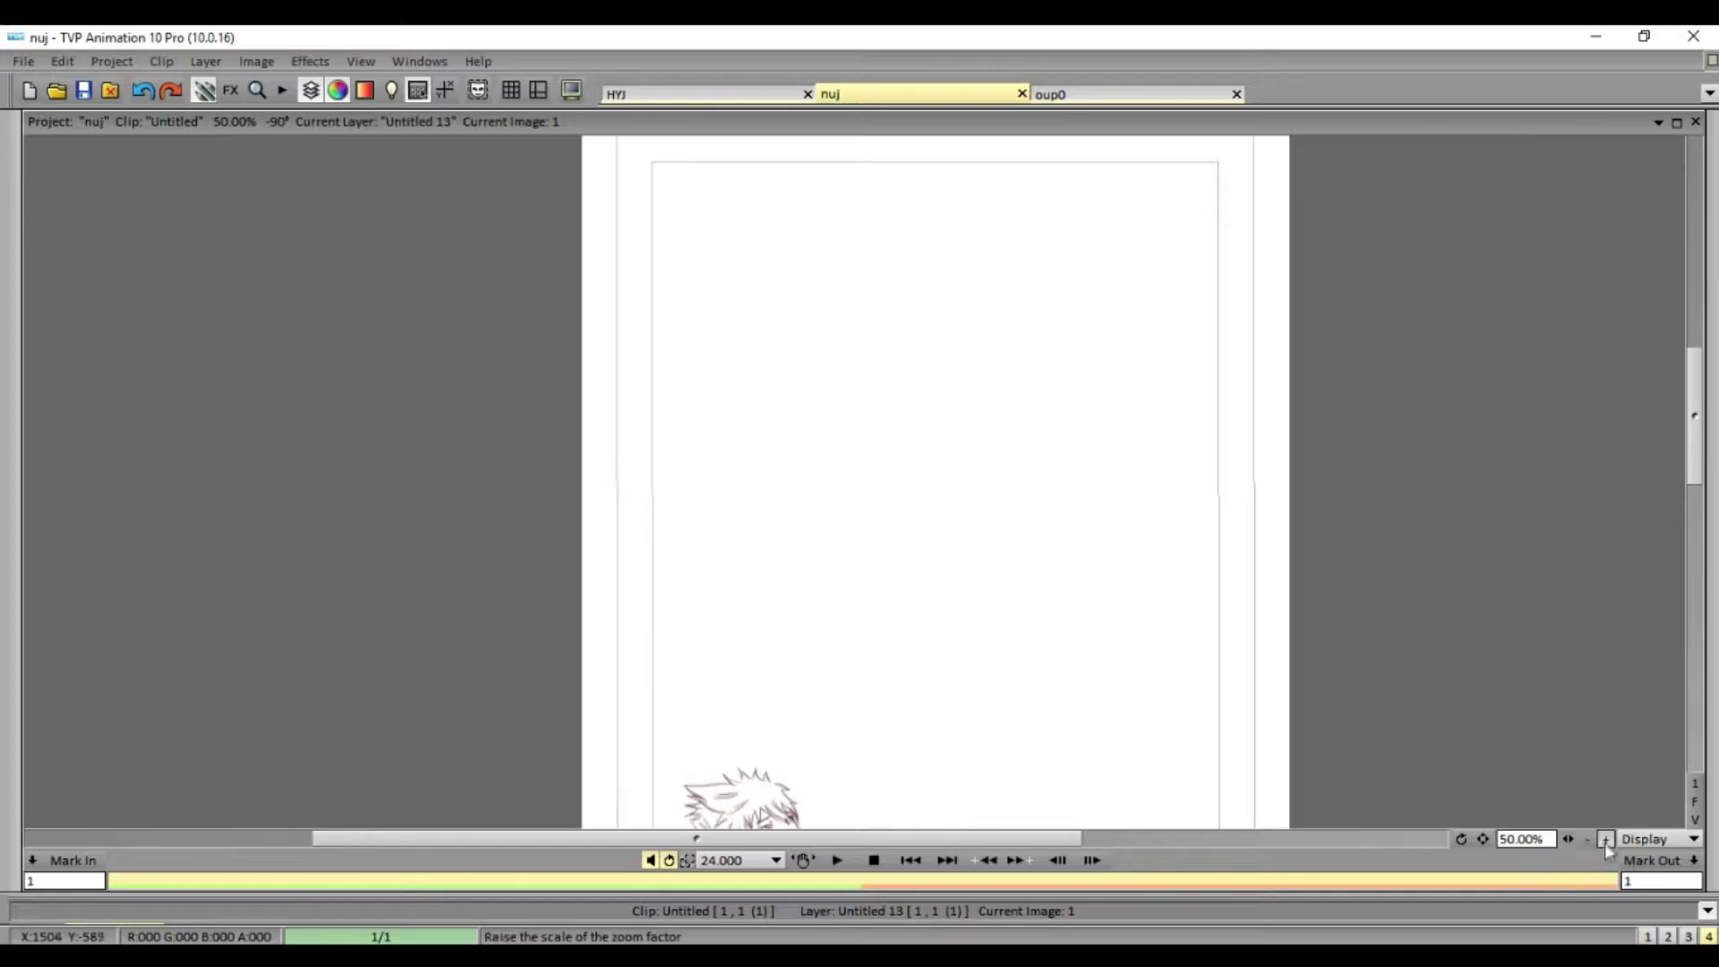
{"action": "key", "text": "Tab"}
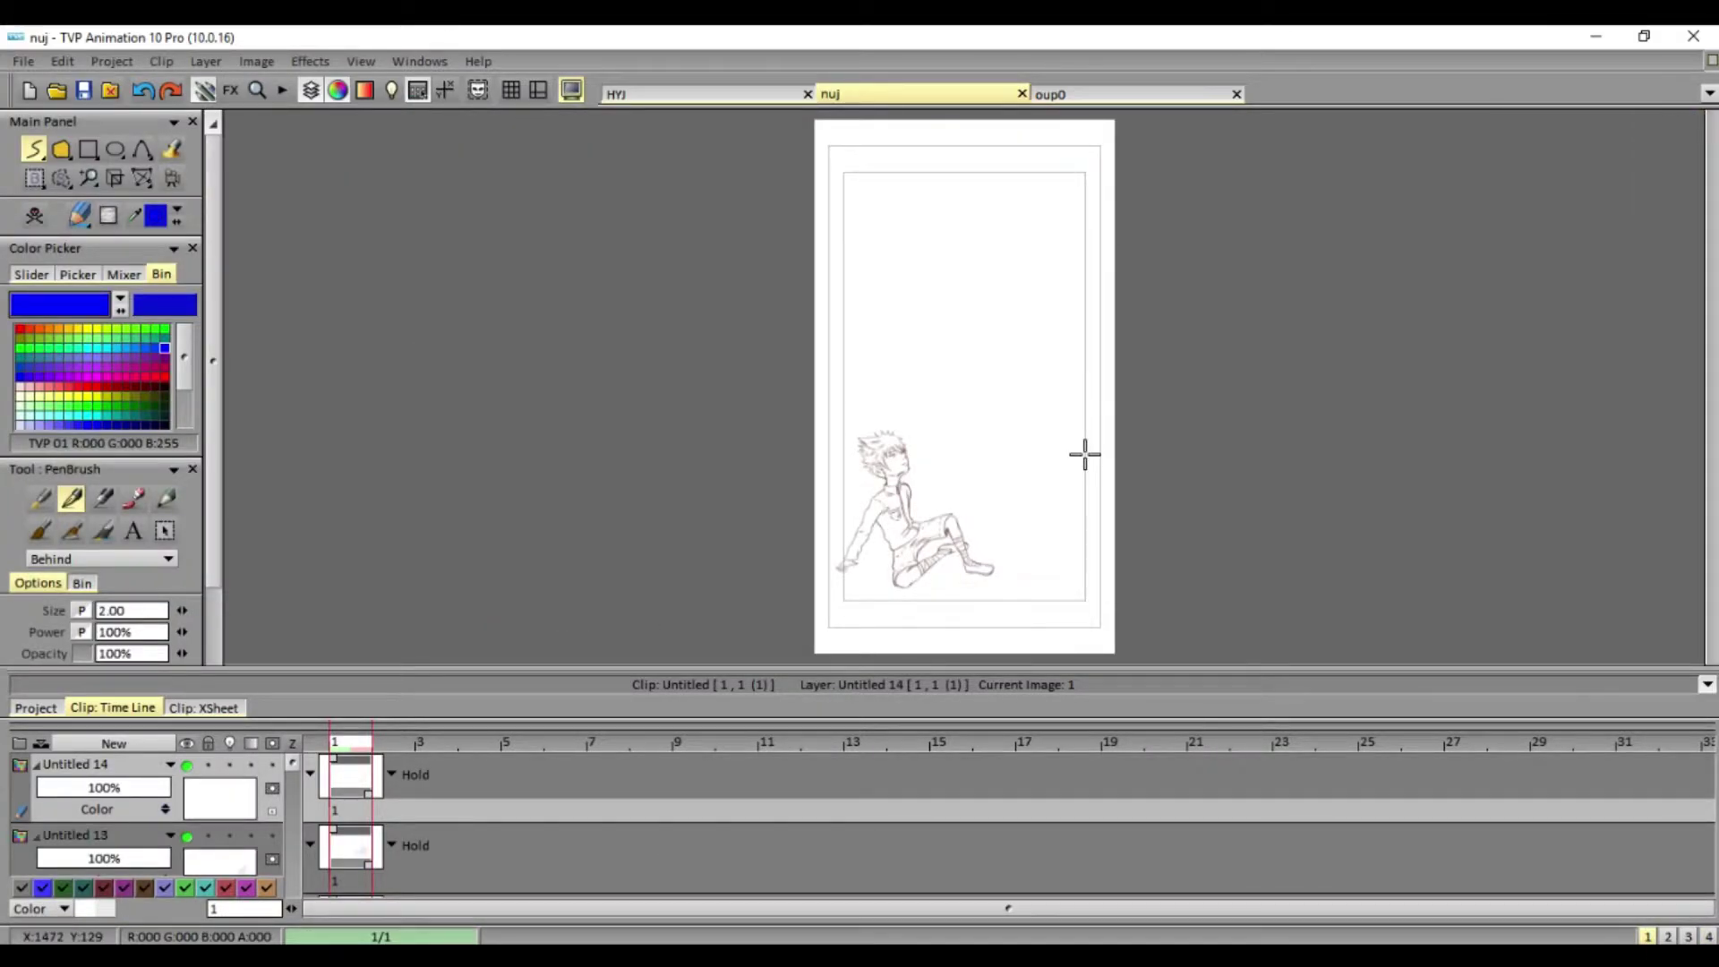
- Sketch the tall figure's head, neck and shoulders plus the two smaller side heads in blue
{"action": "key", "text": "Tab"}
{"action": "mouse_move", "coordinate": [950, 229]}
{"action": "left_mouse_down"}
{"action": "mouse_move", "coordinate": [927, 291]}
{"action": "mouse_move", "coordinate": [991, 283]}
{"action": "left_mouse_up"}
{"action": "mouse_move", "coordinate": [947, 208]}
{"action": "left_mouse_down"}
{"action": "mouse_move", "coordinate": [947, 260]}
{"action": "mouse_move", "coordinate": [982, 314]}
{"action": "mouse_move", "coordinate": [994, 296]}
{"action": "mouse_move", "coordinate": [967, 331]}
{"action": "mouse_move", "coordinate": [1066, 307]}
{"action": "left_mouse_up"}
{"action": "left_click_drag", "start_coordinate": [962, 331], "coordinate": [944, 384]}
{"action": "left_click_drag", "start_coordinate": [1010, 317], "coordinate": [1036, 400]}
{"action": "mouse_move", "coordinate": [922, 343]}
{"action": "left_mouse_down"}
{"action": "mouse_move", "coordinate": [910, 373]}
{"action": "mouse_move", "coordinate": [944, 400]}
{"action": "left_mouse_up"}
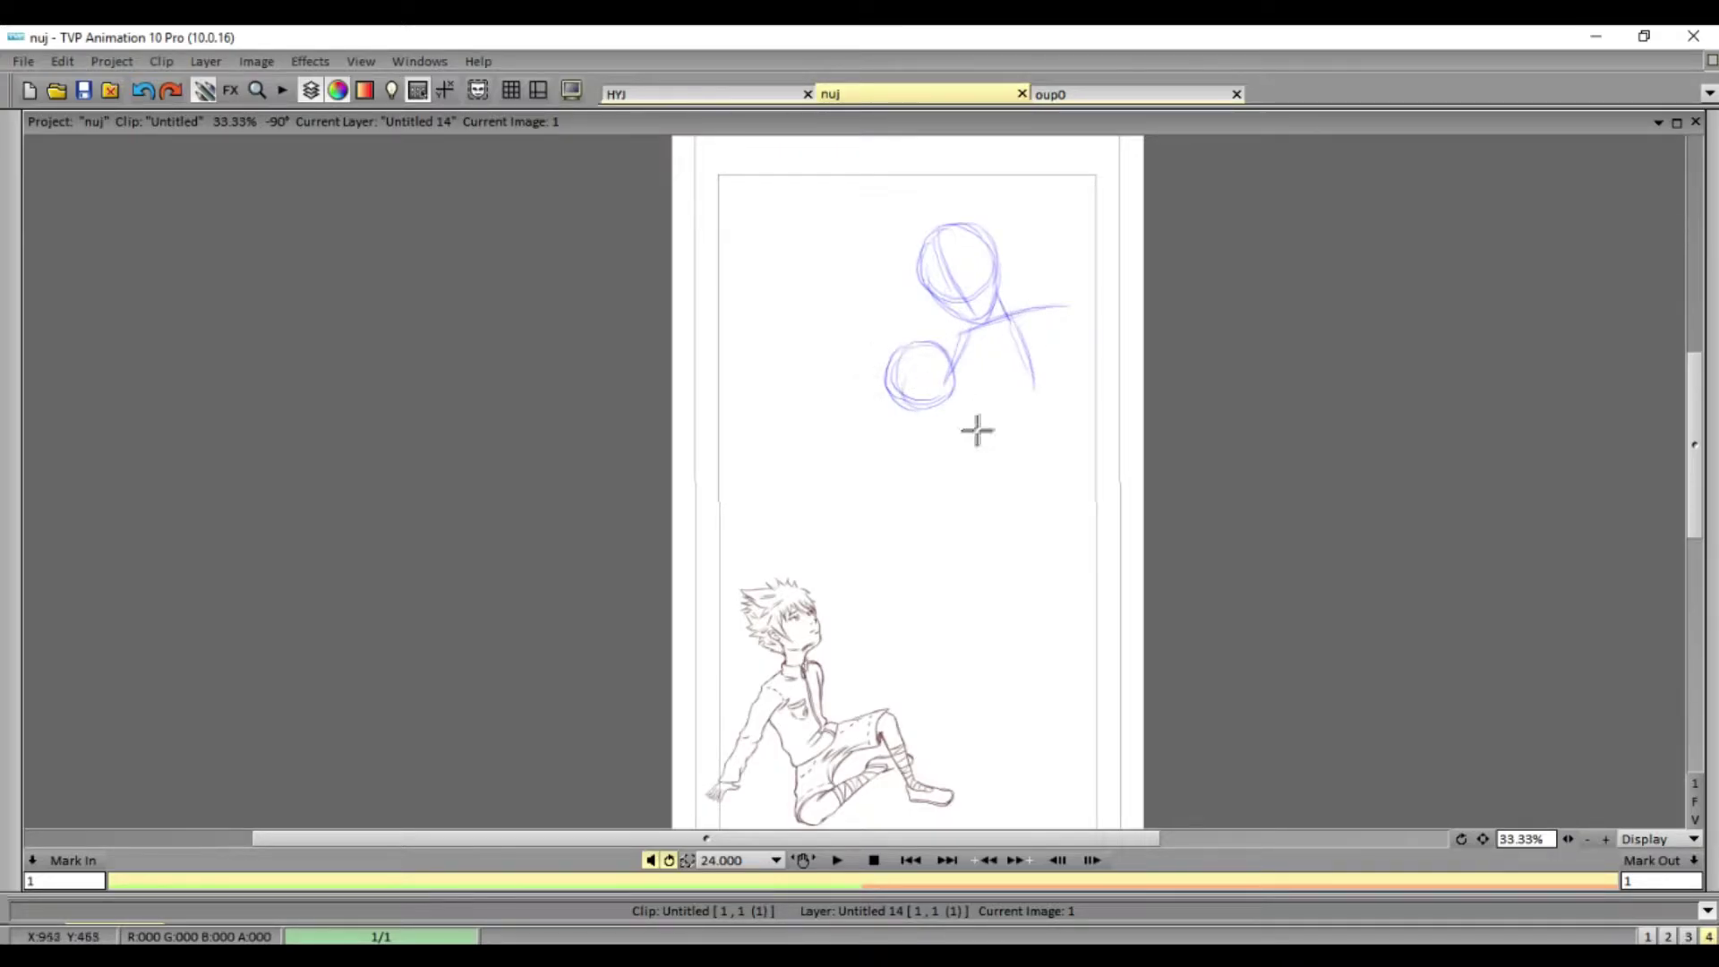
{"action": "mouse_move", "coordinate": [951, 351]}
{"action": "left_mouse_down"}
{"action": "mouse_move", "coordinate": [931, 414]}
{"action": "mouse_move", "coordinate": [949, 423]}
{"action": "mouse_move", "coordinate": [899, 390]}
{"action": "mouse_move", "coordinate": [951, 416]}
{"action": "mouse_move", "coordinate": [926, 399]}
{"action": "mouse_move", "coordinate": [849, 466]}
{"action": "left_mouse_up"}
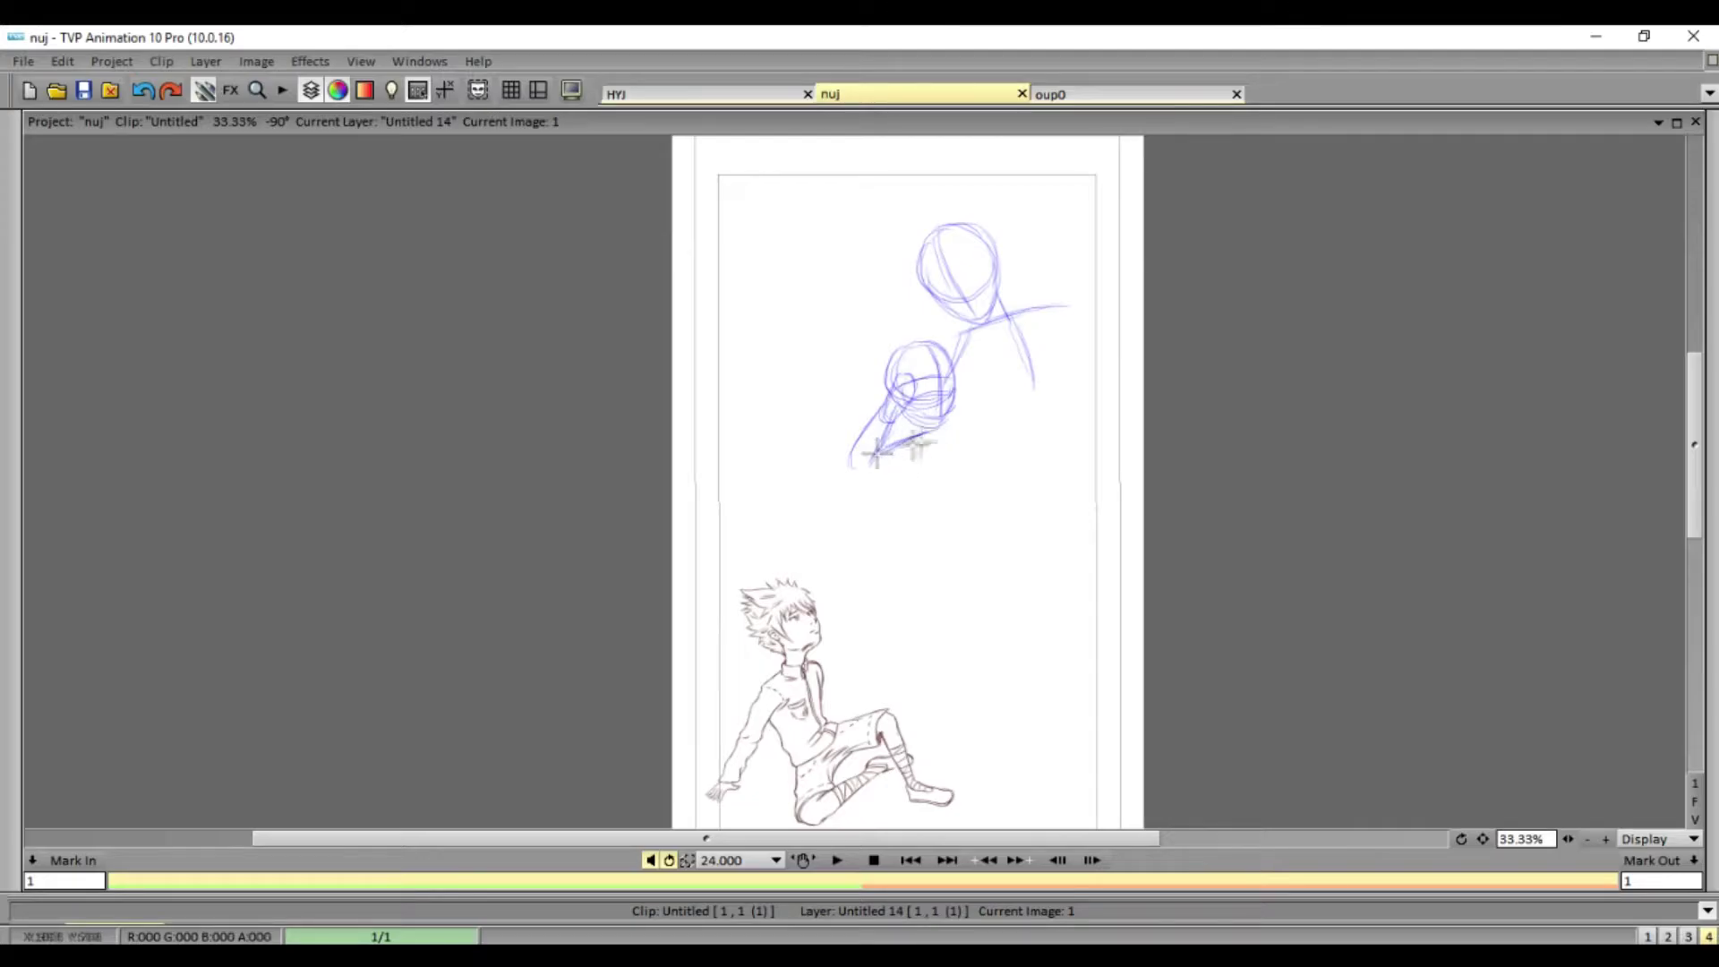
{"action": "mouse_move", "coordinate": [931, 429]}
{"action": "left_mouse_down"}
{"action": "mouse_move", "coordinate": [915, 452]}
{"action": "mouse_move", "coordinate": [985, 466]}
{"action": "left_mouse_up"}
{"action": "mouse_move", "coordinate": [1044, 365]}
{"action": "left_mouse_down"}
{"action": "mouse_move", "coordinate": [1016, 407]}
{"action": "mouse_move", "coordinate": [1074, 385]}
{"action": "mouse_move", "coordinate": [1065, 369]}
{"action": "mouse_move", "coordinate": [1014, 394]}
{"action": "mouse_move", "coordinate": [1053, 402]}
{"action": "left_mouse_up"}
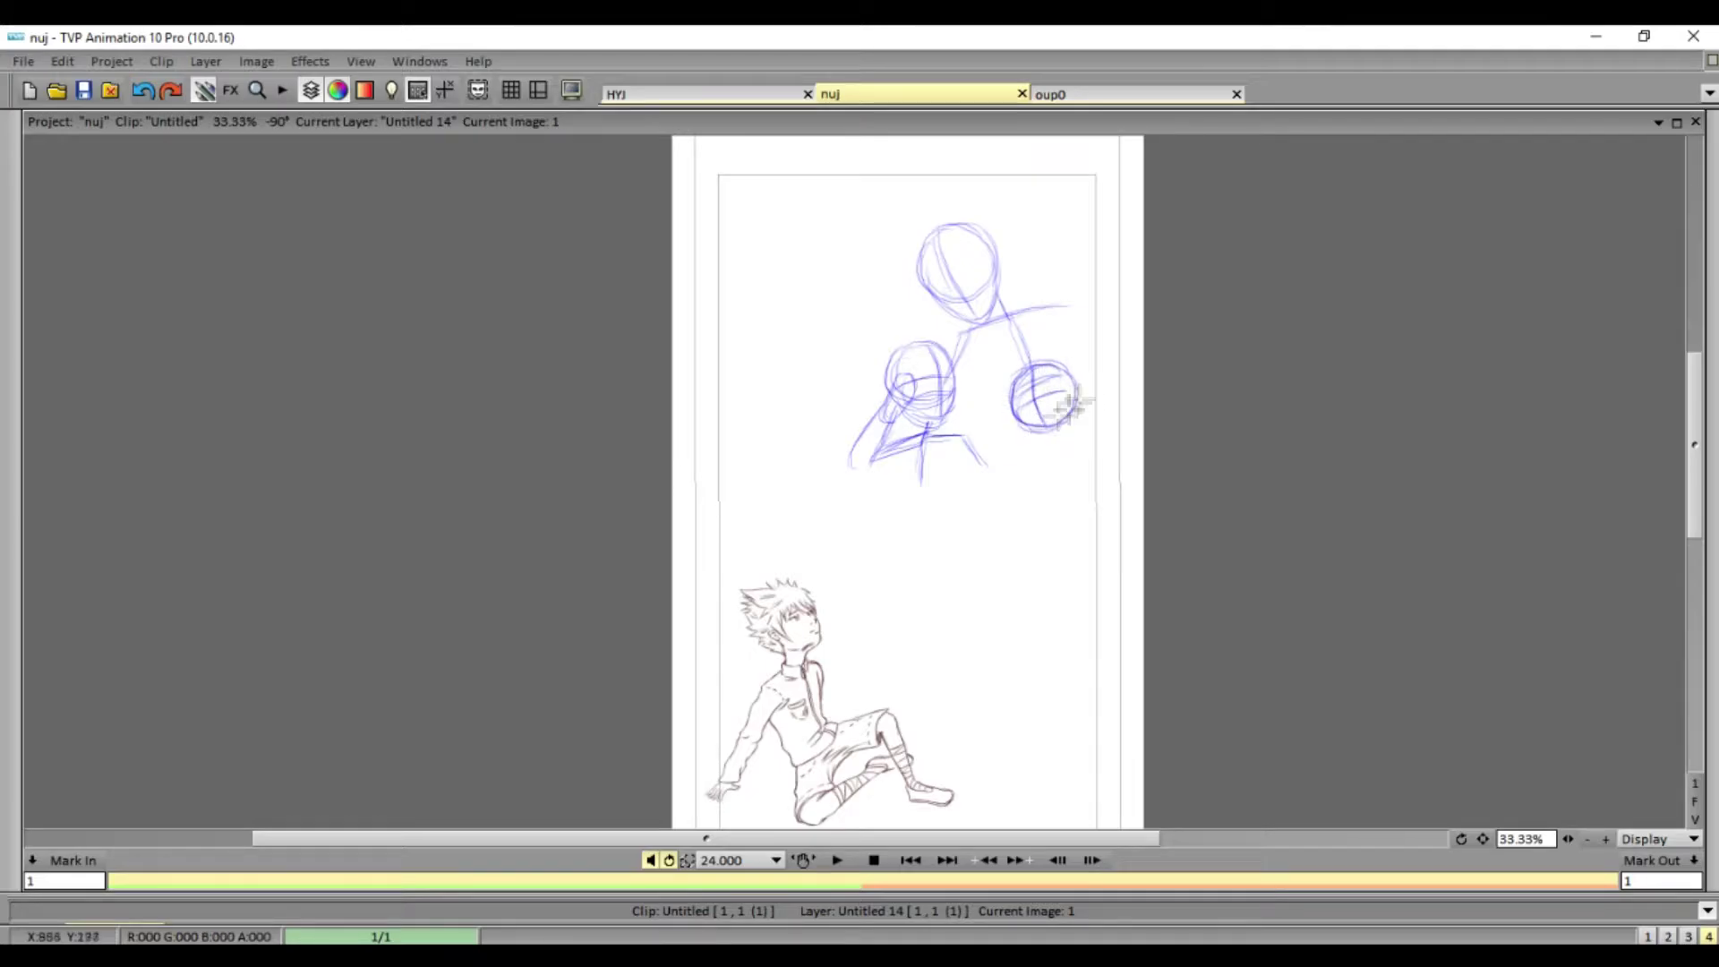
{"action": "left_click_drag", "start_coordinate": [1026, 457], "coordinate": [1104, 437]}
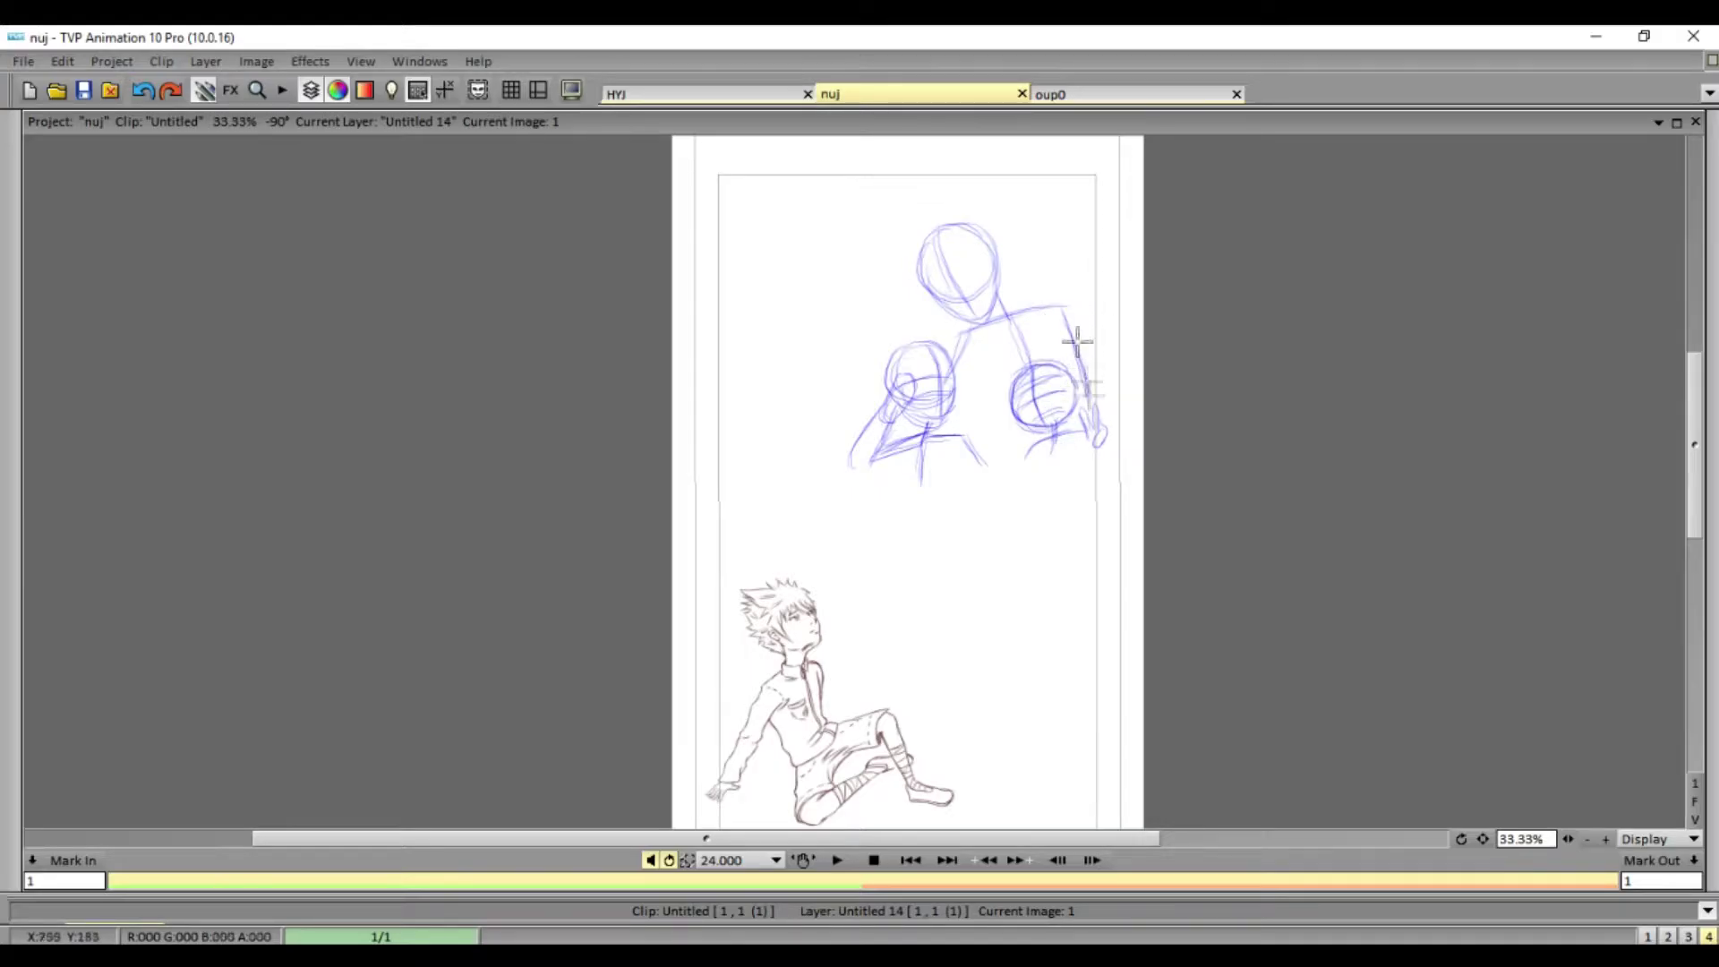
{"action": "left_click_drag", "start_coordinate": [901, 445], "coordinate": [923, 433]}
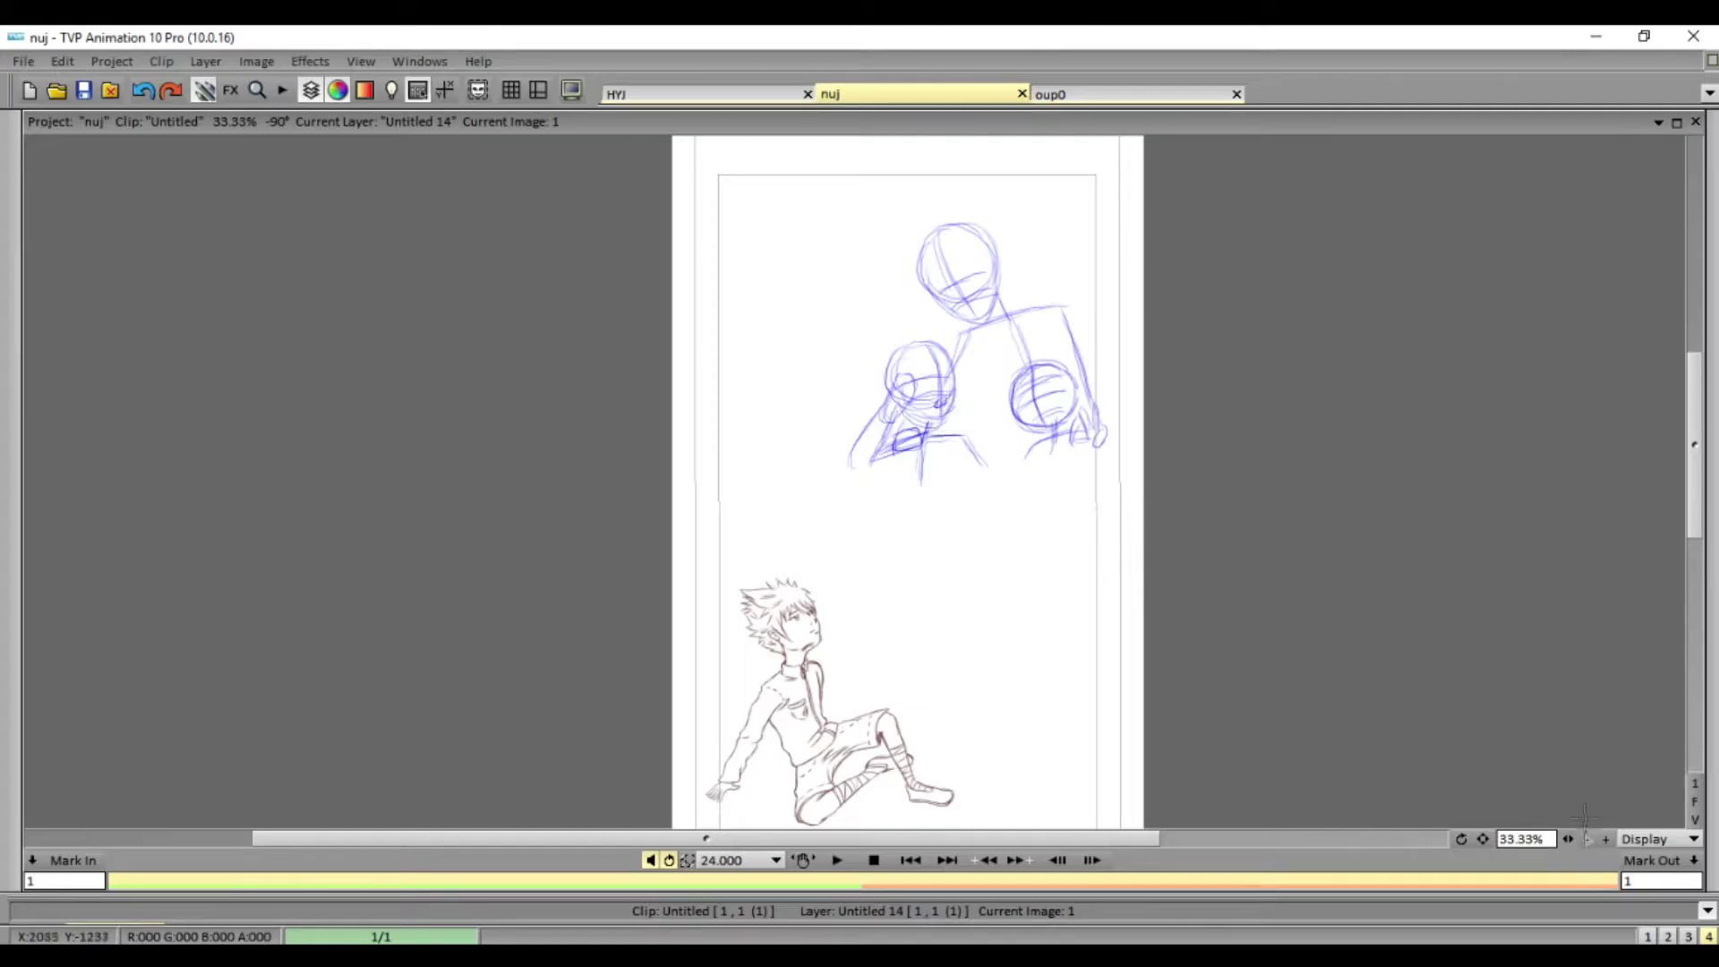
- Zoom in to add the tall figure's eyes, mask and arm outlines, then add a new layer
{"action": "scroll", "coordinate": [855, 375], "scroll_direction": "up", "scroll_amount": 2}
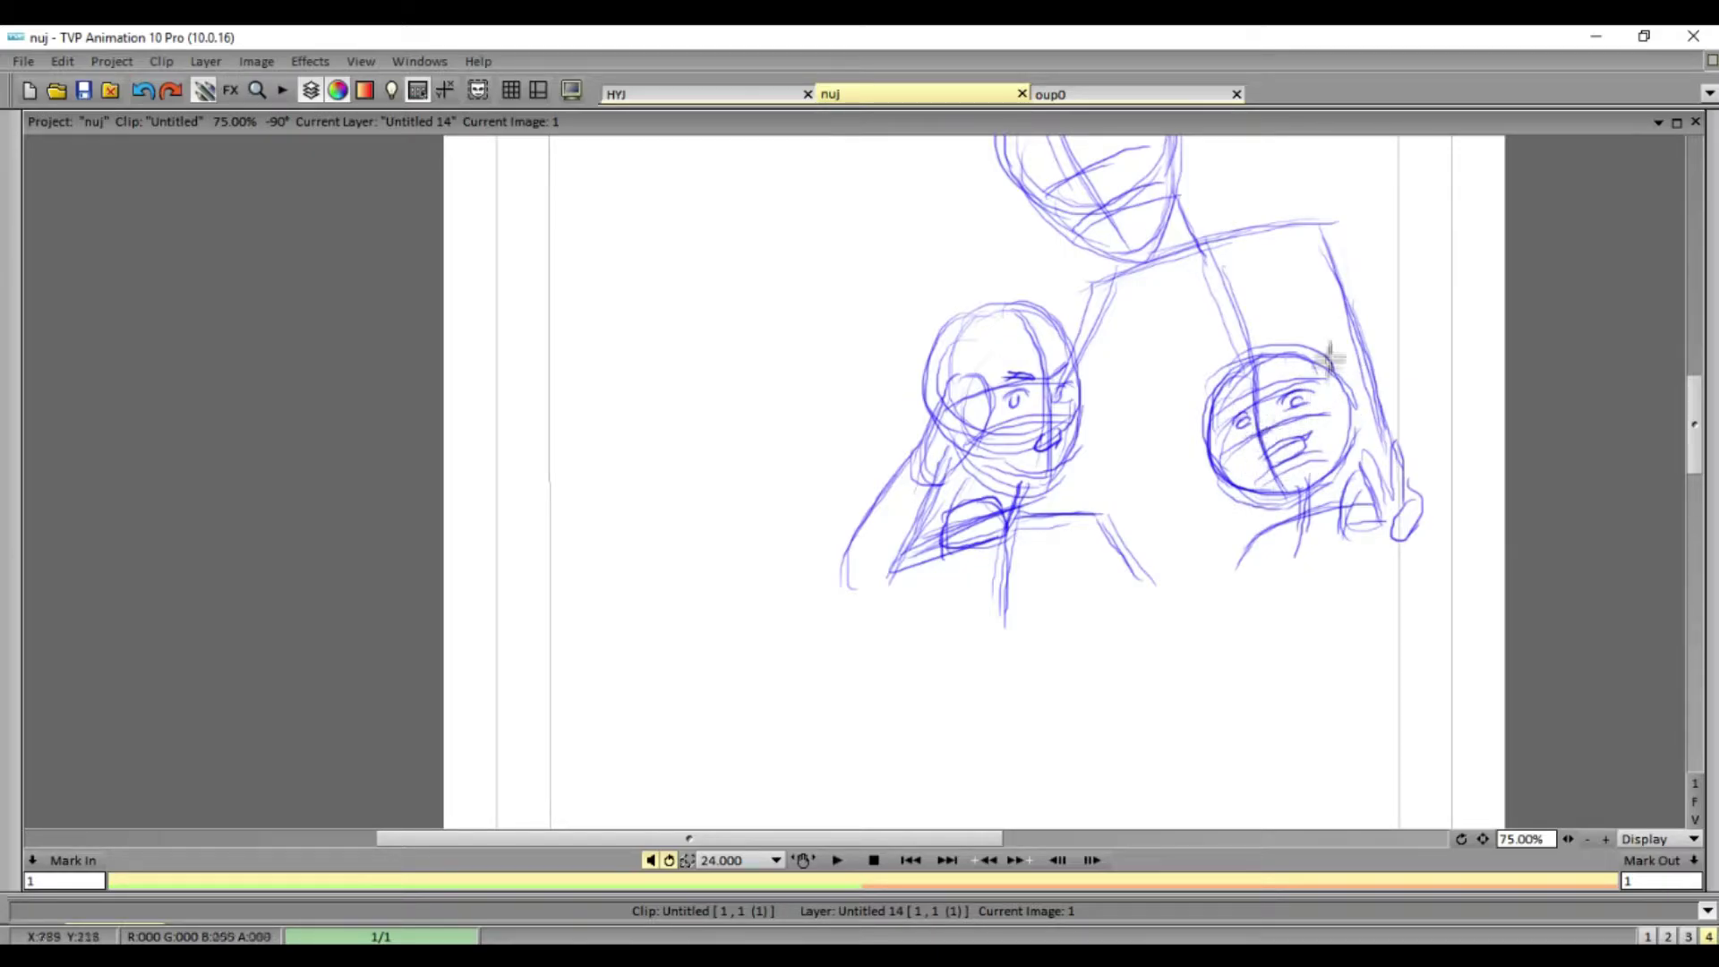
{"action": "scroll", "coordinate": [1491, 408], "scroll_direction": "up", "scroll_amount": 3}
{"action": "mouse_move", "coordinate": [1103, 318]}
{"action": "left_mouse_down"}
{"action": "mouse_move", "coordinate": [1138, 324]}
{"action": "mouse_move", "coordinate": [1125, 382]}
{"action": "left_mouse_up"}
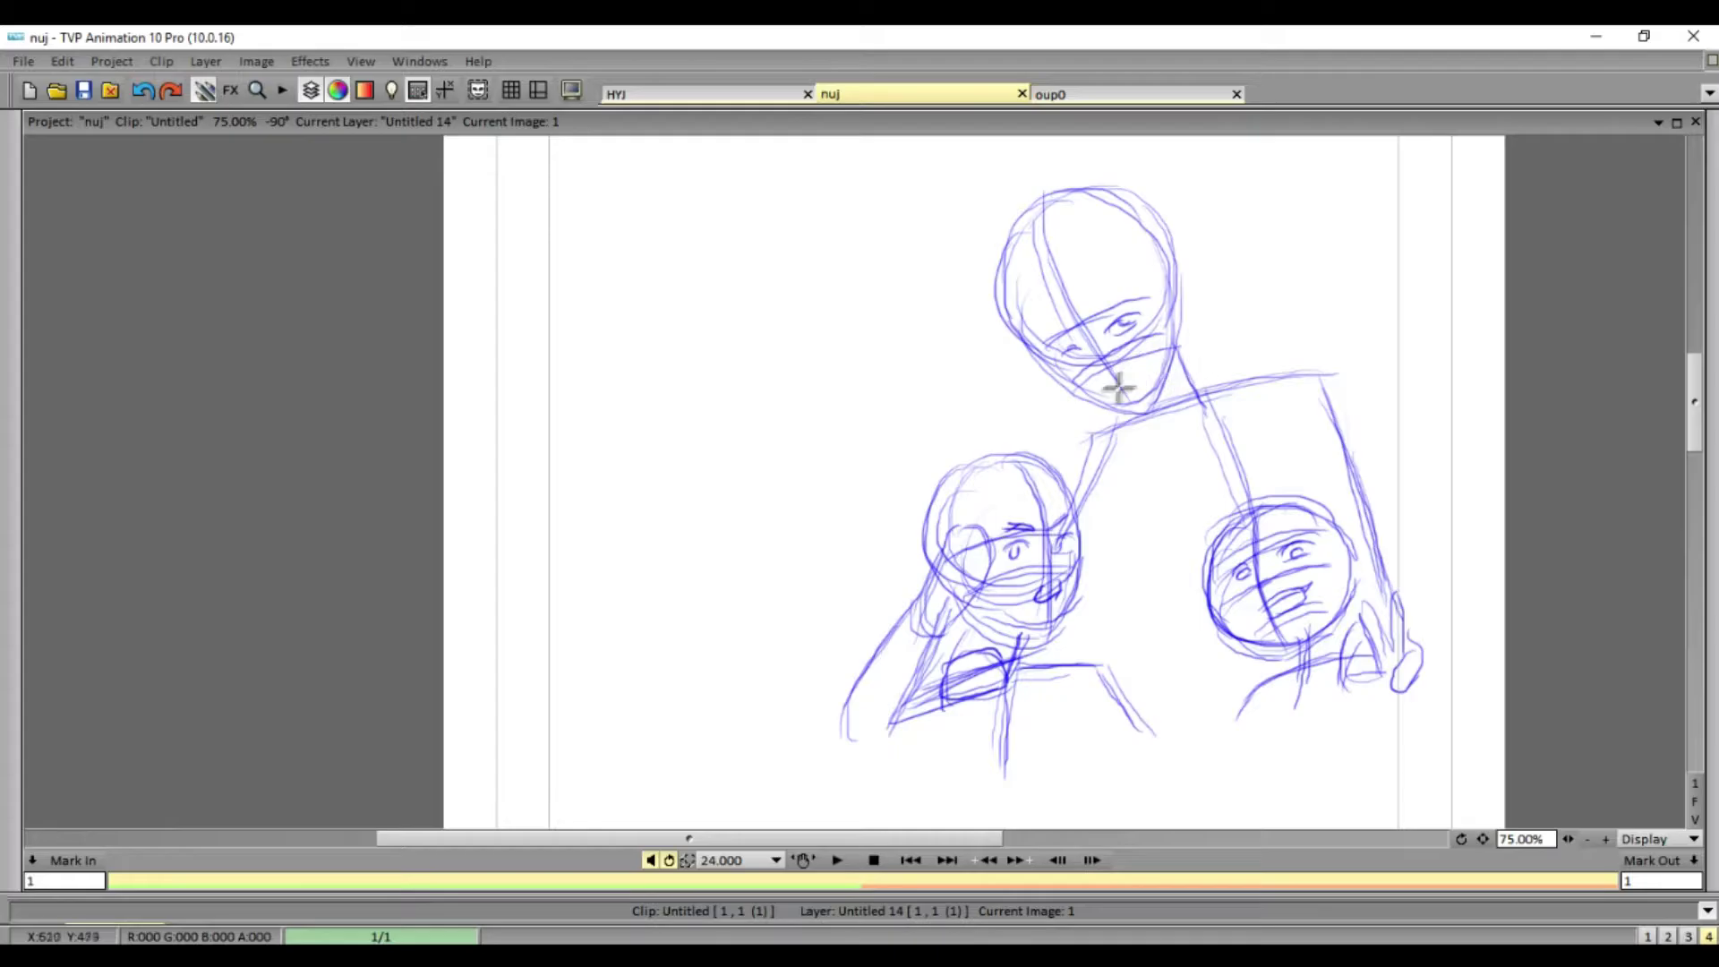
{"action": "mouse_move", "coordinate": [1115, 431]}
{"action": "left_mouse_down"}
{"action": "mouse_move", "coordinate": [1200, 557]}
{"action": "mouse_move", "coordinate": [1302, 361]}
{"action": "mouse_move", "coordinate": [1370, 537]}
{"action": "left_mouse_up"}
{"action": "left_click_drag", "start_coordinate": [1294, 353], "coordinate": [1401, 565]}
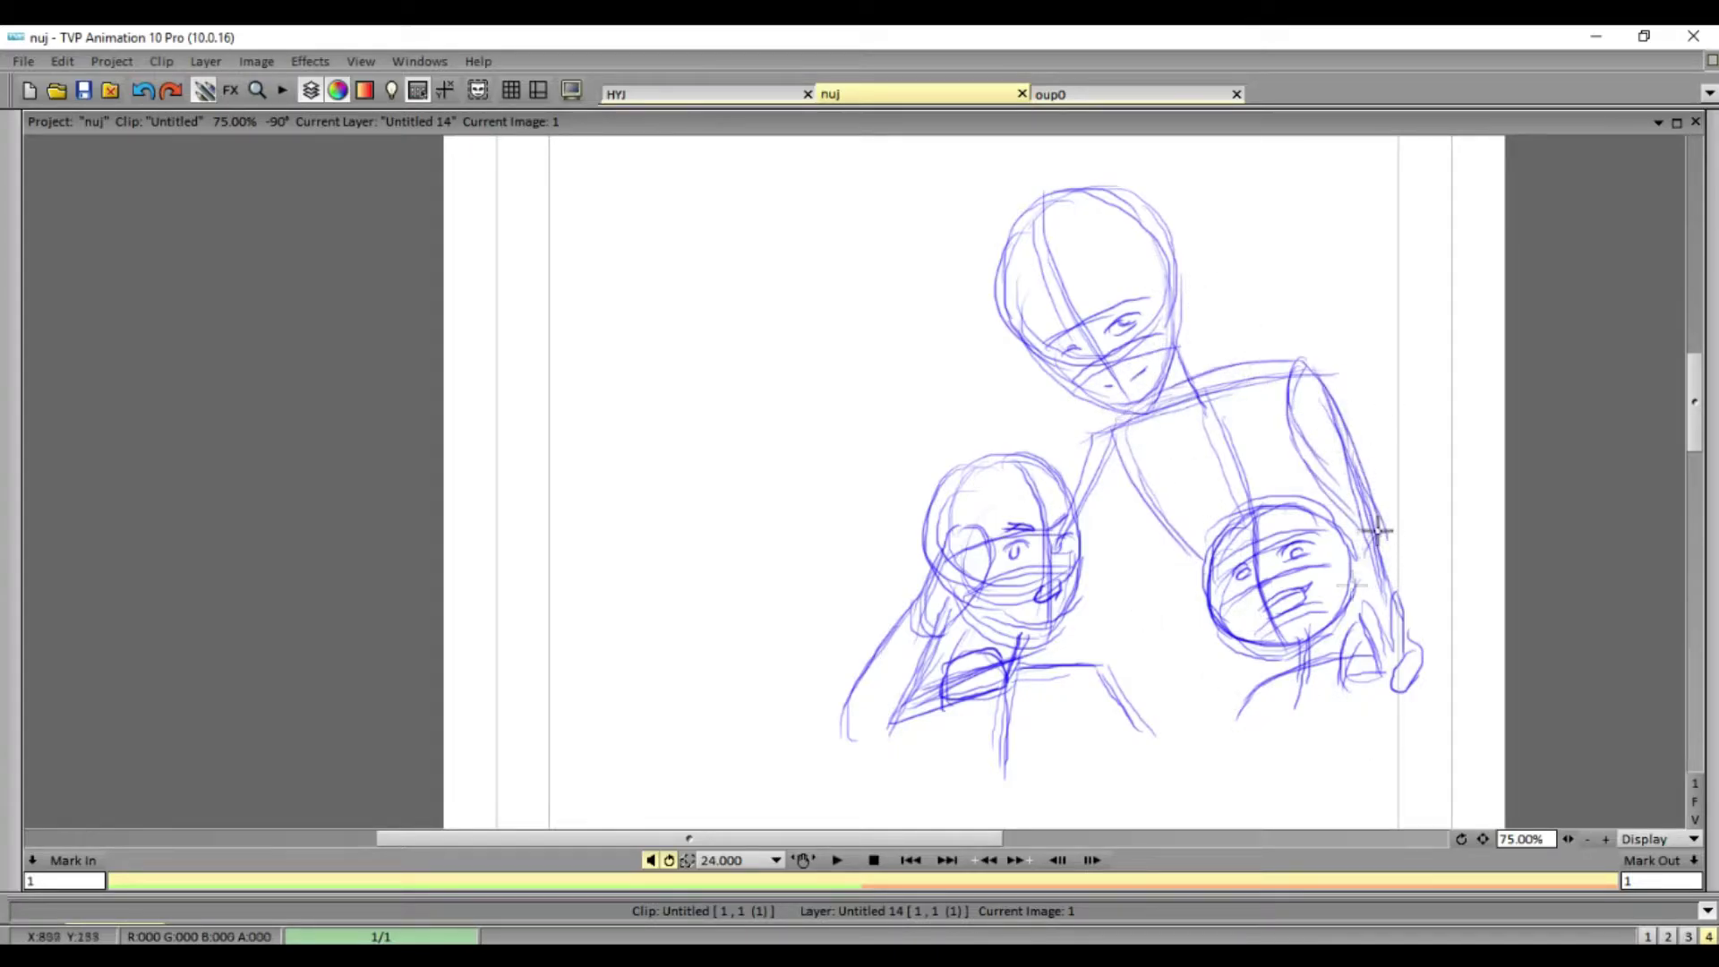
{"action": "left_click_drag", "start_coordinate": [1392, 663], "coordinate": [1374, 492]}
{"action": "left_click_drag", "start_coordinate": [1114, 435], "coordinate": [1070, 598]}
{"action": "scroll", "coordinate": [1253, 537], "scroll_direction": "down", "scroll_amount": 2}
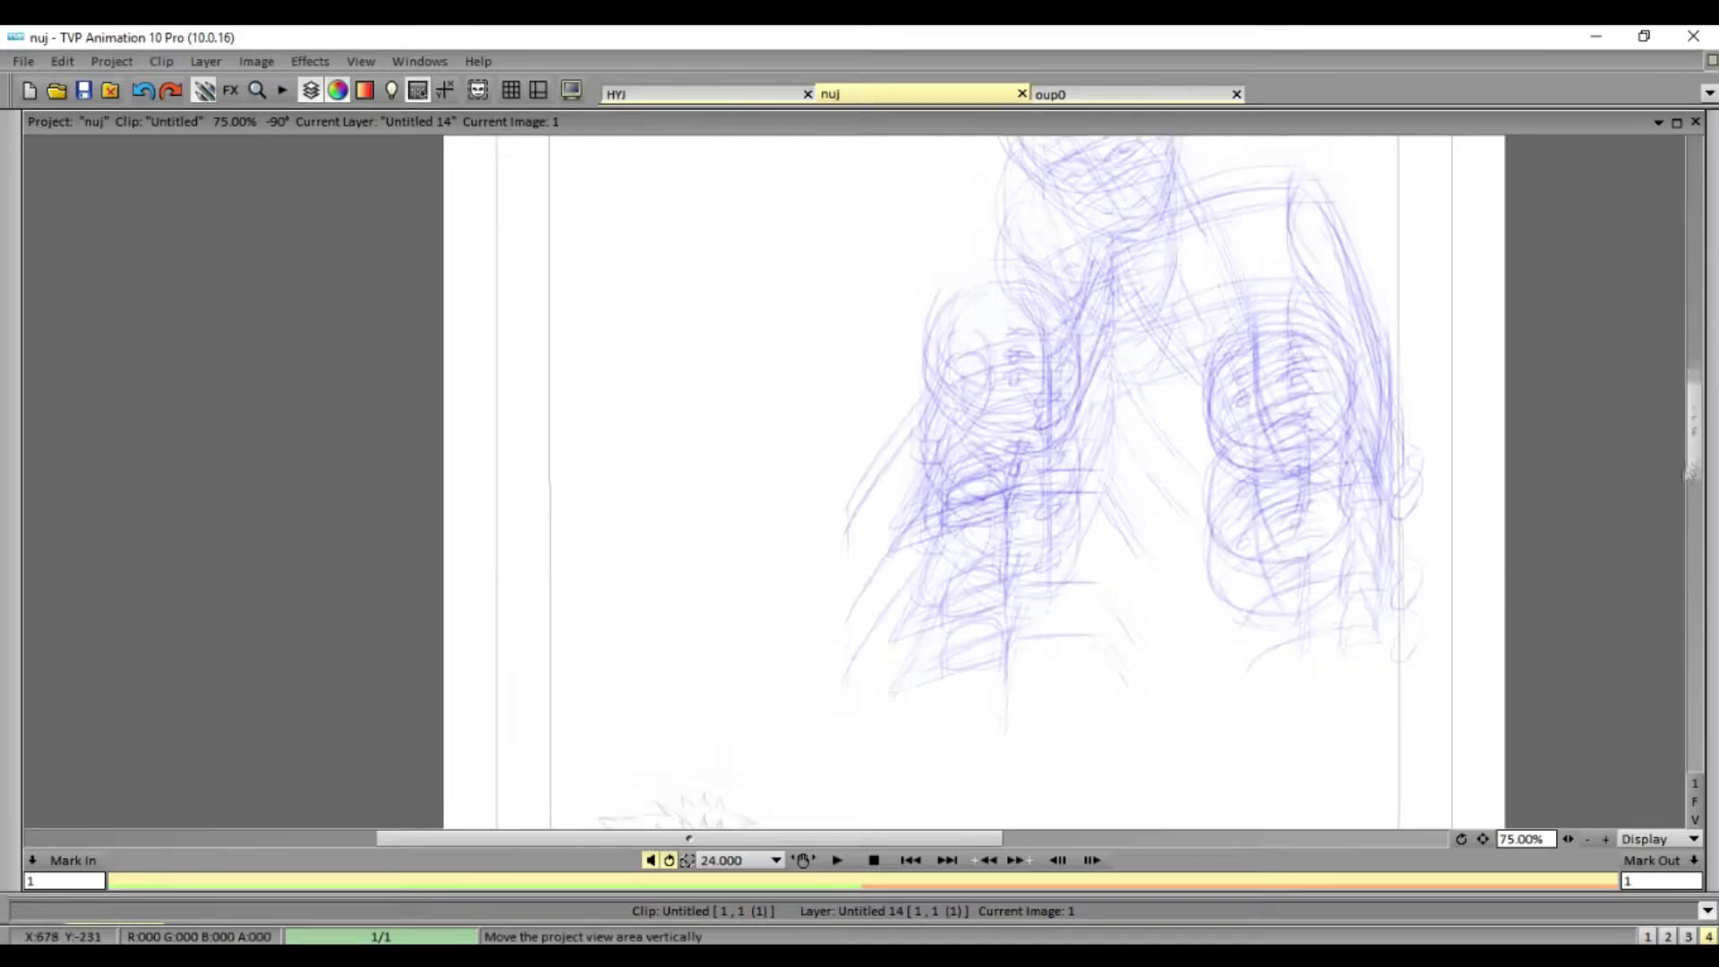
{"action": "left_click", "coordinate": [1647, 936]}
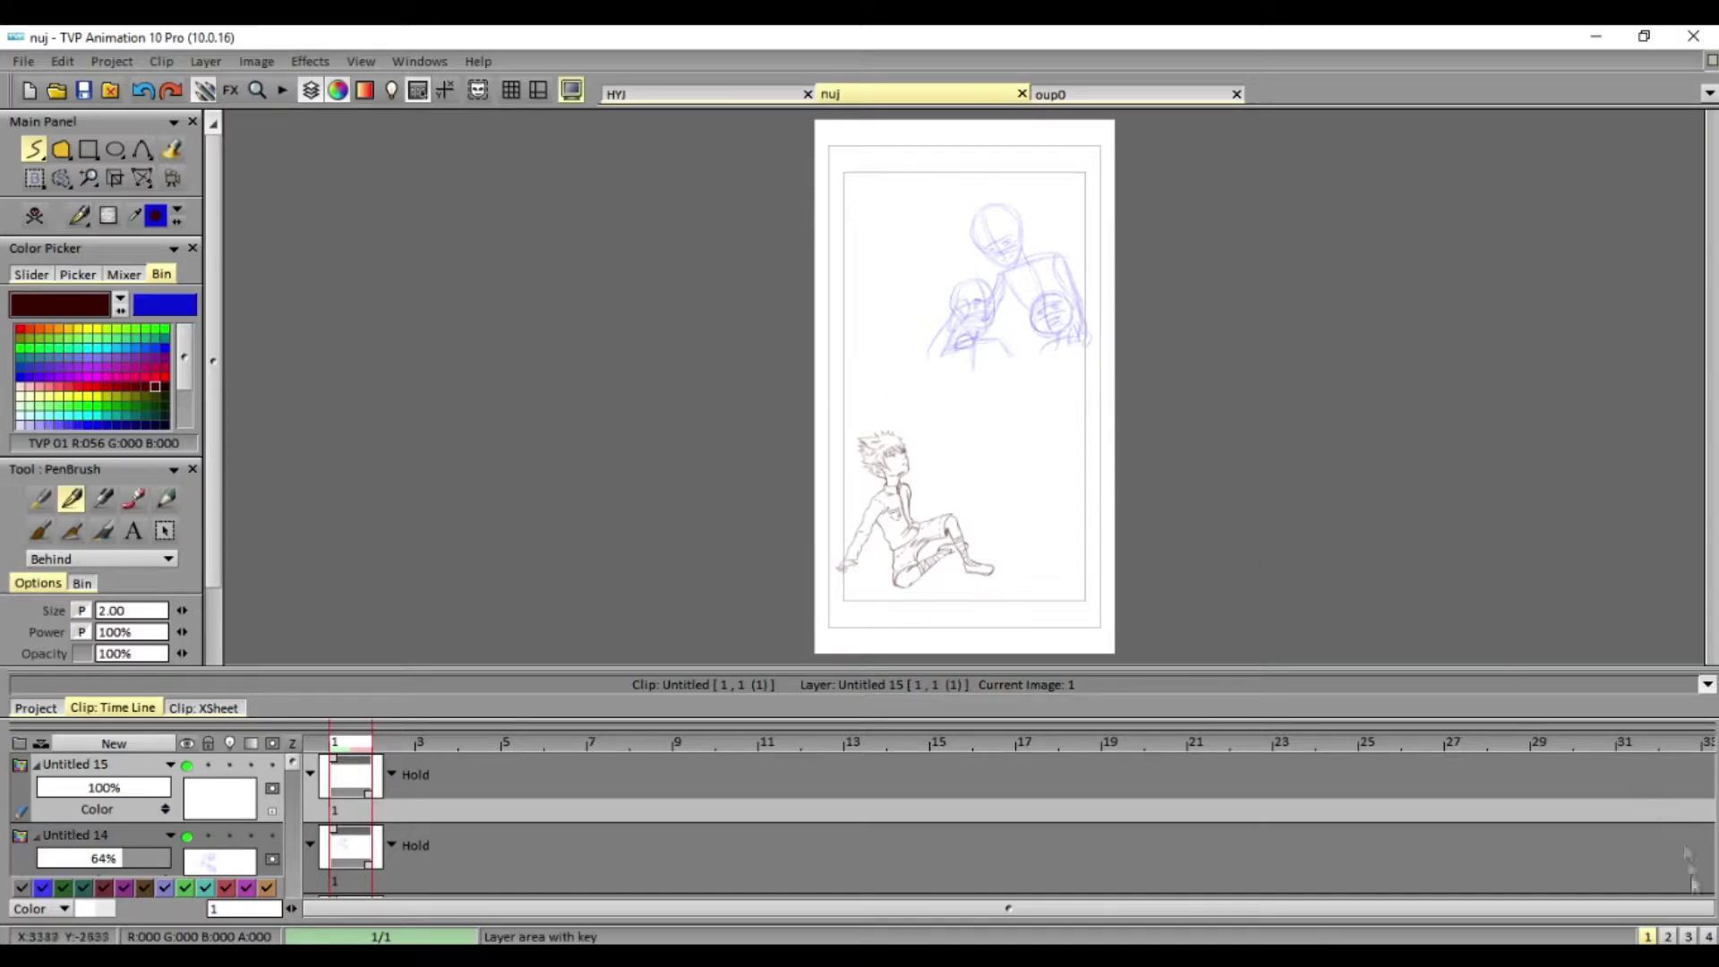
- Fade the group rough layer Untitled 14 to about half opacity
{"action": "left_click", "coordinate": [1708, 936]}
{"action": "left_click", "coordinate": [1647, 936]}
{"action": "left_click_drag", "start_coordinate": [122, 857], "coordinate": [99, 858]}
{"action": "left_click", "coordinate": [1709, 935]}
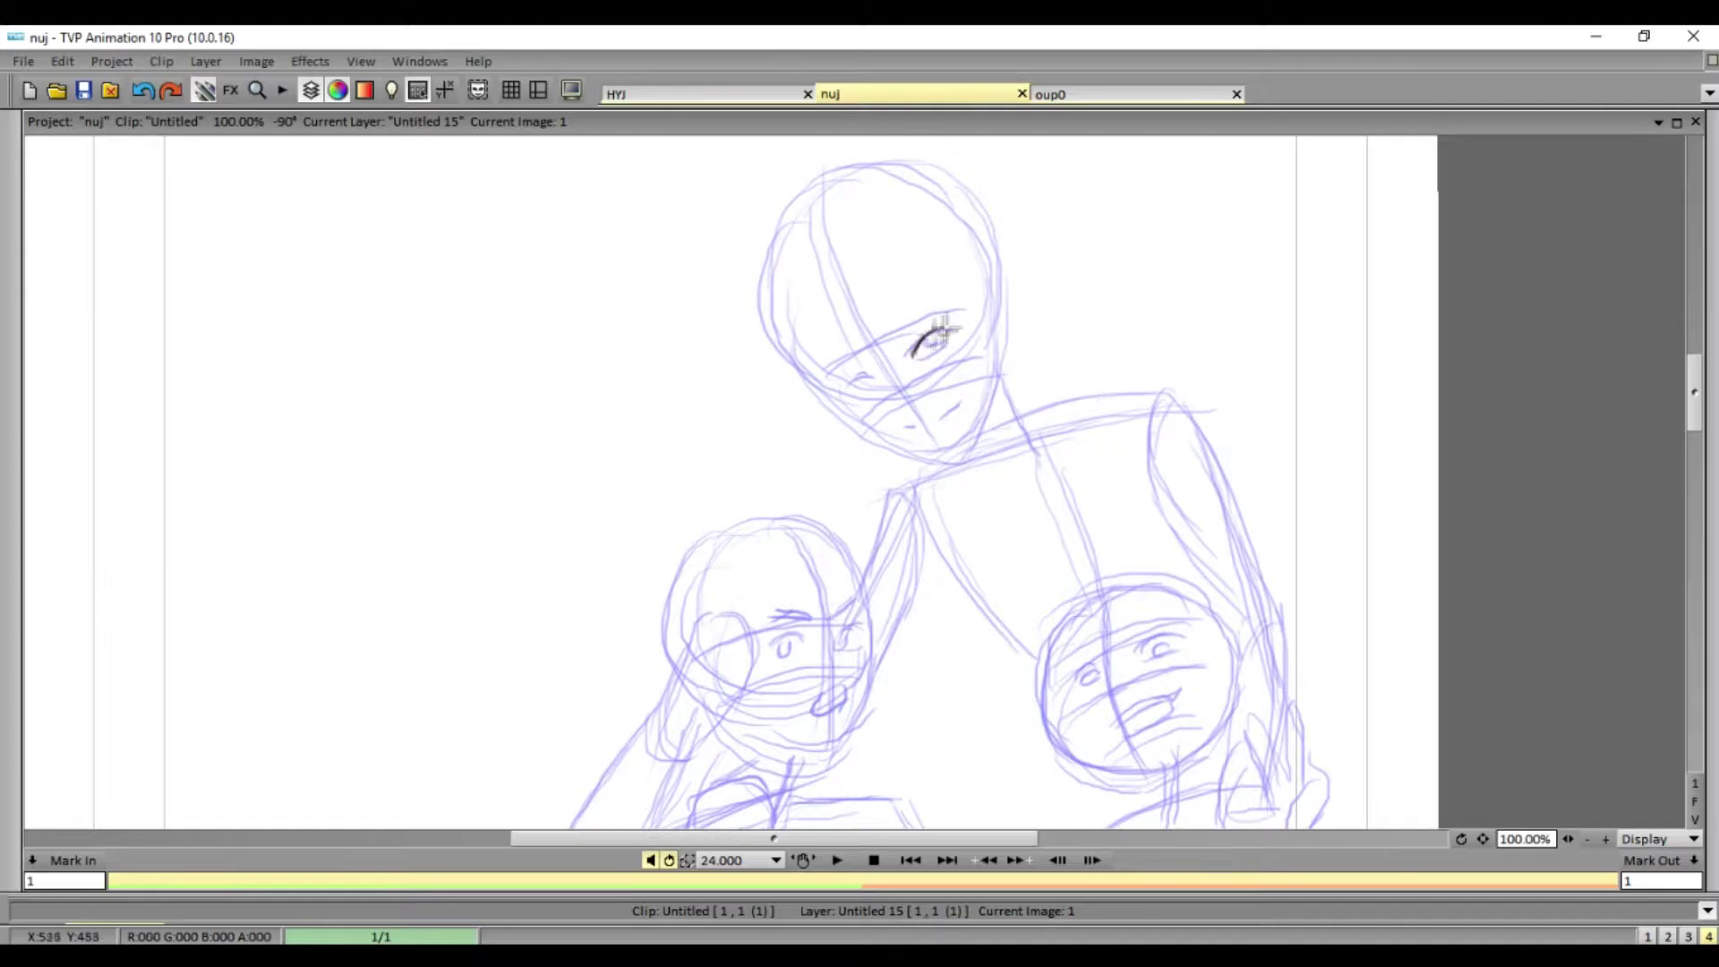
- Ink the tall figure's nostril, lower eyelid, cheek line, mouth, jaw and chin
{"action": "scroll", "coordinate": [928, 503], "scroll_direction": "up", "scroll_amount": 1}
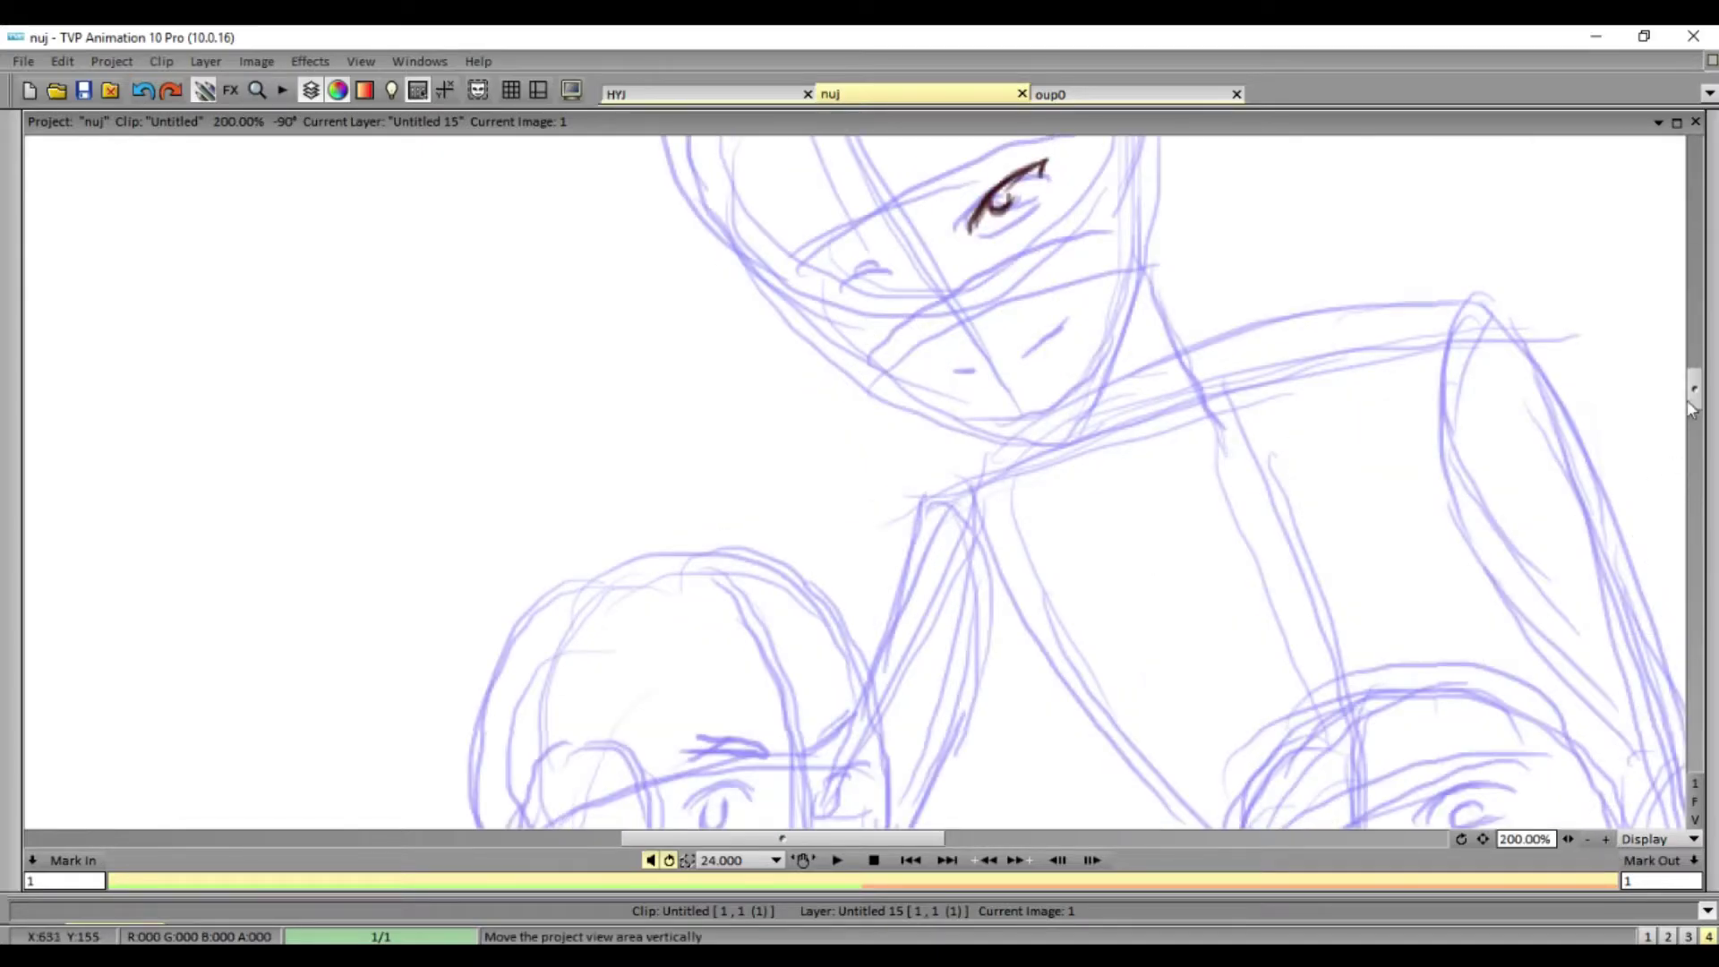
{"action": "left_click_drag", "start_coordinate": [989, 517], "coordinate": [998, 512]}
{"action": "mouse_move", "coordinate": [989, 412]}
{"action": "left_mouse_down"}
{"action": "mouse_move", "coordinate": [1032, 385]}
{"action": "mouse_move", "coordinate": [1040, 311]}
{"action": "mouse_move", "coordinate": [1003, 331]}
{"action": "left_mouse_up"}
{"action": "left_click_drag", "start_coordinate": [1021, 536], "coordinate": [1069, 505]}
{"action": "left_click_drag", "start_coordinate": [955, 563], "coordinate": [1037, 556]}
{"action": "left_click_drag", "start_coordinate": [841, 500], "coordinate": [914, 587]}
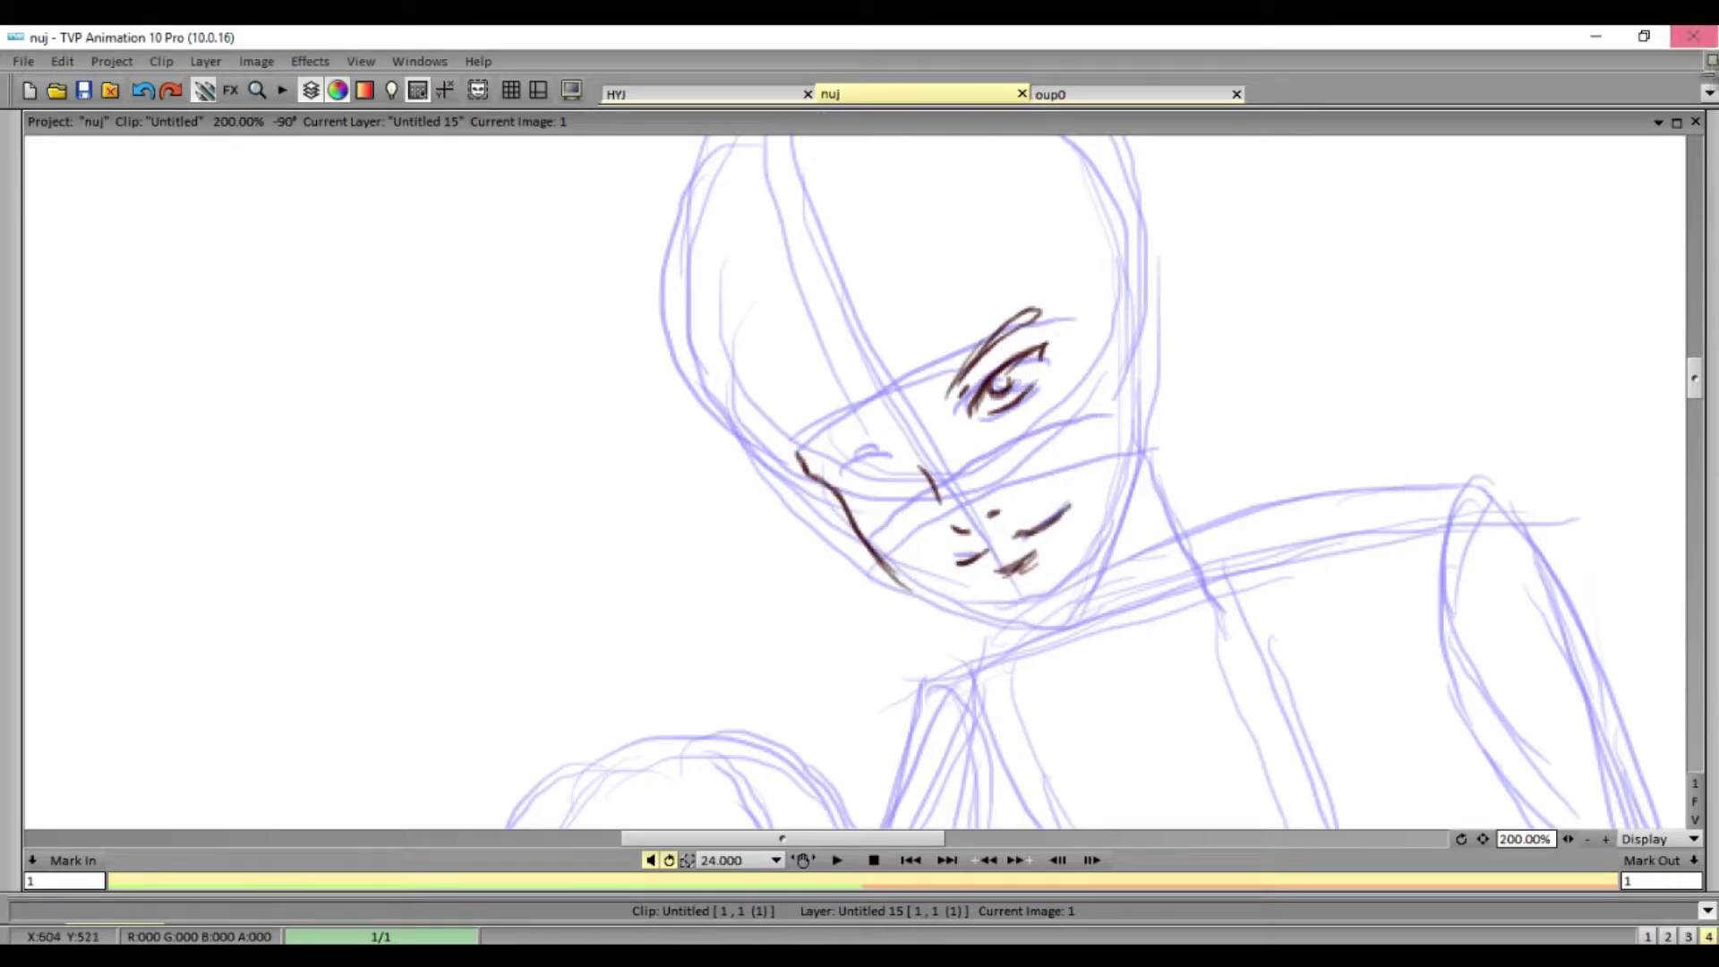
{"action": "mouse_move", "coordinate": [846, 515]}
{"action": "left_mouse_down"}
{"action": "mouse_move", "coordinate": [959, 613]}
{"action": "mouse_move", "coordinate": [1039, 627]}
{"action": "mouse_move", "coordinate": [1115, 537]}
{"action": "mouse_move", "coordinate": [1147, 419]}
{"action": "left_mouse_up"}
- Ink the right side of the face and jaw, left eye, mouth corner and under-eye line
{"action": "scroll", "coordinate": [1209, 353], "scroll_direction": "up", "scroll_amount": 2}
{"action": "left_click_drag", "start_coordinate": [1034, 376], "coordinate": [1100, 490]}
{"action": "left_click_drag", "start_coordinate": [1100, 417], "coordinate": [1092, 505]}
{"action": "left_click_drag", "start_coordinate": [1082, 394], "coordinate": [1130, 528]}
{"action": "left_click_drag", "start_coordinate": [1091, 438], "coordinate": [1150, 560]}
{"action": "left_click_drag", "start_coordinate": [1133, 421], "coordinate": [1148, 542]}
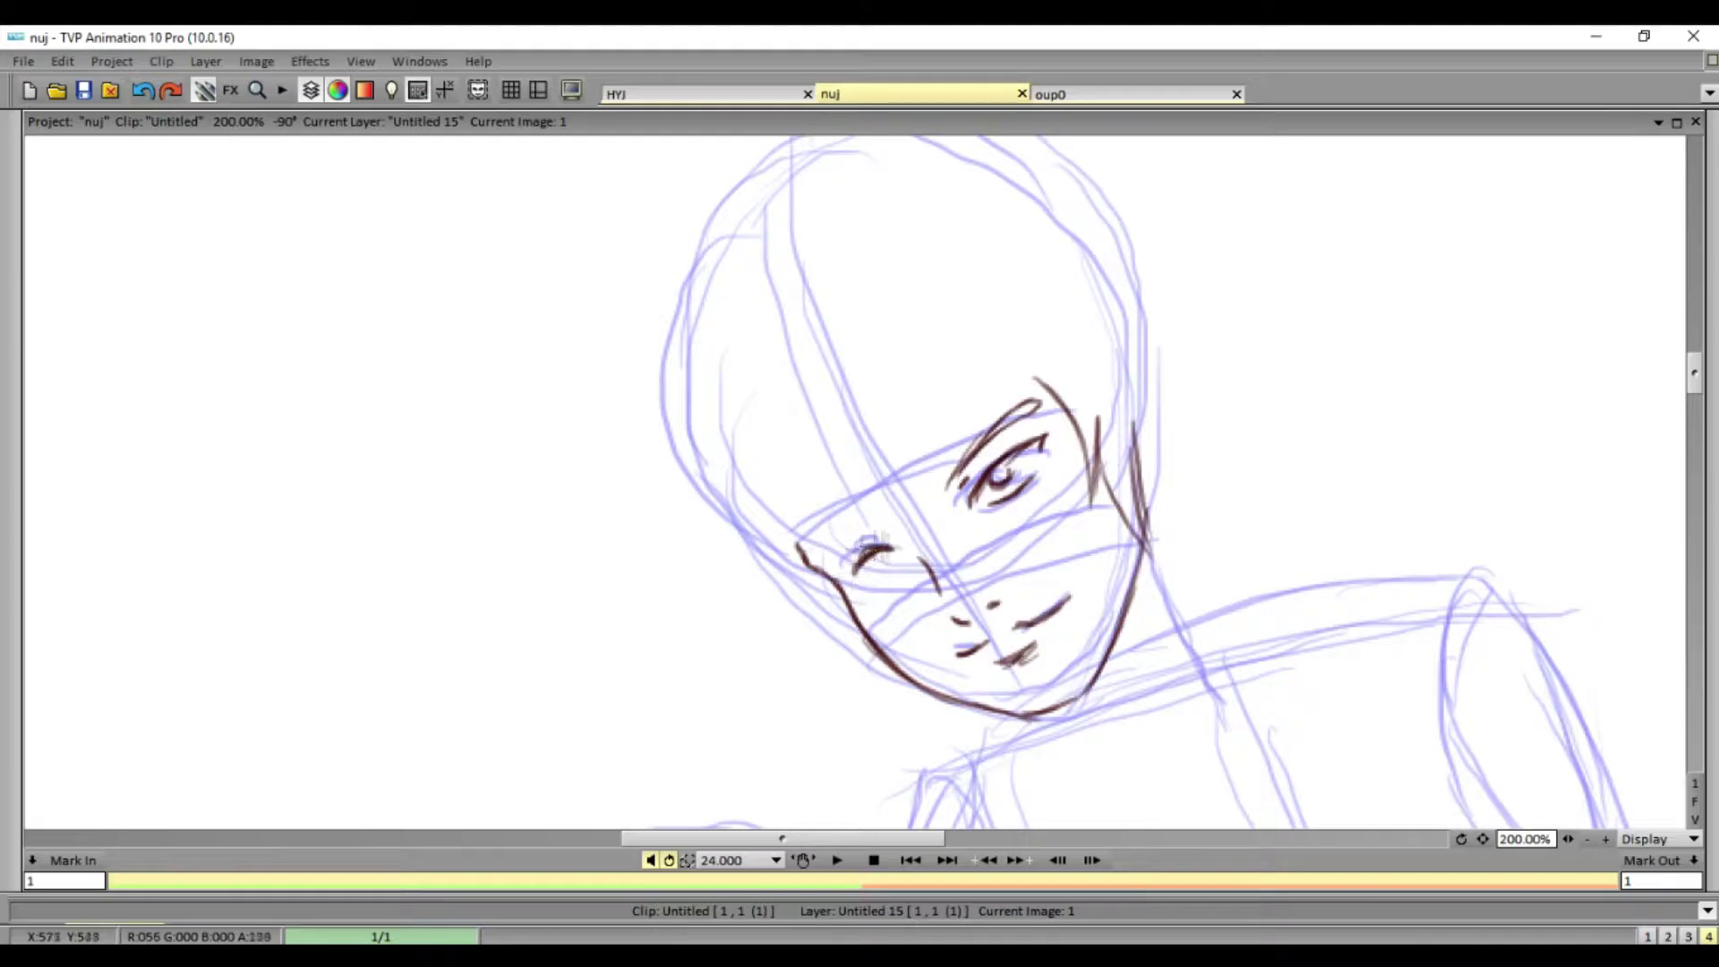
{"action": "left_click_drag", "start_coordinate": [869, 517], "coordinate": [799, 548]}
{"action": "left_click_drag", "start_coordinate": [896, 622], "coordinate": [930, 654]}
{"action": "mouse_move", "coordinate": [1038, 528]}
{"action": "left_mouse_down"}
{"action": "mouse_move", "coordinate": [1110, 523]}
{"action": "mouse_move", "coordinate": [1124, 573]}
{"action": "left_mouse_up"}
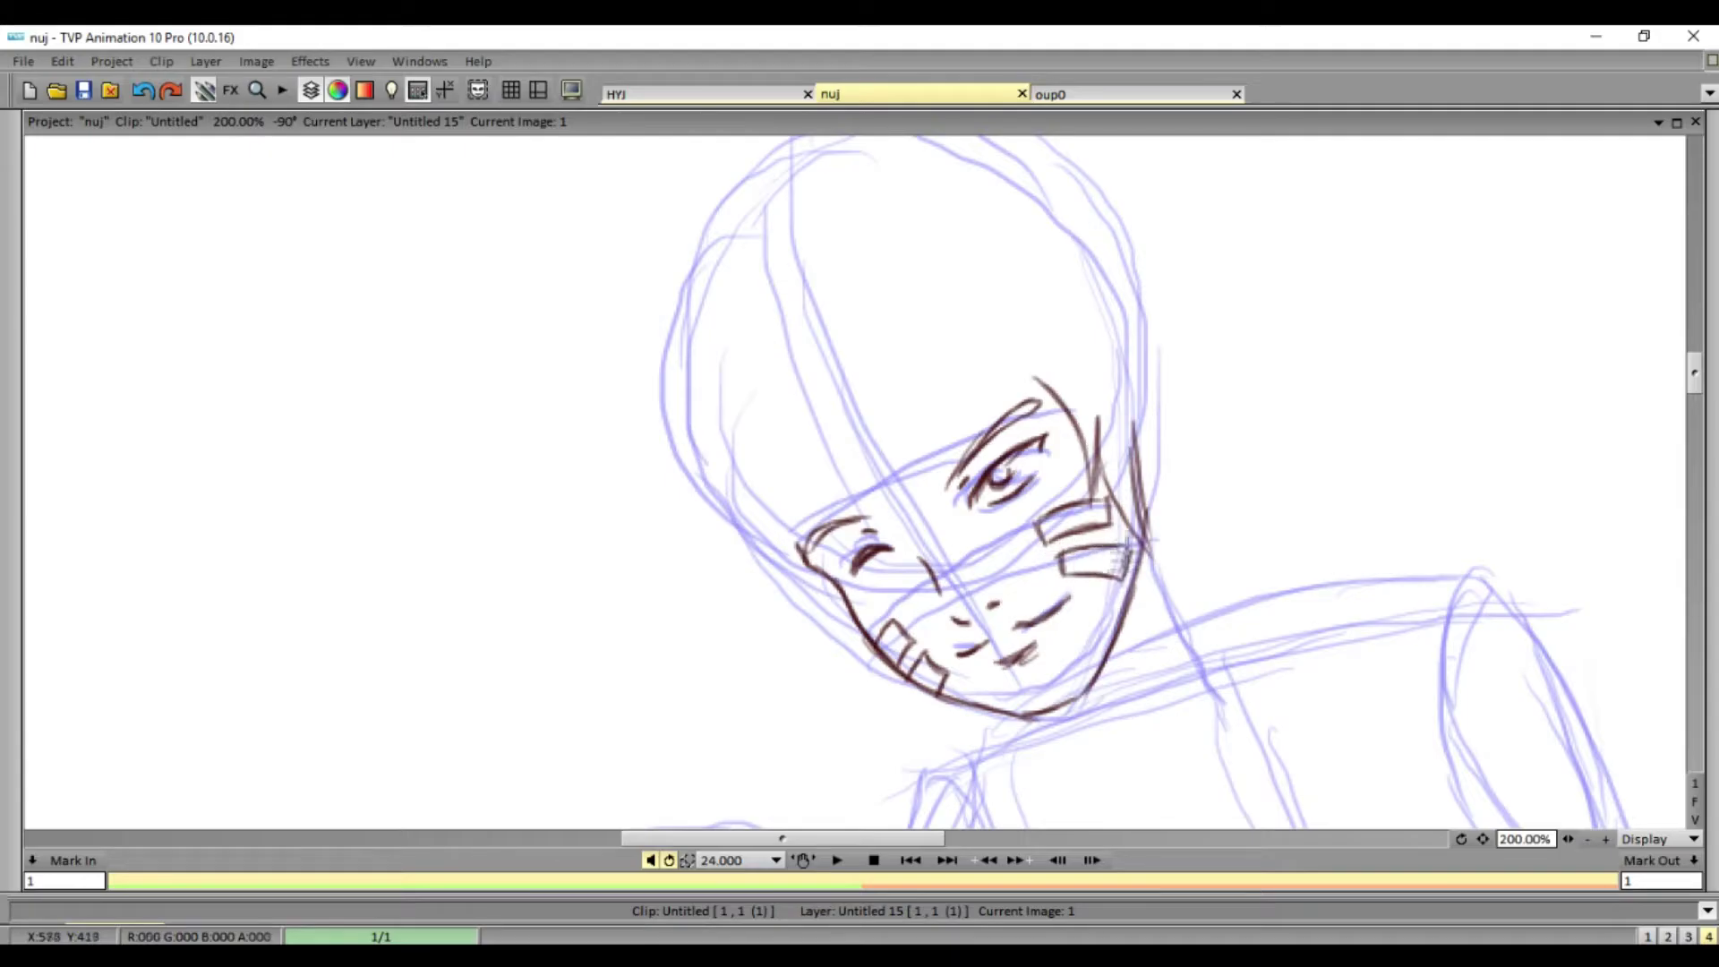
- Ink the cheek mark, forehead hair strands and the ear beside the face
{"action": "left_click_drag", "start_coordinate": [829, 465], "coordinate": [904, 520]}
{"action": "mouse_move", "coordinate": [875, 419]}
{"action": "left_mouse_down"}
{"action": "mouse_move", "coordinate": [913, 519]}
{"action": "mouse_move", "coordinate": [891, 383]}
{"action": "mouse_move", "coordinate": [1029, 408]}
{"action": "left_mouse_up"}
{"action": "left_click_drag", "start_coordinate": [1130, 386], "coordinate": [1166, 433]}
{"action": "left_click_drag", "start_coordinate": [1116, 342], "coordinate": [1157, 474]}
{"action": "left_click_drag", "start_coordinate": [1146, 381], "coordinate": [1139, 459]}
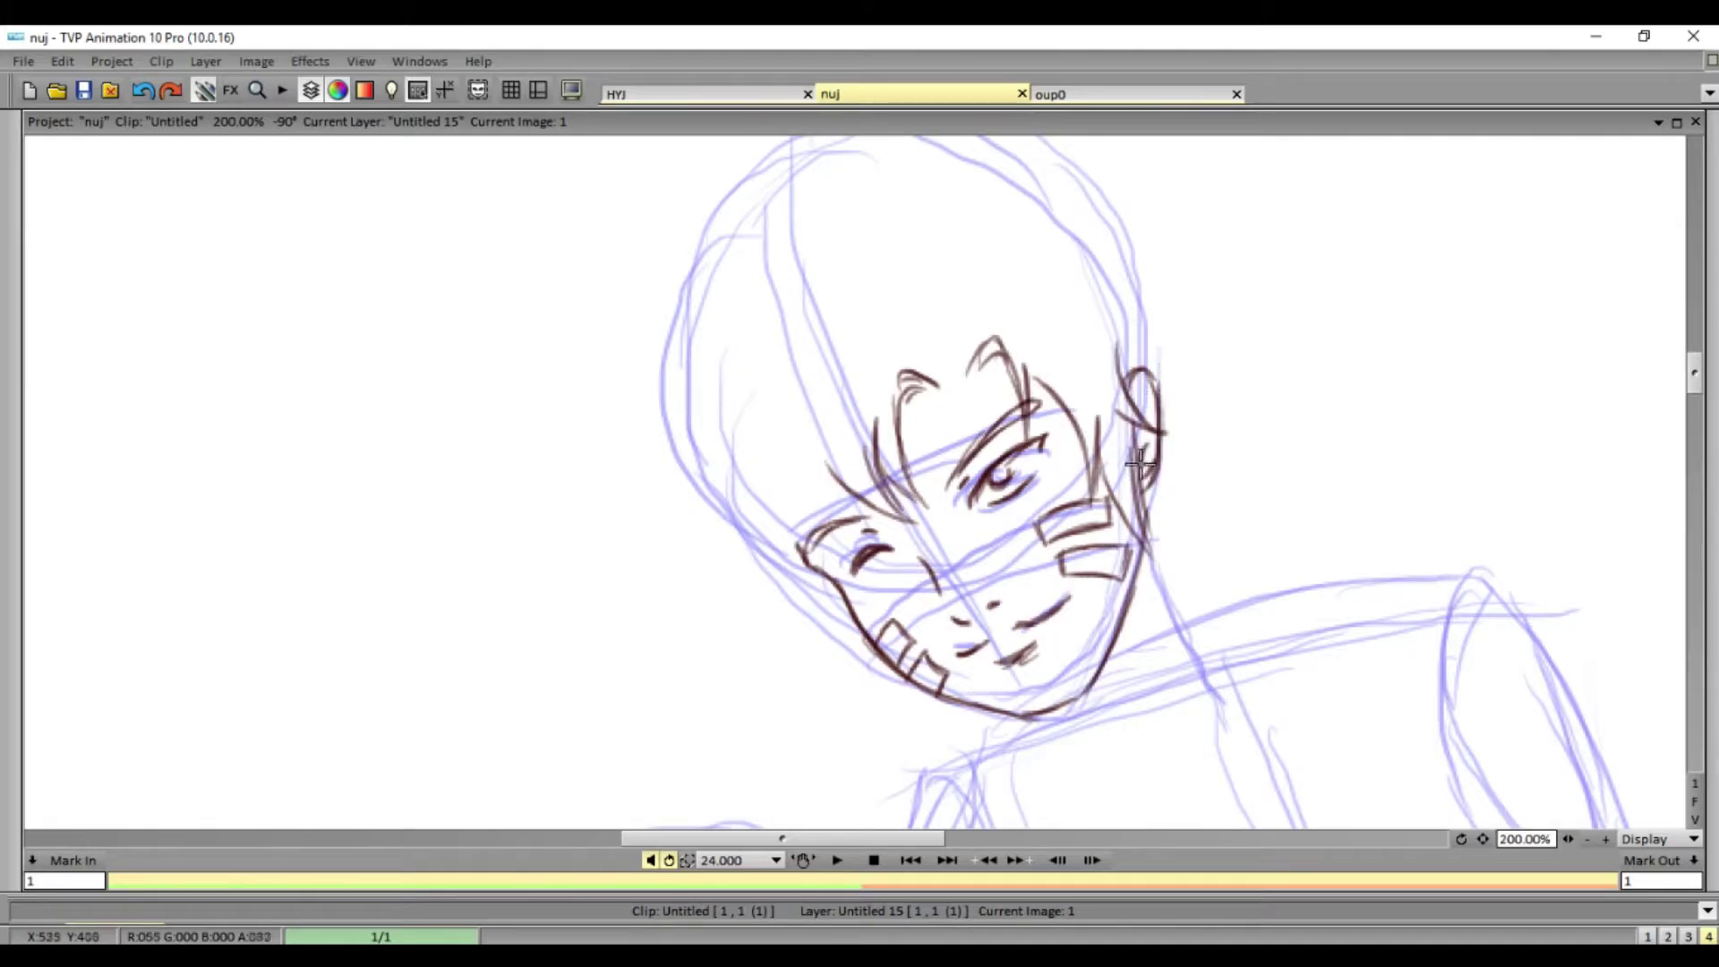
- Ink spiky and sweeping hair strands on the left forehead and head top
{"action": "left_click_drag", "start_coordinate": [783, 377], "coordinate": [717, 432]}
{"action": "mouse_move", "coordinate": [765, 402]}
{"action": "left_mouse_down"}
{"action": "mouse_move", "coordinate": [747, 487]}
{"action": "mouse_move", "coordinate": [788, 518]}
{"action": "left_mouse_up"}
{"action": "mouse_move", "coordinate": [810, 430]}
{"action": "left_mouse_down"}
{"action": "mouse_move", "coordinate": [837, 483]}
{"action": "mouse_move", "coordinate": [790, 512]}
{"action": "left_mouse_up"}
{"action": "left_click_drag", "start_coordinate": [814, 340], "coordinate": [650, 408]}
{"action": "left_click_drag", "start_coordinate": [810, 376], "coordinate": [691, 394]}
{"action": "mouse_move", "coordinate": [784, 338]}
{"action": "left_mouse_down"}
{"action": "mouse_move", "coordinate": [769, 231]}
{"action": "mouse_move", "coordinate": [806, 295]}
{"action": "left_mouse_up"}
{"action": "left_click_drag", "start_coordinate": [851, 201], "coordinate": [829, 269]}
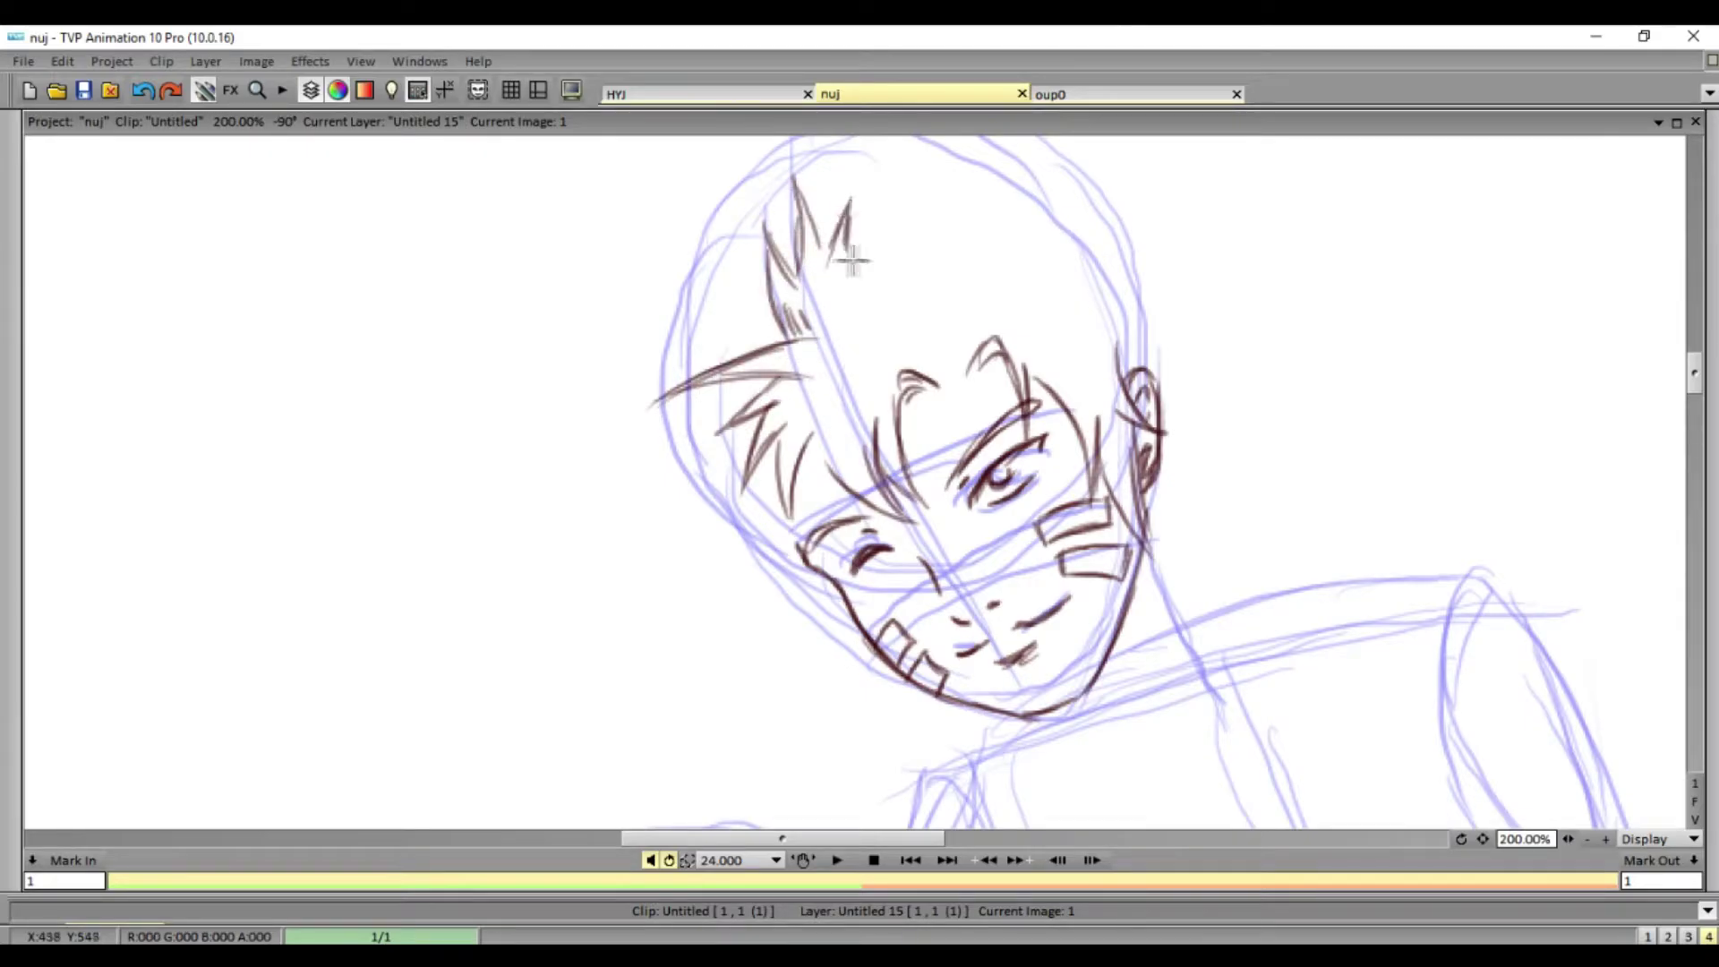
- Ink the hair outline and spikes across the top, right and left of the head
{"action": "scroll", "coordinate": [714, 392], "scroll_direction": "up", "scroll_amount": 3}
{"action": "mouse_move", "coordinate": [714, 392]}
{"action": "left_mouse_down"}
{"action": "mouse_move", "coordinate": [721, 231]}
{"action": "mouse_move", "coordinate": [846, 286]}
{"action": "mouse_move", "coordinate": [891, 264]}
{"action": "mouse_move", "coordinate": [983, 282]}
{"action": "left_mouse_up"}
{"action": "mouse_move", "coordinate": [983, 282]}
{"action": "left_mouse_down"}
{"action": "mouse_move", "coordinate": [1079, 267]}
{"action": "mouse_move", "coordinate": [1137, 303]}
{"action": "mouse_move", "coordinate": [1147, 351]}
{"action": "left_mouse_up"}
{"action": "mouse_move", "coordinate": [1124, 356]}
{"action": "left_mouse_down"}
{"action": "mouse_move", "coordinate": [1195, 405]}
{"action": "mouse_move", "coordinate": [1169, 537]}
{"action": "left_mouse_up"}
{"action": "left_click_drag", "start_coordinate": [638, 298], "coordinate": [685, 423]}
{"action": "mouse_move", "coordinate": [667, 336]}
{"action": "left_mouse_down"}
{"action": "mouse_move", "coordinate": [582, 358]}
{"action": "mouse_move", "coordinate": [676, 425]}
{"action": "left_mouse_up"}
- Ink zigzag hair spikes down the left side, plus the left cheek and jaw
{"action": "scroll", "coordinate": [627, 338], "scroll_direction": "down", "scroll_amount": 3}
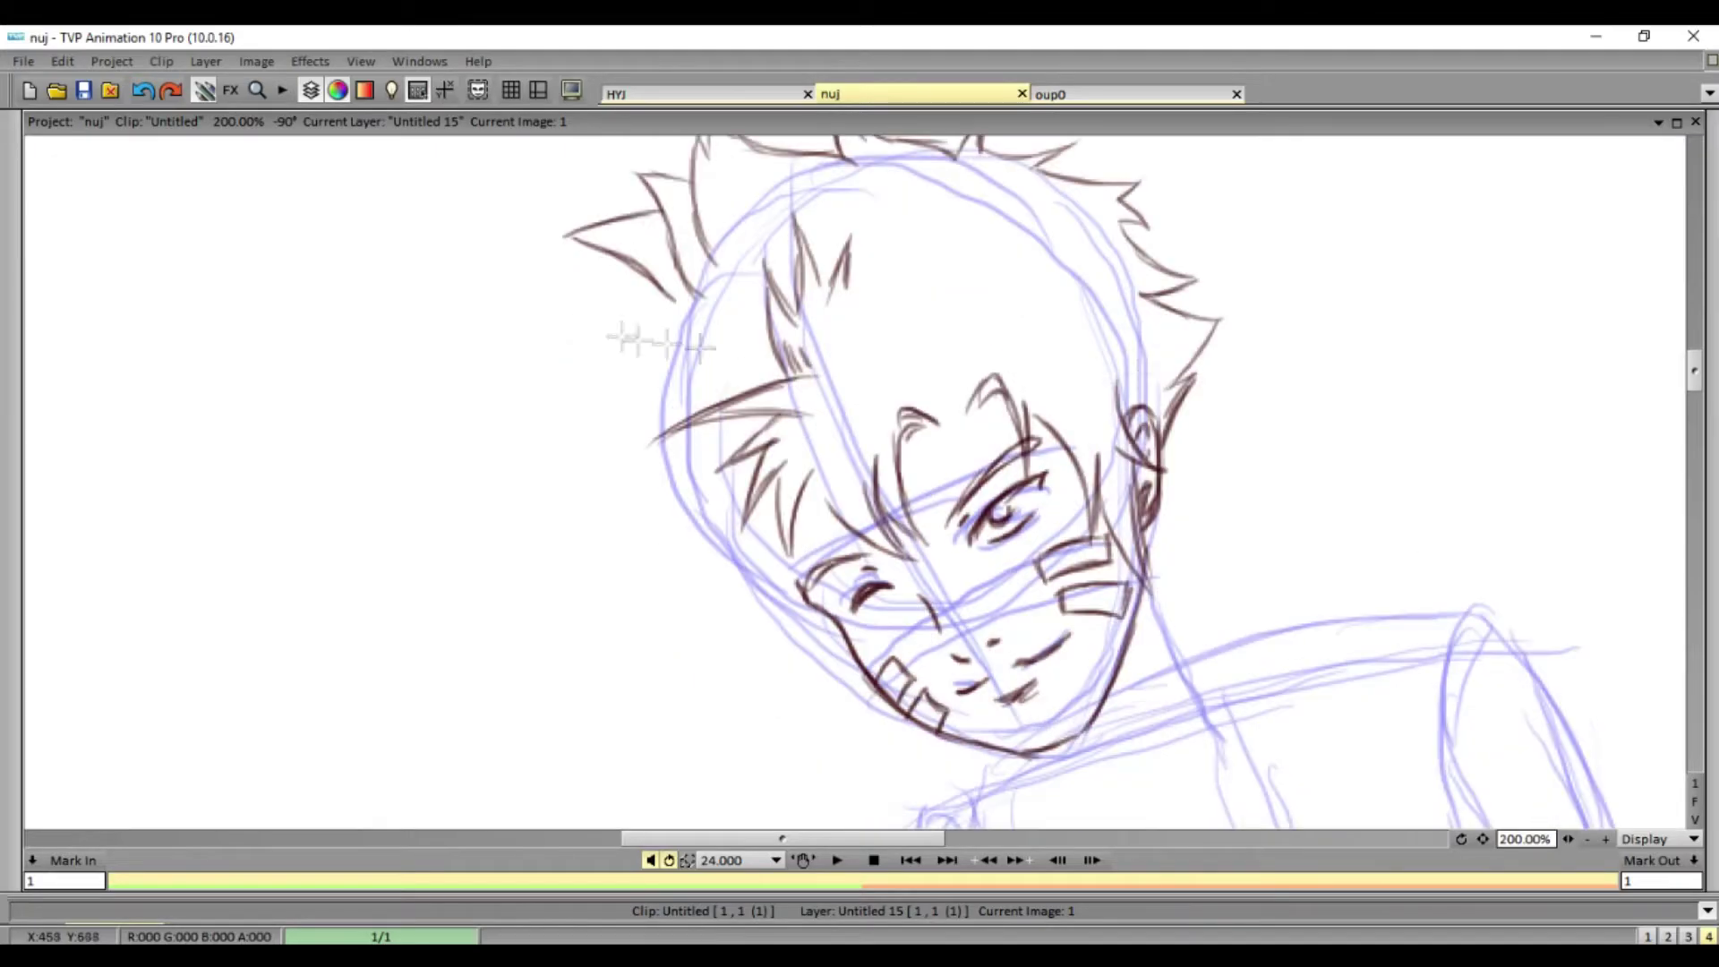
{"action": "mouse_move", "coordinate": [667, 293]}
{"action": "left_mouse_down"}
{"action": "mouse_move", "coordinate": [584, 371]}
{"action": "mouse_move", "coordinate": [659, 357]}
{"action": "mouse_move", "coordinate": [591, 443]}
{"action": "left_mouse_up"}
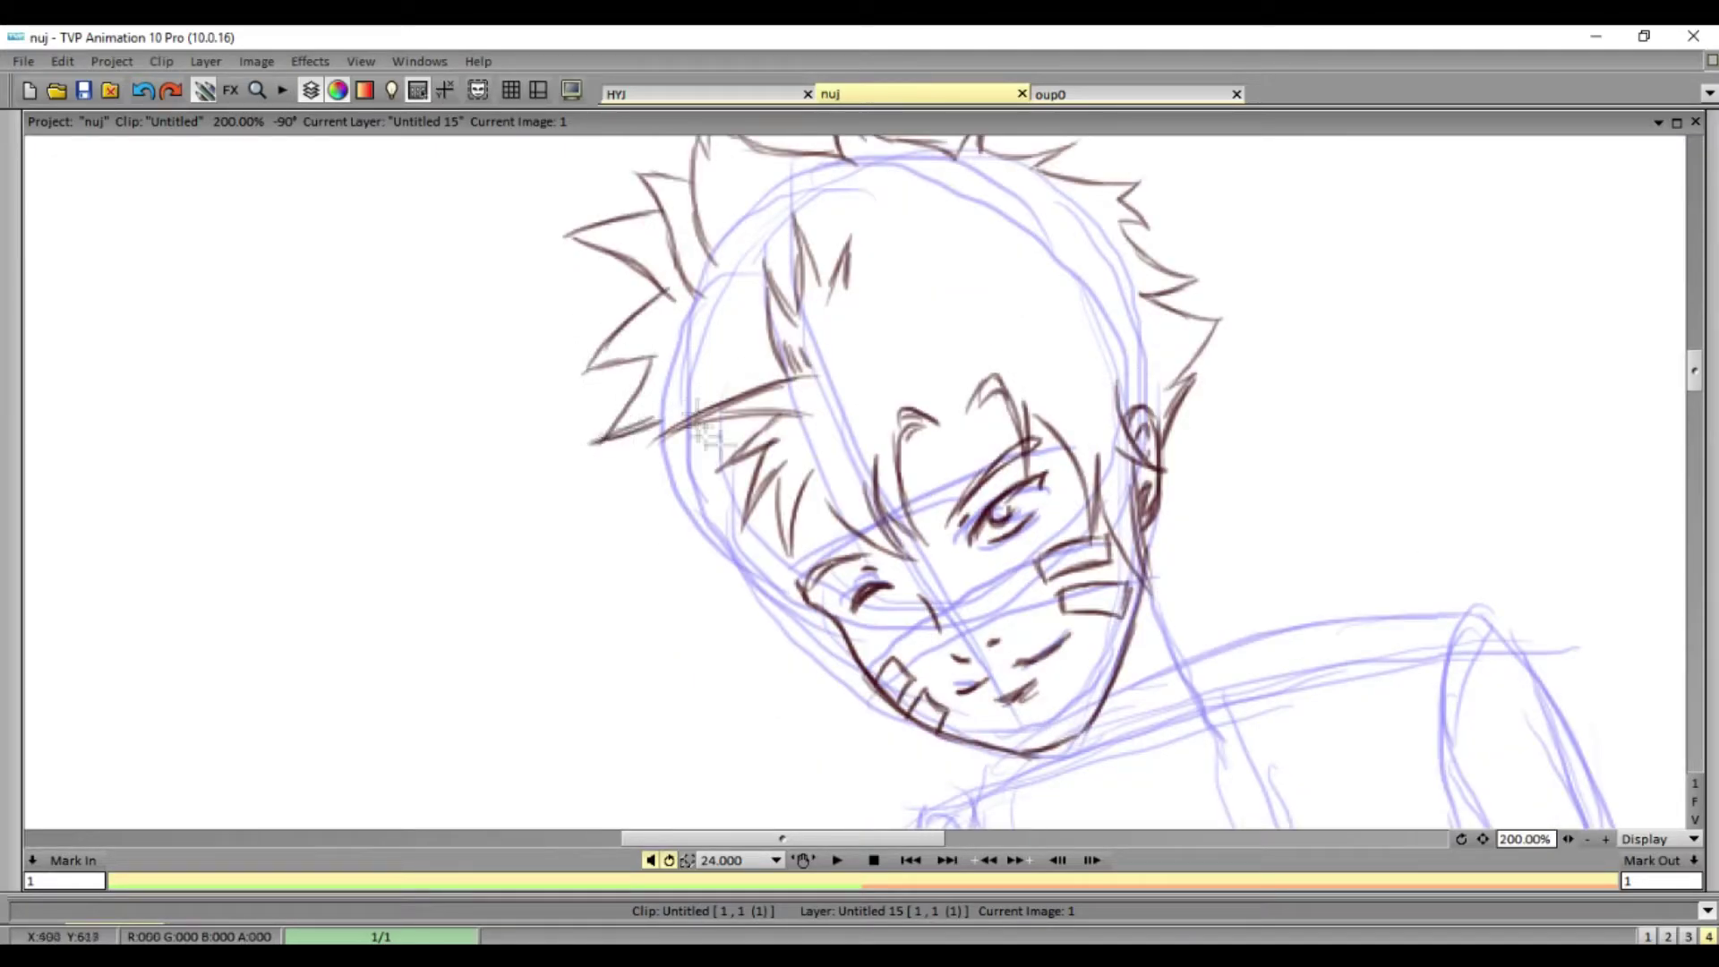
{"action": "left_click_drag", "start_coordinate": [663, 394], "coordinate": [685, 591]}
{"action": "mouse_move", "coordinate": [703, 475]}
{"action": "left_mouse_down"}
{"action": "mouse_move", "coordinate": [728, 643]}
{"action": "mouse_move", "coordinate": [747, 534]}
{"action": "mouse_move", "coordinate": [876, 777]}
{"action": "left_mouse_up"}
{"action": "mouse_move", "coordinate": [811, 620]}
{"action": "left_mouse_down"}
{"action": "mouse_move", "coordinate": [882, 748]}
{"action": "mouse_move", "coordinate": [878, 725]}
{"action": "left_mouse_up"}
{"action": "left_click_drag", "start_coordinate": [822, 492], "coordinate": [846, 616]}
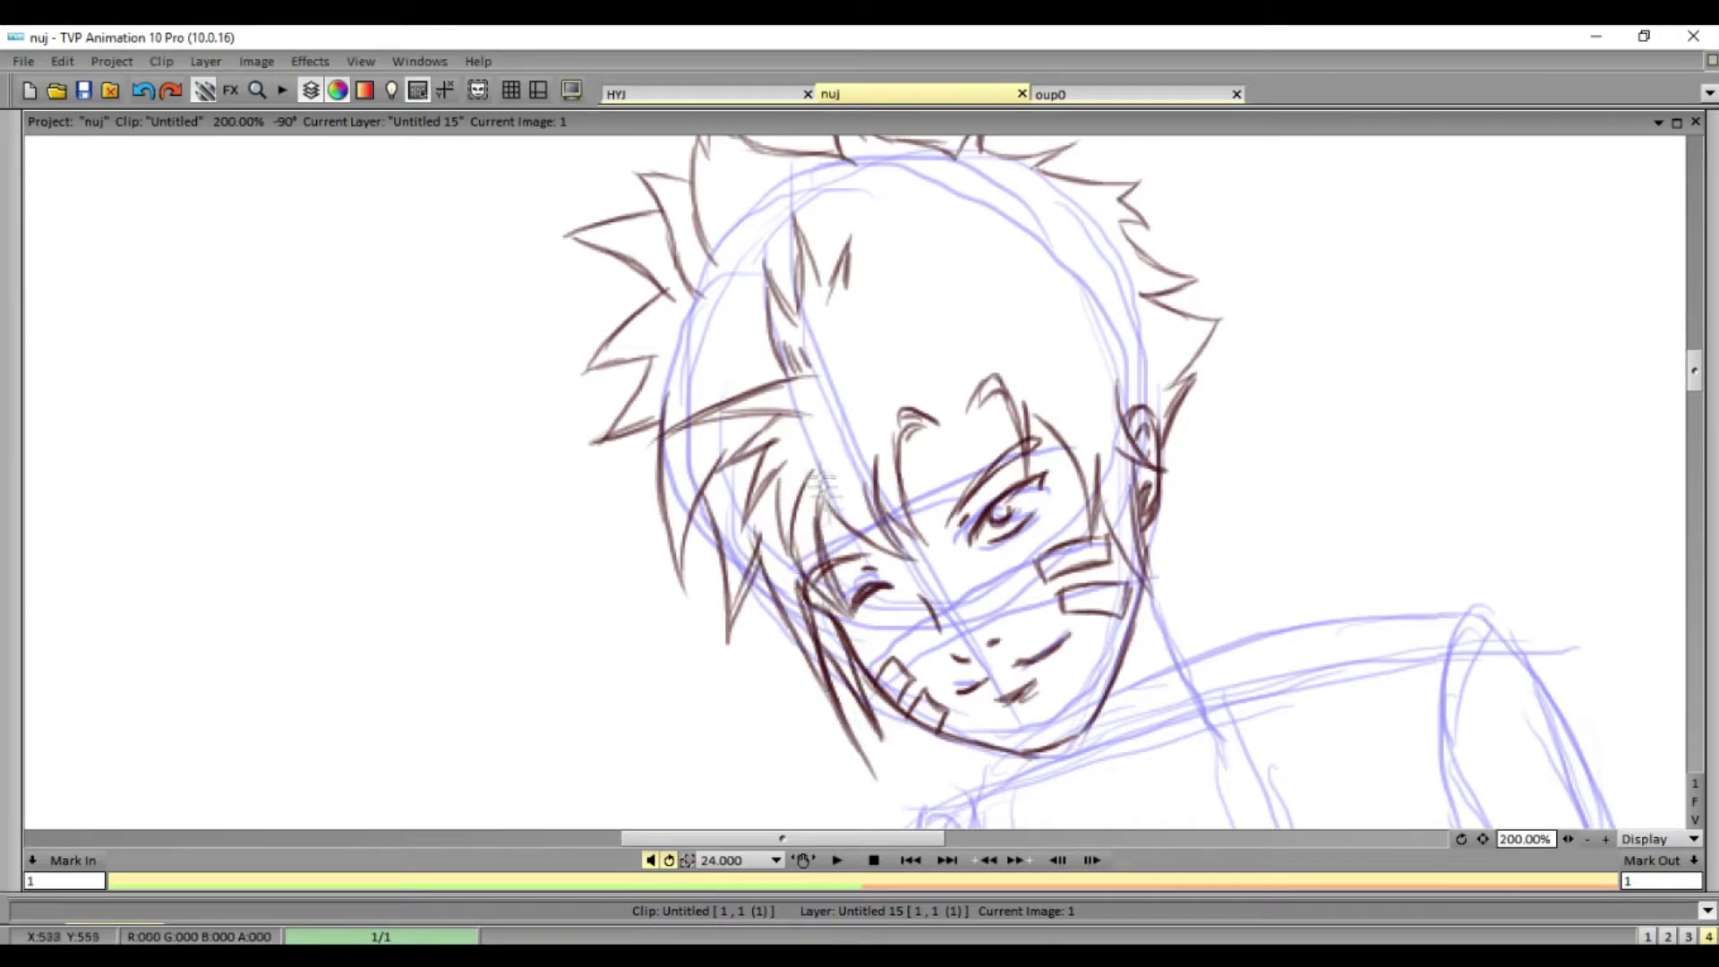
- Ink the high collar beside the jaw with its bottom curve and sides
{"action": "scroll", "coordinate": [1137, 492], "scroll_direction": "down", "scroll_amount": 3}
{"action": "left_click_drag", "start_coordinate": [1156, 394], "coordinate": [1200, 505]}
{"action": "left_click_drag", "start_coordinate": [1219, 369], "coordinate": [1206, 499]}
{"action": "mouse_move", "coordinate": [1164, 360]}
{"action": "left_mouse_down"}
{"action": "mouse_move", "coordinate": [1294, 360]}
{"action": "mouse_move", "coordinate": [1253, 462]}
{"action": "left_mouse_up"}
{"action": "mouse_move", "coordinate": [963, 548]}
{"action": "left_mouse_down"}
{"action": "mouse_move", "coordinate": [989, 616]}
{"action": "mouse_move", "coordinate": [1236, 596]}
{"action": "left_mouse_up"}
{"action": "left_click_drag", "start_coordinate": [1352, 358], "coordinate": [1232, 599]}
{"action": "left_click_drag", "start_coordinate": [1267, 360], "coordinate": [1357, 357]}
{"action": "left_click_drag", "start_coordinate": [1352, 360], "coordinate": [1308, 515]}
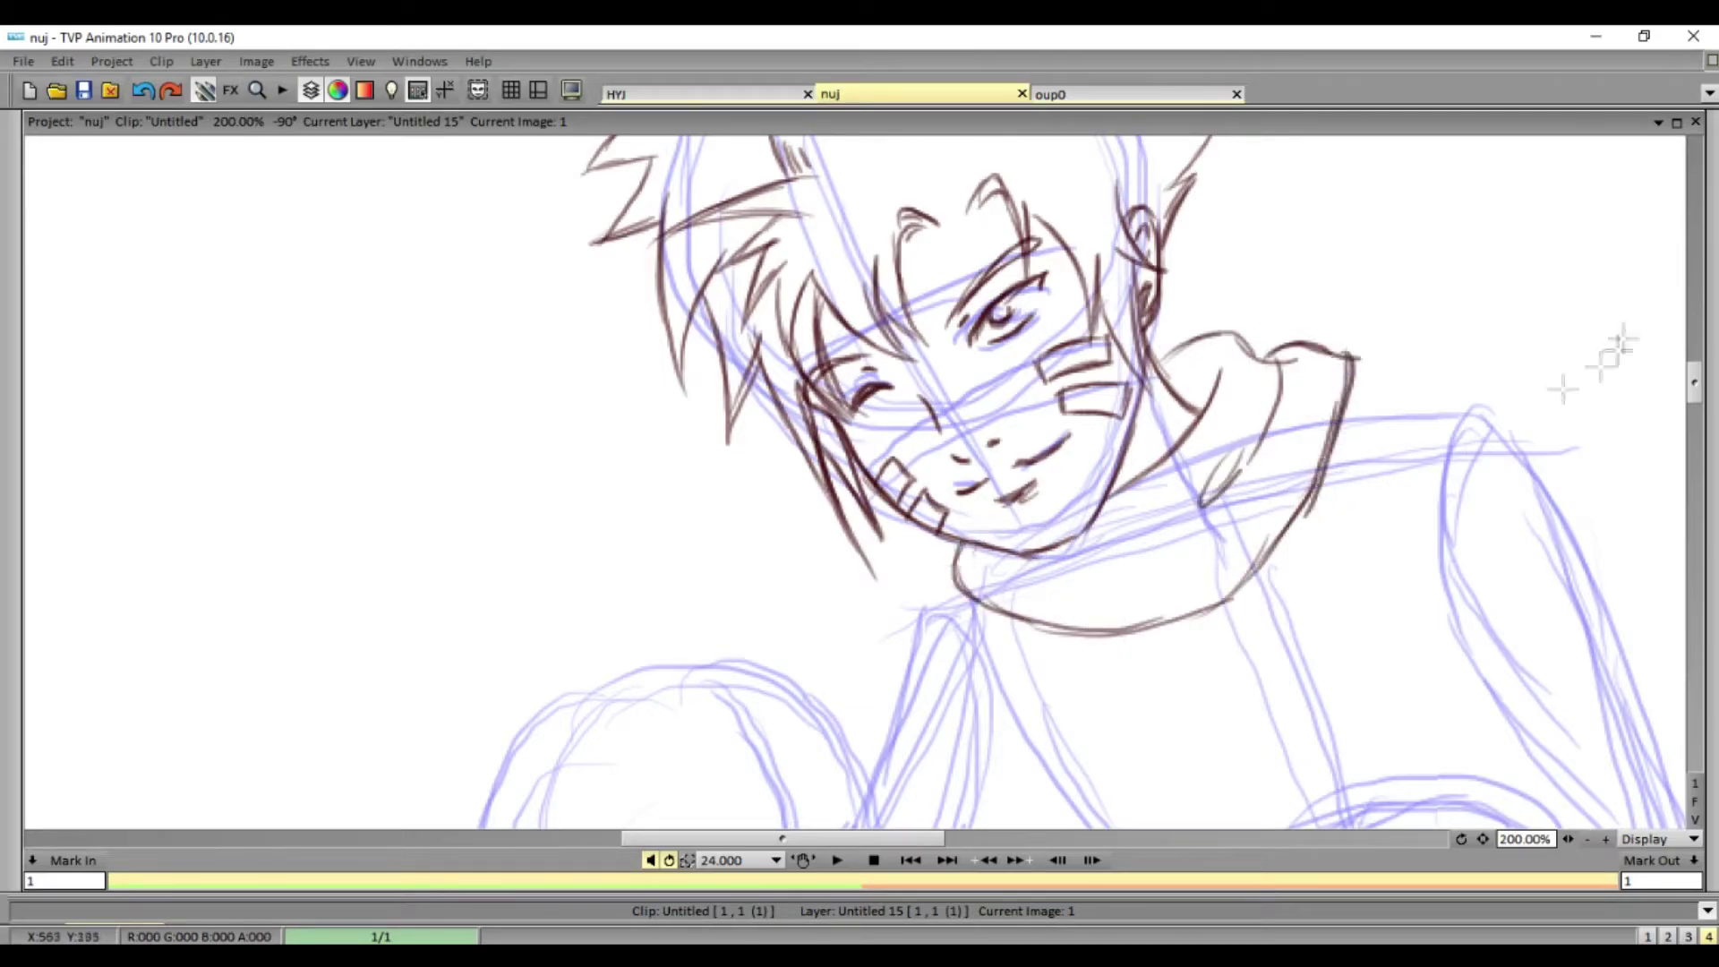
- Ink the neck line running down from the jaw
{"action": "scroll", "coordinate": [933, 361], "scroll_direction": "down", "scroll_amount": 4}
{"action": "mouse_move", "coordinate": [954, 334]}
{"action": "left_mouse_down"}
{"action": "mouse_move", "coordinate": [876, 501]}
{"action": "mouse_move", "coordinate": [935, 518]}
{"action": "left_mouse_up"}
{"action": "mouse_move", "coordinate": [980, 429]}
{"action": "left_mouse_down"}
{"action": "mouse_move", "coordinate": [1133, 654]}
{"action": "mouse_move", "coordinate": [1254, 479]}
{"action": "left_mouse_up"}
{"action": "scroll", "coordinate": [555, 501], "scroll_direction": "down", "scroll_amount": 5}
- Ink the left boy's raised hand and fingers, jaw, chin and neck
{"action": "left_click_drag", "start_coordinate": [484, 469], "coordinate": [599, 320]}
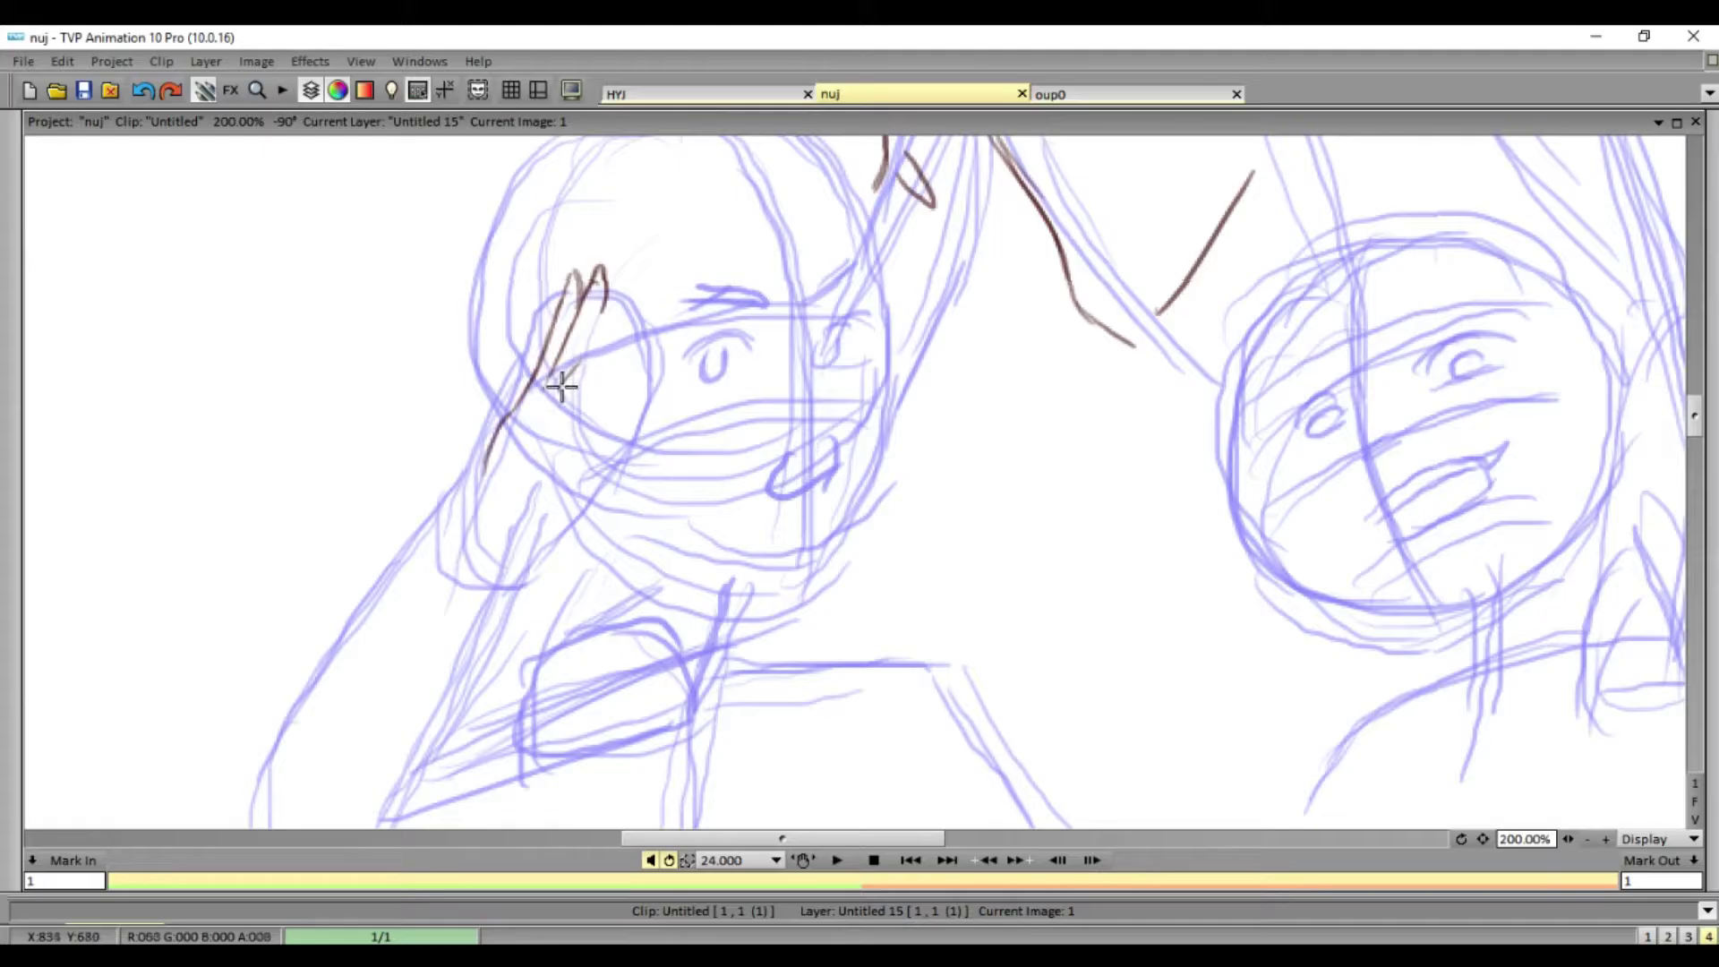
{"action": "left_click_drag", "start_coordinate": [612, 315], "coordinate": [533, 491]}
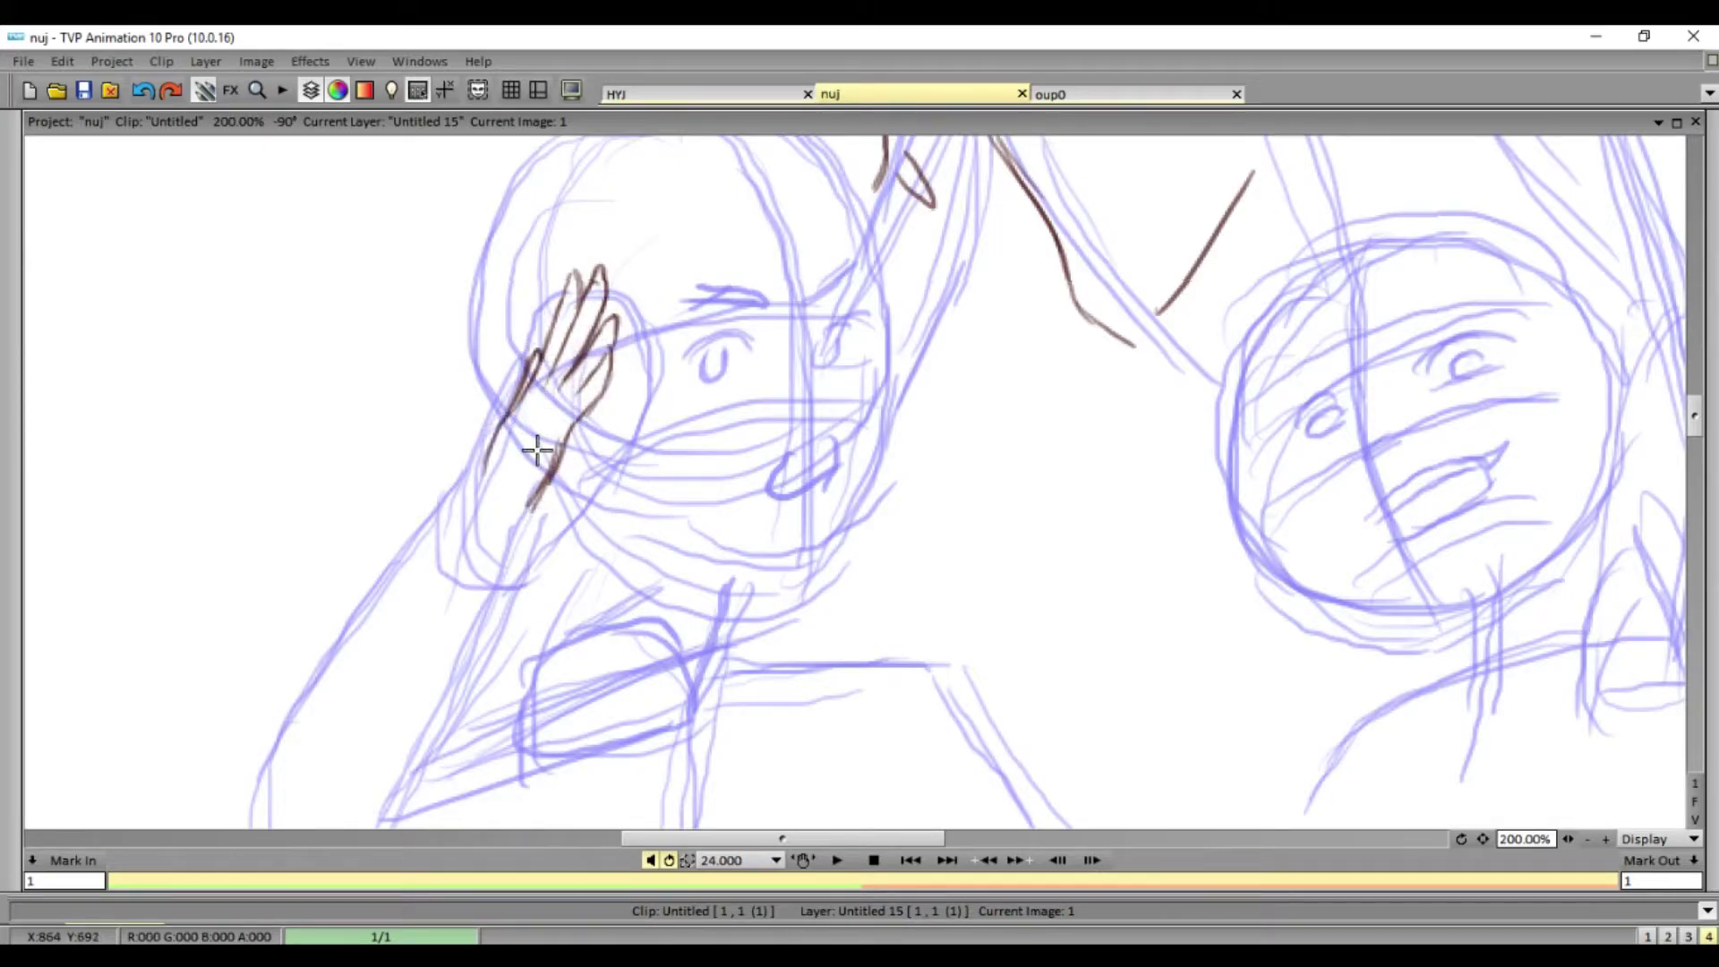
{"action": "left_click_drag", "start_coordinate": [493, 458], "coordinate": [443, 560]}
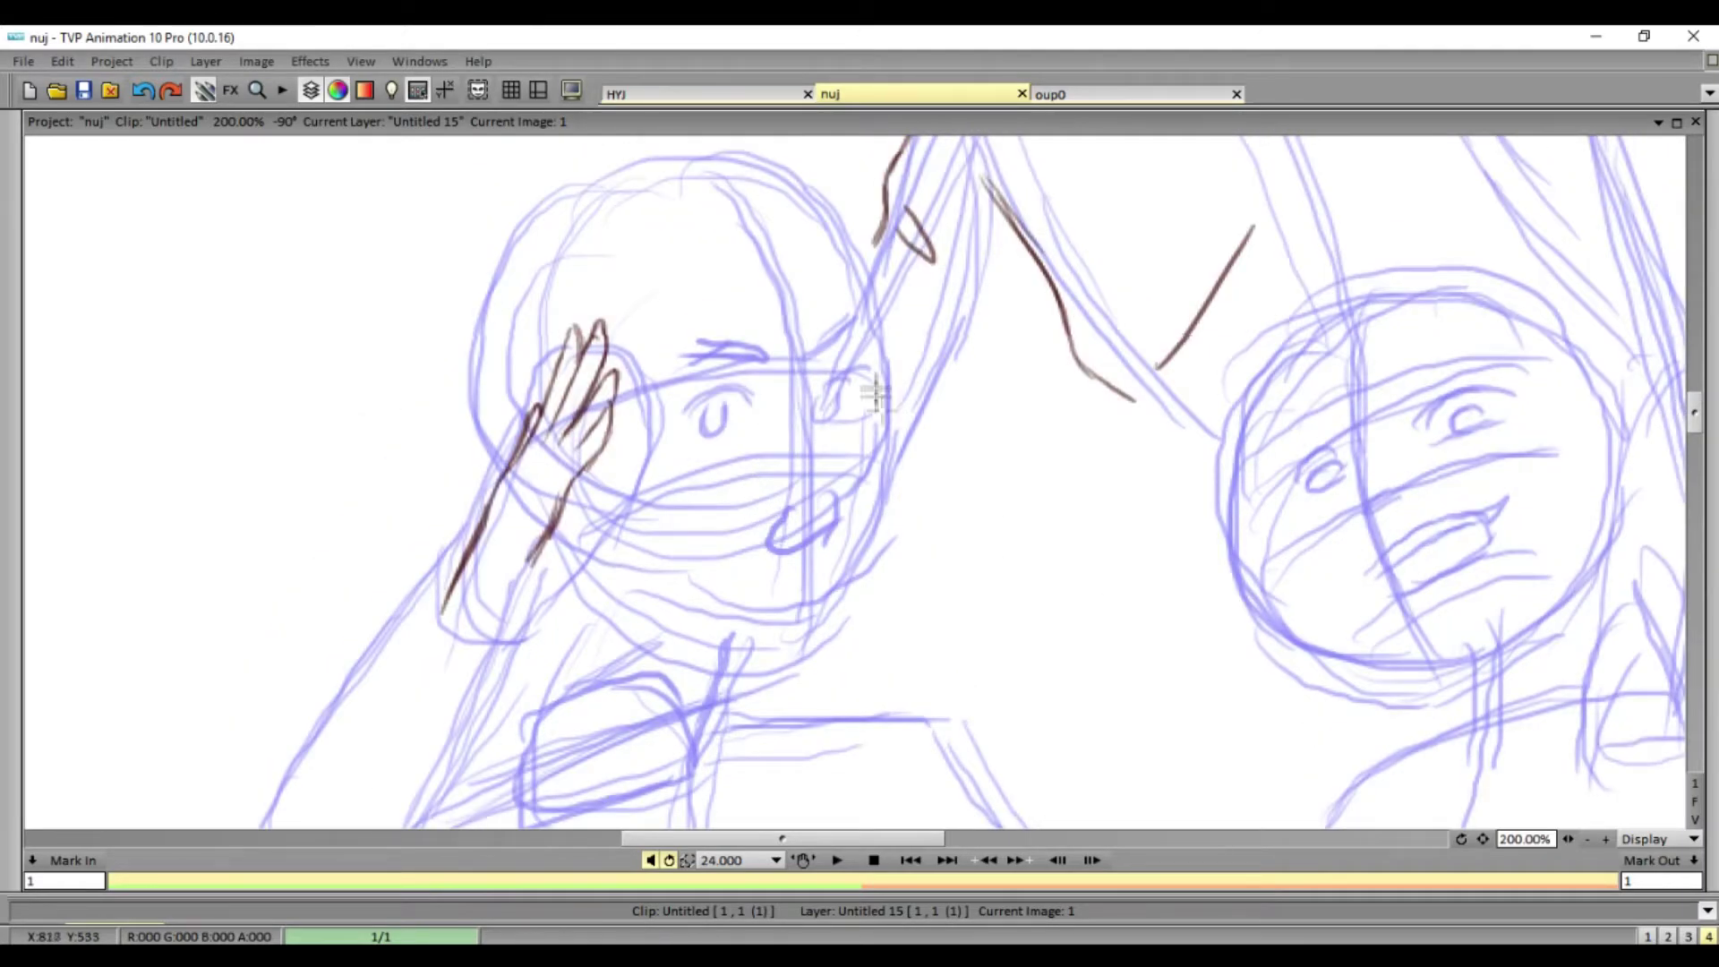
{"action": "left_click_drag", "start_coordinate": [875, 394], "coordinate": [835, 580]}
{"action": "mouse_move", "coordinate": [673, 588]}
{"action": "left_mouse_down"}
{"action": "mouse_move", "coordinate": [815, 584]}
{"action": "mouse_move", "coordinate": [751, 667]}
{"action": "left_mouse_up"}
{"action": "mouse_move", "coordinate": [644, 649]}
{"action": "left_mouse_down"}
{"action": "mouse_move", "coordinate": [810, 646]}
{"action": "mouse_move", "coordinate": [845, 710]}
{"action": "left_mouse_up"}
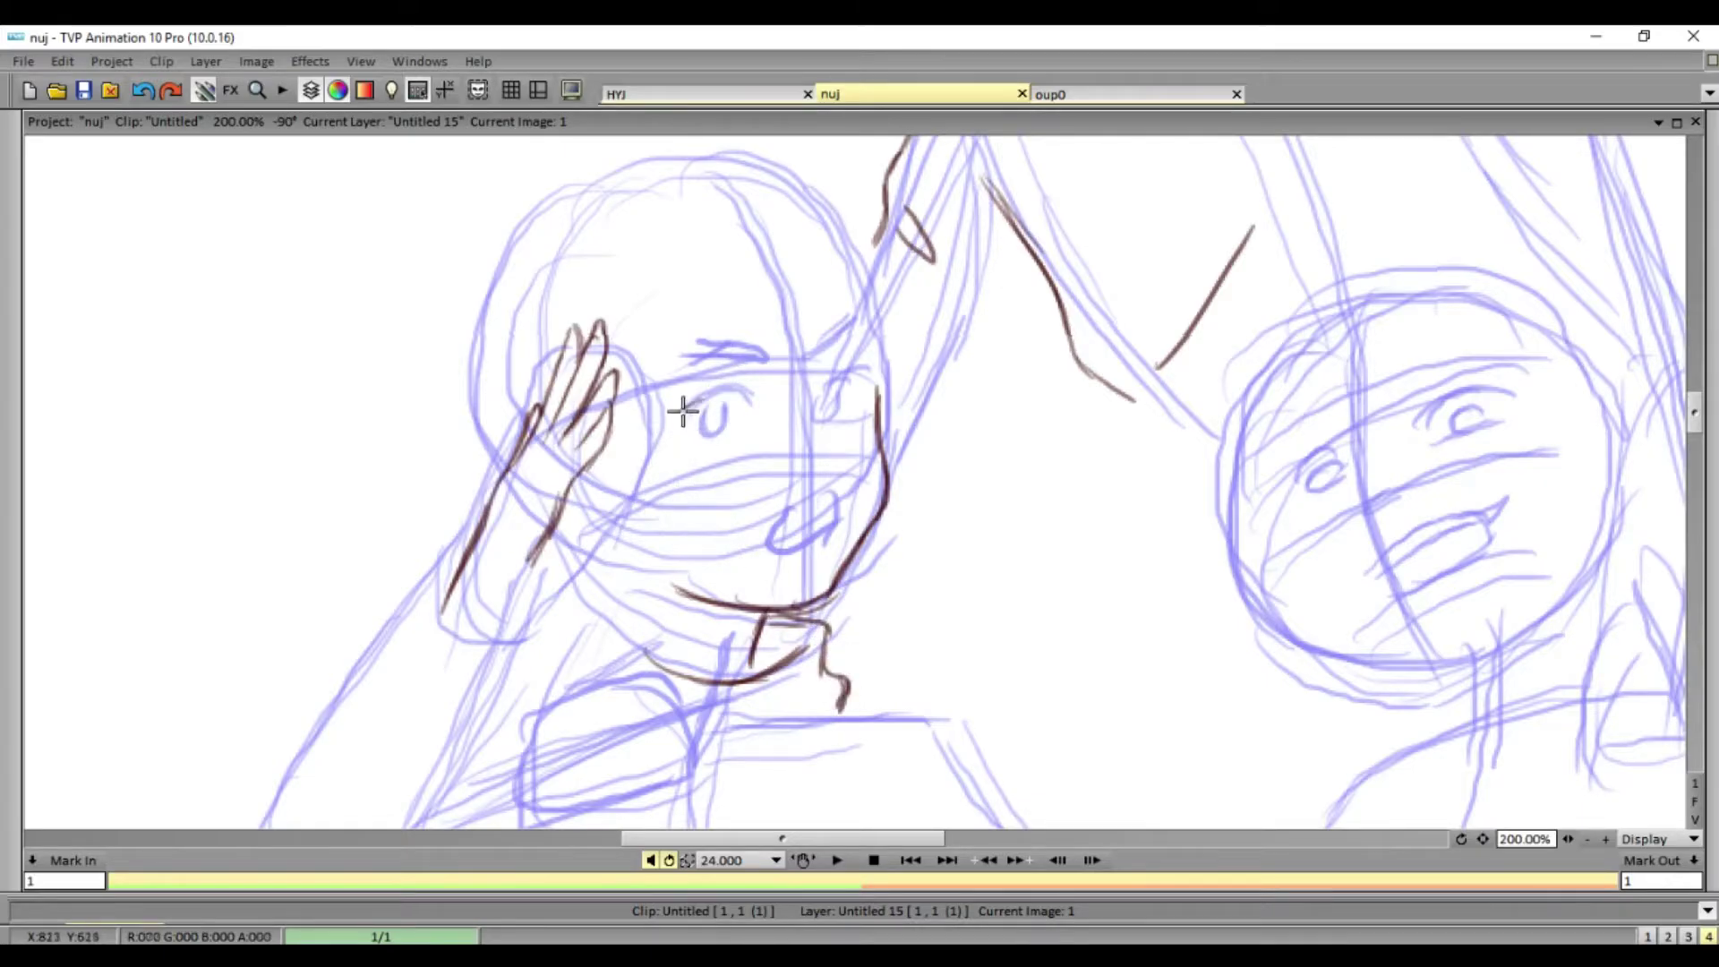
- Ink the boy's pupil, hooked nose, eyelashes and right eyebrow
{"action": "left_click_drag", "start_coordinate": [708, 415], "coordinate": [725, 417]}
{"action": "left_click_drag", "start_coordinate": [791, 533], "coordinate": [817, 527]}
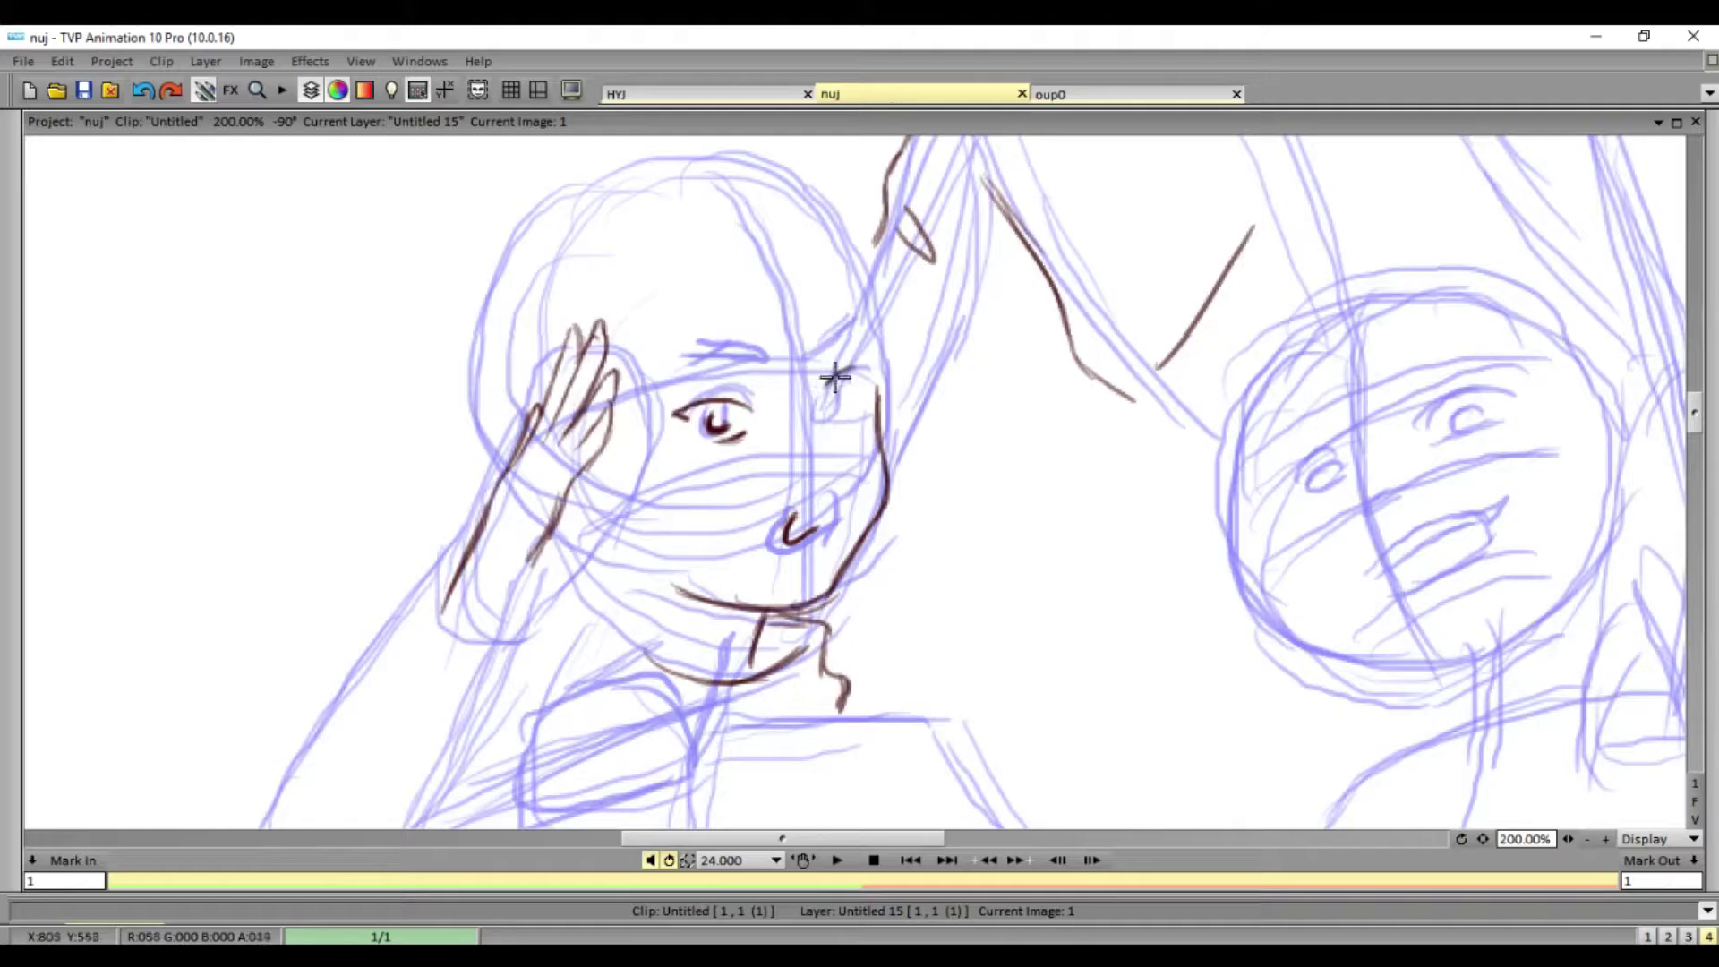
{"action": "left_click_drag", "start_coordinate": [745, 380], "coordinate": [849, 372]}
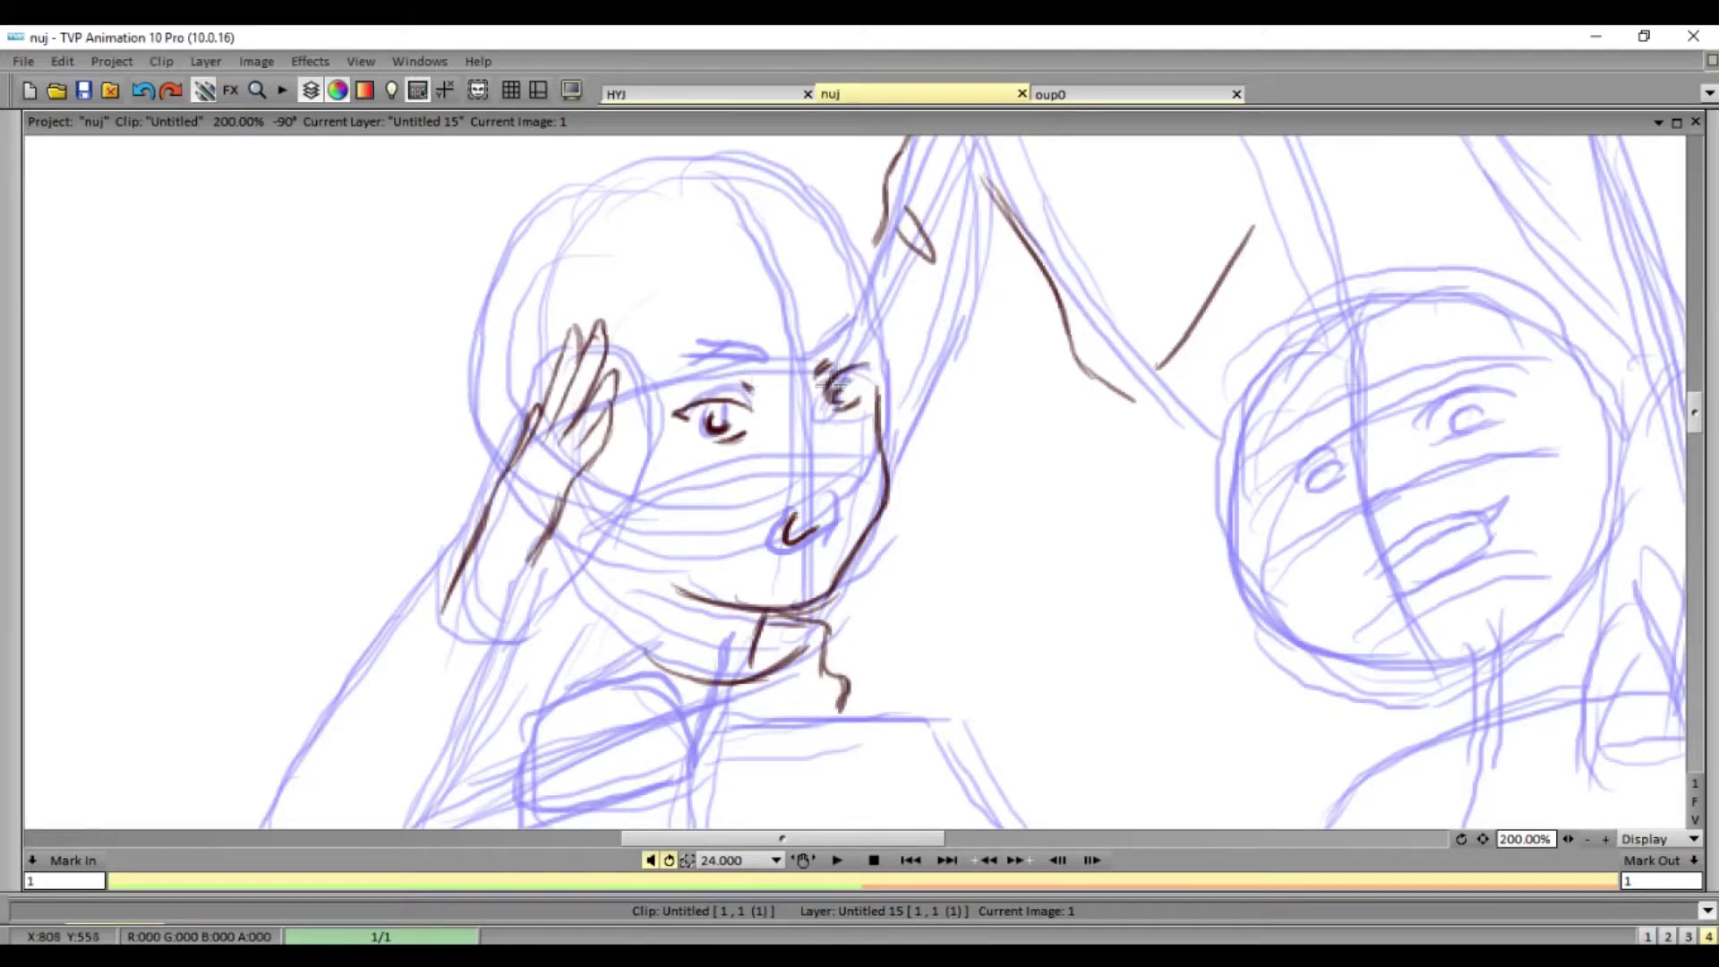
{"action": "left_click_drag", "start_coordinate": [816, 343], "coordinate": [853, 320]}
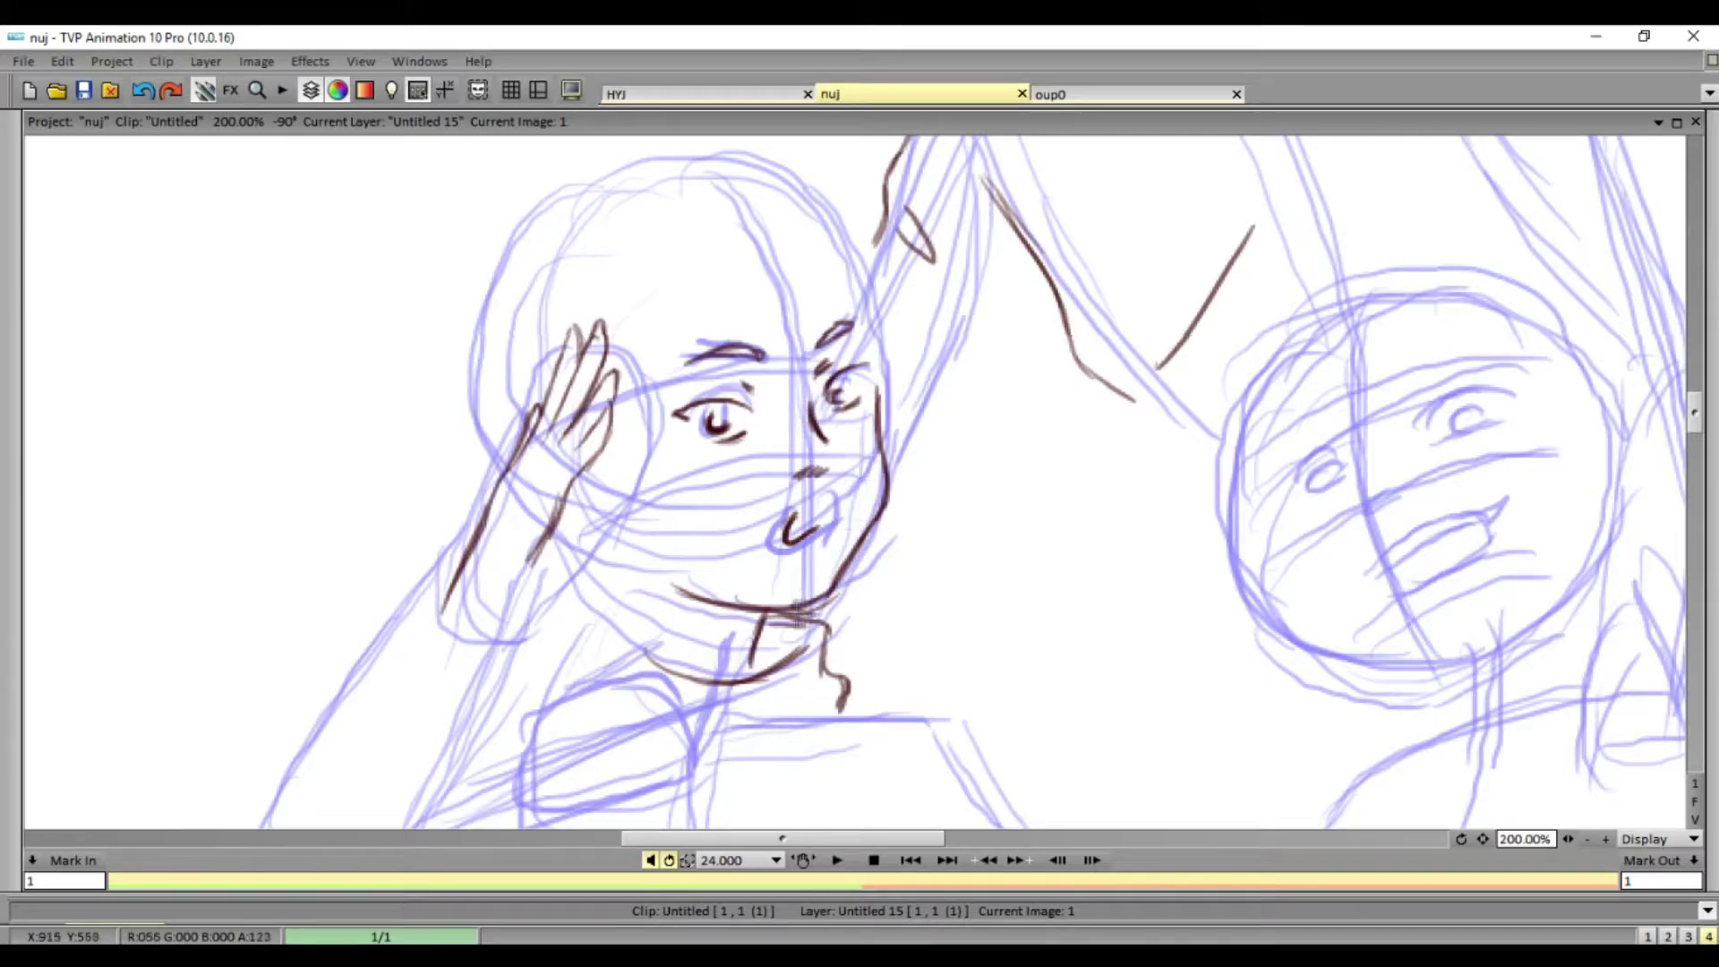
- Ink the boy's jaw and cheek lines, arm, forearm and curved shoulder
{"action": "scroll", "coordinate": [670, 586], "scroll_direction": "down", "scroll_amount": 3}
{"action": "left_click_drag", "start_coordinate": [439, 309], "coordinate": [524, 418]}
{"action": "left_click_drag", "start_coordinate": [535, 356], "coordinate": [526, 419]}
{"action": "left_click_drag", "start_coordinate": [538, 282], "coordinate": [488, 398]}
{"action": "mouse_move", "coordinate": [474, 274]}
{"action": "left_mouse_down"}
{"action": "mouse_move", "coordinate": [341, 529]}
{"action": "mouse_move", "coordinate": [368, 618]}
{"action": "mouse_move", "coordinate": [632, 578]}
{"action": "mouse_move", "coordinate": [645, 616]}
{"action": "left_mouse_up"}
{"action": "mouse_move", "coordinate": [528, 398]}
{"action": "left_mouse_down"}
{"action": "mouse_move", "coordinate": [488, 447]}
{"action": "mouse_move", "coordinate": [460, 548]}
{"action": "mouse_move", "coordinate": [546, 519]}
{"action": "left_mouse_up"}
{"action": "left_click_drag", "start_coordinate": [584, 490], "coordinate": [553, 527]}
{"action": "mouse_move", "coordinate": [447, 488]}
{"action": "left_mouse_down"}
{"action": "mouse_move", "coordinate": [591, 403]}
{"action": "mouse_move", "coordinate": [640, 443]}
{"action": "mouse_move", "coordinate": [681, 376]}
{"action": "left_mouse_up"}
- Ink hair strands over the forehead and down the left of the face
{"action": "scroll", "coordinate": [689, 340], "scroll_direction": "up", "scroll_amount": 4}
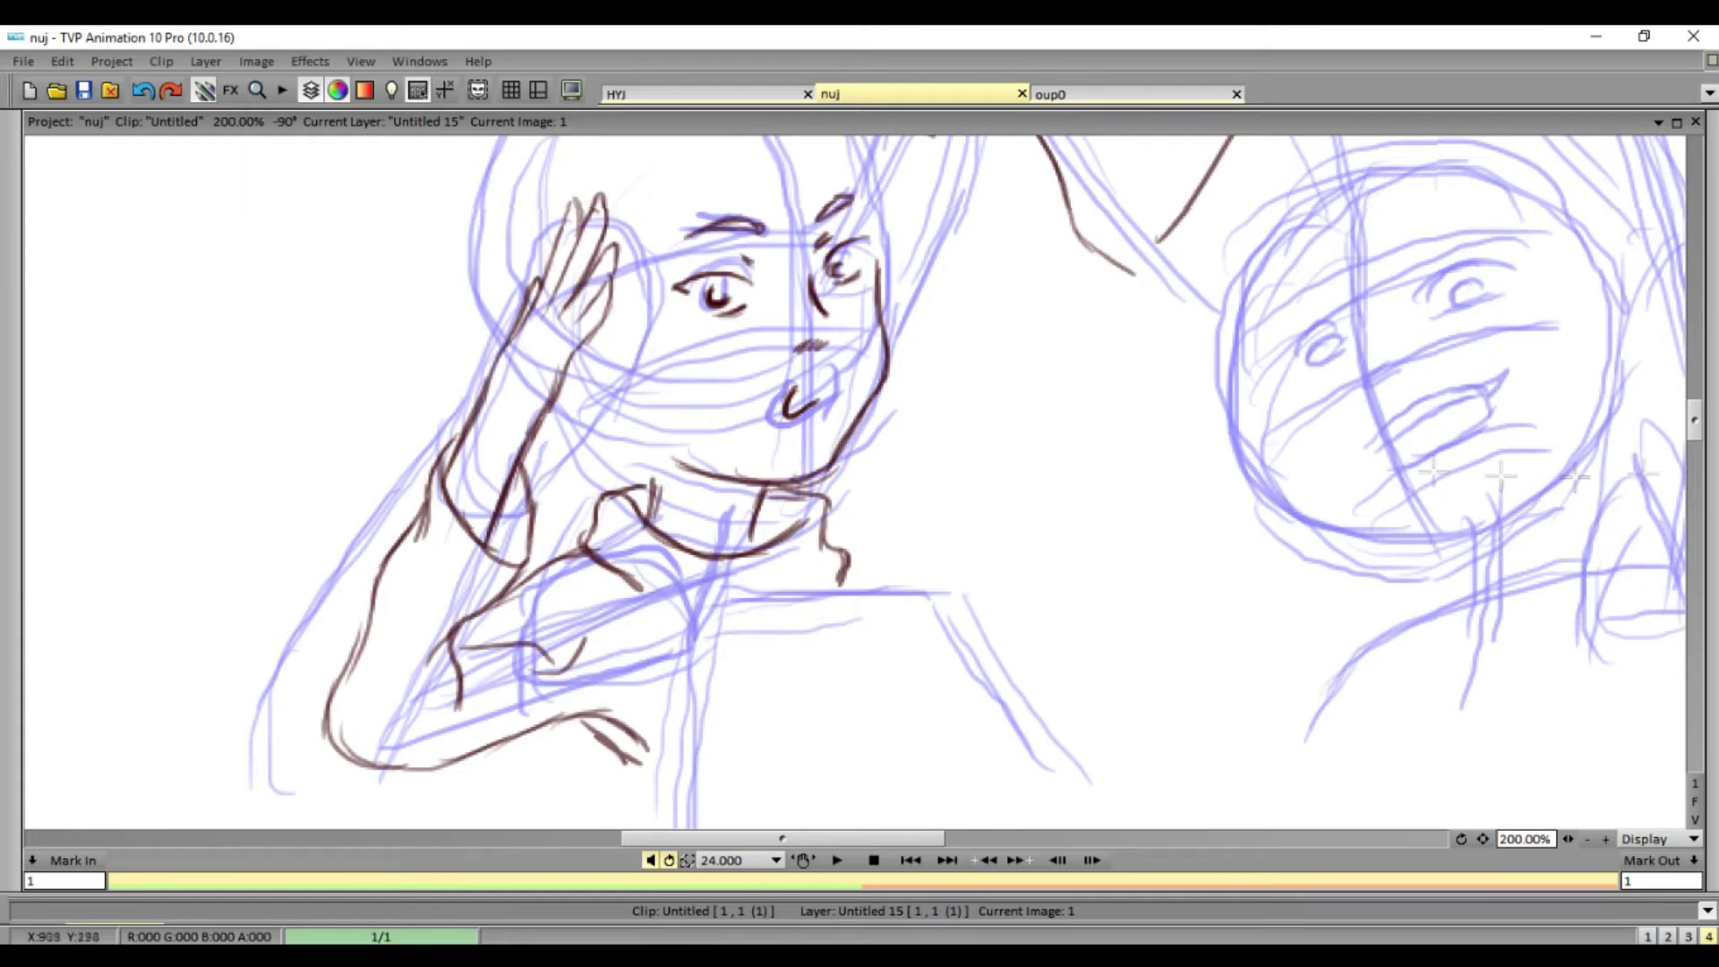
{"action": "scroll", "coordinate": [741, 318], "scroll_direction": "up", "scroll_amount": 2}
{"action": "left_click_drag", "start_coordinate": [717, 341], "coordinate": [779, 394]}
{"action": "left_click_drag", "start_coordinate": [756, 318], "coordinate": [850, 394]}
{"action": "left_click_drag", "start_coordinate": [743, 359], "coordinate": [815, 457]}
{"action": "mouse_move", "coordinate": [708, 336]}
{"action": "left_mouse_down"}
{"action": "mouse_move", "coordinate": [788, 434]}
{"action": "mouse_move", "coordinate": [689, 465]}
{"action": "left_mouse_up"}
{"action": "mouse_move", "coordinate": [645, 371]}
{"action": "left_mouse_down"}
{"action": "mouse_move", "coordinate": [698, 515]}
{"action": "mouse_move", "coordinate": [667, 456]}
{"action": "mouse_move", "coordinate": [672, 528]}
{"action": "left_mouse_up"}
{"action": "left_click_drag", "start_coordinate": [622, 452], "coordinate": [688, 609]}
{"action": "left_click_drag", "start_coordinate": [609, 493], "coordinate": [680, 658]}
{"action": "left_click_drag", "start_coordinate": [560, 519], "coordinate": [600, 560]}
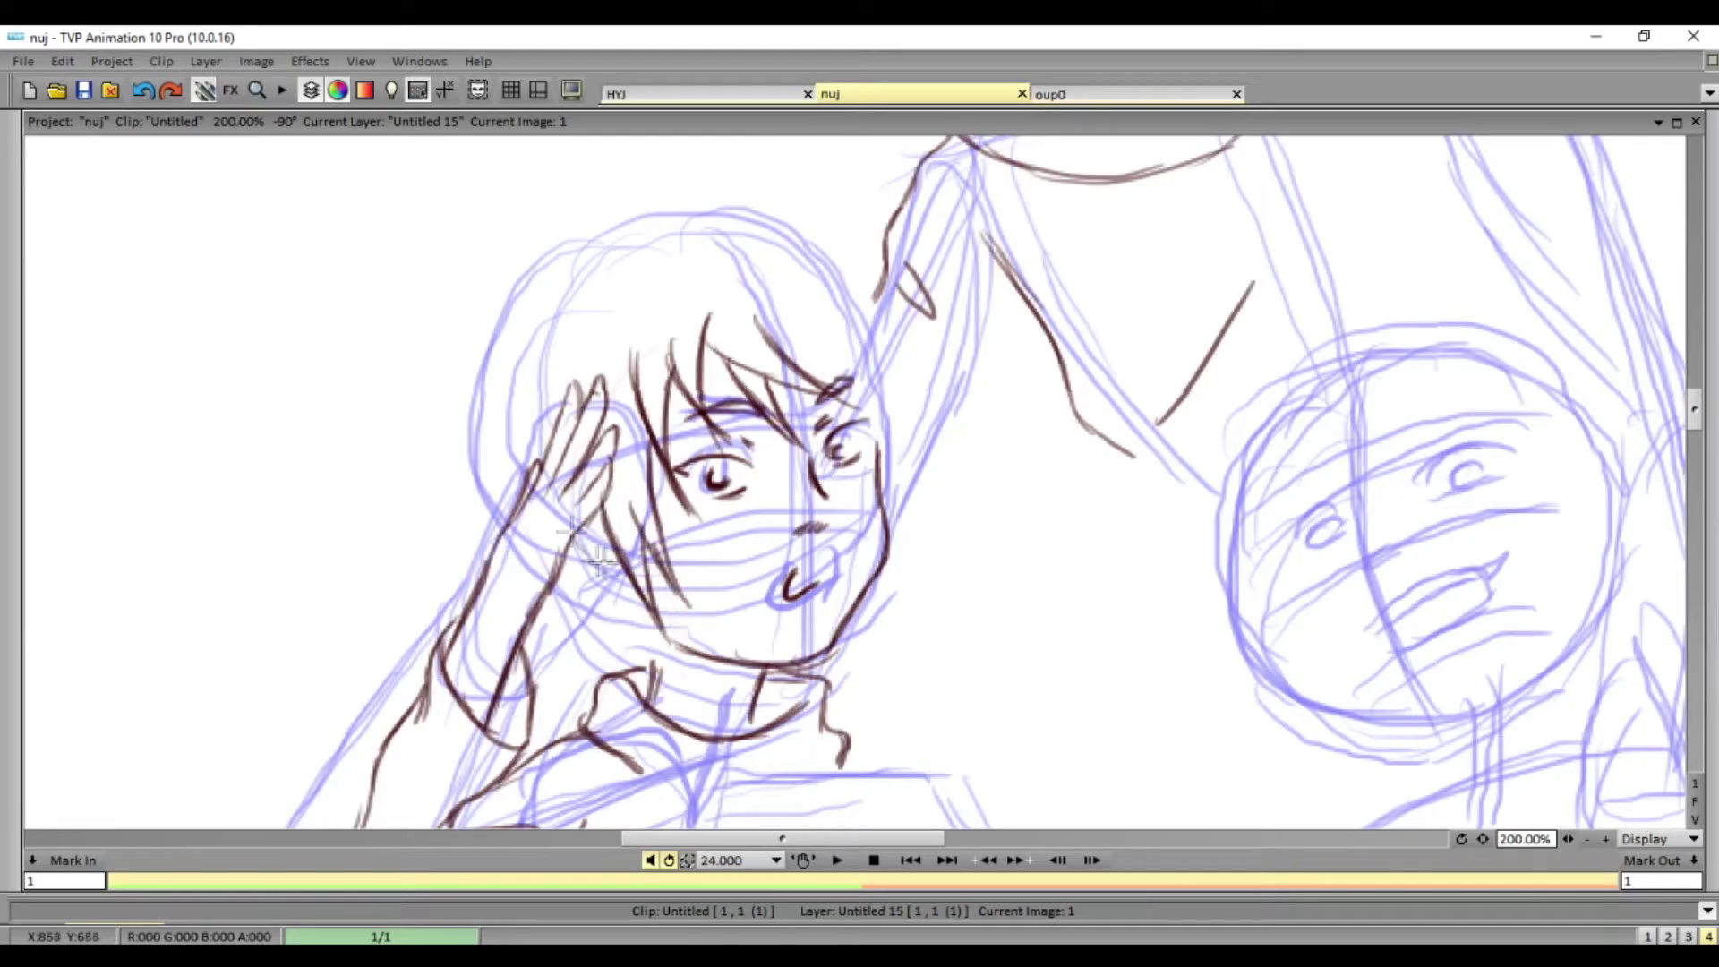
- Ink the lines around the raised hand and cheek
{"action": "left_click_drag", "start_coordinate": [631, 616], "coordinate": [568, 583]}
{"action": "left_click_drag", "start_coordinate": [627, 618], "coordinate": [530, 595]}
{"action": "left_click_drag", "start_coordinate": [626, 553], "coordinate": [544, 613]}
{"action": "left_click_drag", "start_coordinate": [618, 555], "coordinate": [564, 600]}
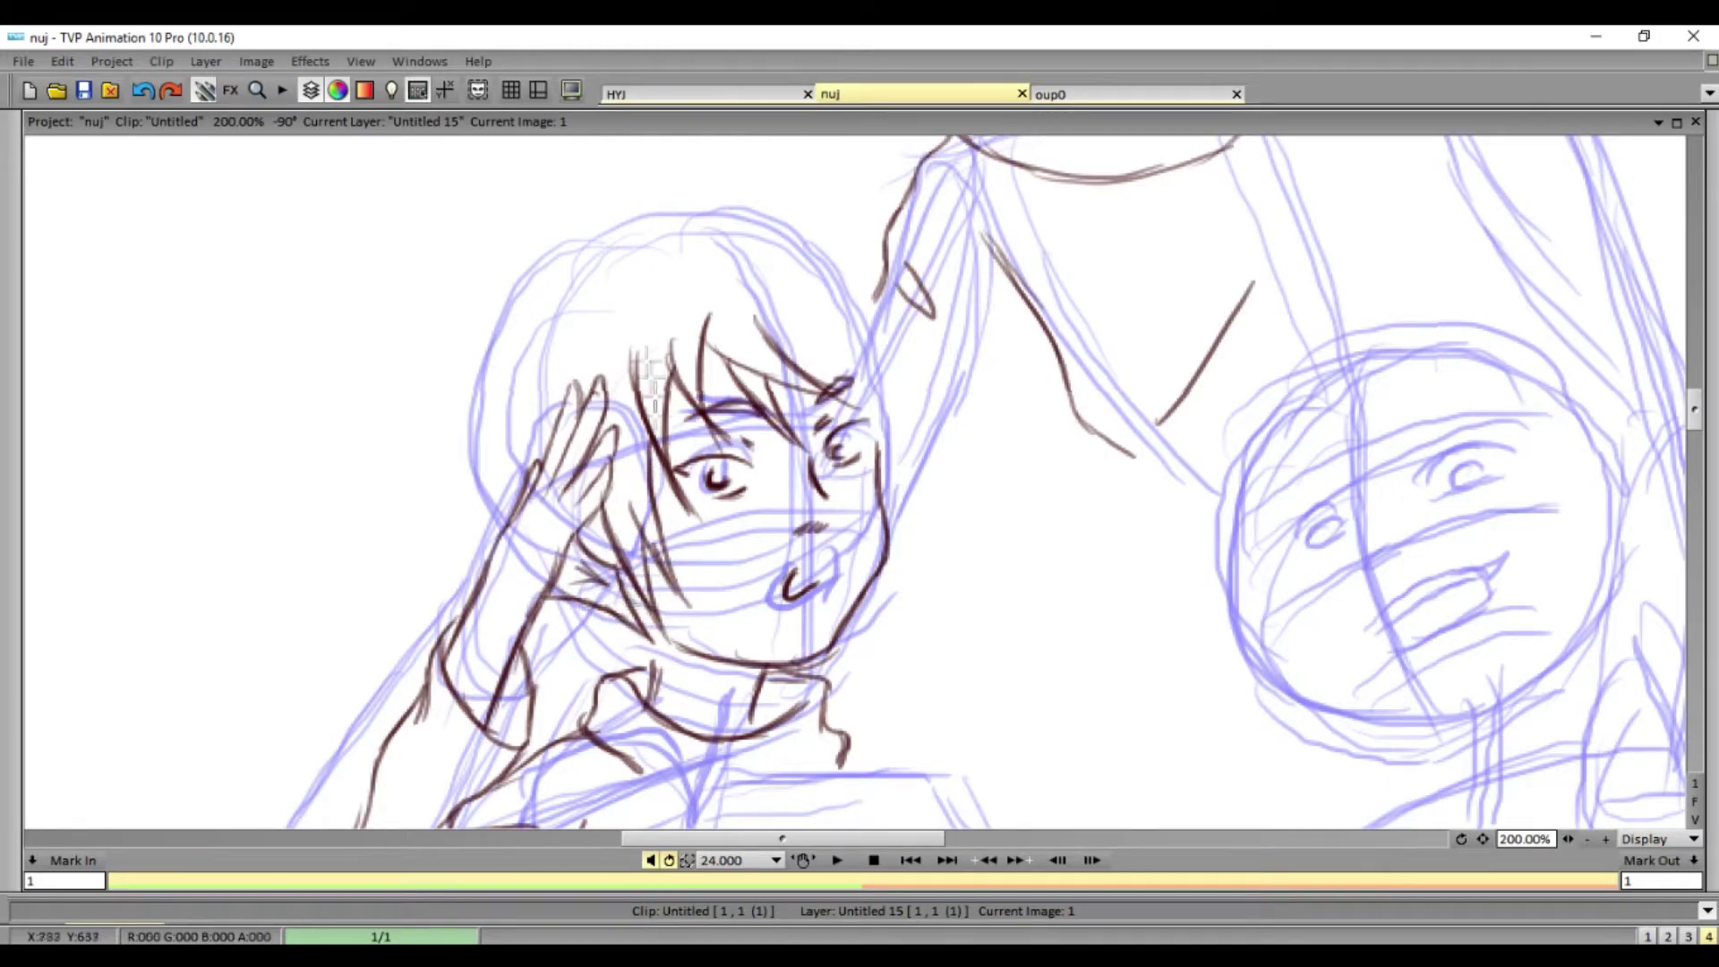
- Ink the top of the hair, the left-side strands and a spike on top
{"action": "mouse_move", "coordinate": [640, 205]}
{"action": "left_mouse_down"}
{"action": "mouse_move", "coordinate": [542, 208]}
{"action": "mouse_move", "coordinate": [450, 314]}
{"action": "mouse_move", "coordinate": [470, 448]}
{"action": "left_mouse_up"}
{"action": "mouse_move", "coordinate": [473, 374]}
{"action": "left_mouse_down"}
{"action": "mouse_move", "coordinate": [439, 479]}
{"action": "mouse_move", "coordinate": [501, 578]}
{"action": "left_mouse_up"}
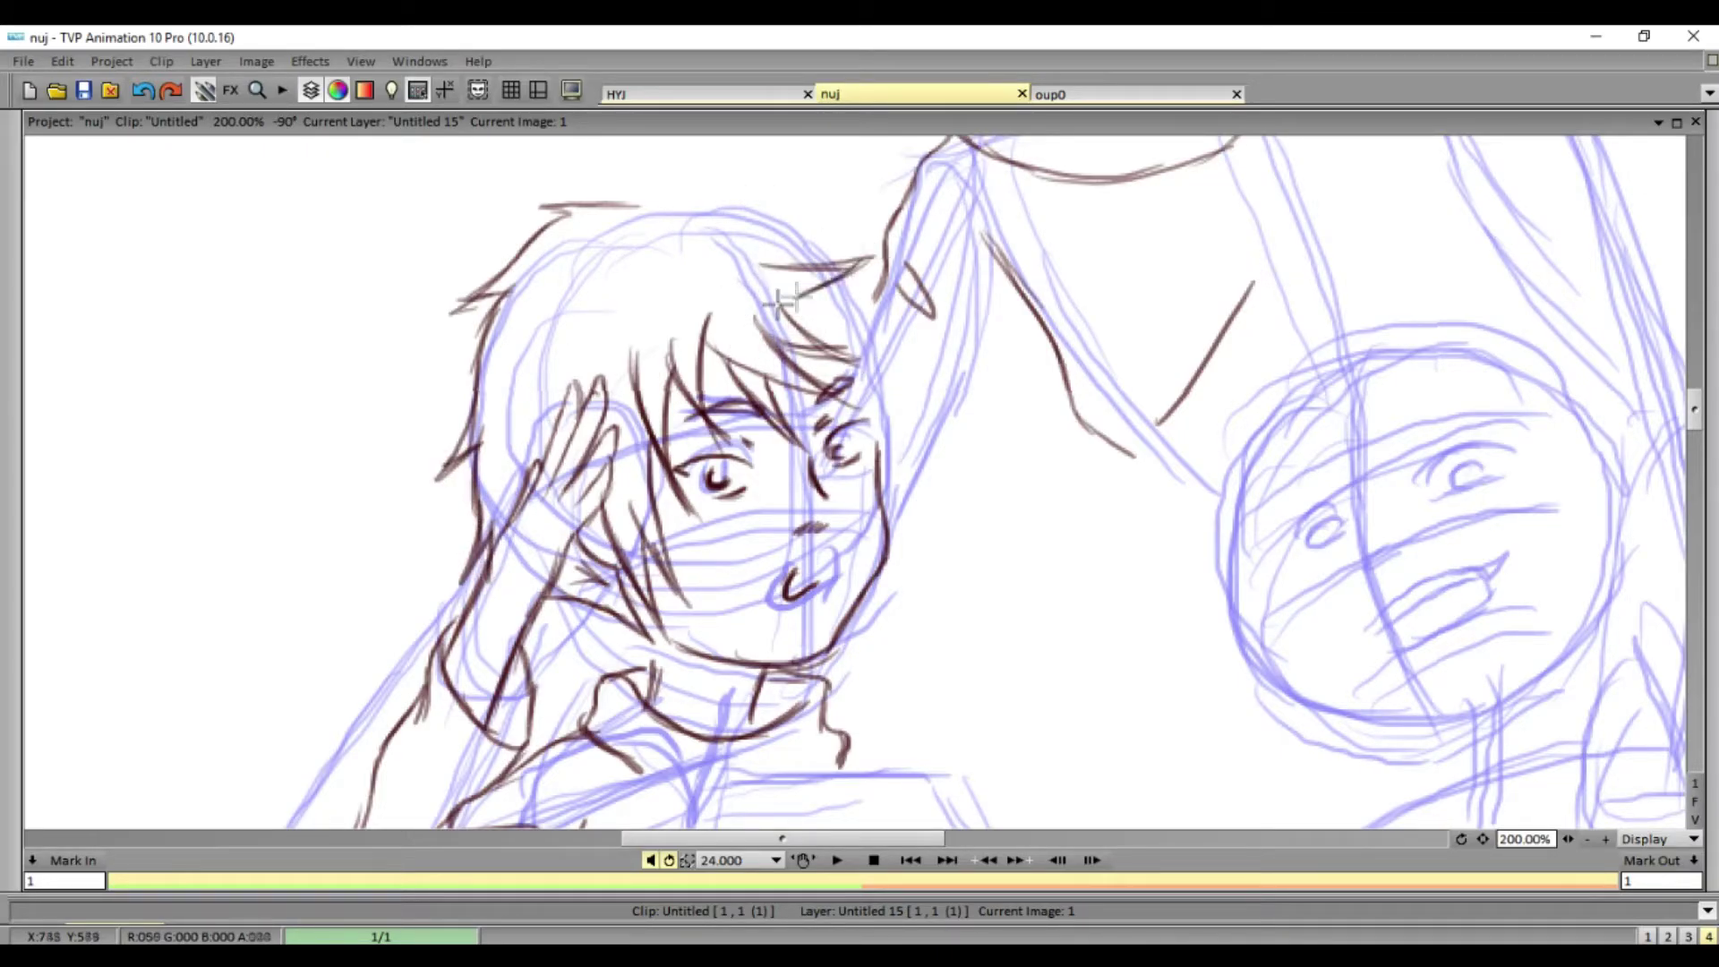
{"action": "scroll", "coordinate": [752, 314], "scroll_direction": "up", "scroll_amount": 3}
{"action": "mouse_move", "coordinate": [606, 216]}
{"action": "left_mouse_down"}
{"action": "mouse_move", "coordinate": [676, 301]}
{"action": "mouse_move", "coordinate": [851, 378]}
{"action": "left_mouse_up"}
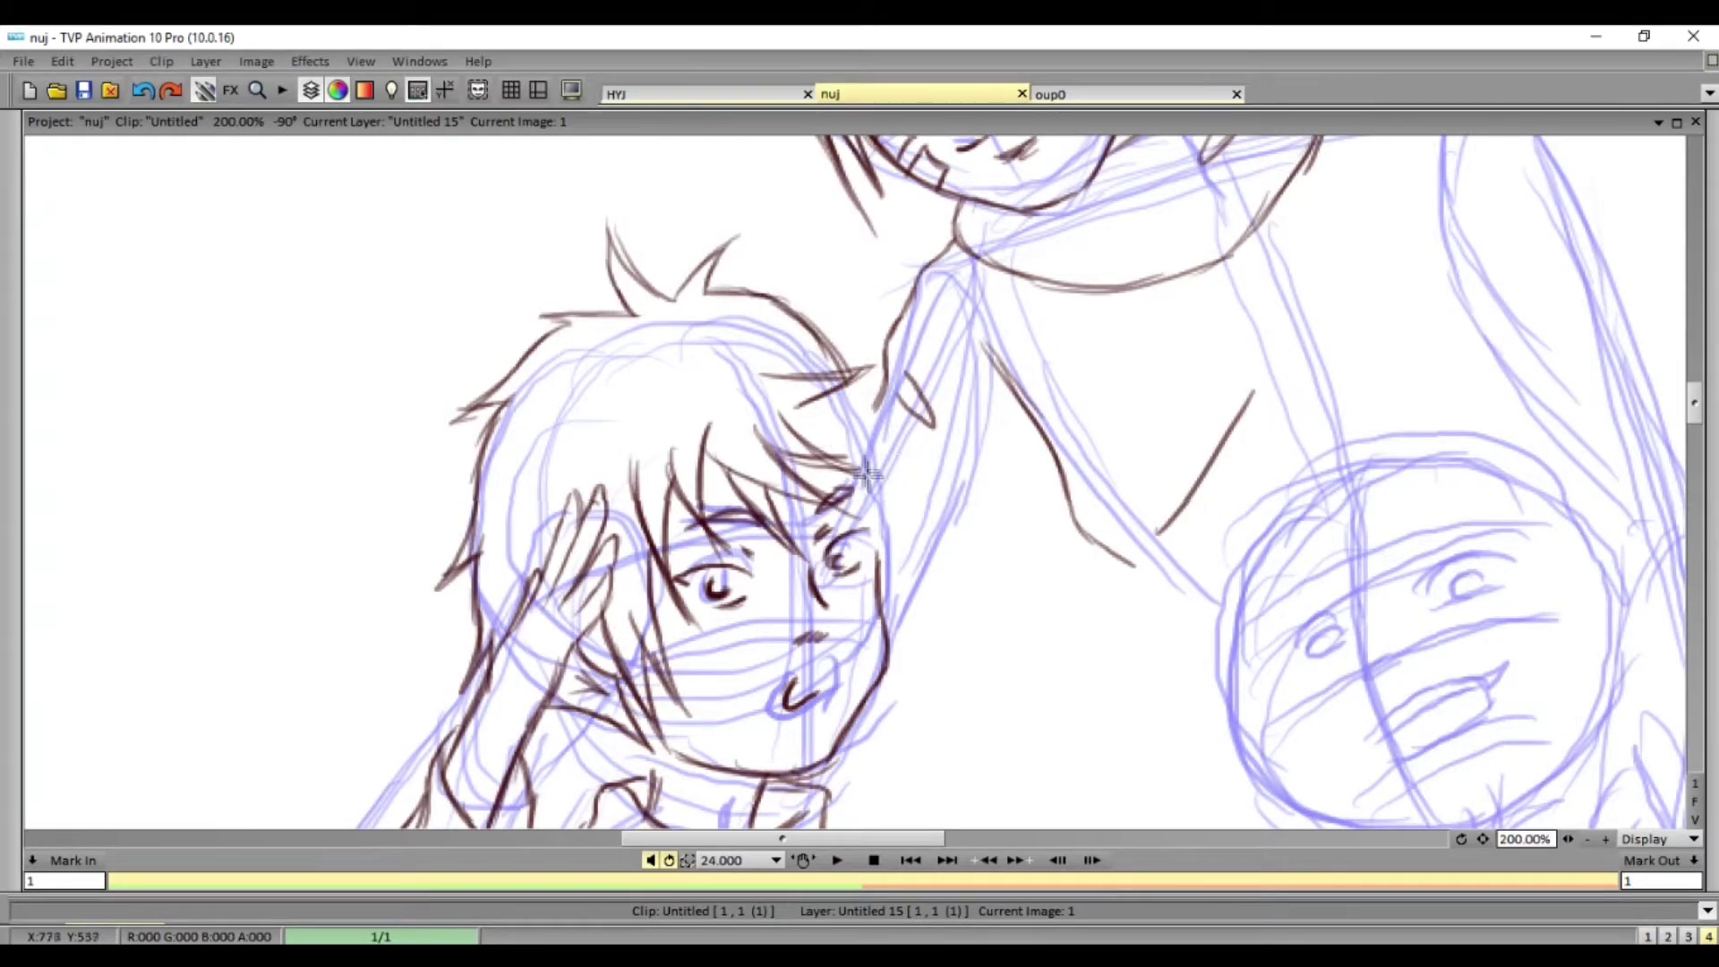
- Switch to the Black Pencil and ink the arm outline, body contour and hand
{"action": "scroll", "coordinate": [775, 387], "scroll_direction": "down", "scroll_amount": 3}
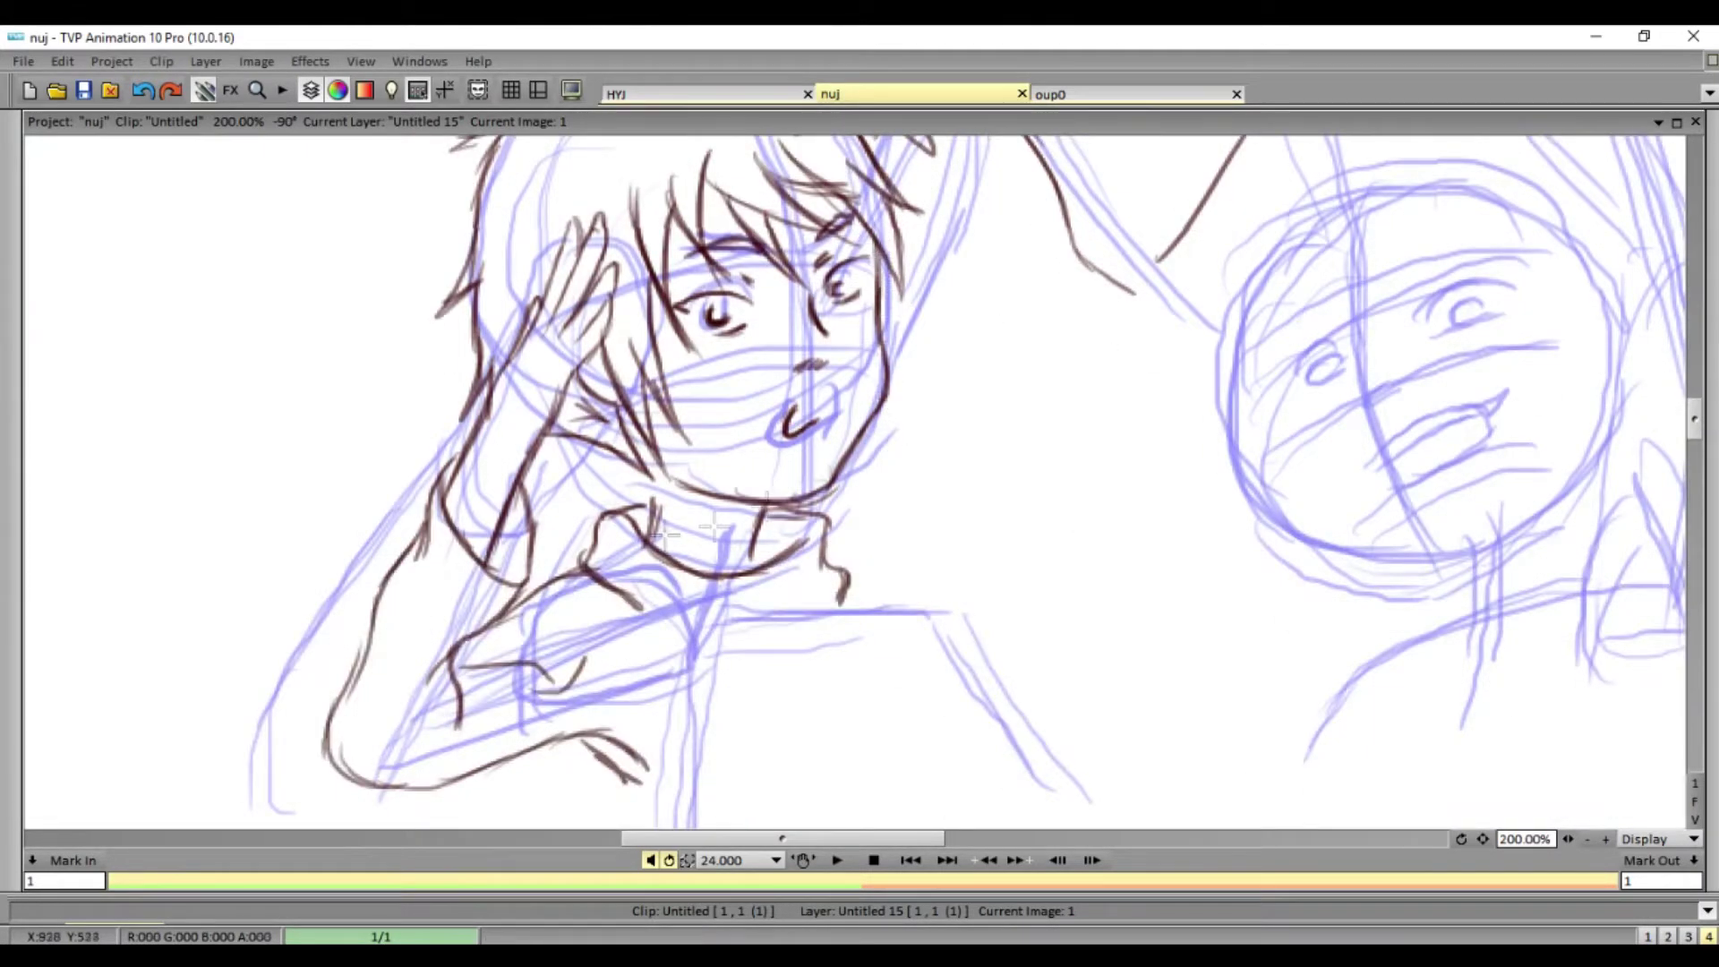
{"action": "left_click", "coordinate": [1693, 418]}
{"action": "left_click", "coordinate": [1573, 696]}
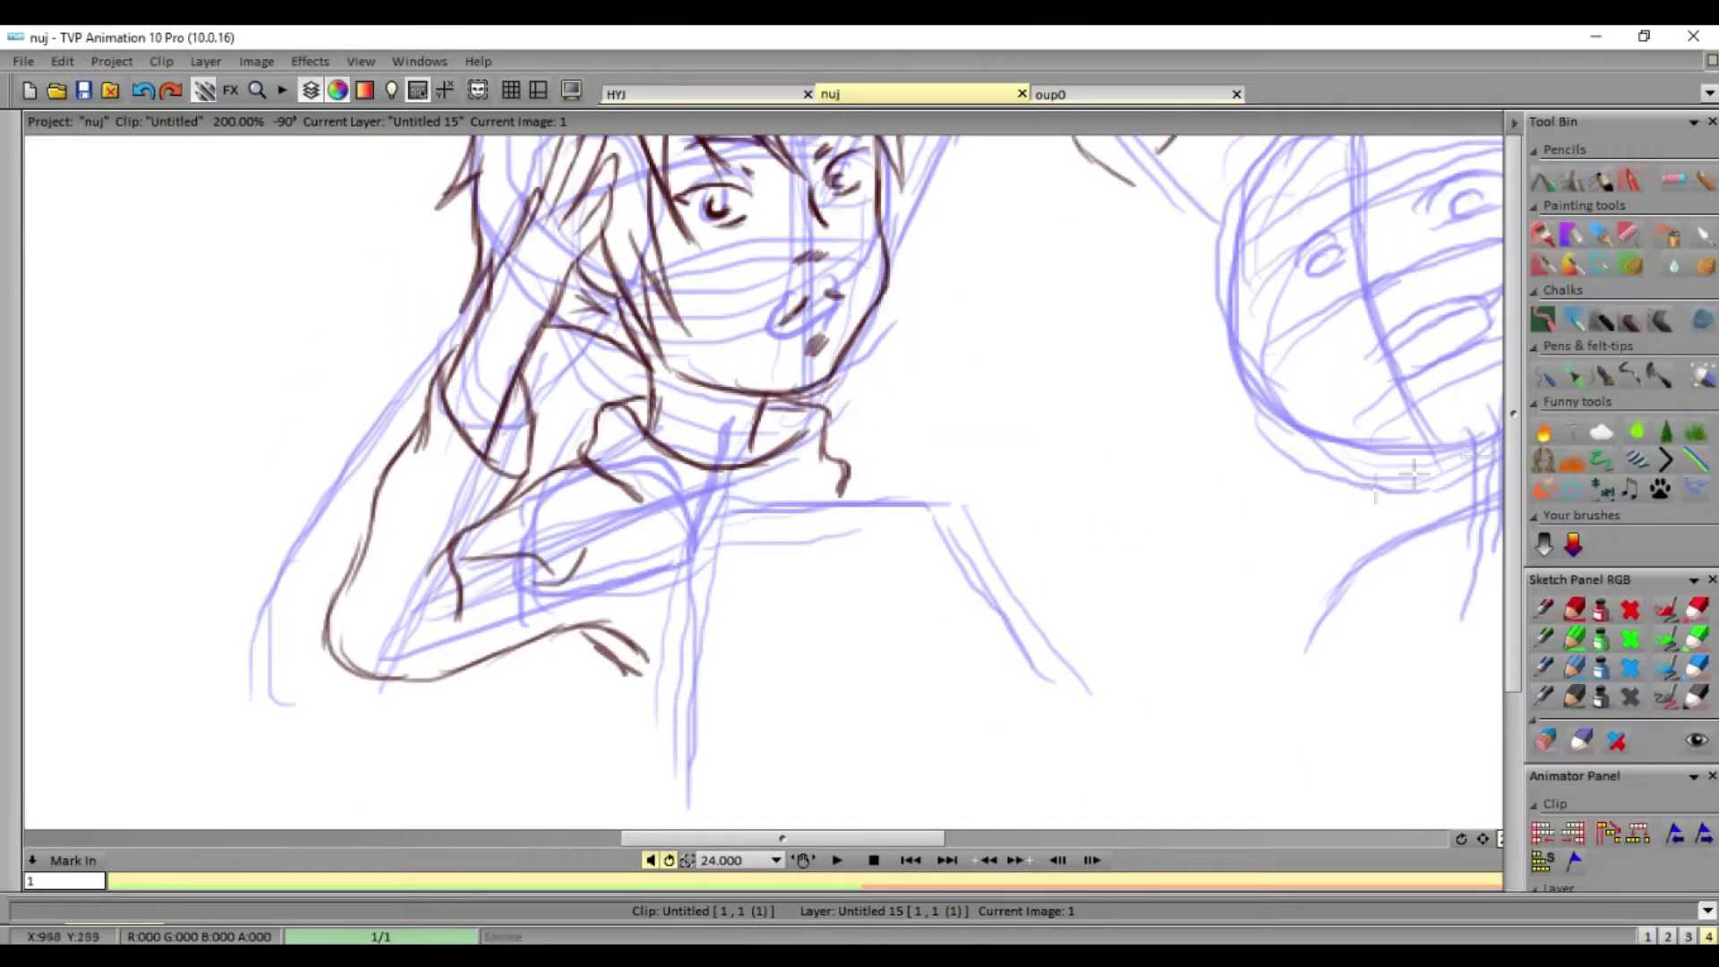
{"action": "scroll", "coordinate": [573, 403], "scroll_direction": "down", "scroll_amount": 3}
{"action": "left_click_drag", "start_coordinate": [554, 400], "coordinate": [543, 550]}
{"action": "left_click_drag", "start_coordinate": [573, 493], "coordinate": [694, 537]}
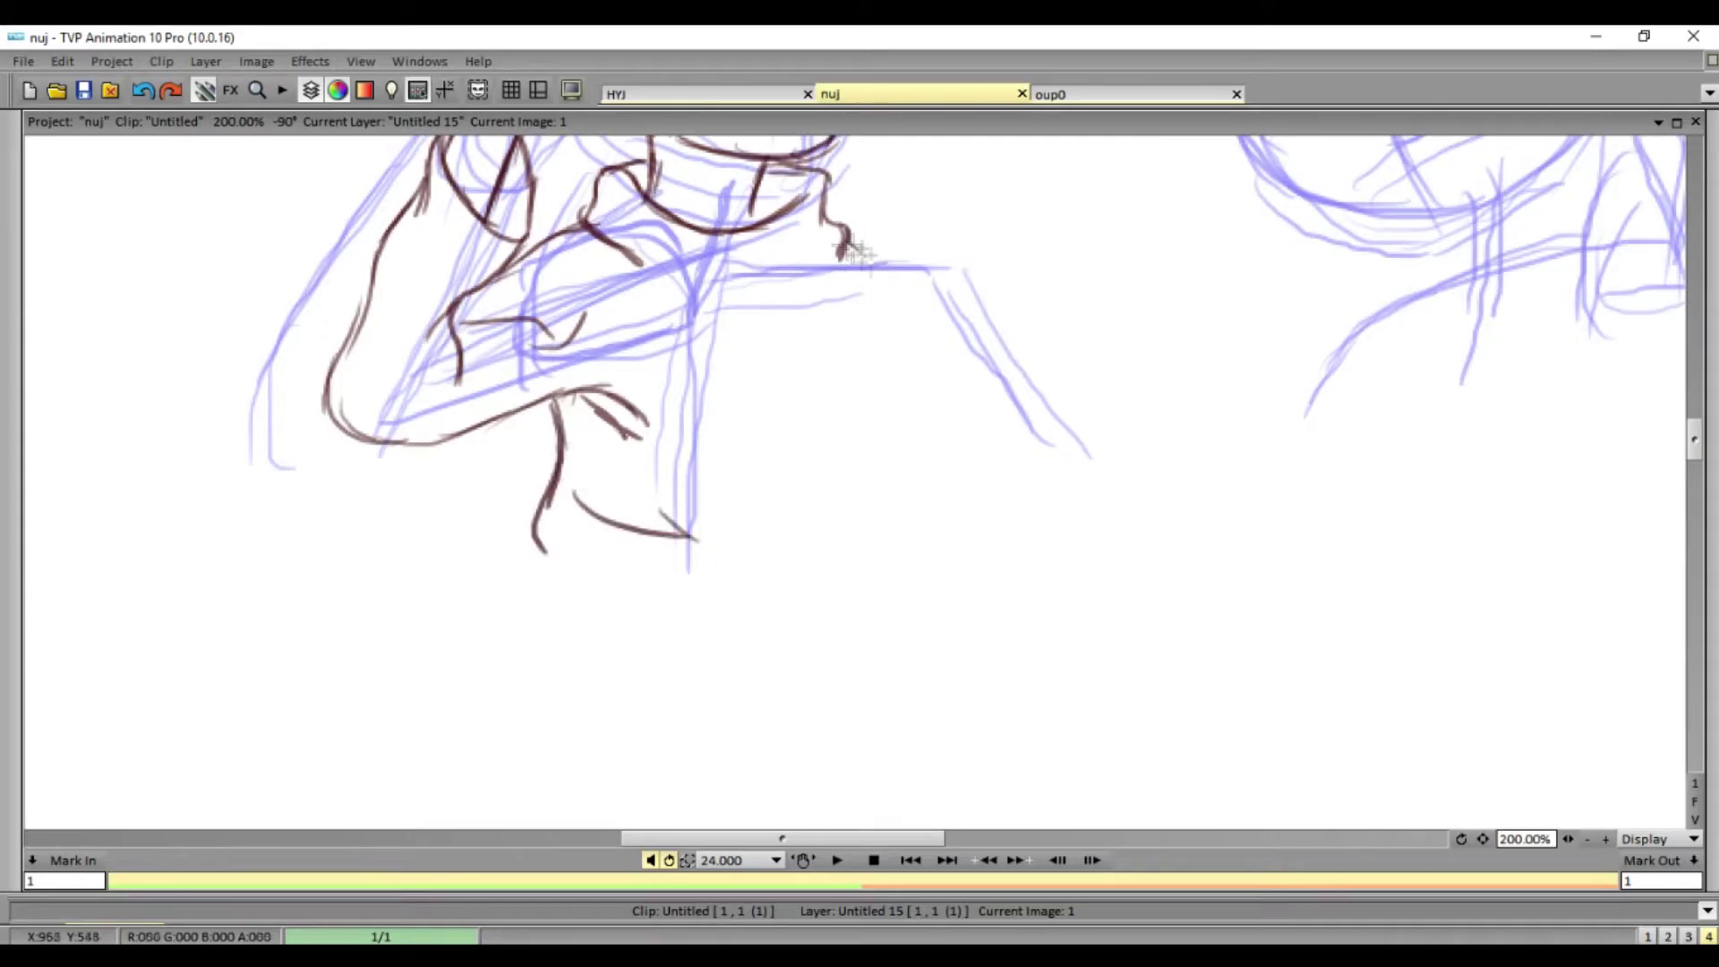
{"action": "left_click_drag", "start_coordinate": [900, 282], "coordinate": [1025, 463]}
{"action": "left_click_drag", "start_coordinate": [843, 296], "coordinate": [836, 494]}
{"action": "mouse_move", "coordinate": [855, 425]}
{"action": "left_mouse_down"}
{"action": "mouse_move", "coordinate": [935, 506]}
{"action": "mouse_move", "coordinate": [985, 464]}
{"action": "left_mouse_up"}
- Ink the ear, nearby hair and lines beside the tall boy's arm, undoing the last stroke
{"action": "scroll", "coordinate": [1547, 497], "scroll_direction": "up", "scroll_amount": 3}
{"action": "scroll", "coordinate": [1254, 447], "scroll_direction": "up", "scroll_amount": 3}
{"action": "left_click_drag", "start_coordinate": [996, 311], "coordinate": [974, 510]}
{"action": "mouse_move", "coordinate": [1055, 296]}
{"action": "left_mouse_down"}
{"action": "mouse_move", "coordinate": [1007, 421]}
{"action": "mouse_move", "coordinate": [885, 545]}
{"action": "left_mouse_up"}
{"action": "scroll", "coordinate": [834, 820], "scroll_direction": "right", "scroll_amount": 5}
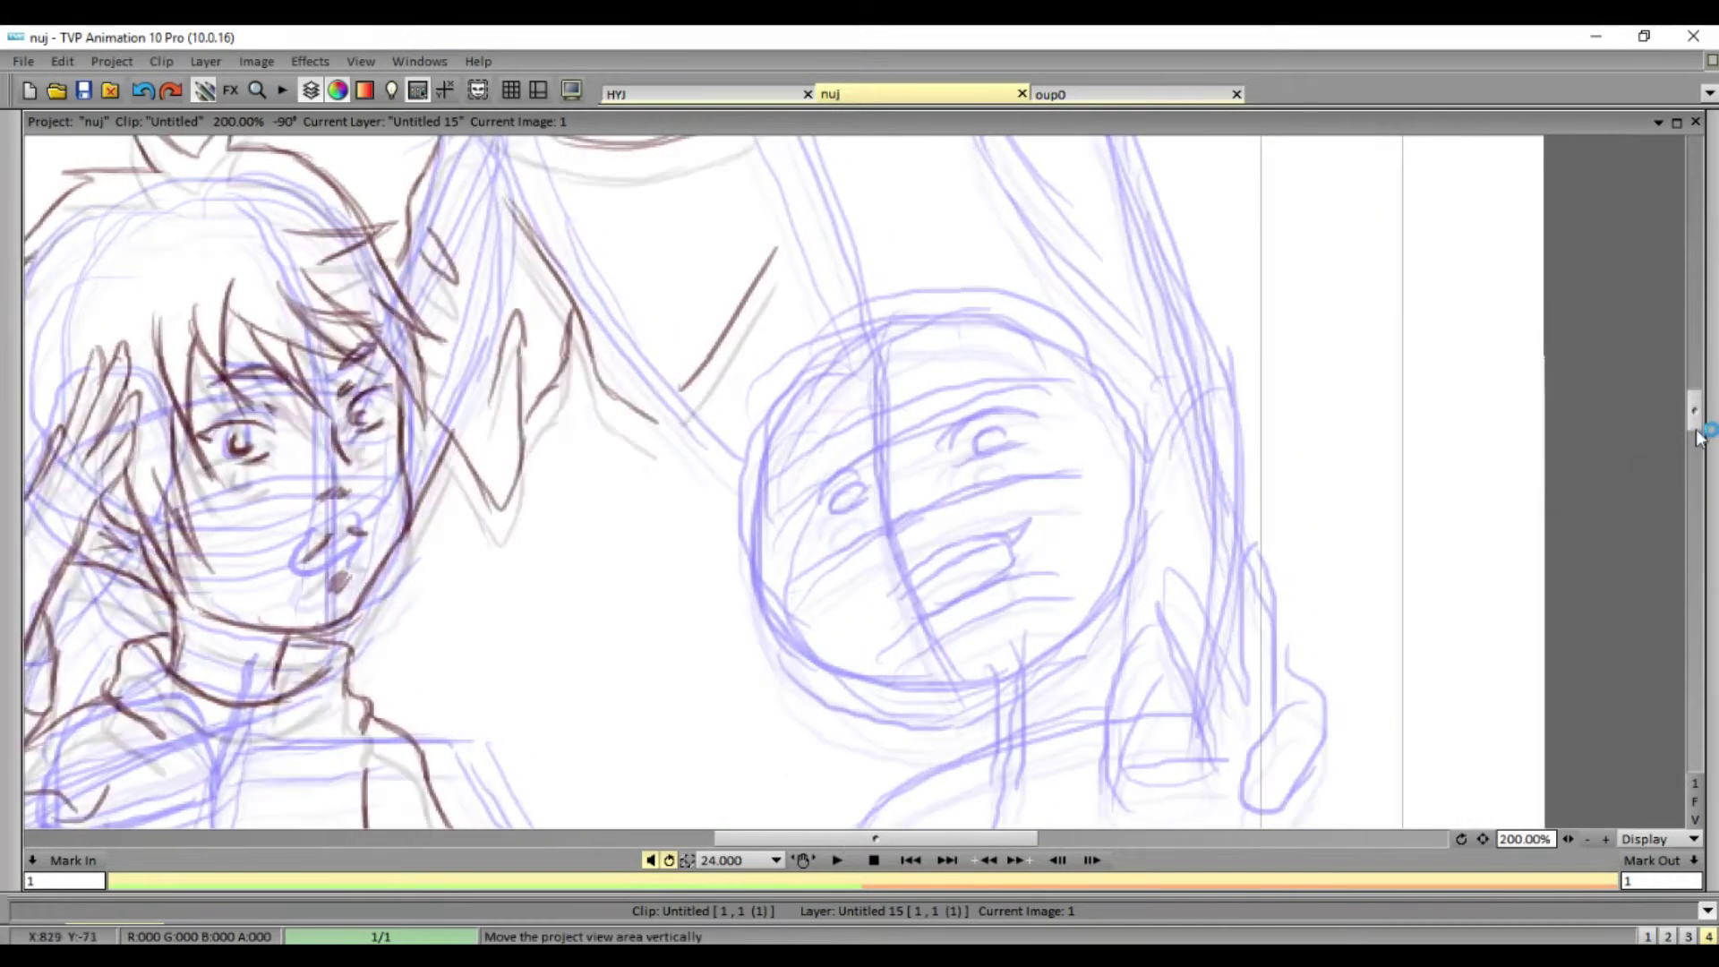
{"action": "scroll", "coordinate": [806, 627], "scroll_direction": "up", "scroll_amount": 3}
{"action": "left_click_drag", "start_coordinate": [649, 702], "coordinate": [721, 828]}
{"action": "left_click_drag", "start_coordinate": [748, 649], "coordinate": [719, 757]}
{"action": "scroll", "coordinate": [707, 482], "scroll_direction": "down", "scroll_amount": 3}
{"action": "key", "text": "ctrl+z"}
- Undo the stray stroke, then ink the right boy's hair strands, eyes, cheek and chin
{"action": "left_click", "coordinate": [85, 219]}
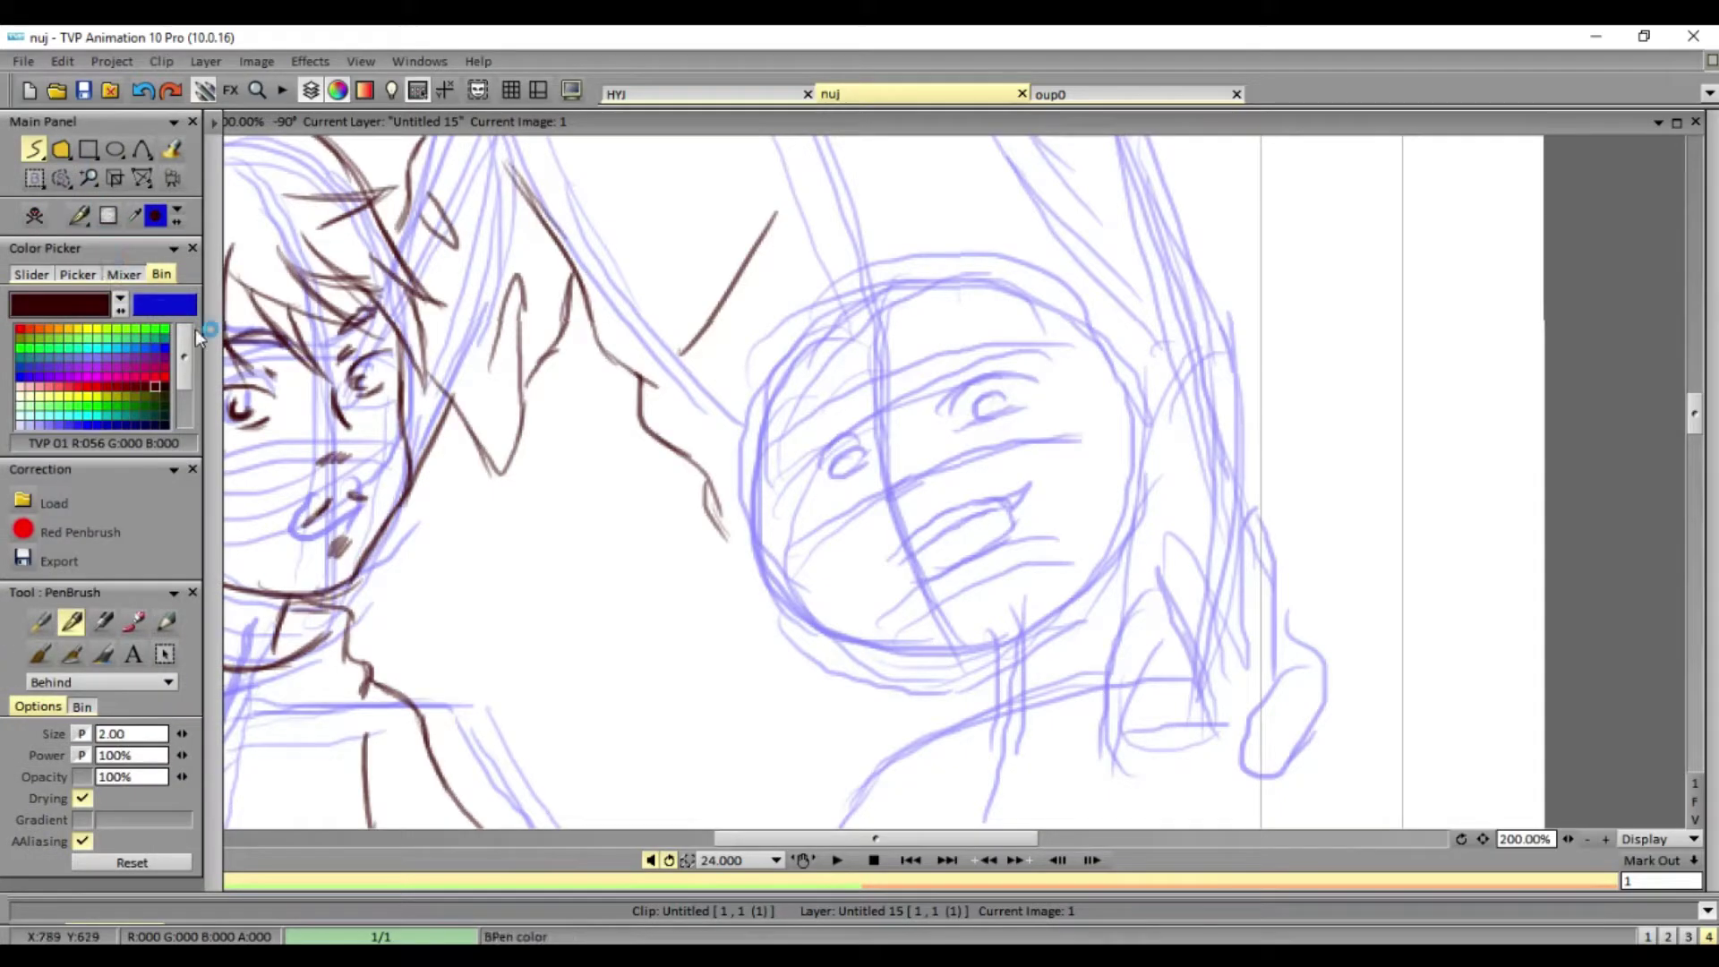
{"action": "left_click_drag", "start_coordinate": [882, 333], "coordinate": [919, 443]}
{"action": "left_click_drag", "start_coordinate": [896, 324], "coordinate": [912, 384]}
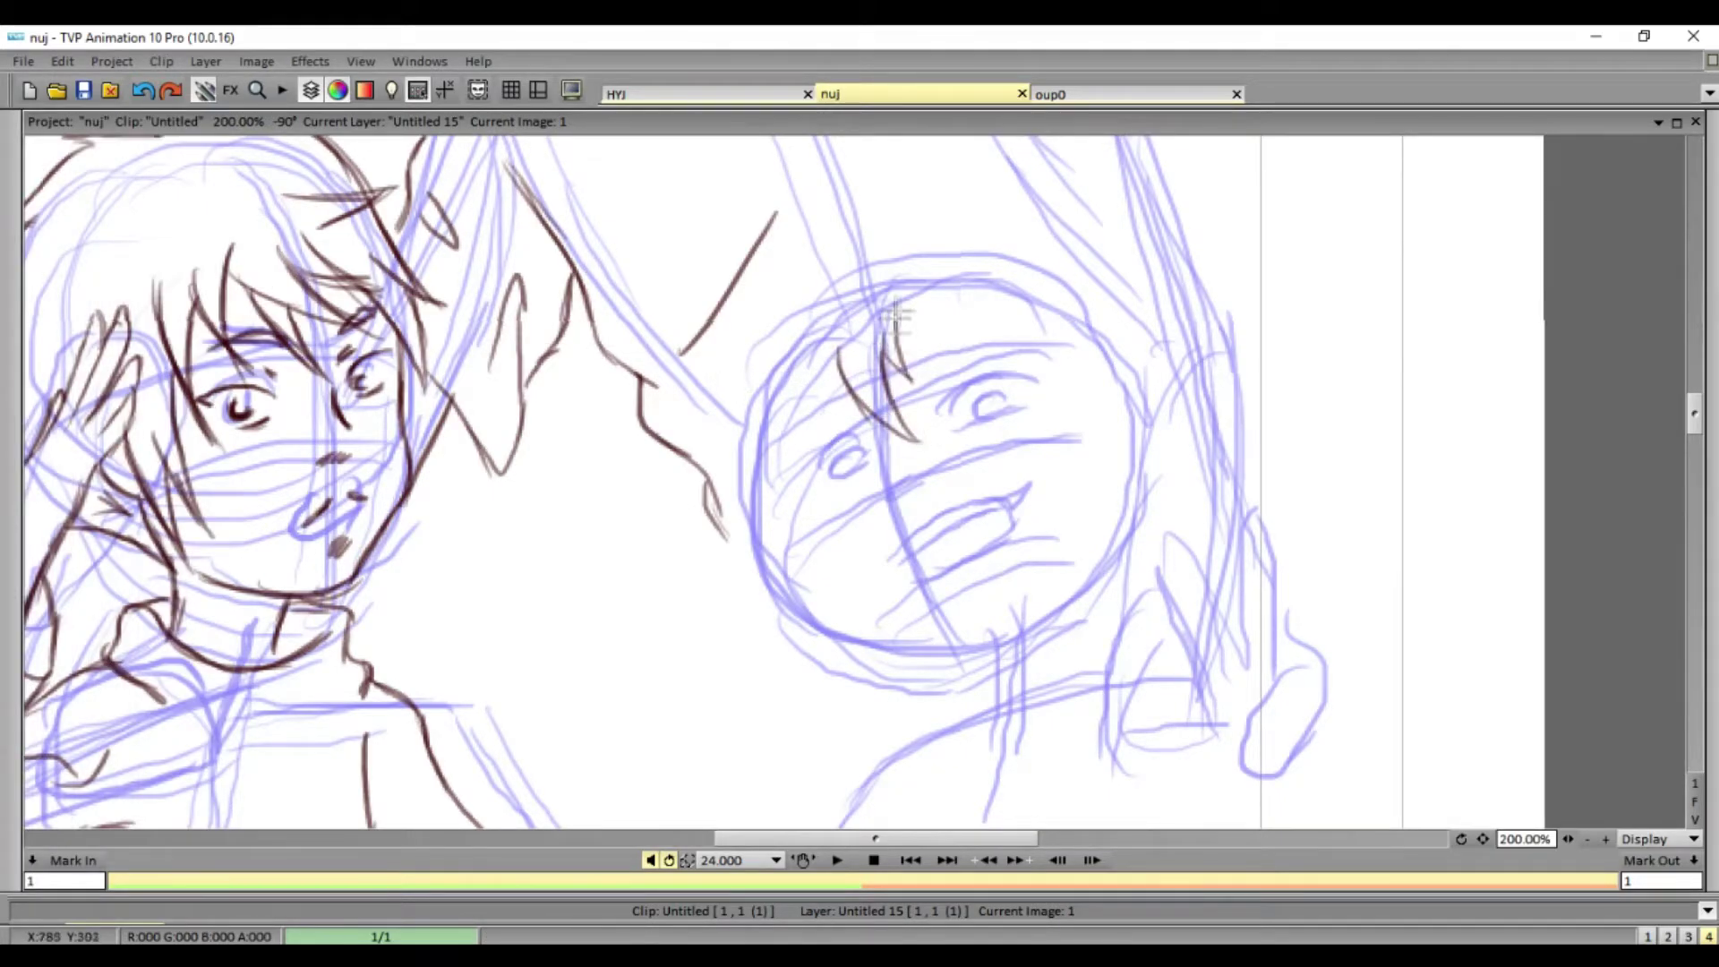
{"action": "left_click_drag", "start_coordinate": [761, 268], "coordinate": [721, 354]}
{"action": "mouse_move", "coordinate": [850, 296]}
{"action": "left_mouse_down"}
{"action": "mouse_move", "coordinate": [752, 314]}
{"action": "mouse_move", "coordinate": [703, 353]}
{"action": "left_mouse_up"}
{"action": "left_click_drag", "start_coordinate": [757, 376], "coordinate": [714, 358]}
{"action": "left_click_drag", "start_coordinate": [803, 488], "coordinate": [837, 589]}
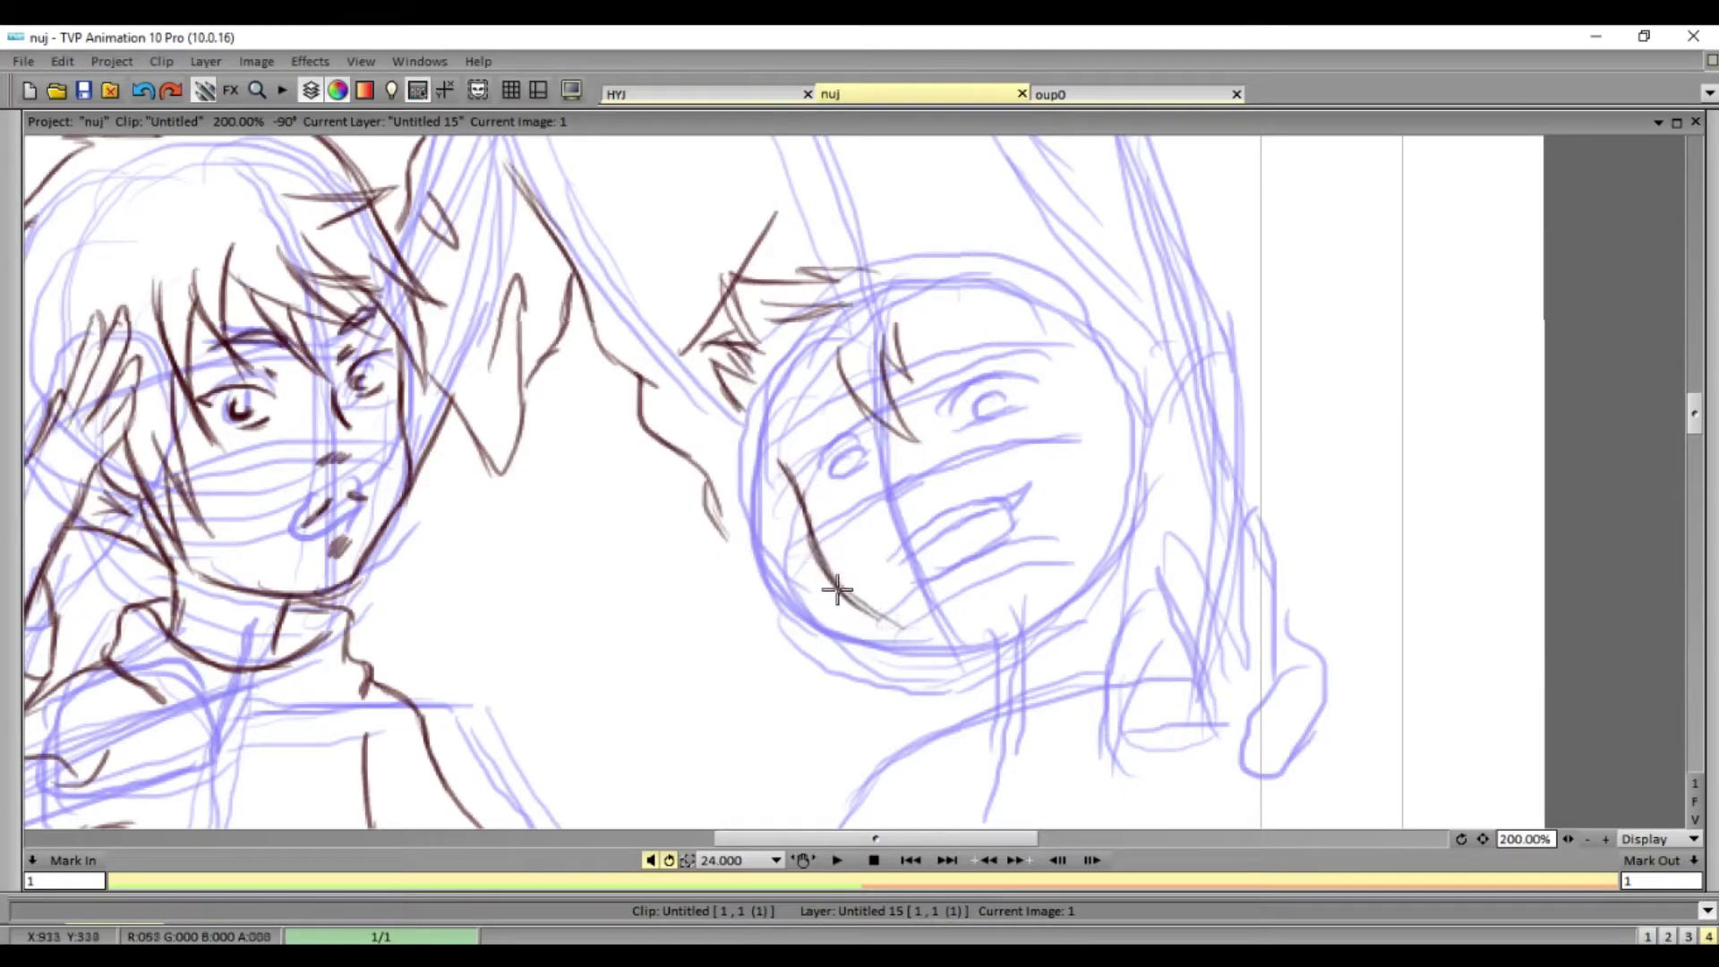
{"action": "left_click_drag", "start_coordinate": [922, 631], "coordinate": [994, 630]}
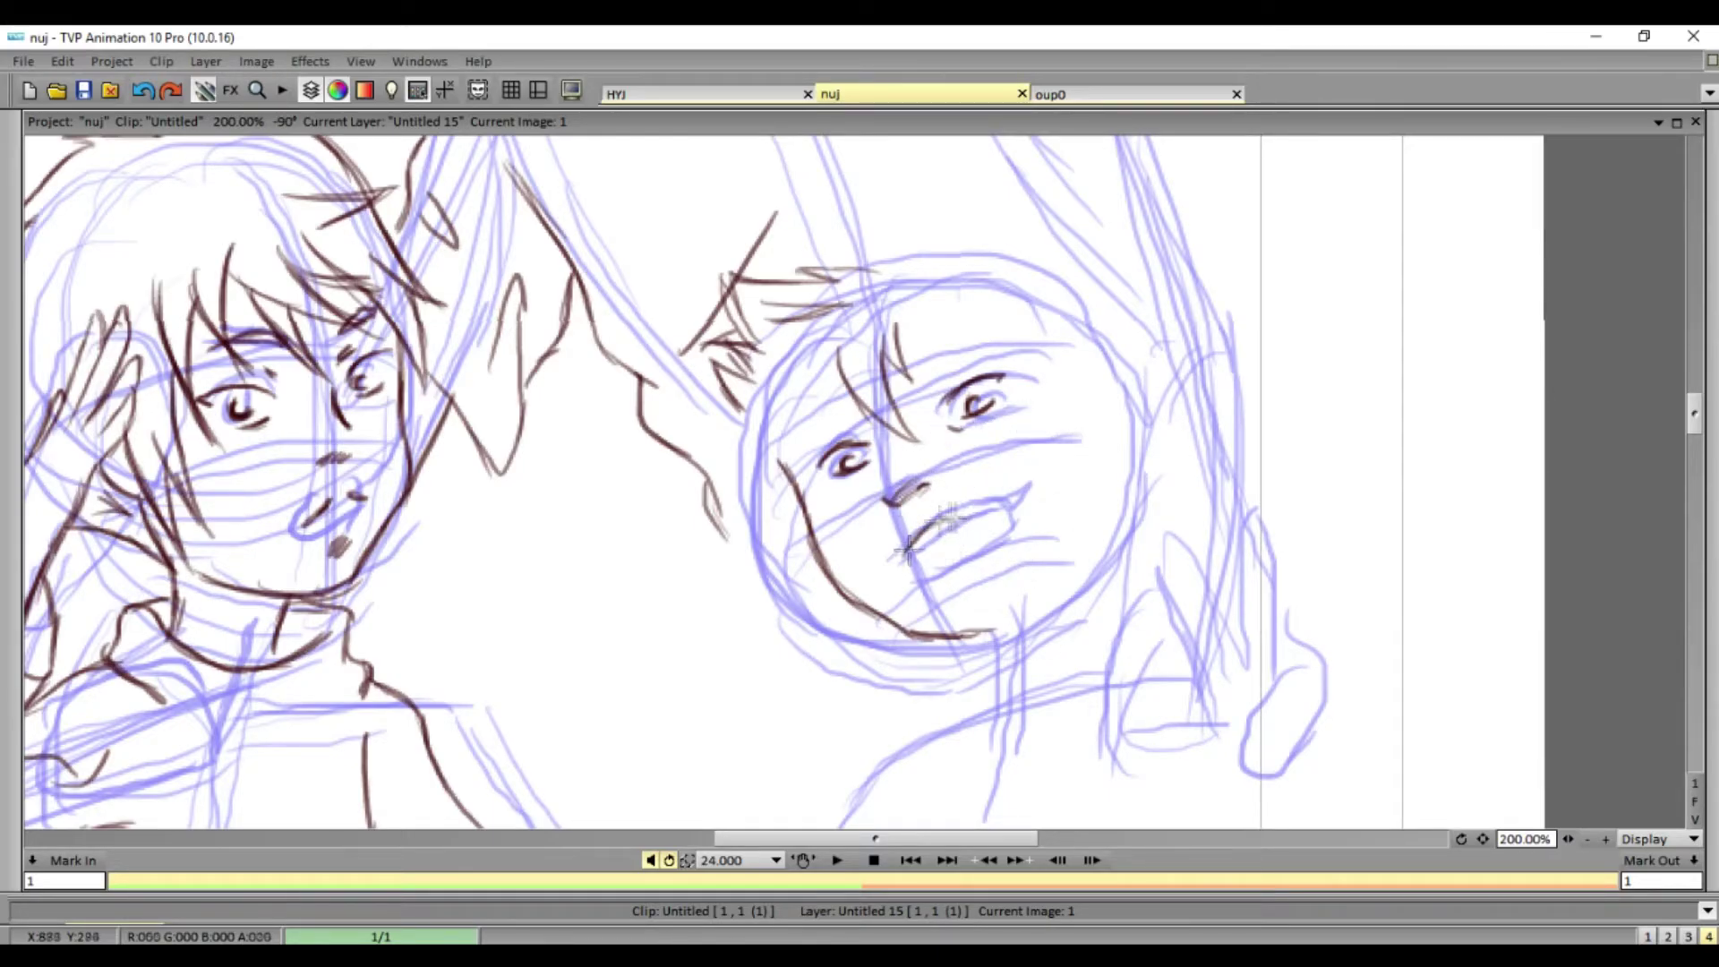
- Add forehead bangs, long cheek lines, side hair strands, chin stubble and the hair outline
{"action": "mouse_move", "coordinate": [837, 385]}
{"action": "left_mouse_down"}
{"action": "mouse_move", "coordinate": [792, 457]}
{"action": "mouse_move", "coordinate": [828, 626]}
{"action": "left_mouse_up"}
{"action": "left_click_drag", "start_coordinate": [752, 435], "coordinate": [793, 609]}
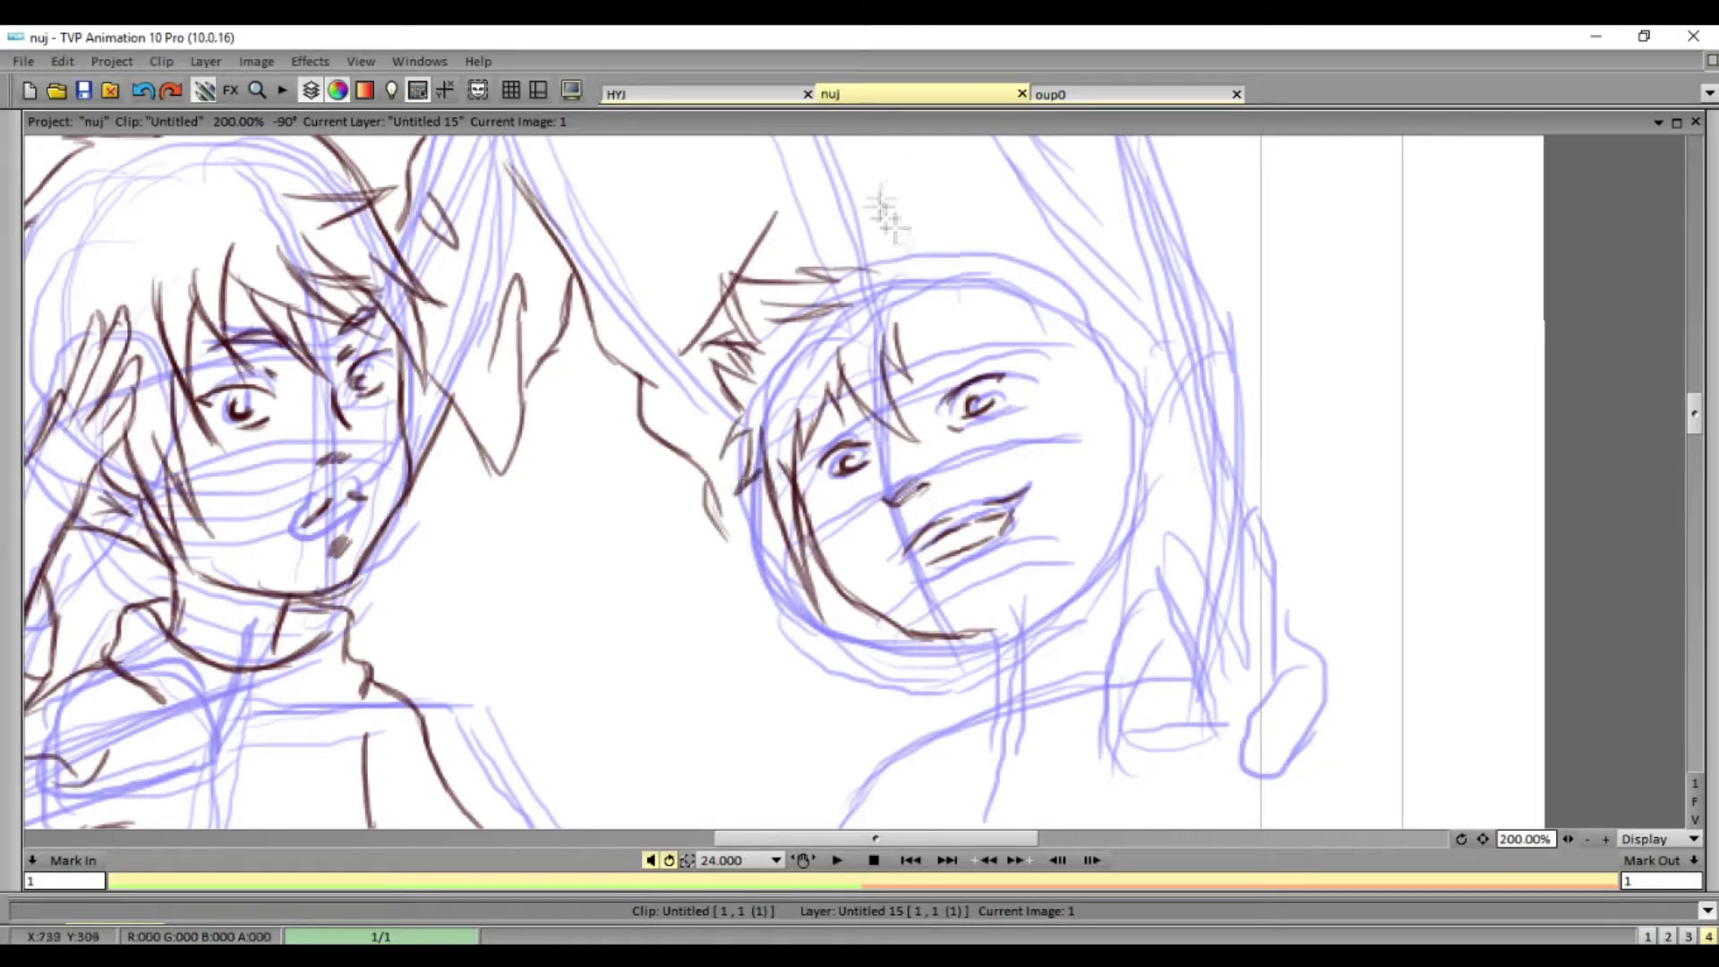
{"action": "mouse_move", "coordinate": [928, 310]}
{"action": "left_mouse_down"}
{"action": "mouse_move", "coordinate": [994, 381]}
{"action": "mouse_move", "coordinate": [1079, 527]}
{"action": "left_mouse_up"}
{"action": "left_click_drag", "start_coordinate": [1088, 338], "coordinate": [1082, 511]}
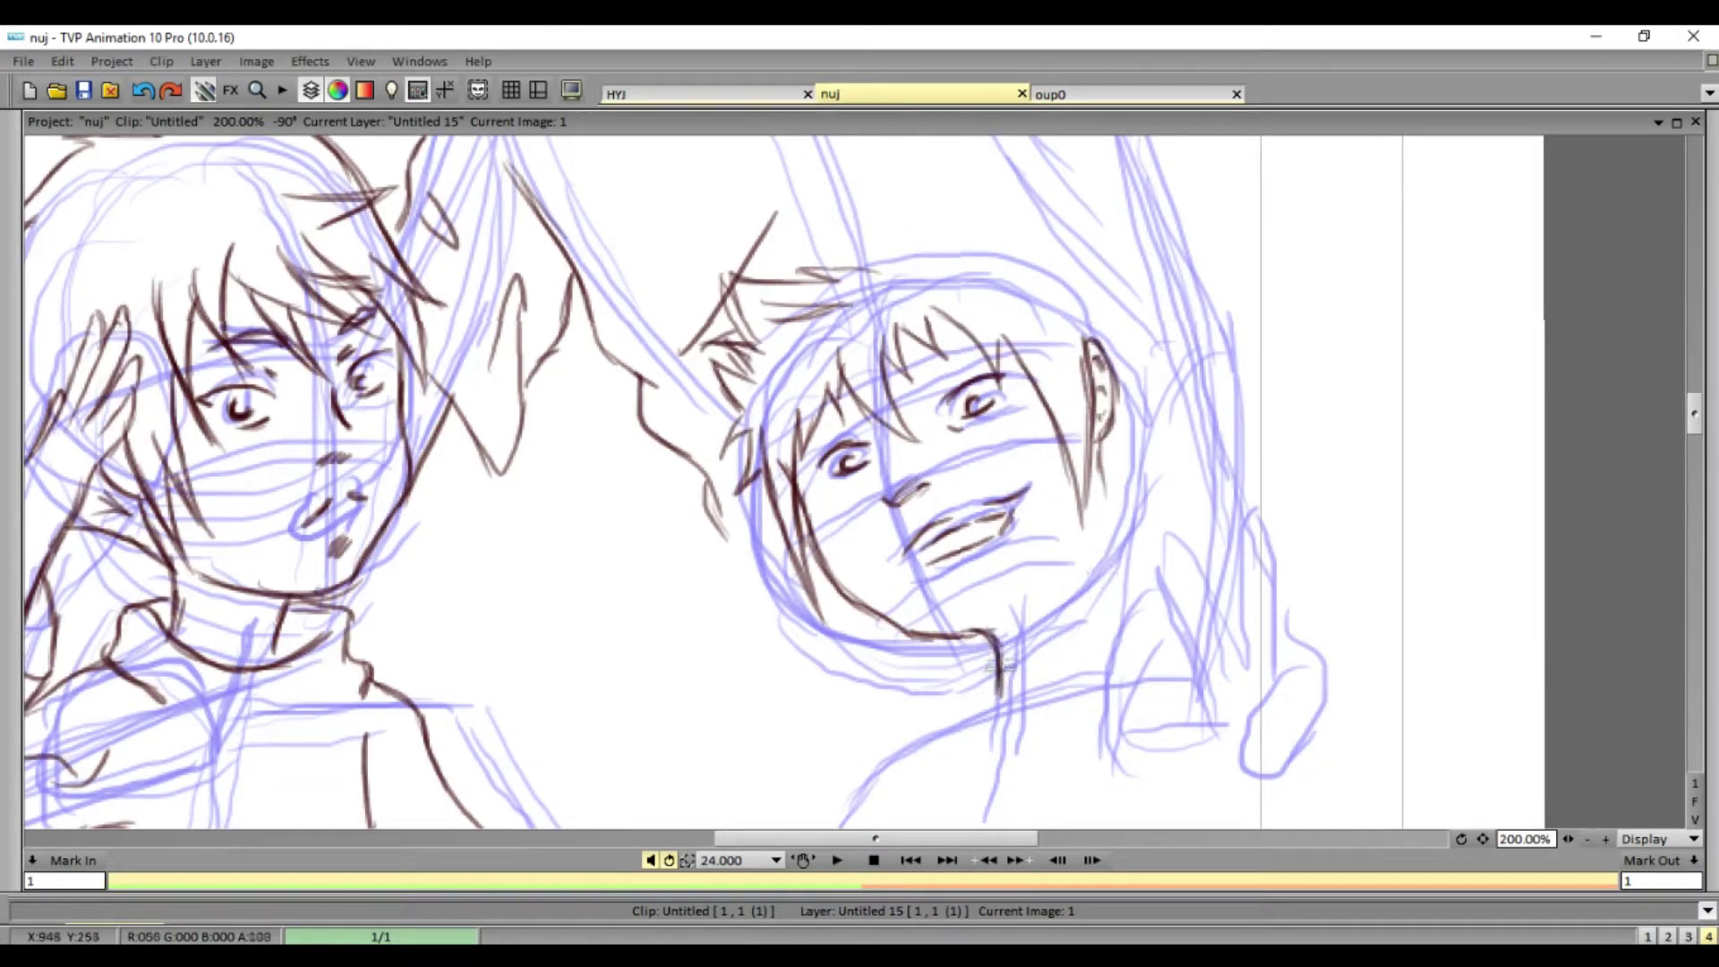
{"action": "left_click_drag", "start_coordinate": [1006, 576], "coordinate": [983, 606]}
{"action": "left_click_drag", "start_coordinate": [1035, 577], "coordinate": [998, 616]}
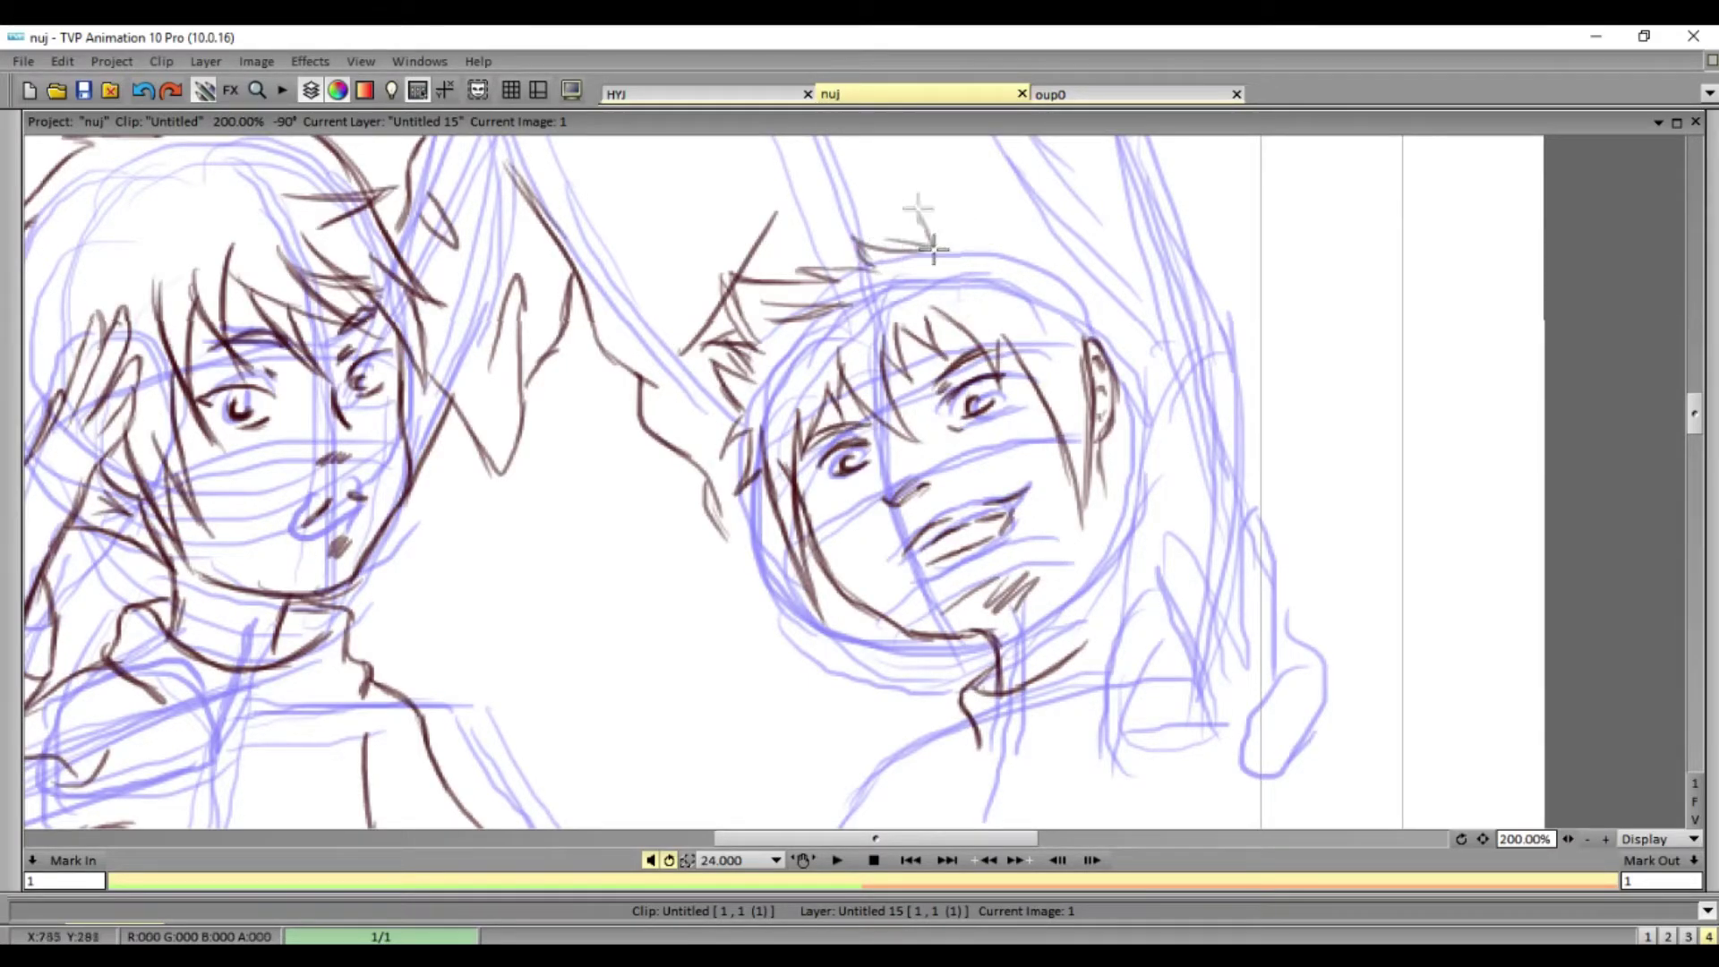
{"action": "mouse_move", "coordinate": [968, 217]}
{"action": "left_mouse_down"}
{"action": "mouse_move", "coordinate": [1079, 262]}
{"action": "mouse_move", "coordinate": [1130, 402]}
{"action": "mouse_move", "coordinate": [1117, 573]}
{"action": "left_mouse_up"}
{"action": "left_click_drag", "start_coordinate": [1106, 461], "coordinate": [1100, 564]}
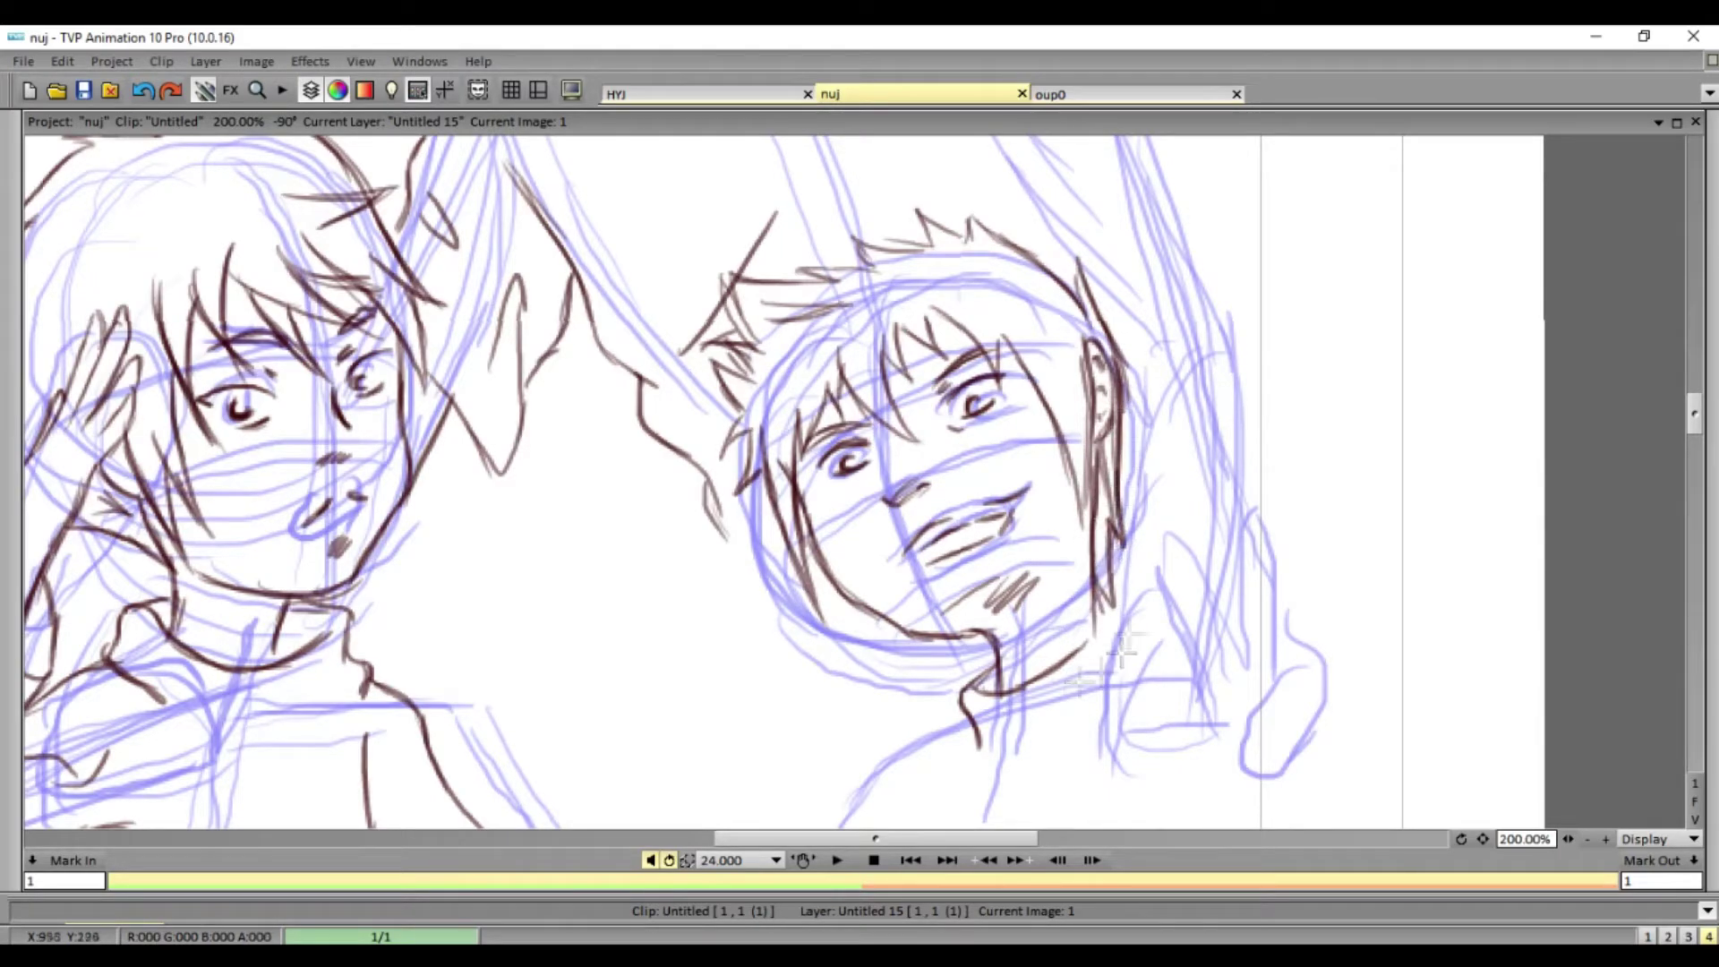
- Hatch shading below the neck and outline the raised V-sign fingers
{"action": "scroll", "coordinate": [1121, 645], "scroll_direction": "down", "scroll_amount": 3}
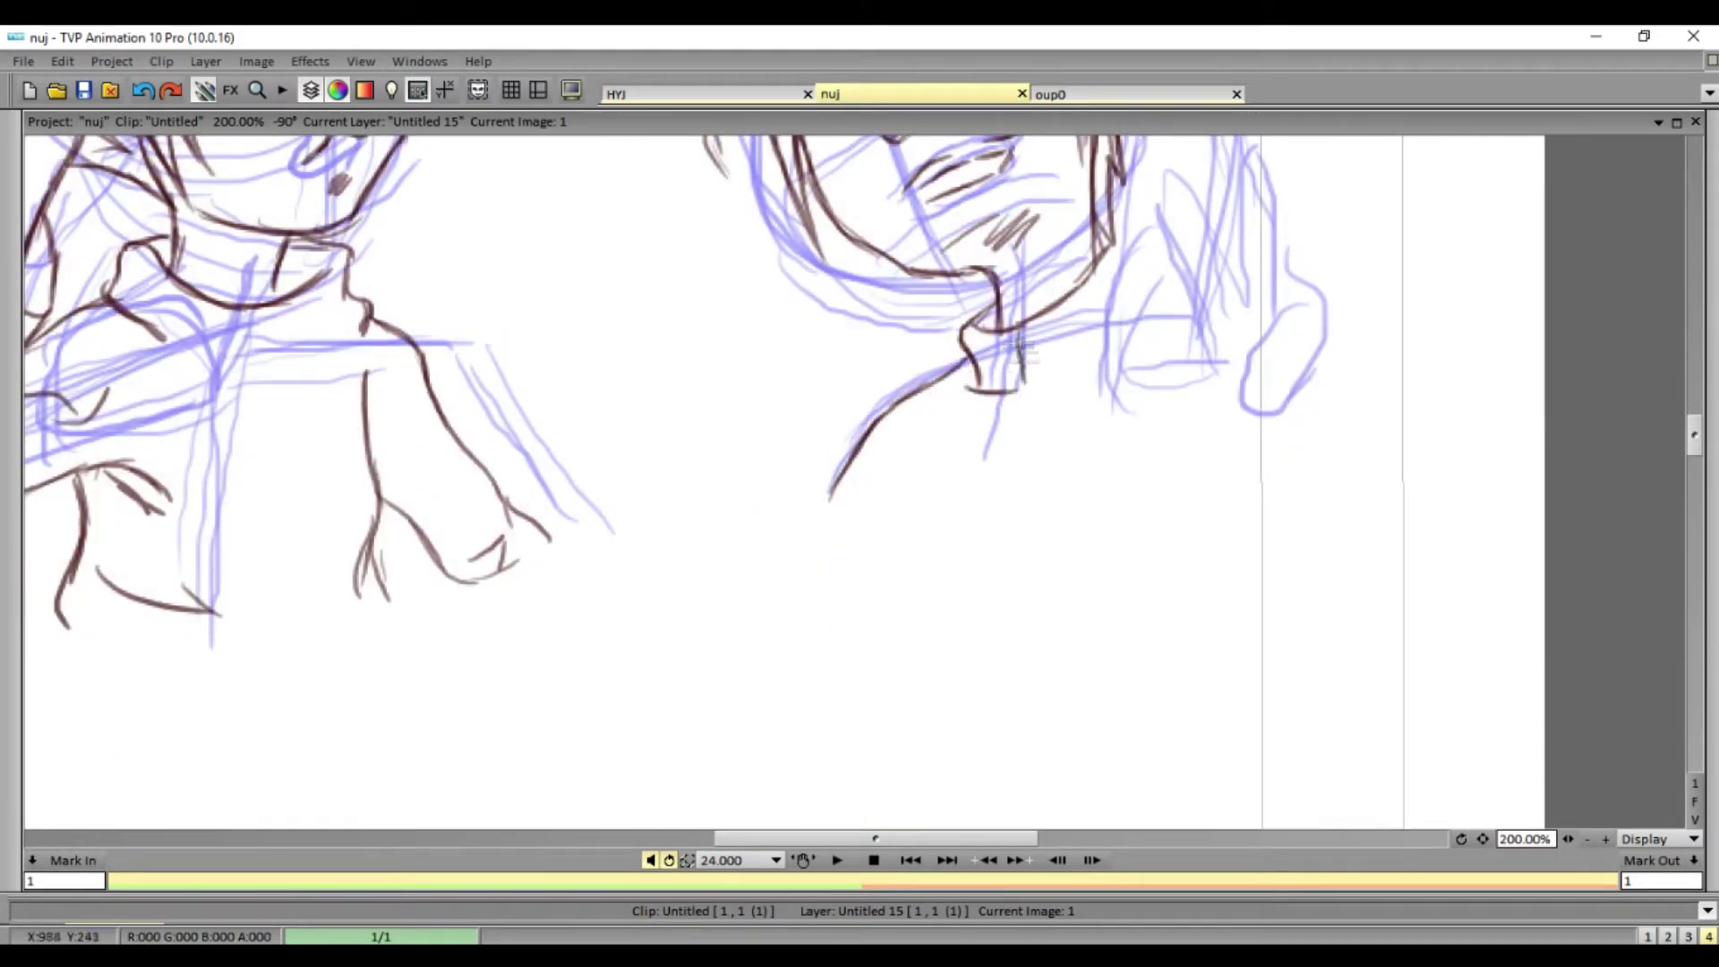
{"action": "left_click_drag", "start_coordinate": [965, 403], "coordinate": [891, 445]}
{"action": "left_click_drag", "start_coordinate": [951, 412], "coordinate": [905, 439]}
{"action": "scroll", "coordinate": [1164, 394], "scroll_direction": "up", "scroll_amount": 2}
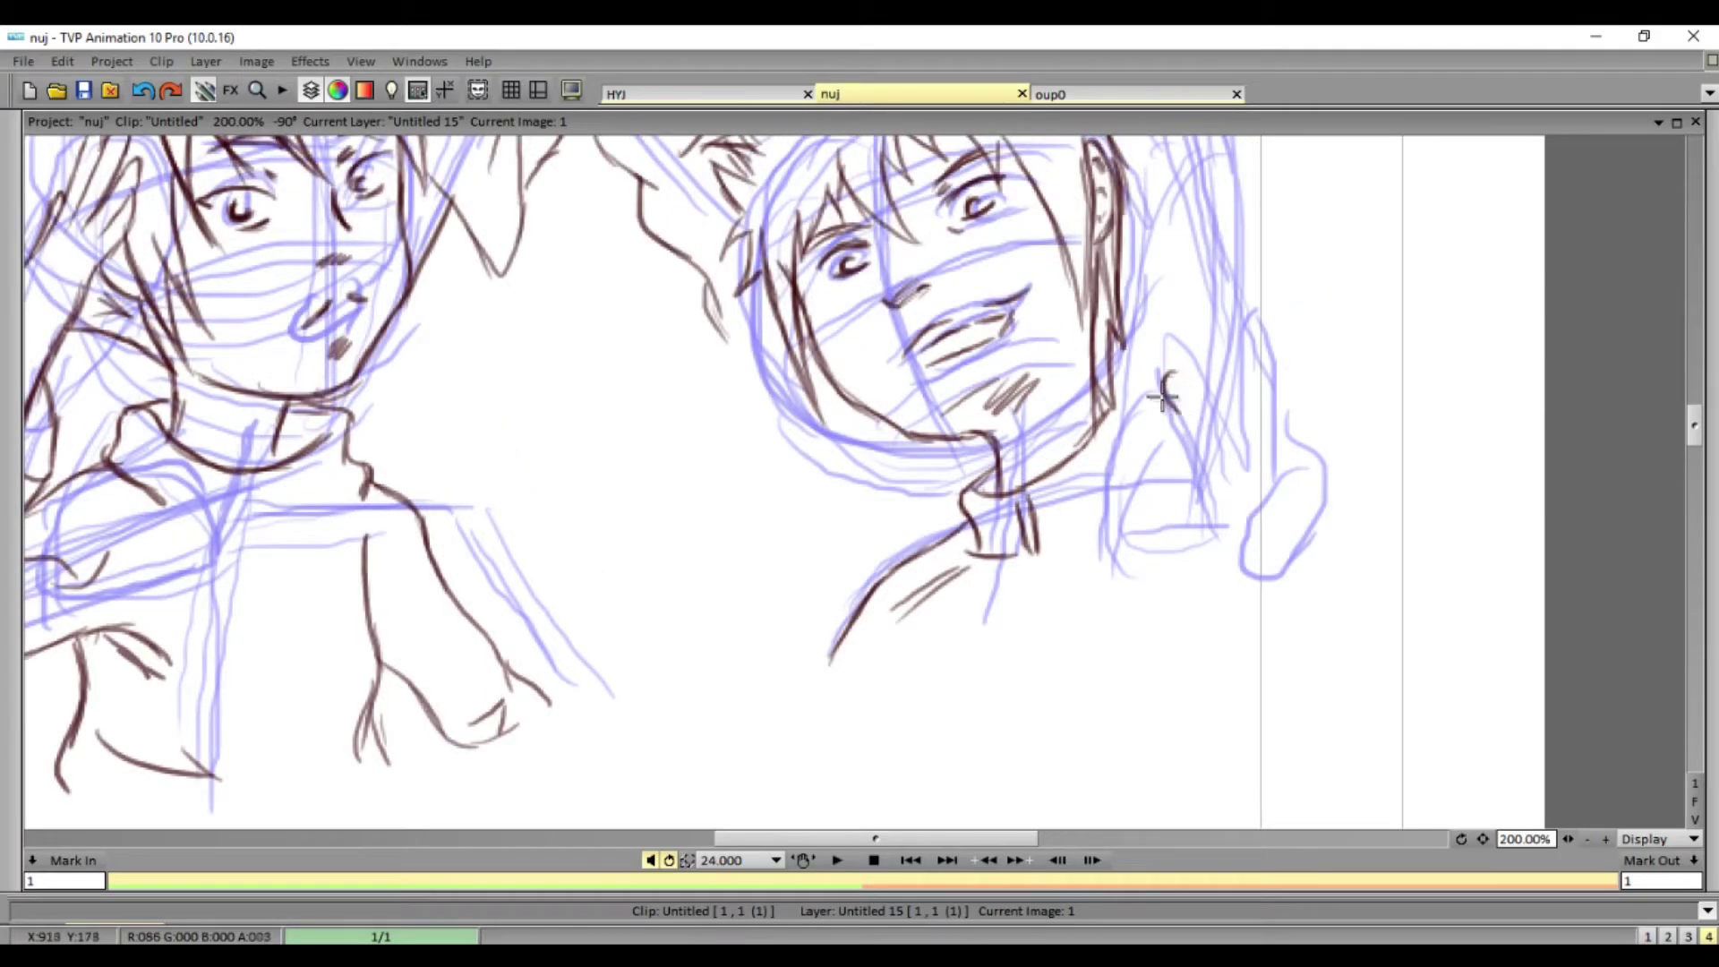
{"action": "left_click_drag", "start_coordinate": [1243, 333], "coordinate": [1293, 568]}
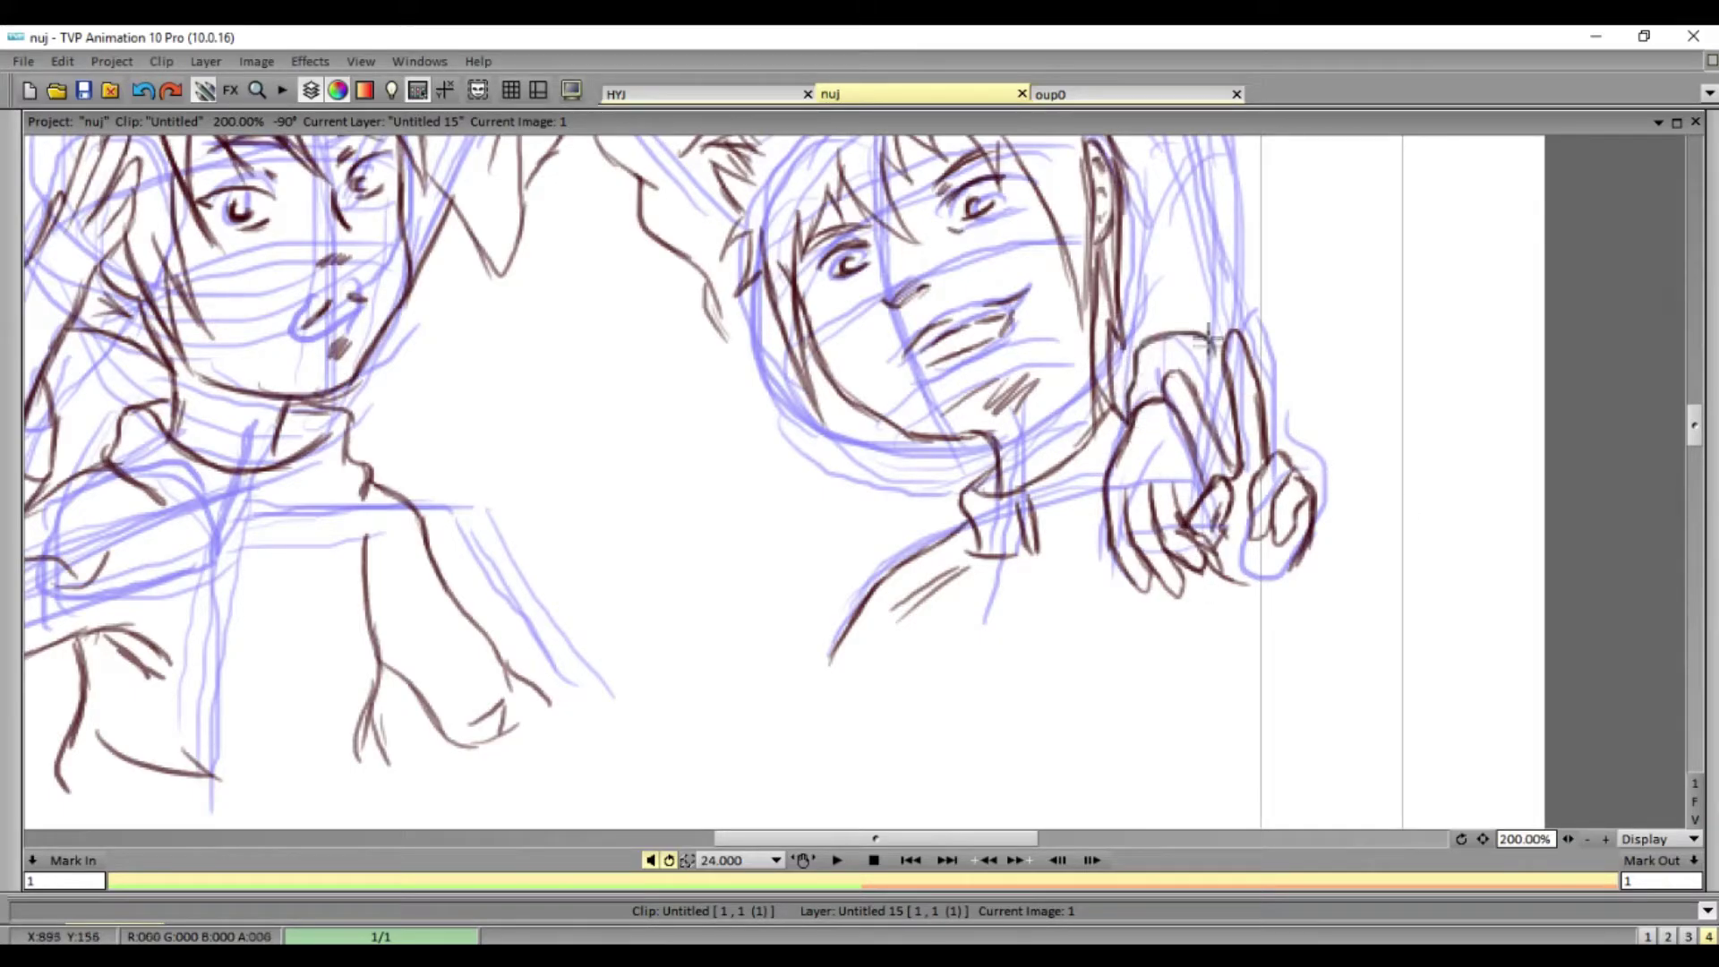
- Ink the tall boy's shoulder line, hair strands and long shoulder-and-back contour
{"action": "scroll", "coordinate": [1343, 564], "scroll_direction": "up", "scroll_amount": 5}
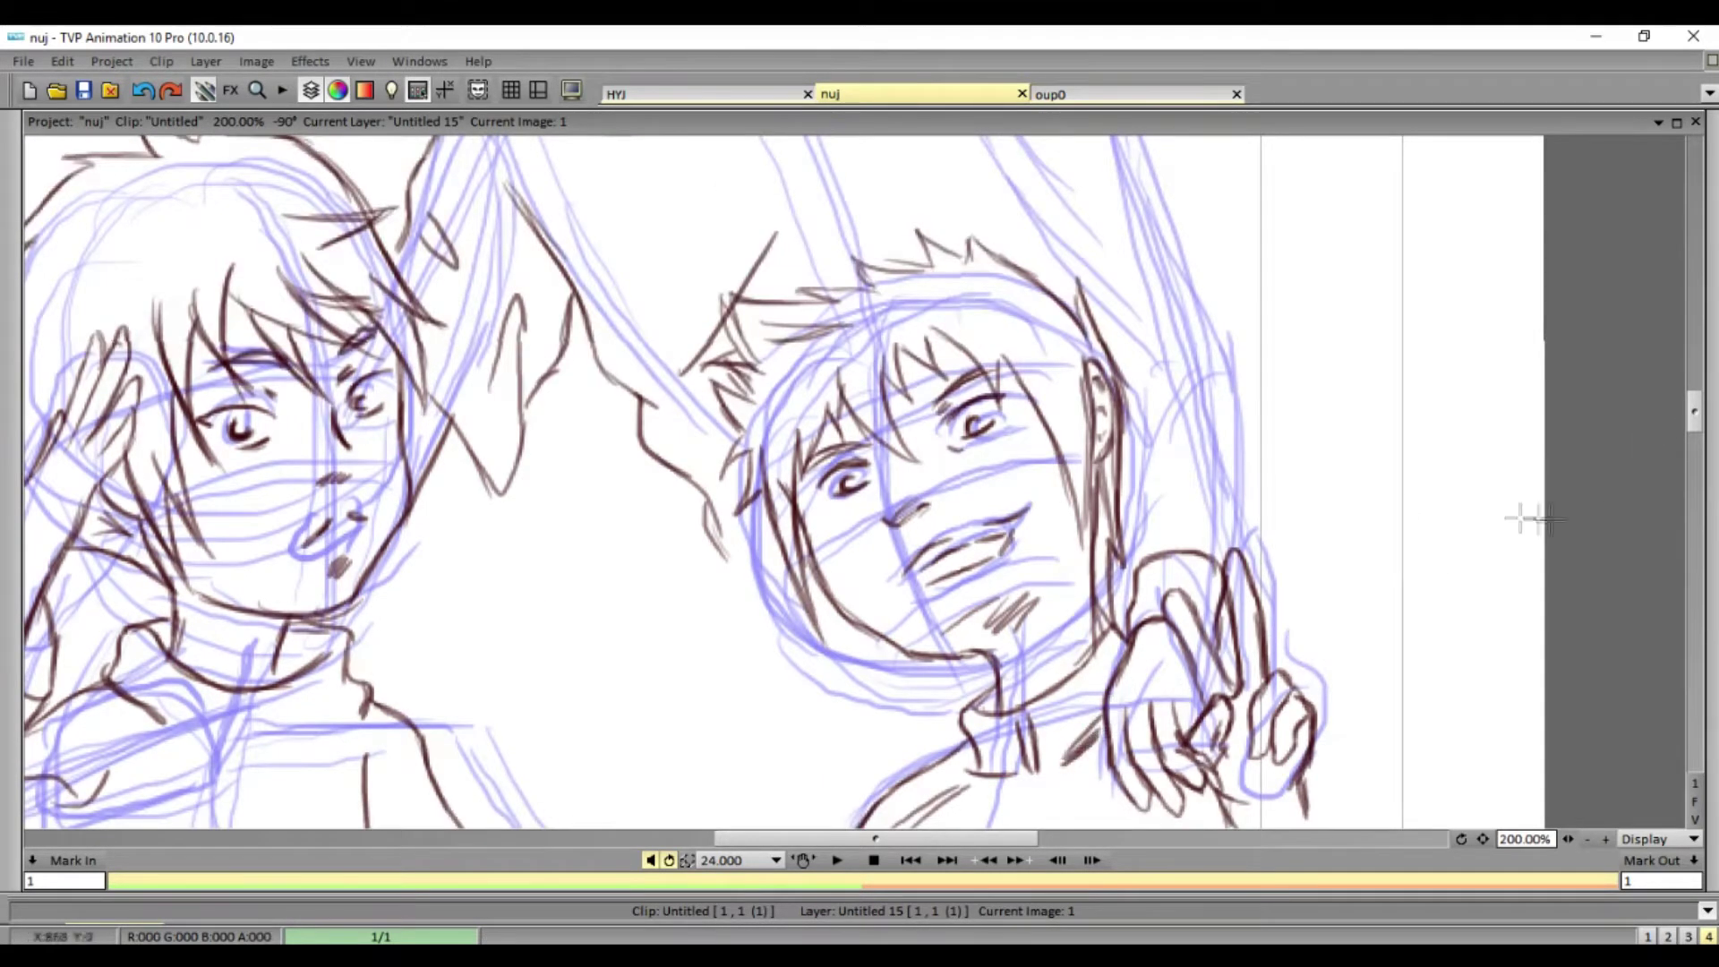
{"action": "scroll", "coordinate": [1343, 564], "scroll_direction": "up", "scroll_amount": 5}
{"action": "left_click_drag", "start_coordinate": [878, 207], "coordinate": [1057, 240]}
{"action": "left_click_drag", "start_coordinate": [949, 407], "coordinate": [1039, 550]}
{"action": "left_click_drag", "start_coordinate": [896, 429], "coordinate": [1007, 578]}
{"action": "left_click_drag", "start_coordinate": [985, 520], "coordinate": [1030, 573]}
{"action": "left_click_drag", "start_coordinate": [1057, 250], "coordinate": [1232, 582]}
- Ink the right boy's jaw and neck line and the line down his right shoulder
{"action": "scroll", "coordinate": [1119, 538], "scroll_direction": "down", "scroll_amount": 5}
{"action": "left_click_drag", "start_coordinate": [725, 519], "coordinate": [859, 761]}
{"action": "left_click_drag", "start_coordinate": [772, 663], "coordinate": [938, 631]}
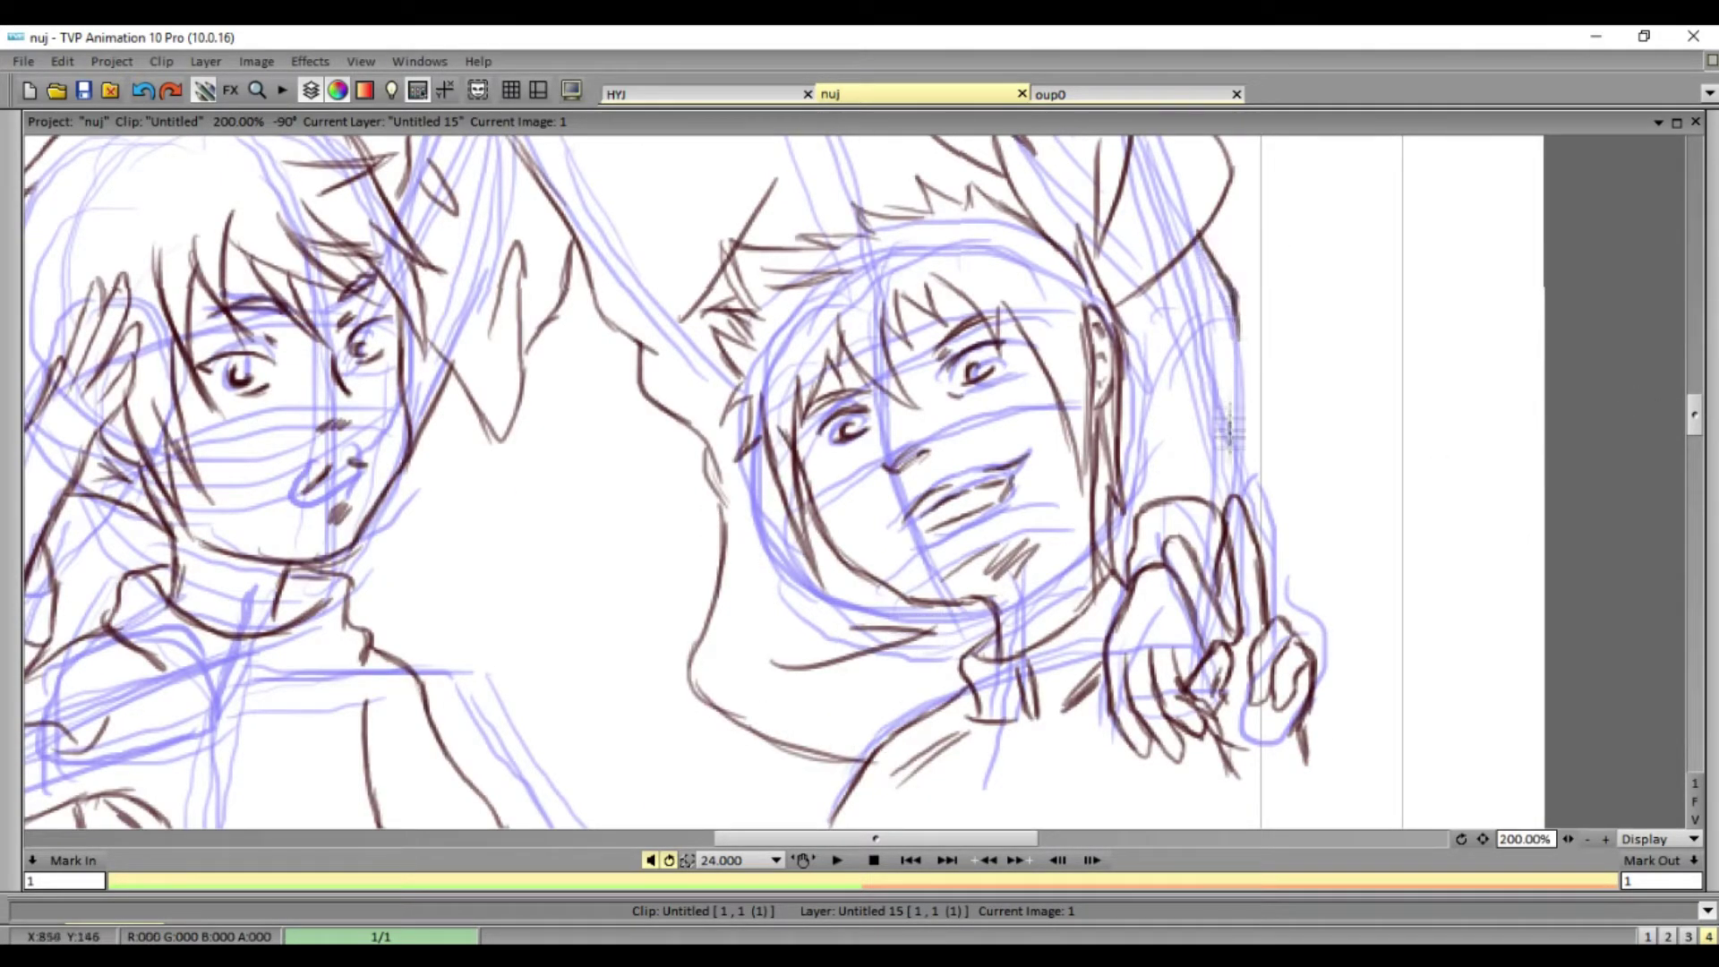
{"action": "scroll", "coordinate": [1001, 291], "scroll_direction": "up", "scroll_amount": 5}
{"action": "left_click_drag", "start_coordinate": [1001, 291], "coordinate": [940, 470]}
{"action": "scroll", "coordinate": [940, 470], "scroll_direction": "down", "scroll_amount": 5}
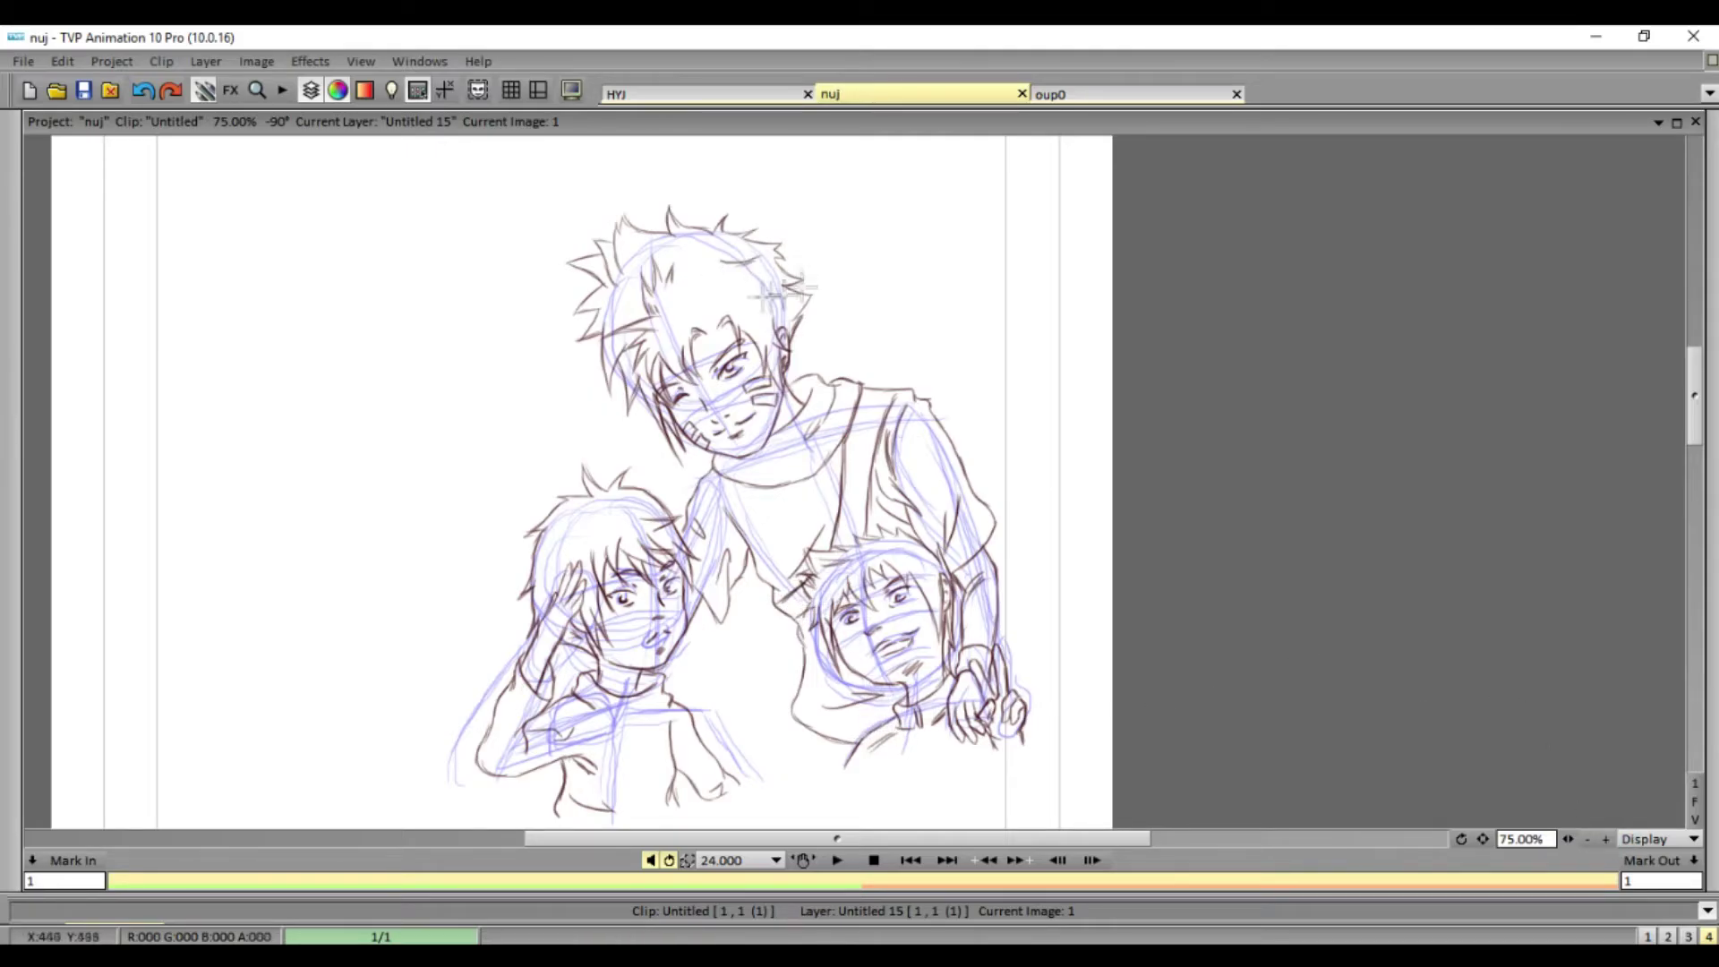
- Add a new layer and draw a panel border around the three-figure group
{"action": "scroll", "coordinate": [859, 483], "scroll_direction": "down", "scroll_amount": 3}
{"action": "key", "text": "Tab"}
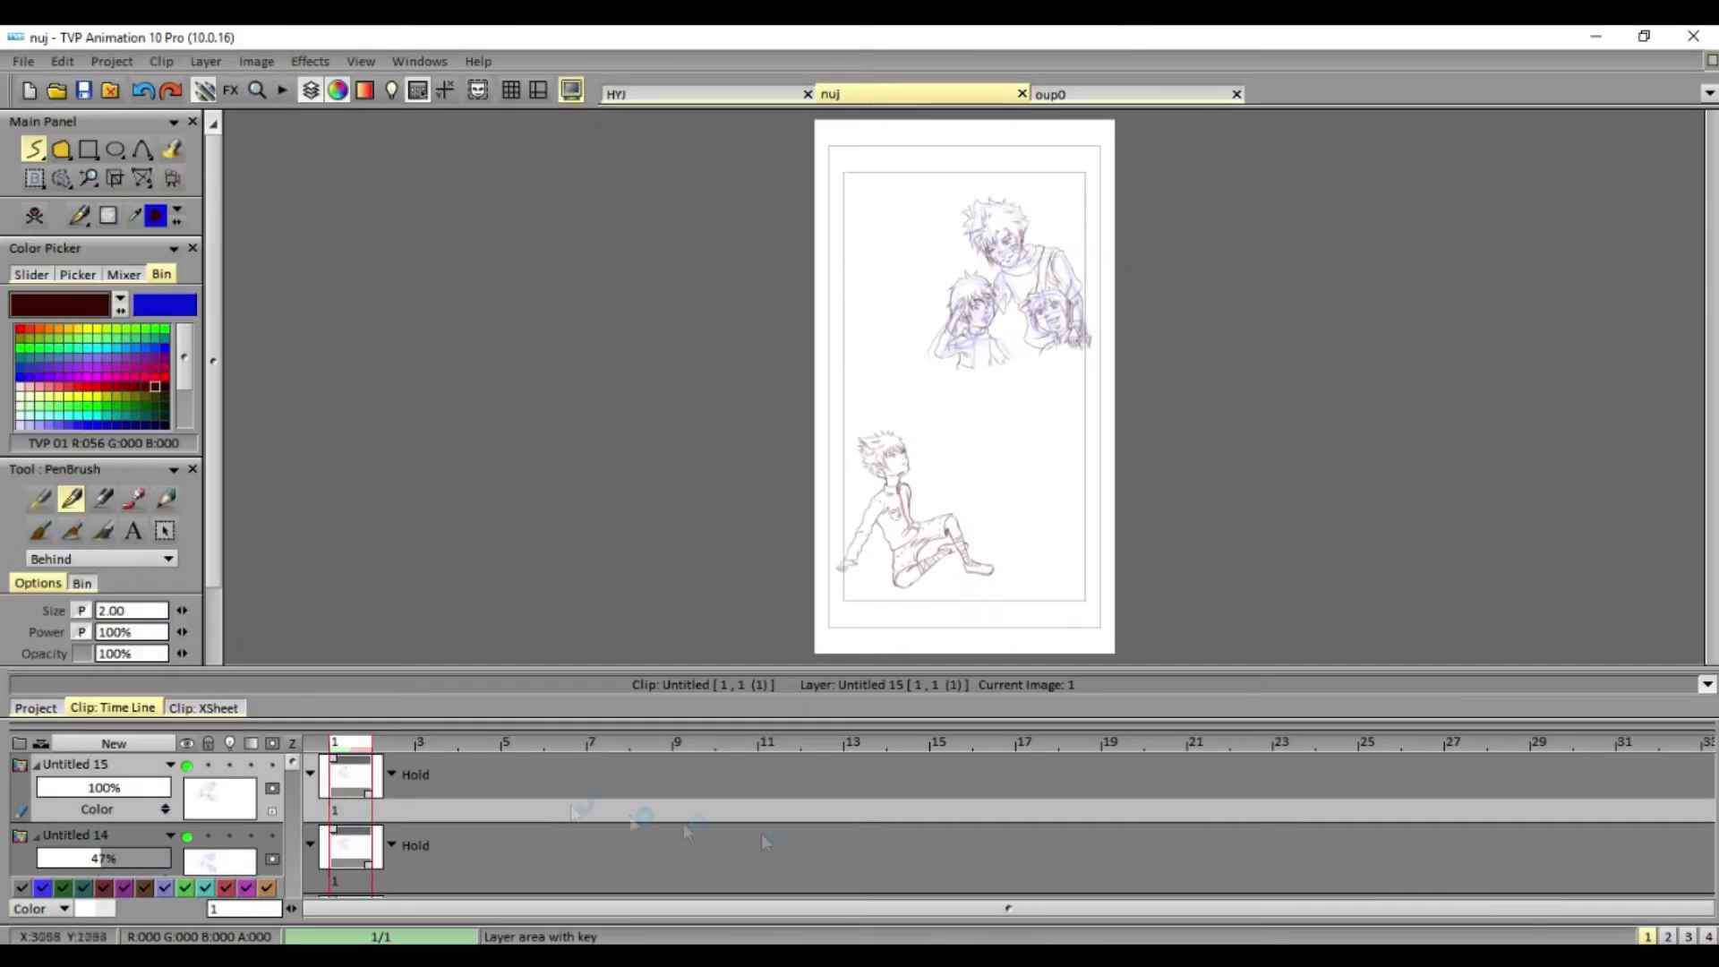
{"action": "key", "text": "Tab"}
{"action": "scroll", "coordinate": [403, 481], "scroll_direction": "up", "scroll_amount": 2}
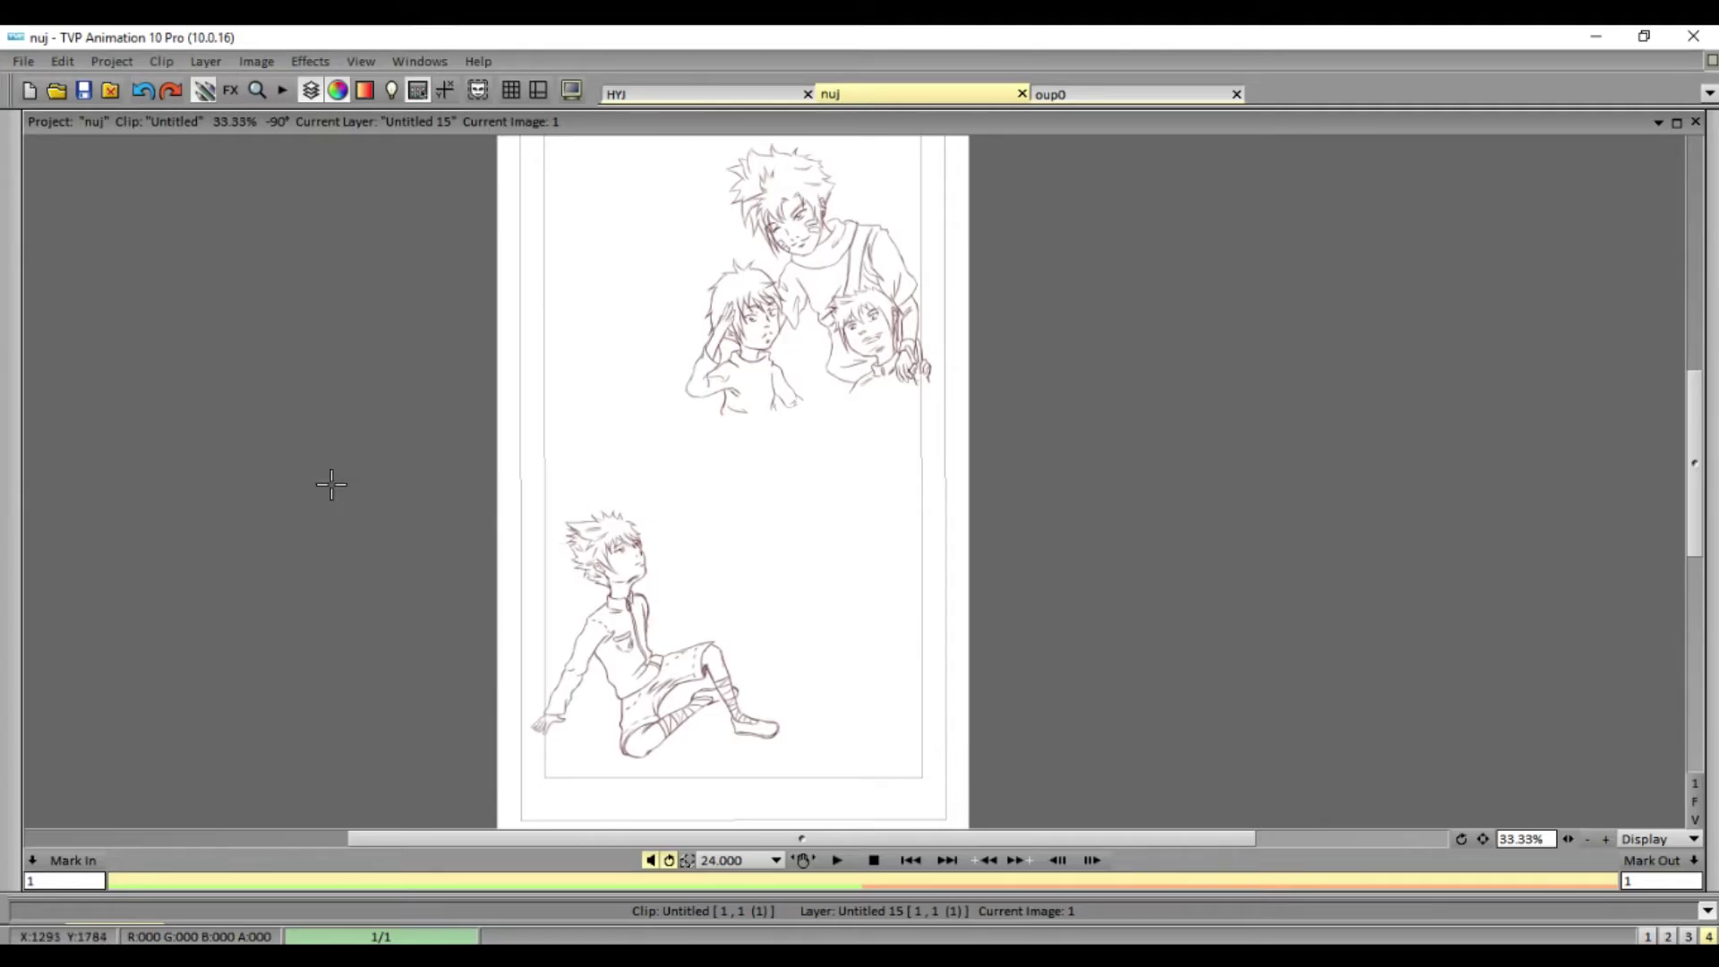
{"action": "key", "text": "Tab"}
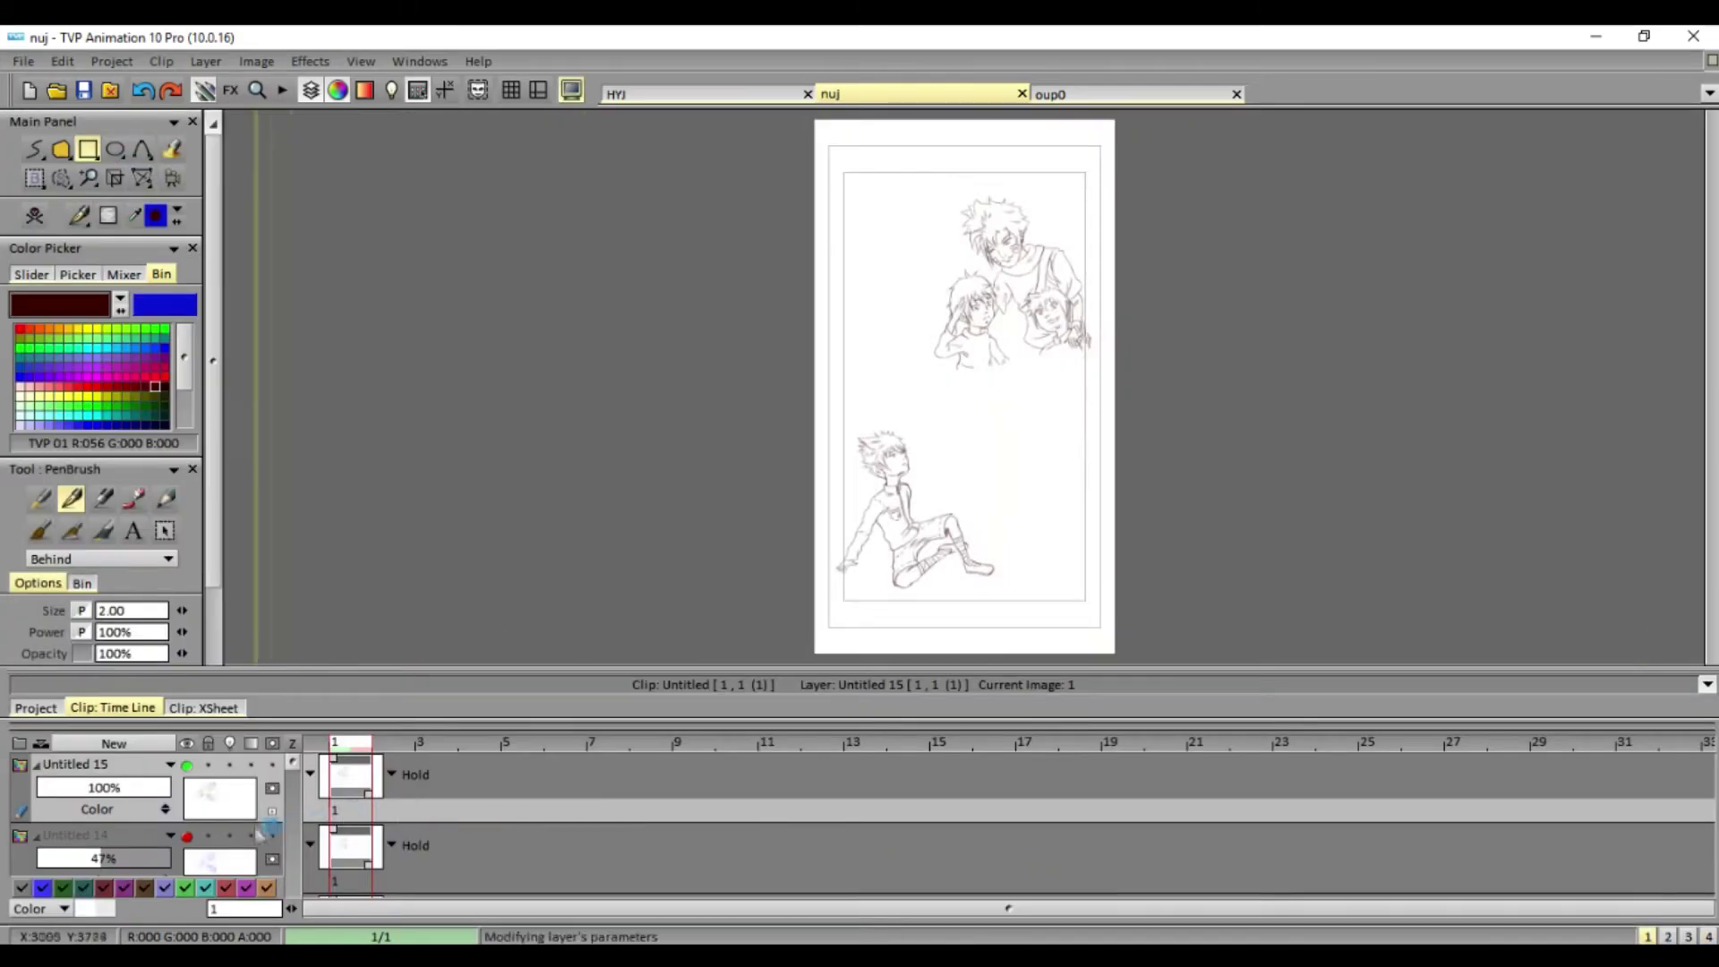
{"action": "left_click", "coordinate": [113, 743]}
{"action": "left_click", "coordinate": [608, 593]}
{"action": "key", "text": "Tab"}
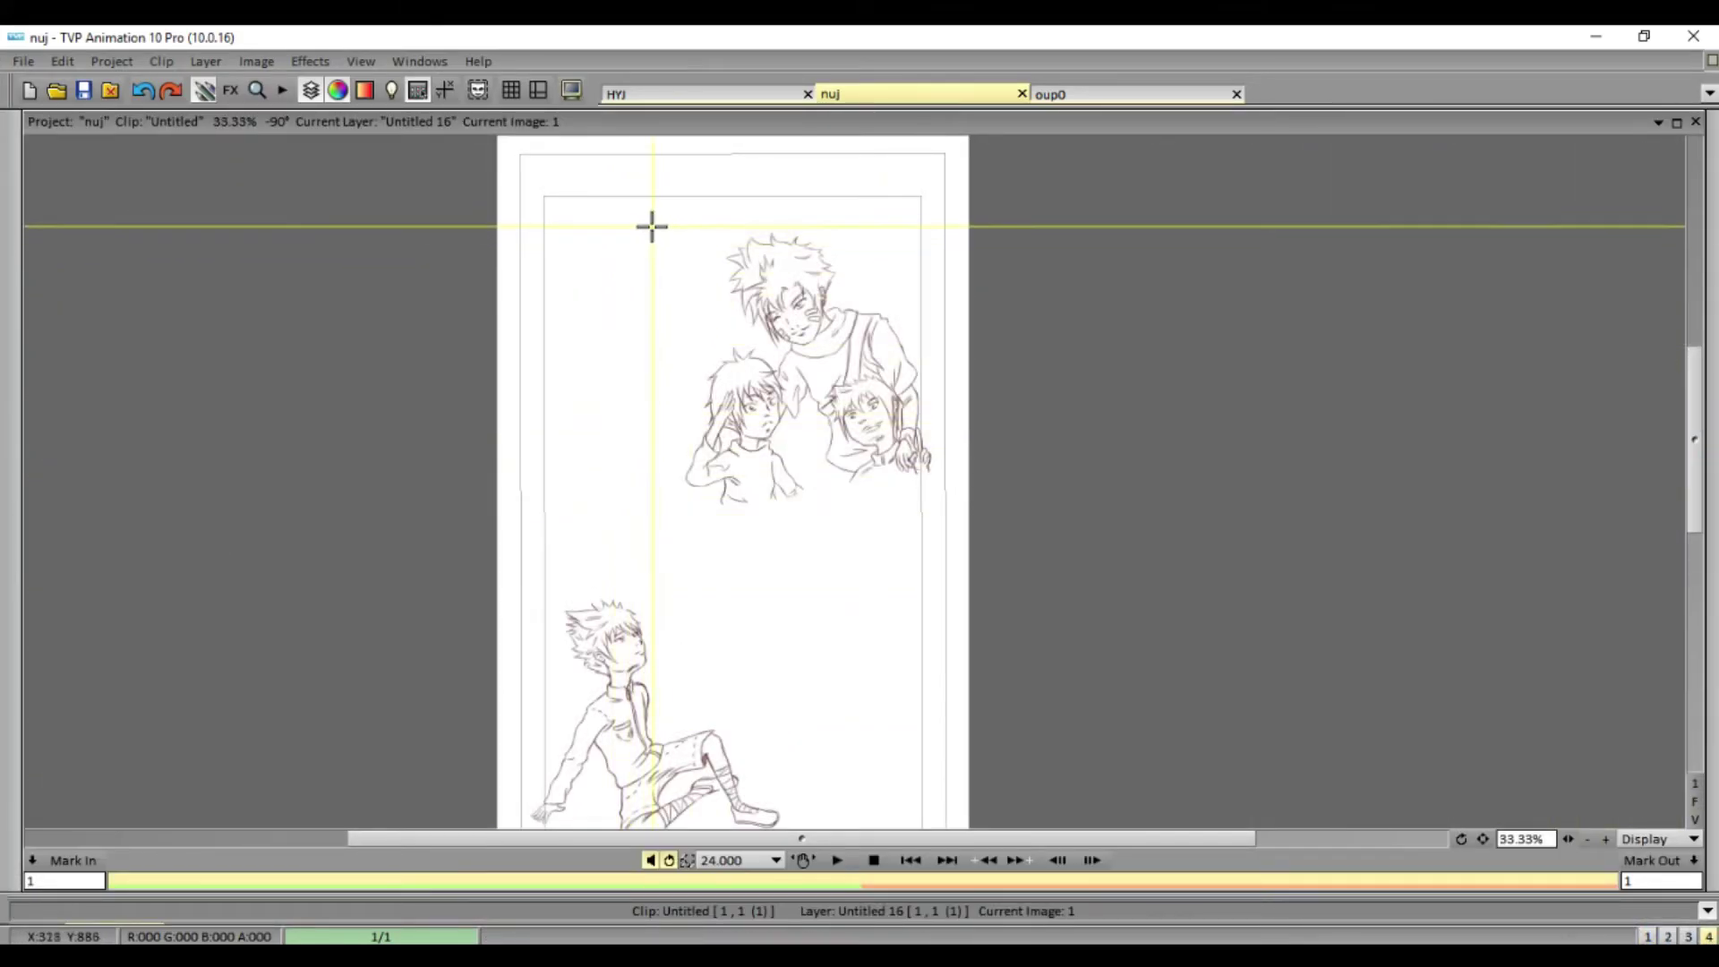
{"action": "left_click_drag", "start_coordinate": [676, 206], "coordinate": [933, 504]}
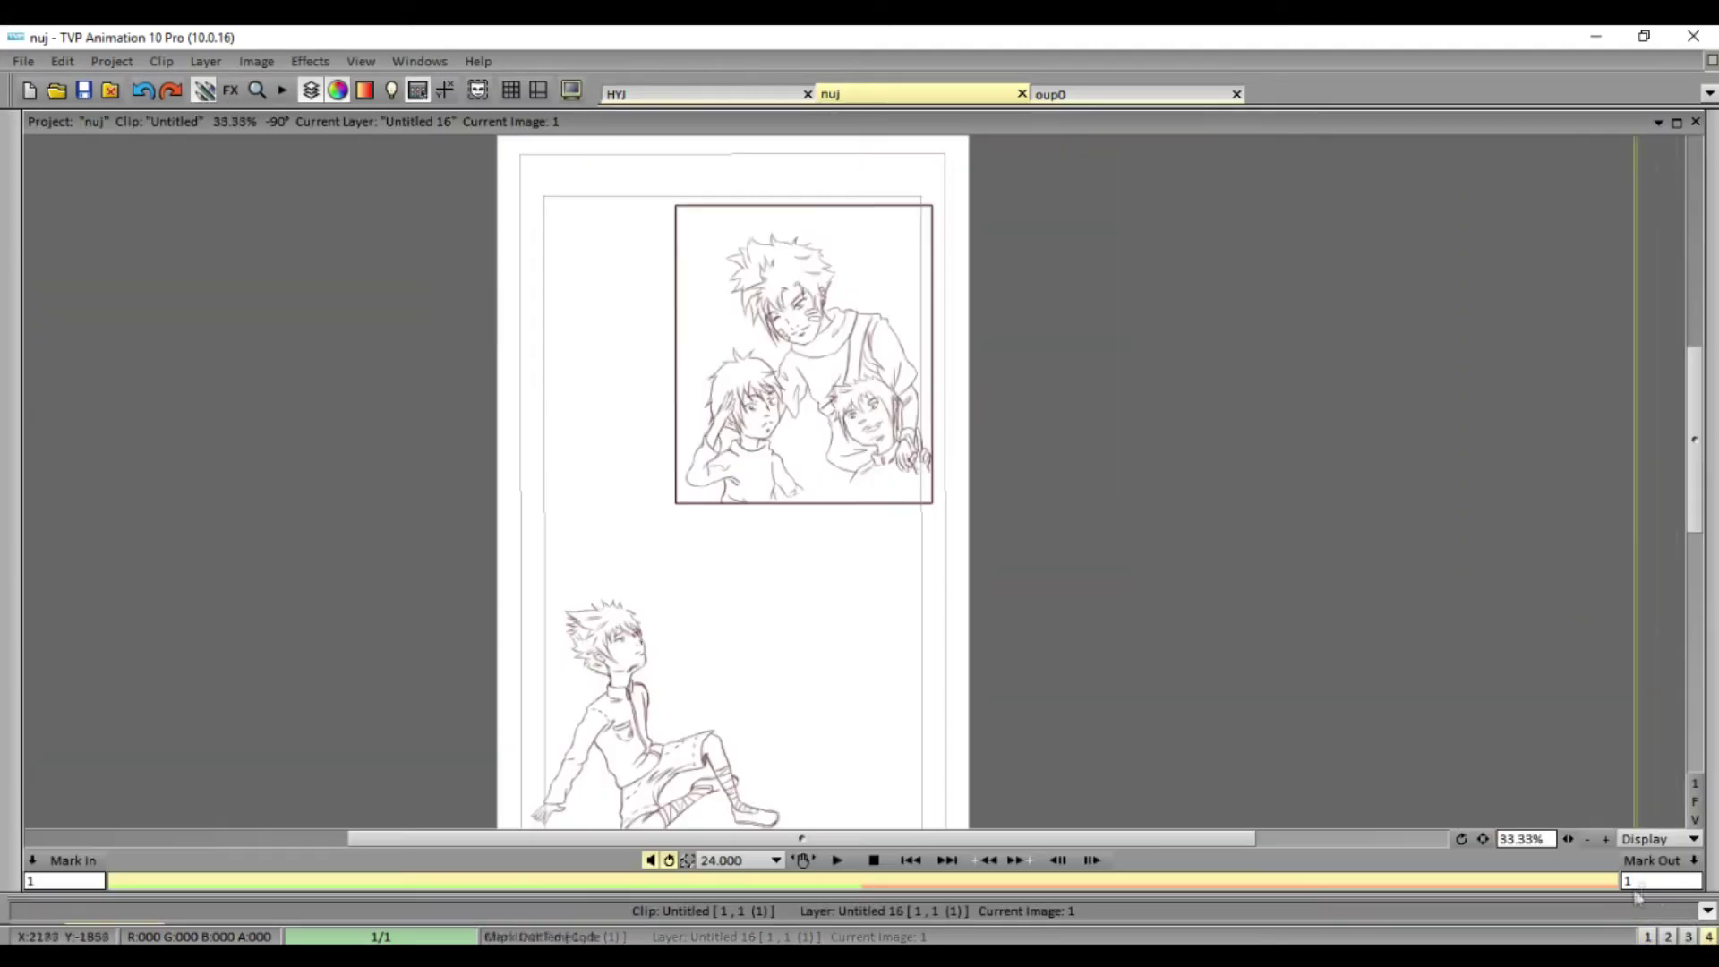
- Cut the group panel area as a brush with the Rectangle CutBrush
{"action": "key", "text": "slash"}
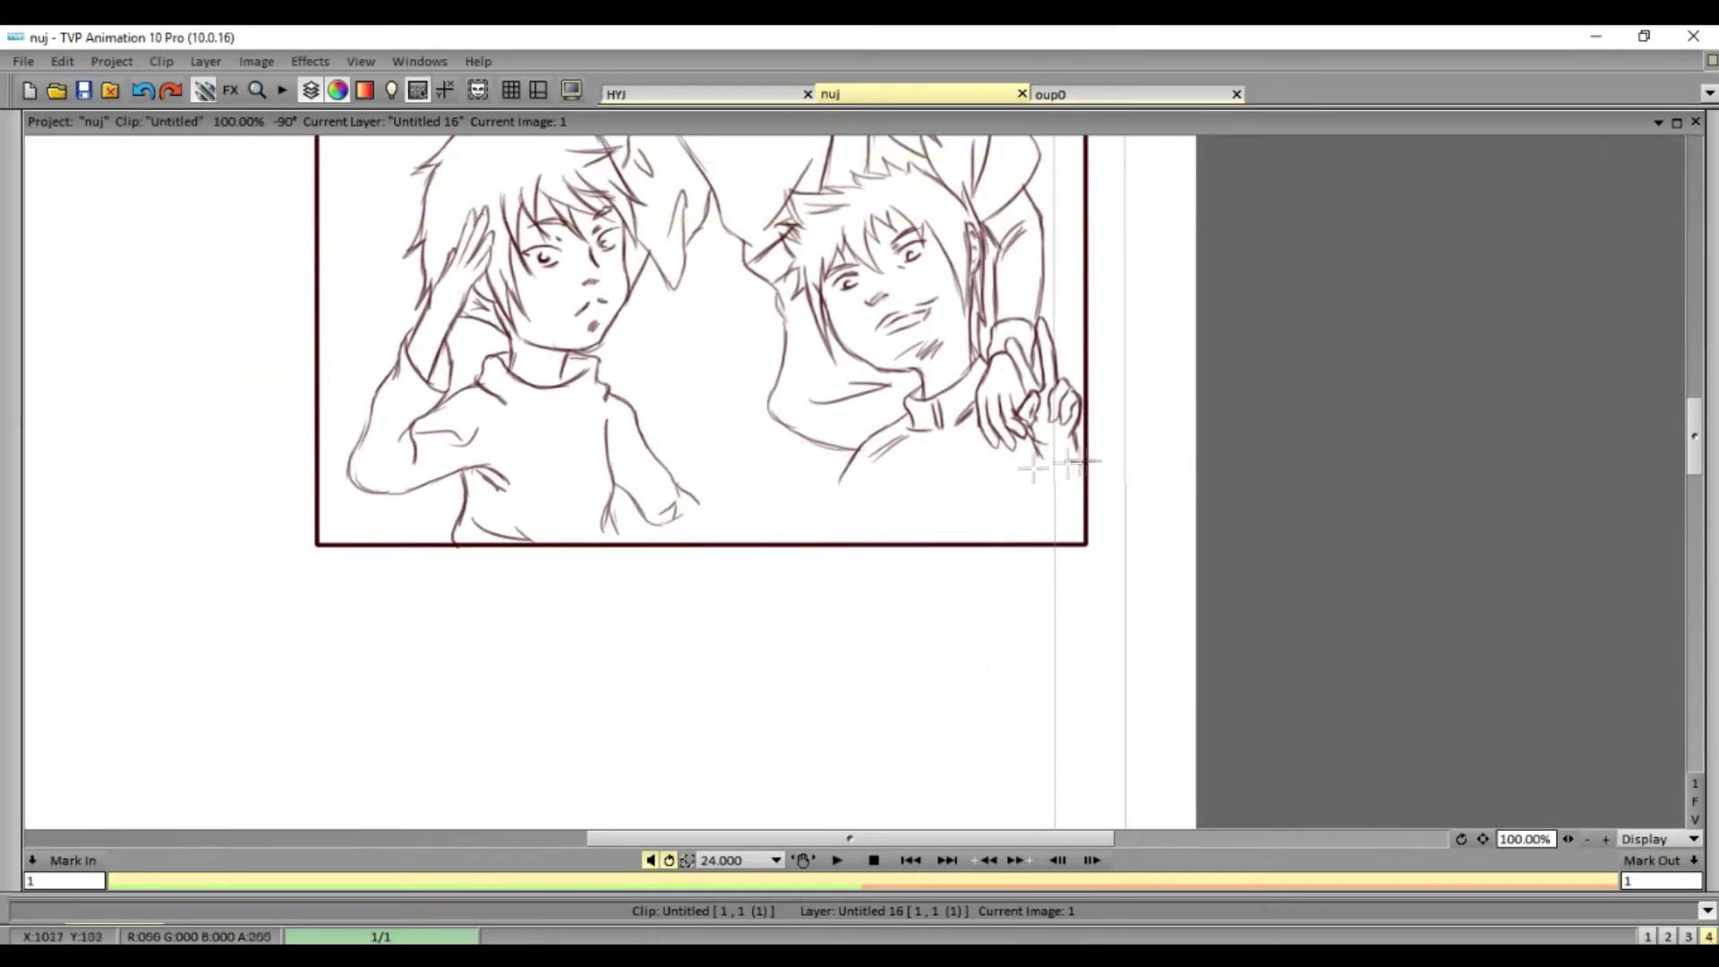
{"action": "scroll", "coordinate": [1074, 461], "scroll_direction": "up", "scroll_amount": 3}
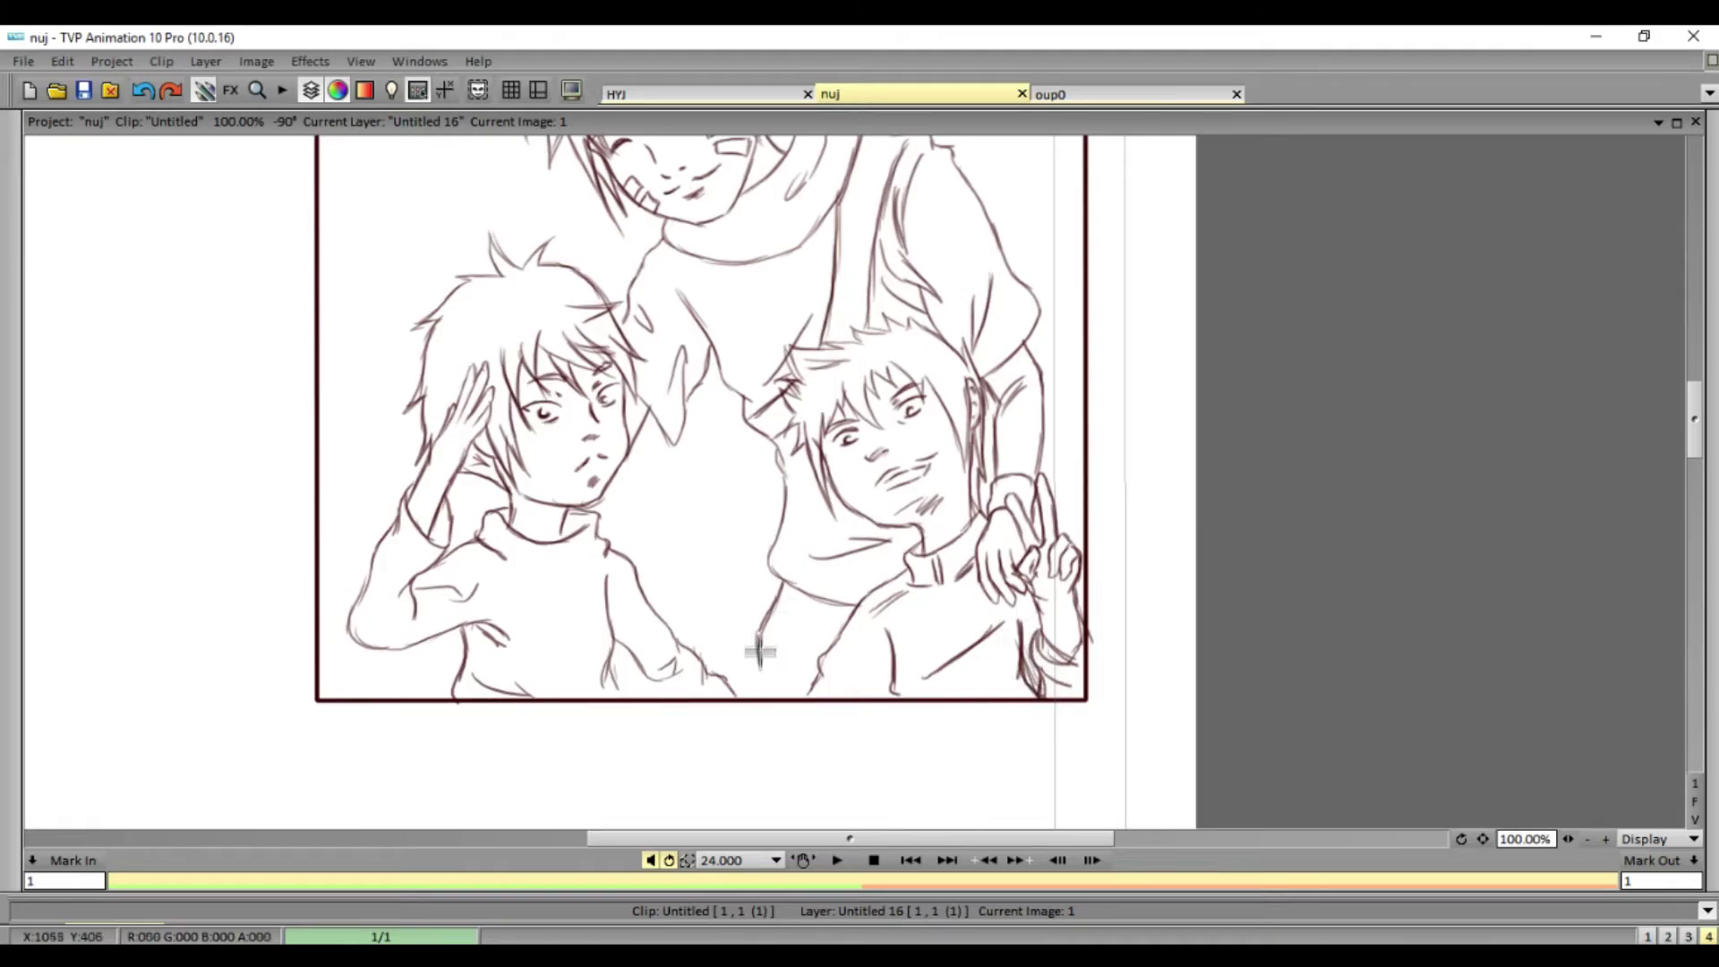
{"action": "key", "text": "minus"}
{"action": "key", "text": "minus"}
{"action": "key", "text": "minus"}
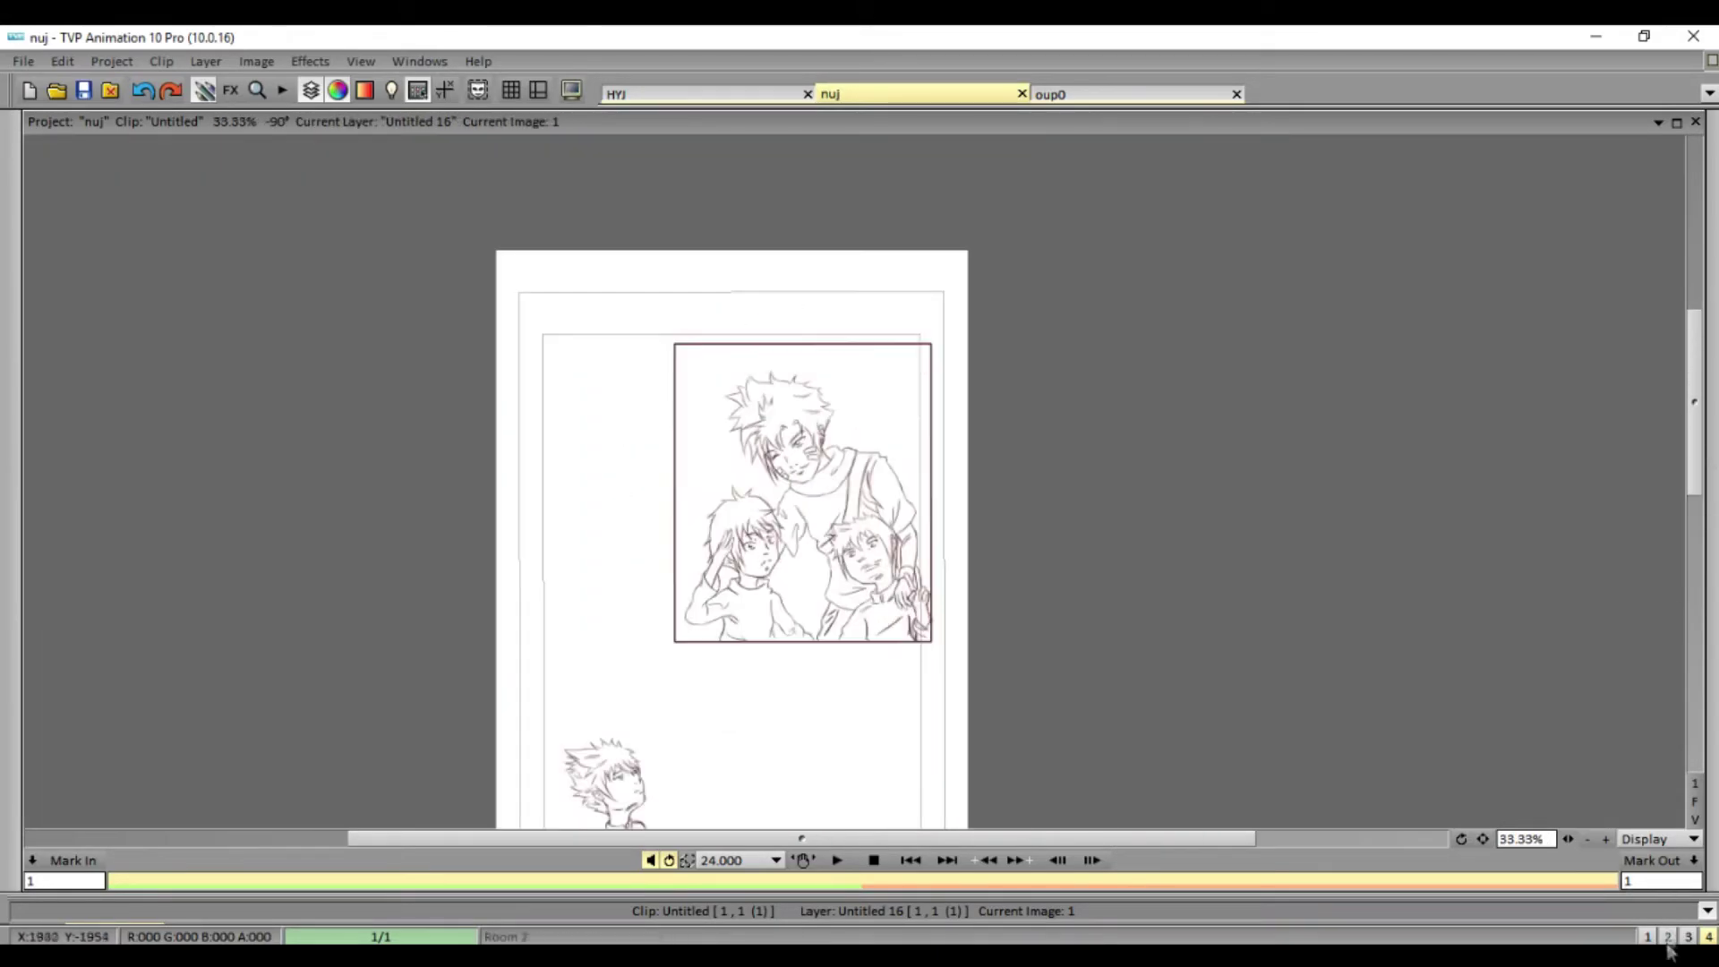
{"action": "left_click", "coordinate": [1648, 937]}
{"action": "left_click", "coordinate": [34, 177]}
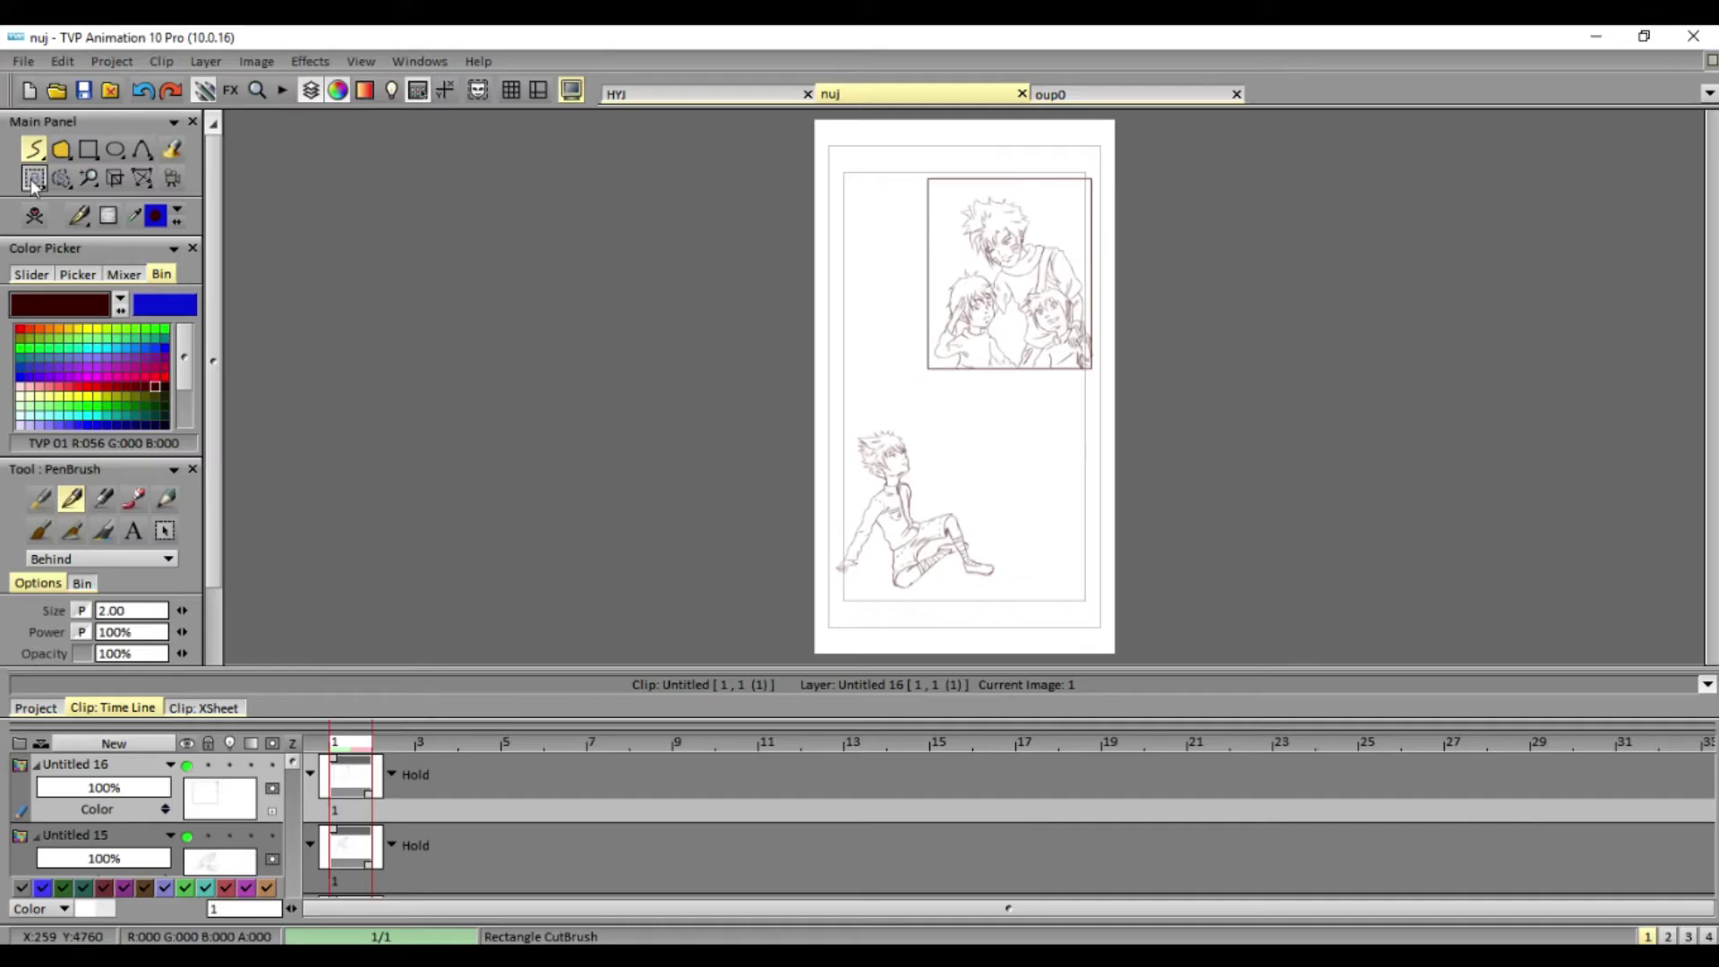
{"action": "left_click_drag", "start_coordinate": [1053, 363], "coordinate": [1091, 368]}
- Paste the panel onto a new layer and scale it to 118.4% with Transform
{"action": "key", "text": "ctrl+shift+n"}
{"action": "key", "text": "Return"}
{"action": "key", "text": "t"}
{"action": "left_click_drag", "start_coordinate": [926, 178], "coordinate": [914, 161]}
{"action": "key", "text": "Return"}
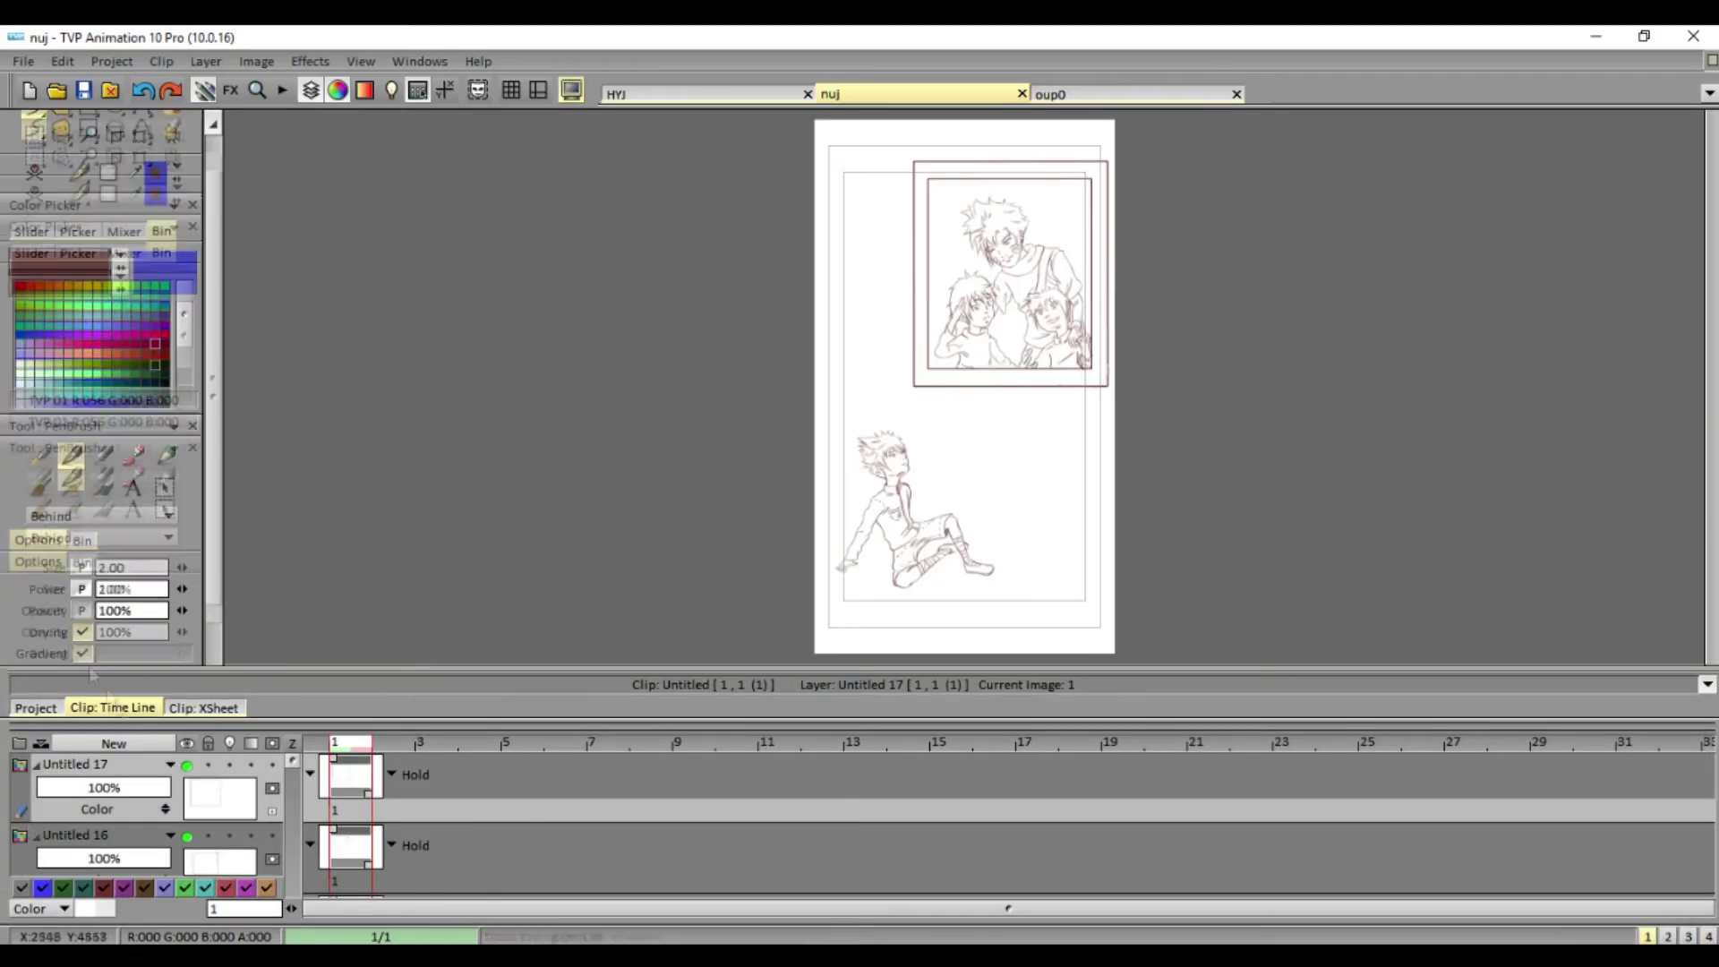
{"action": "scroll", "coordinate": [118, 794], "scroll_direction": "down", "scroll_amount": 1}
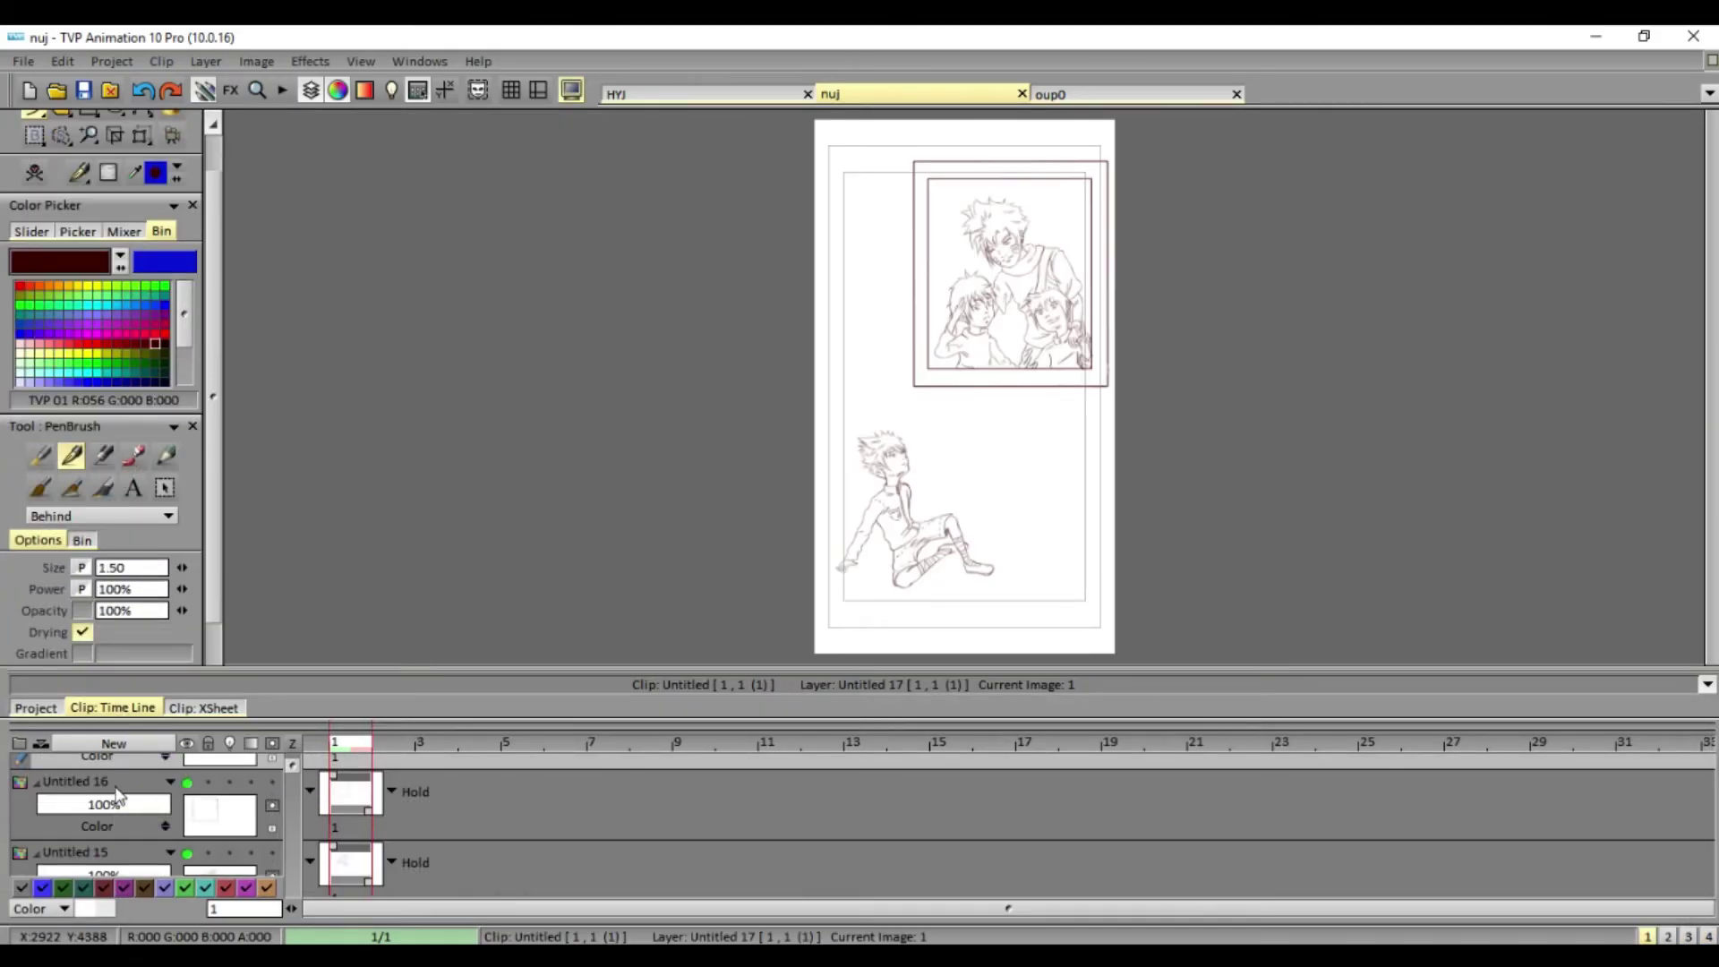
- Merge layers Untitled 17 and Untitled 16 into one
{"action": "right_click", "coordinate": [211, 788]}
{"action": "left_click", "coordinate": [242, 859]}
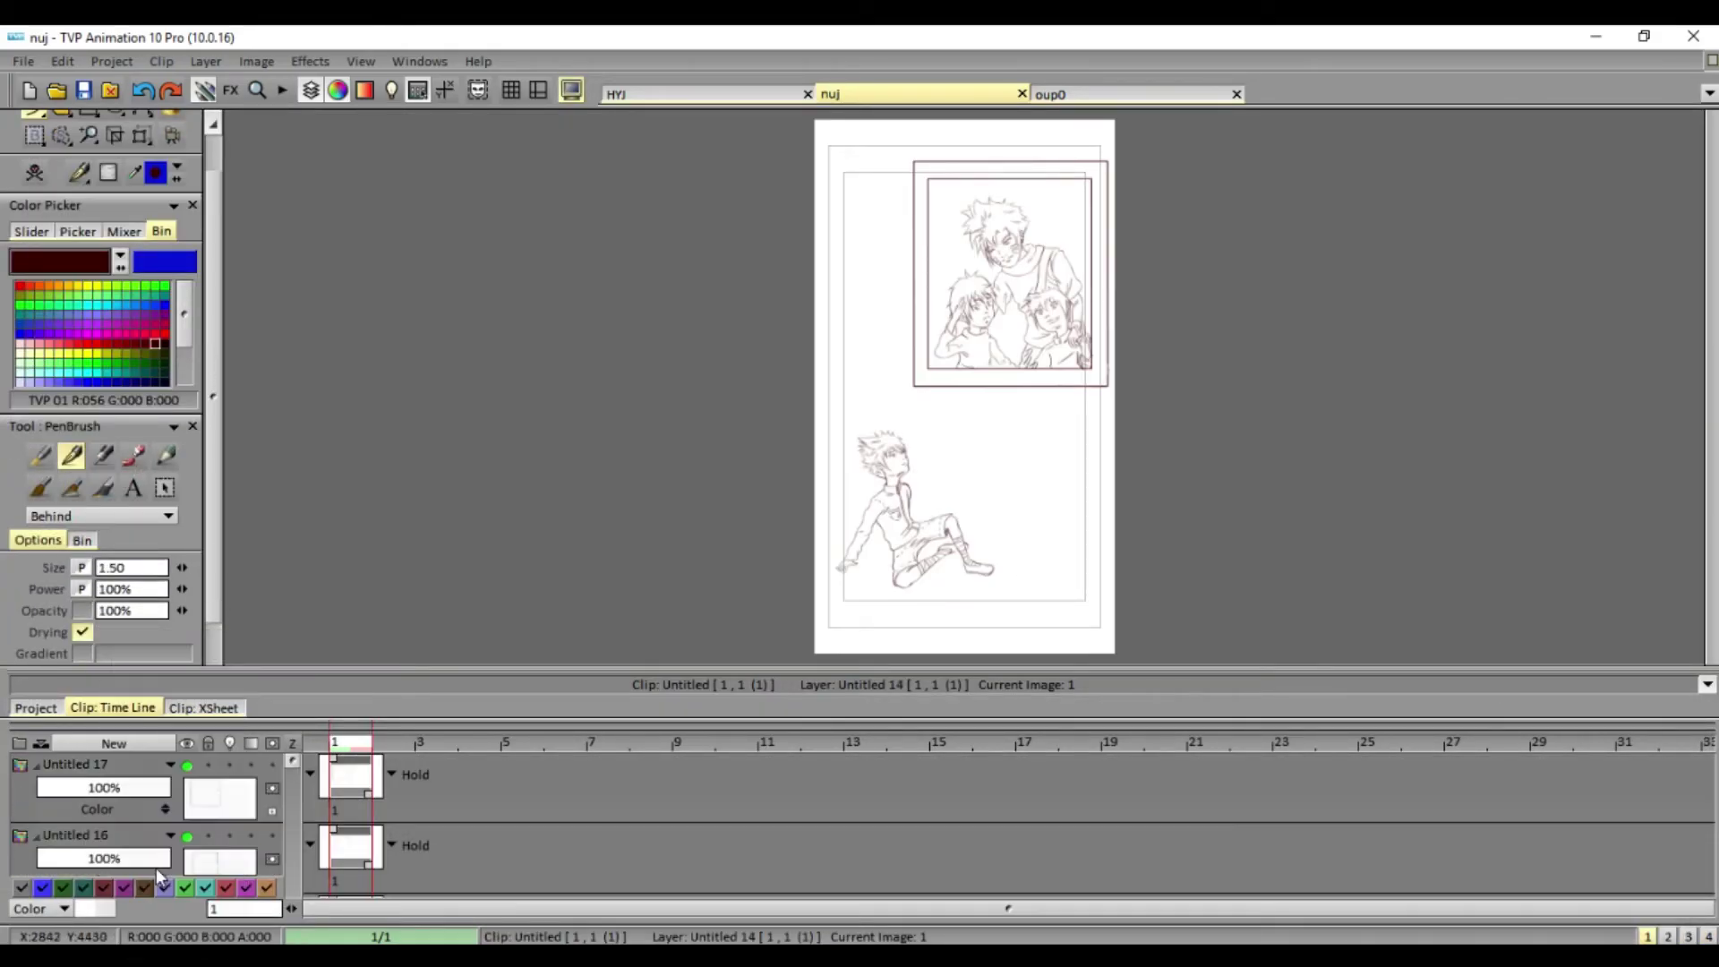
{"action": "left_click", "coordinate": [152, 797]}
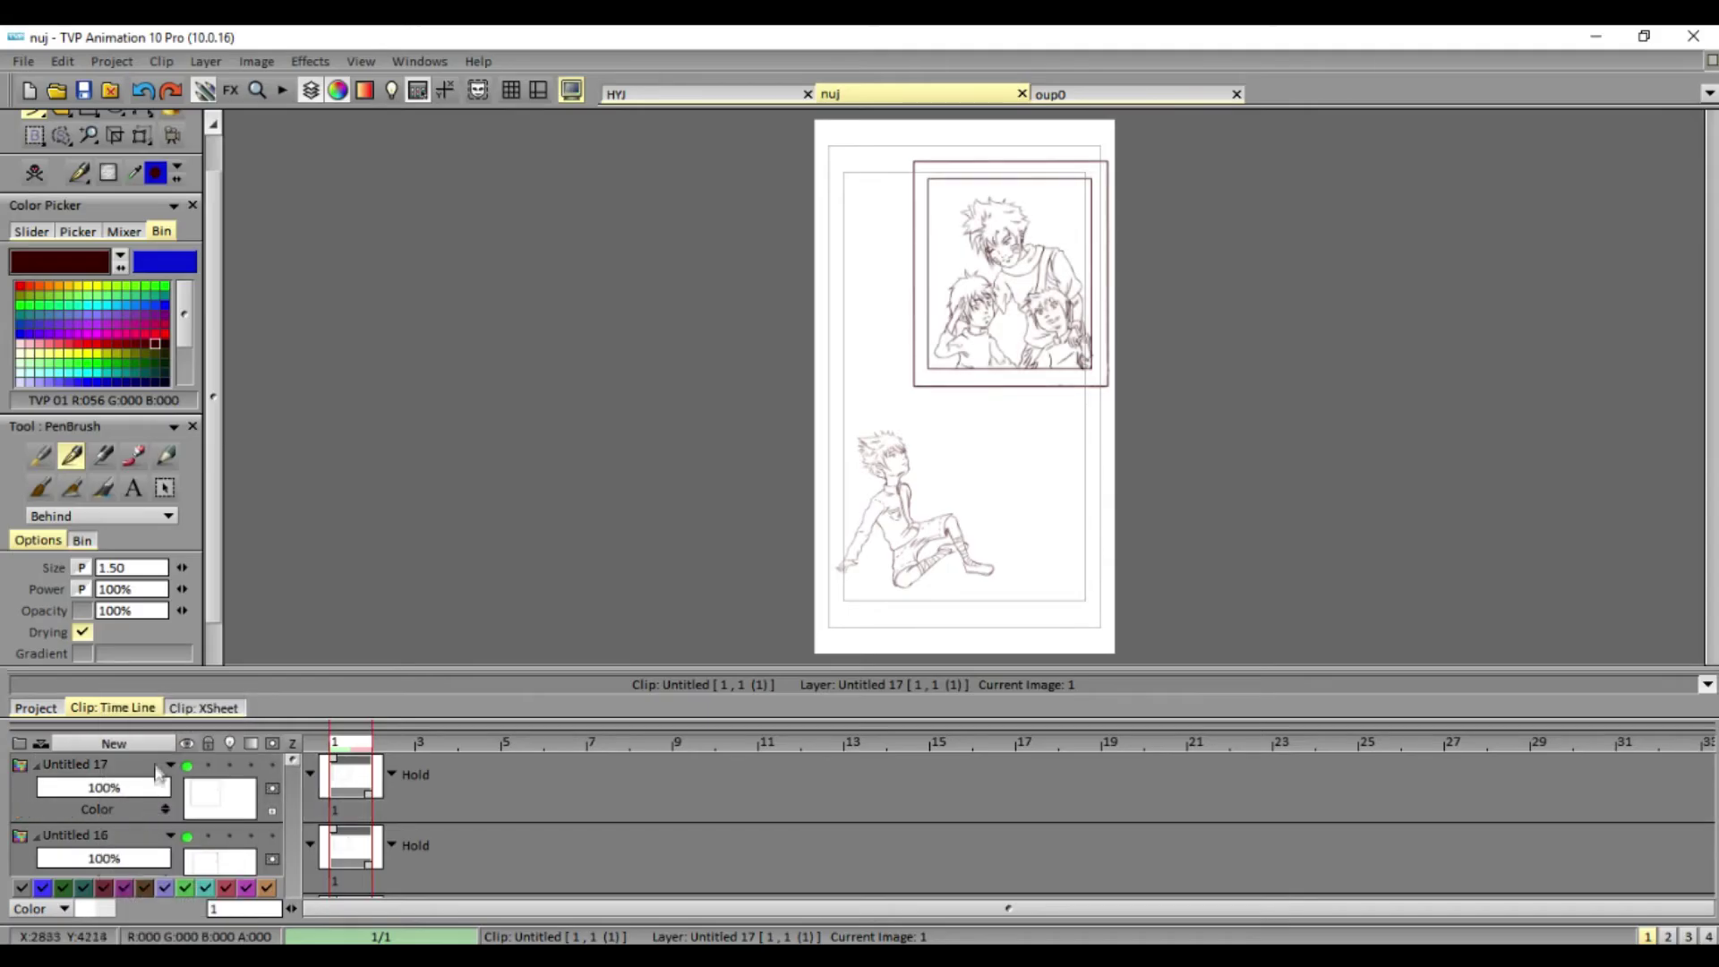
{"action": "left_click", "coordinate": [108, 834], "text": "shift"}
{"action": "left_click", "coordinate": [205, 61]}
- Move the panel copy down and shrink it to photo size in the seated boy's hand
{"action": "left_click", "coordinate": [464, 303]}
{"action": "left_click", "coordinate": [141, 135]}
{"action": "left_click_drag", "start_coordinate": [1010, 273], "coordinate": [934, 519]}
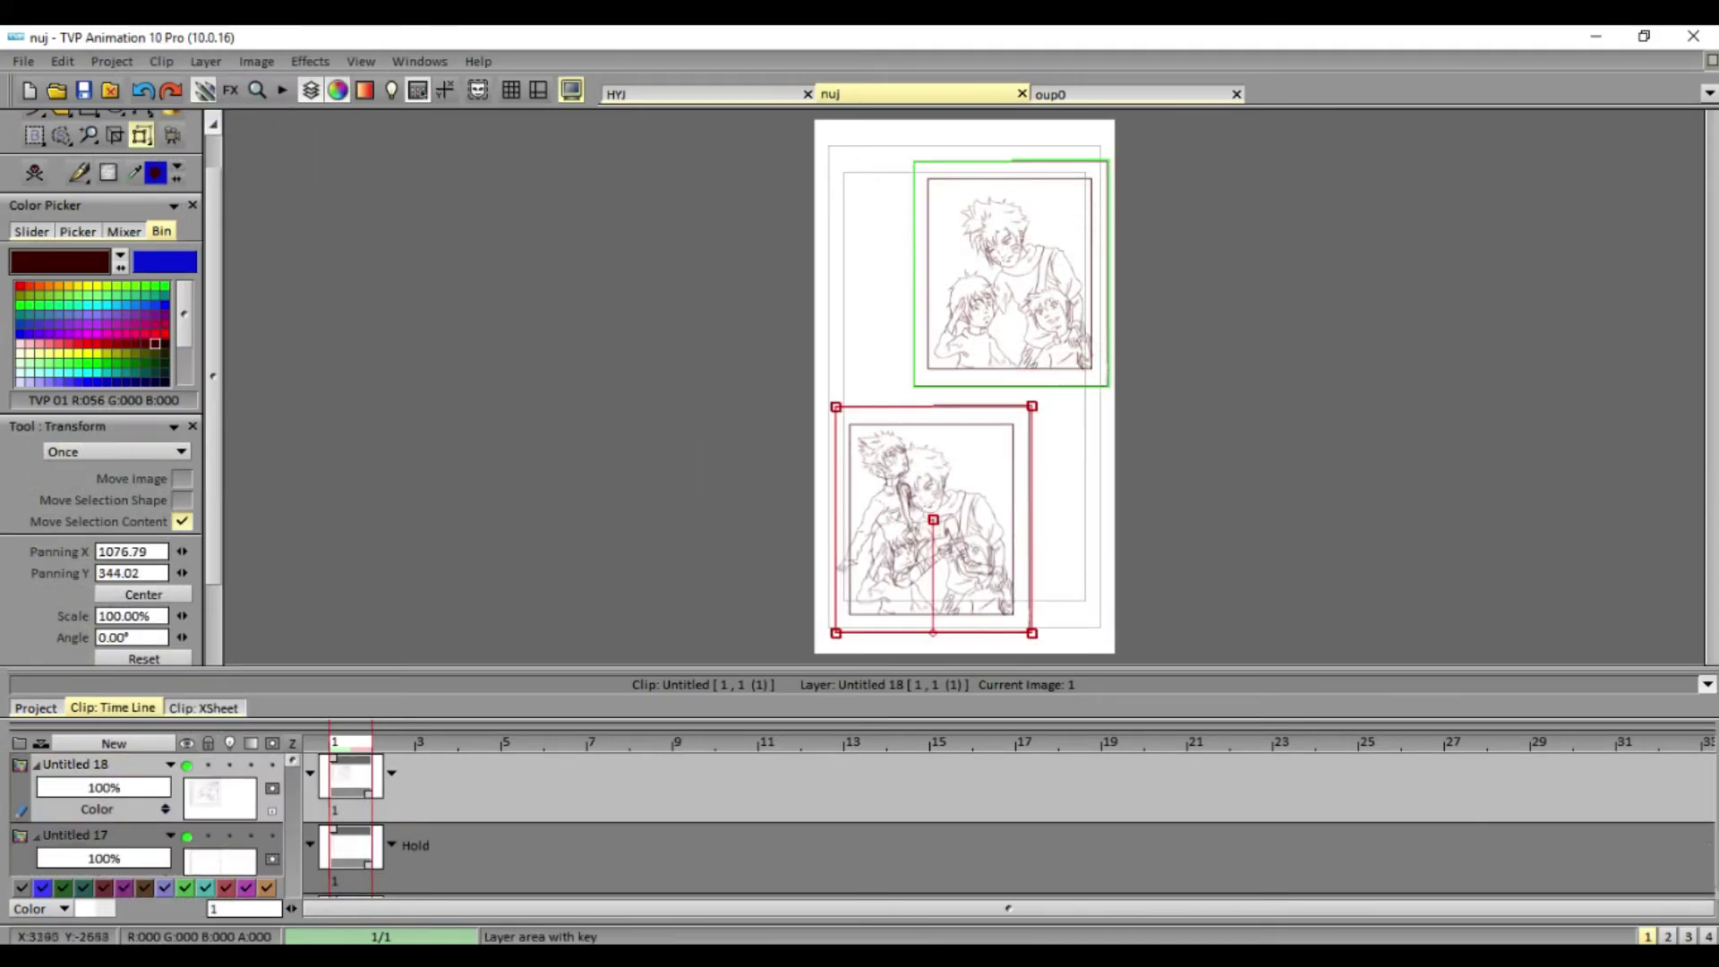
{"action": "key", "text": "Tab"}
{"action": "left_click_drag", "start_coordinate": [799, 549], "coordinate": [647, 371]}
{"action": "left_click_drag", "start_coordinate": [605, 318], "coordinate": [412, 452]}
{"action": "scroll", "coordinate": [412, 452], "scroll_direction": "up", "scroll_amount": 2}
{"action": "mouse_move", "coordinate": [555, 479]}
{"action": "left_mouse_down"}
{"action": "mouse_move", "coordinate": [528, 479]}
{"action": "mouse_move", "coordinate": [568, 358]}
{"action": "mouse_move", "coordinate": [453, 346]}
{"action": "mouse_move", "coordinate": [458, 392]}
{"action": "left_mouse_up"}
{"action": "key", "text": "Return"}
- Warp the small copy into a tilted card held in the hand
{"action": "key", "text": "Tab"}
{"action": "left_click_drag", "start_coordinate": [404, 447], "coordinate": [342, 445]}
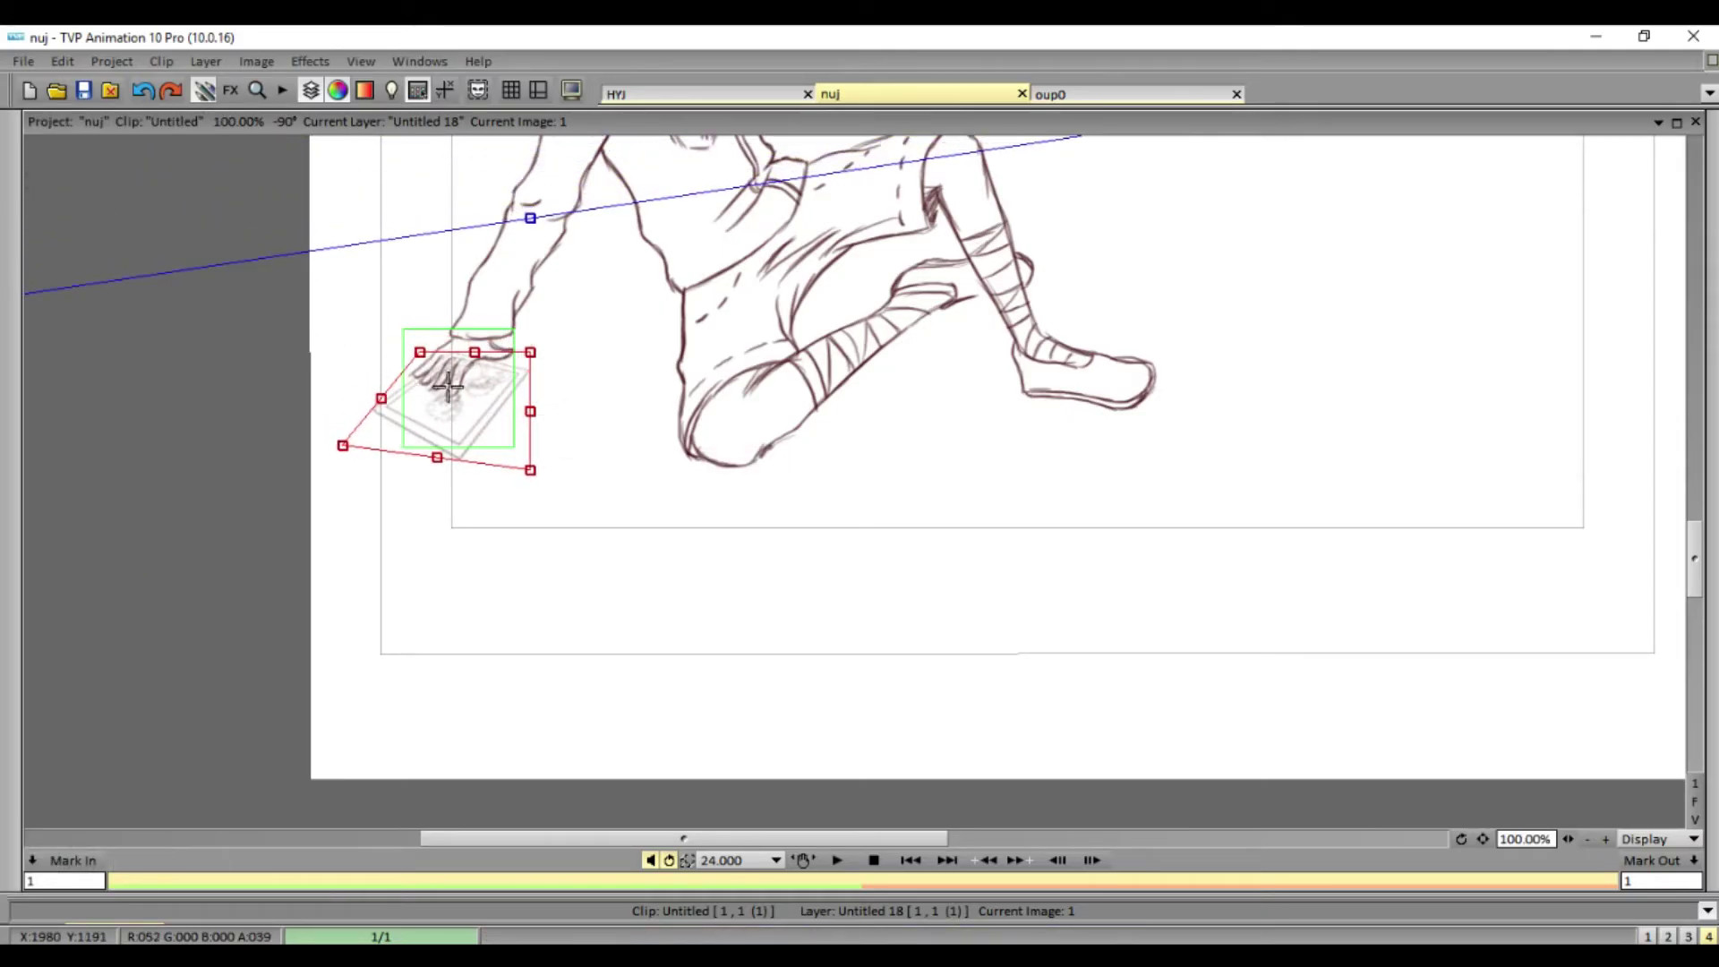
{"action": "key", "text": "Return"}
{"action": "key", "text": "Tab"}
- Zoom in and out to inspect the photo in the hand, checking the layer options
{"action": "right_click", "coordinate": [117, 779]}
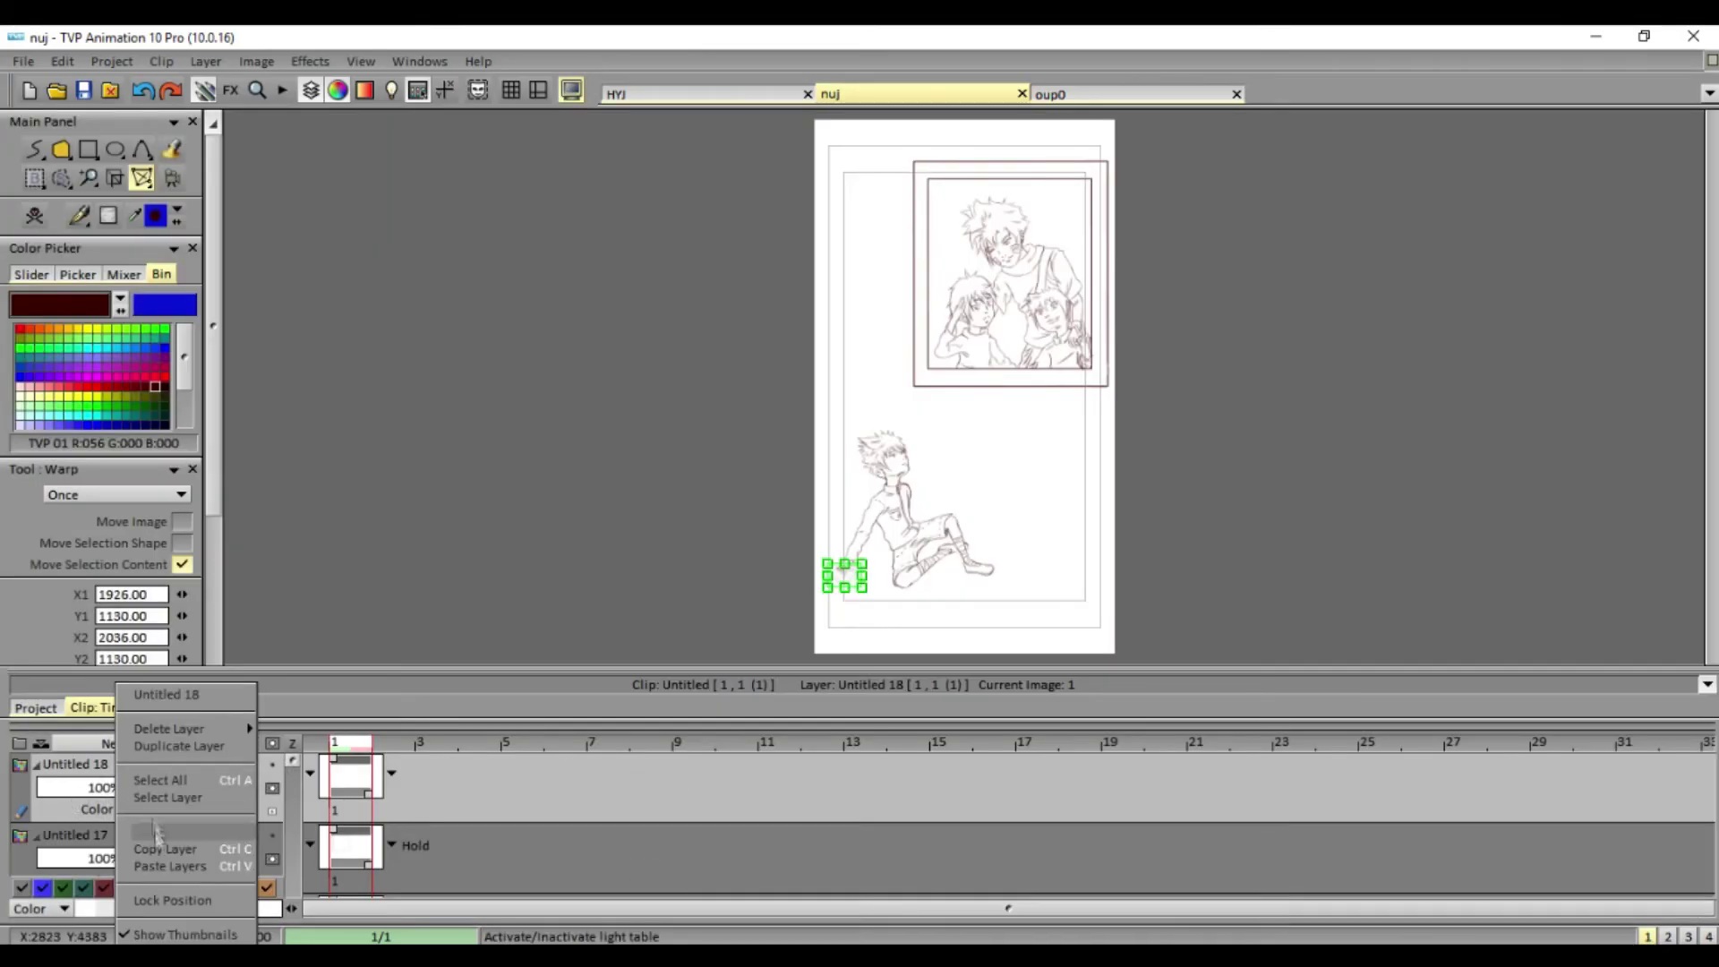
{"action": "key", "text": "Escape"}
{"action": "right_click", "coordinate": [117, 779]}
{"action": "key", "text": "Escape"}
{"action": "key", "text": "Tab"}
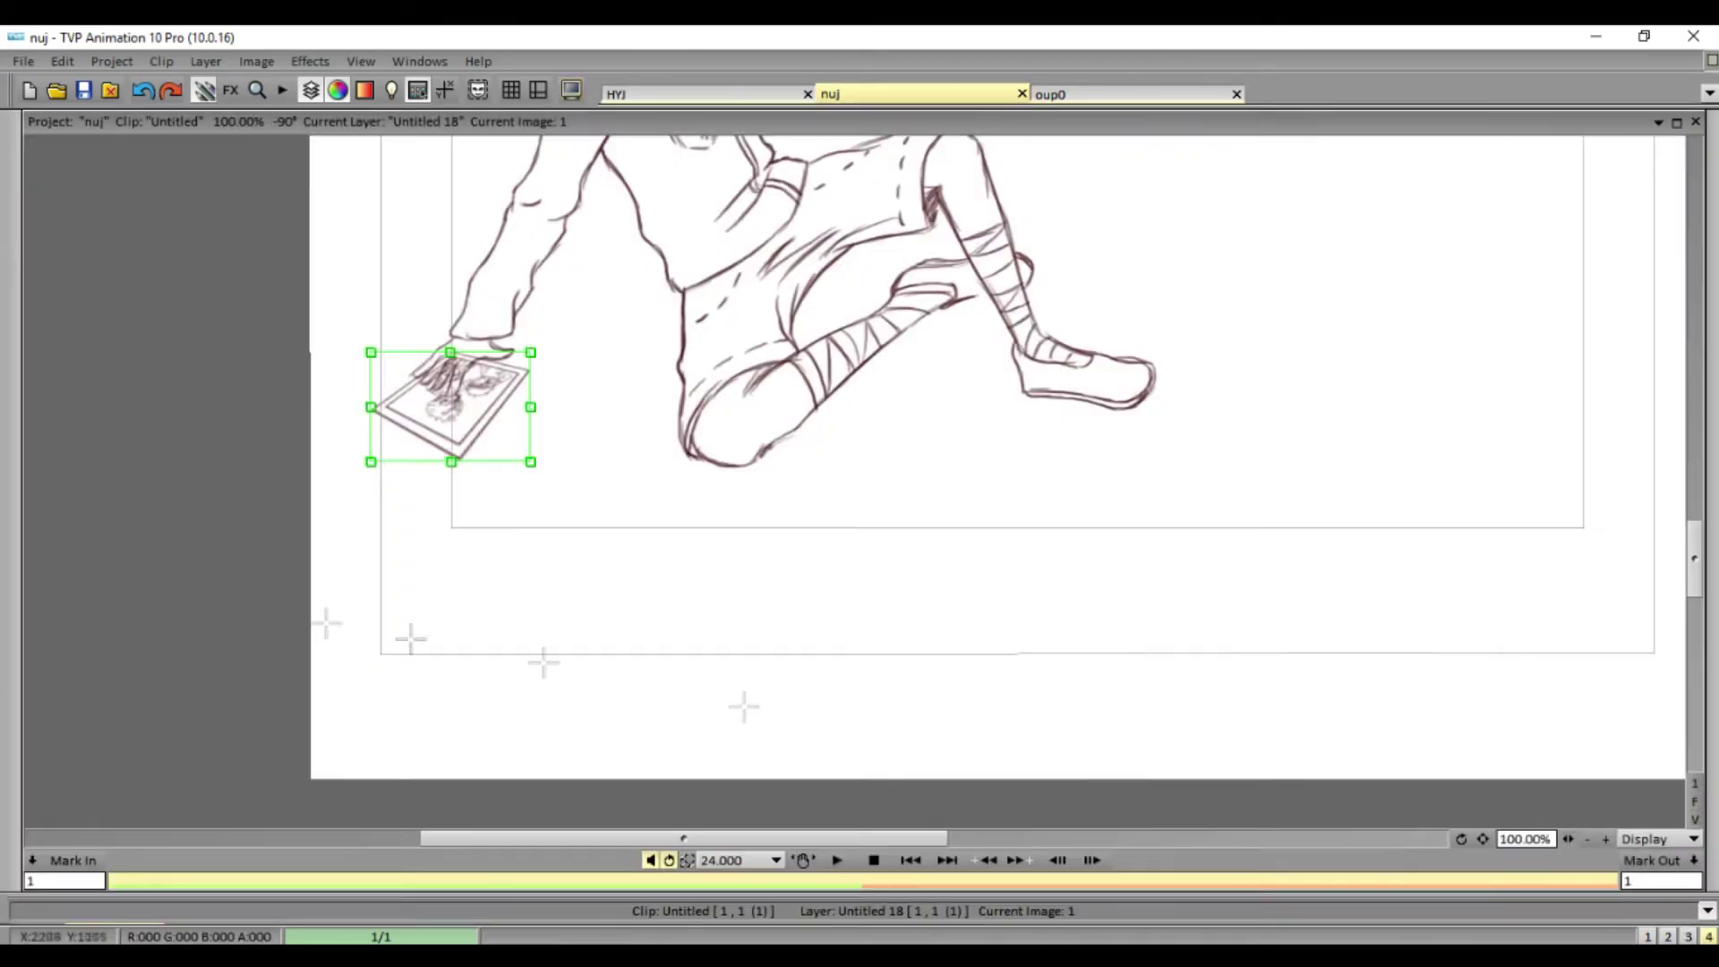
{"action": "key", "text": "plus"}
{"action": "key", "text": "minus"}
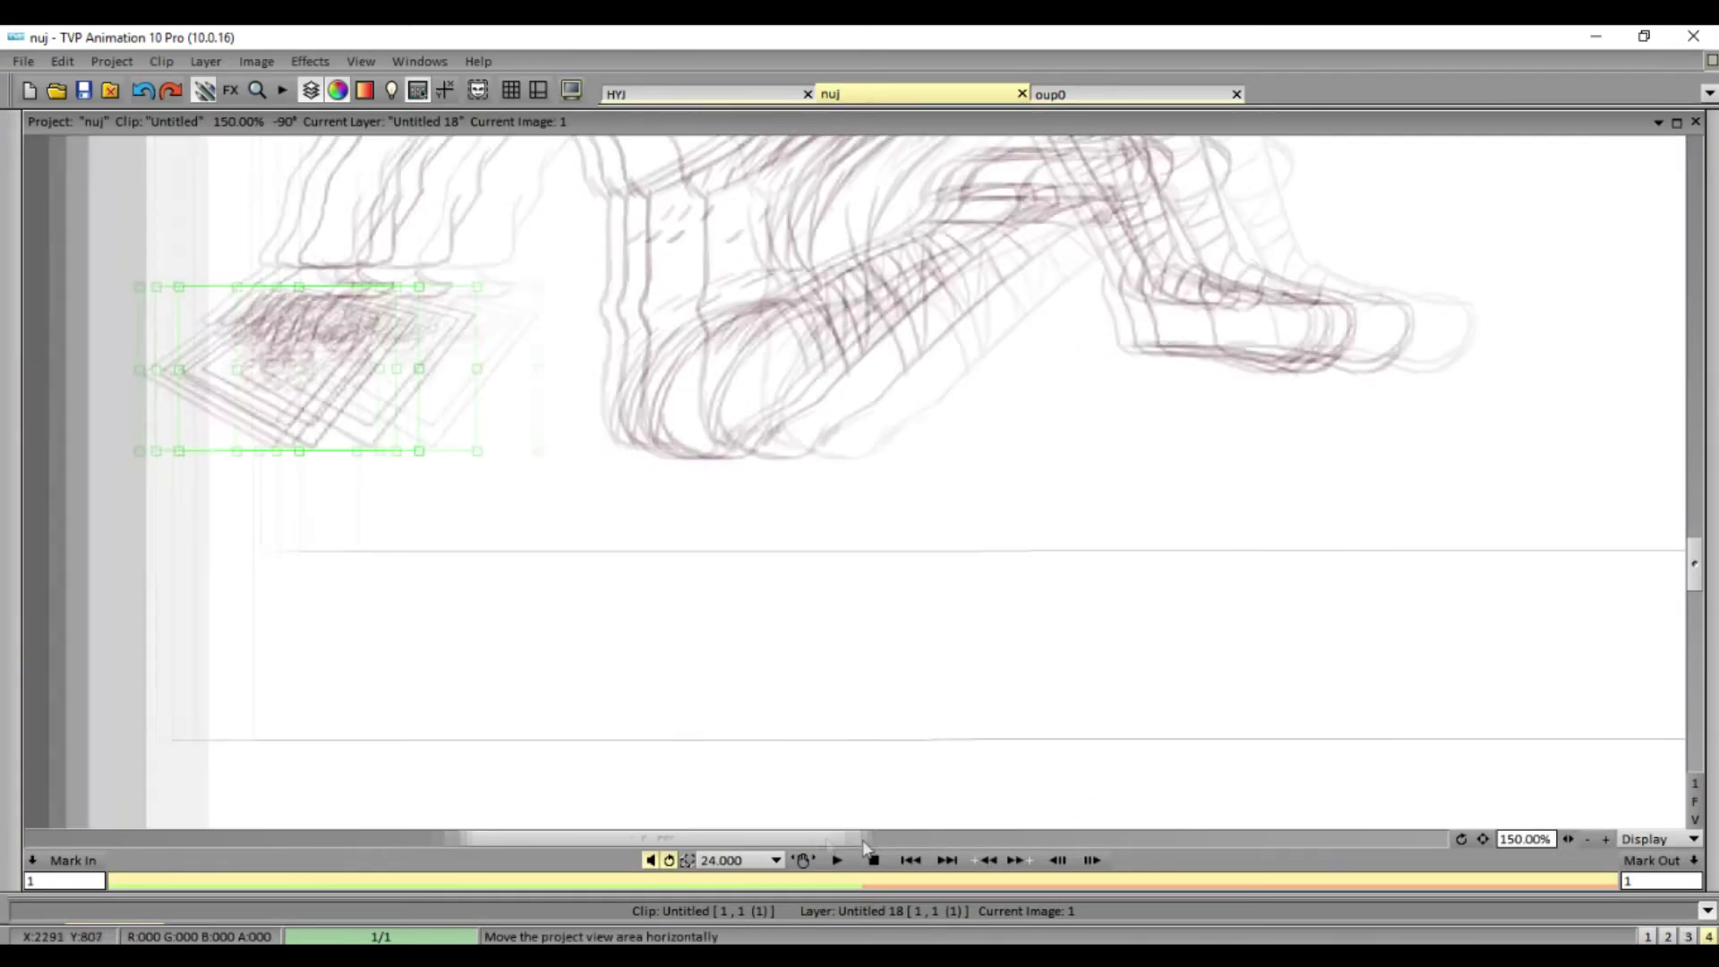
{"action": "key", "text": "Tab"}
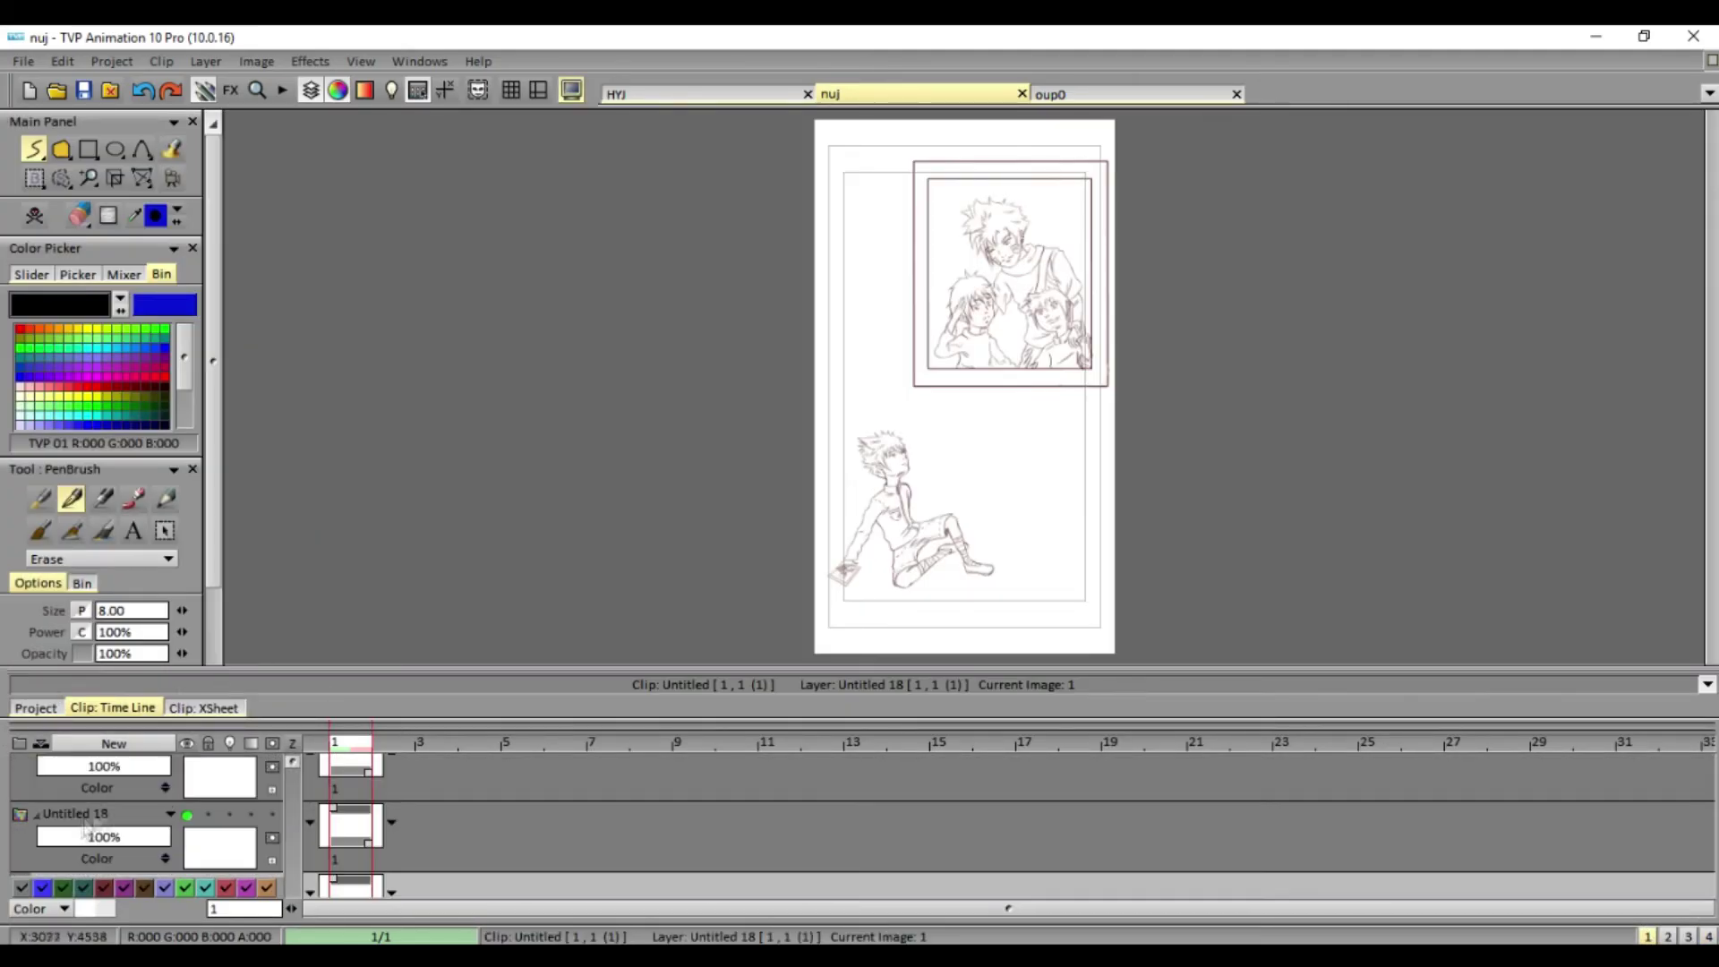
{"action": "right_click", "coordinate": [116, 775]}
- Add empty layer Untitled 19 via Layer > New Layer and undo the stray stroke
{"action": "left_click", "coordinate": [256, 61]}
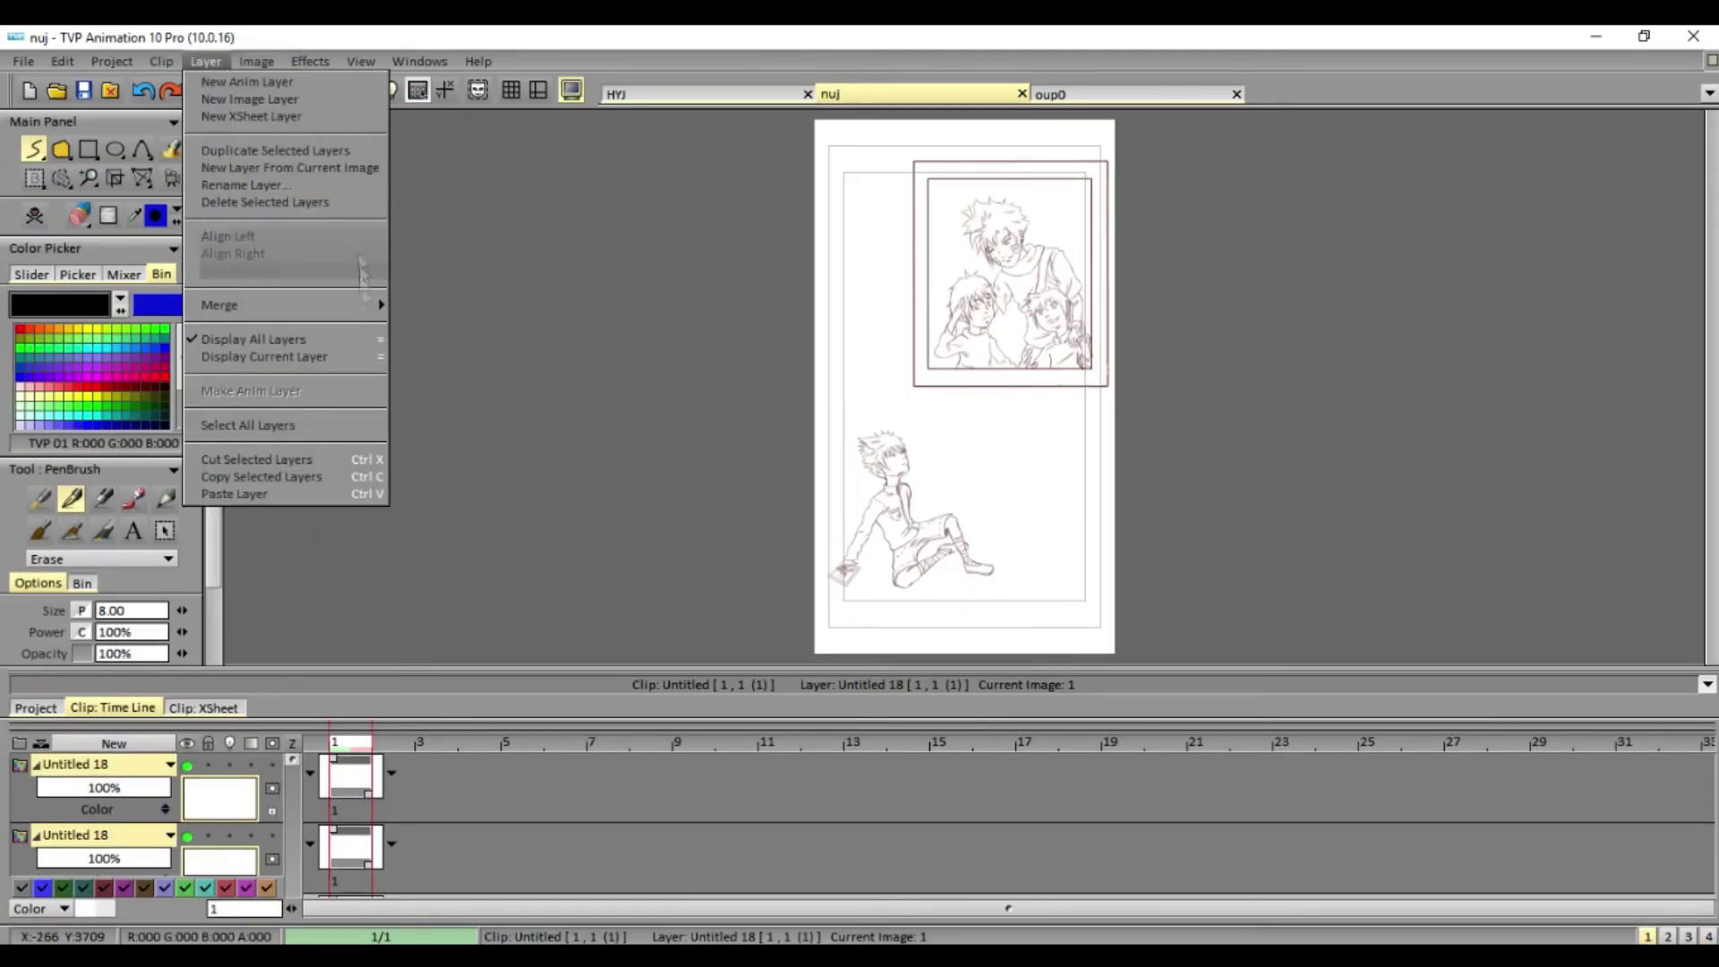
{"action": "left_click", "coordinate": [269, 80]}
{"action": "key", "text": "Tab"}
{"action": "key", "text": "plus"}
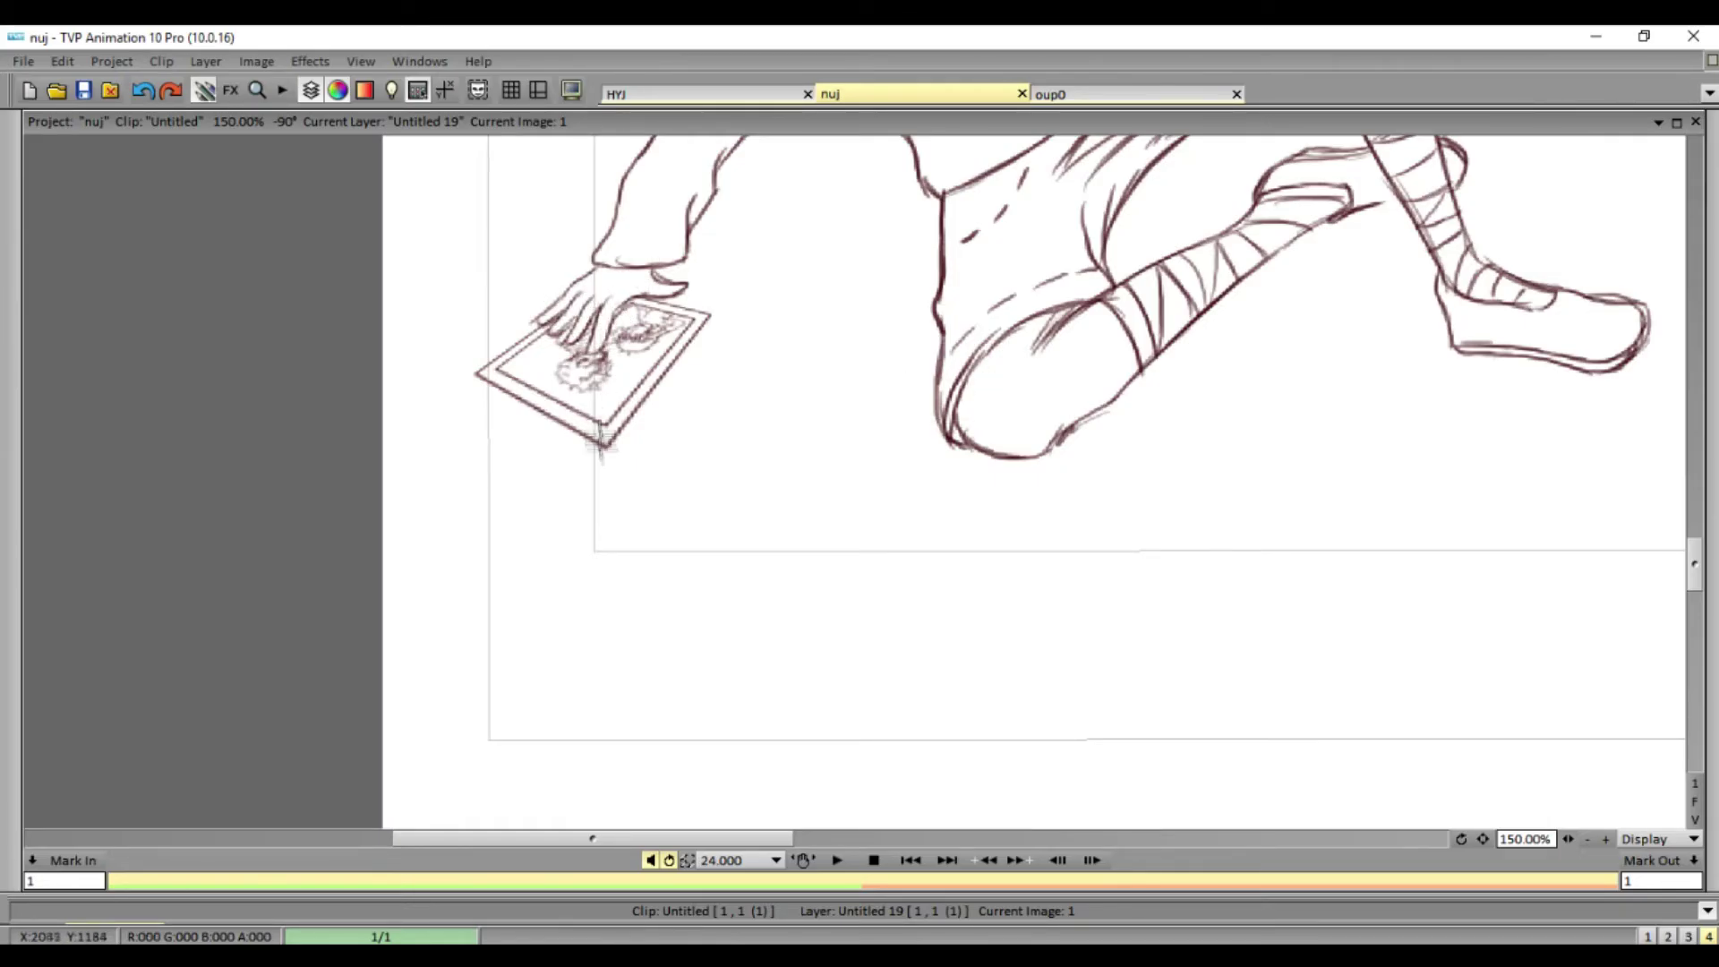
{"action": "left_click", "coordinate": [1588, 839]}
{"action": "mouse_move", "coordinate": [1694, 564]}
{"action": "left_mouse_down"}
{"action": "mouse_move", "coordinate": [1694, 447]}
{"action": "mouse_move", "coordinate": [1694, 488]}
{"action": "left_mouse_up"}
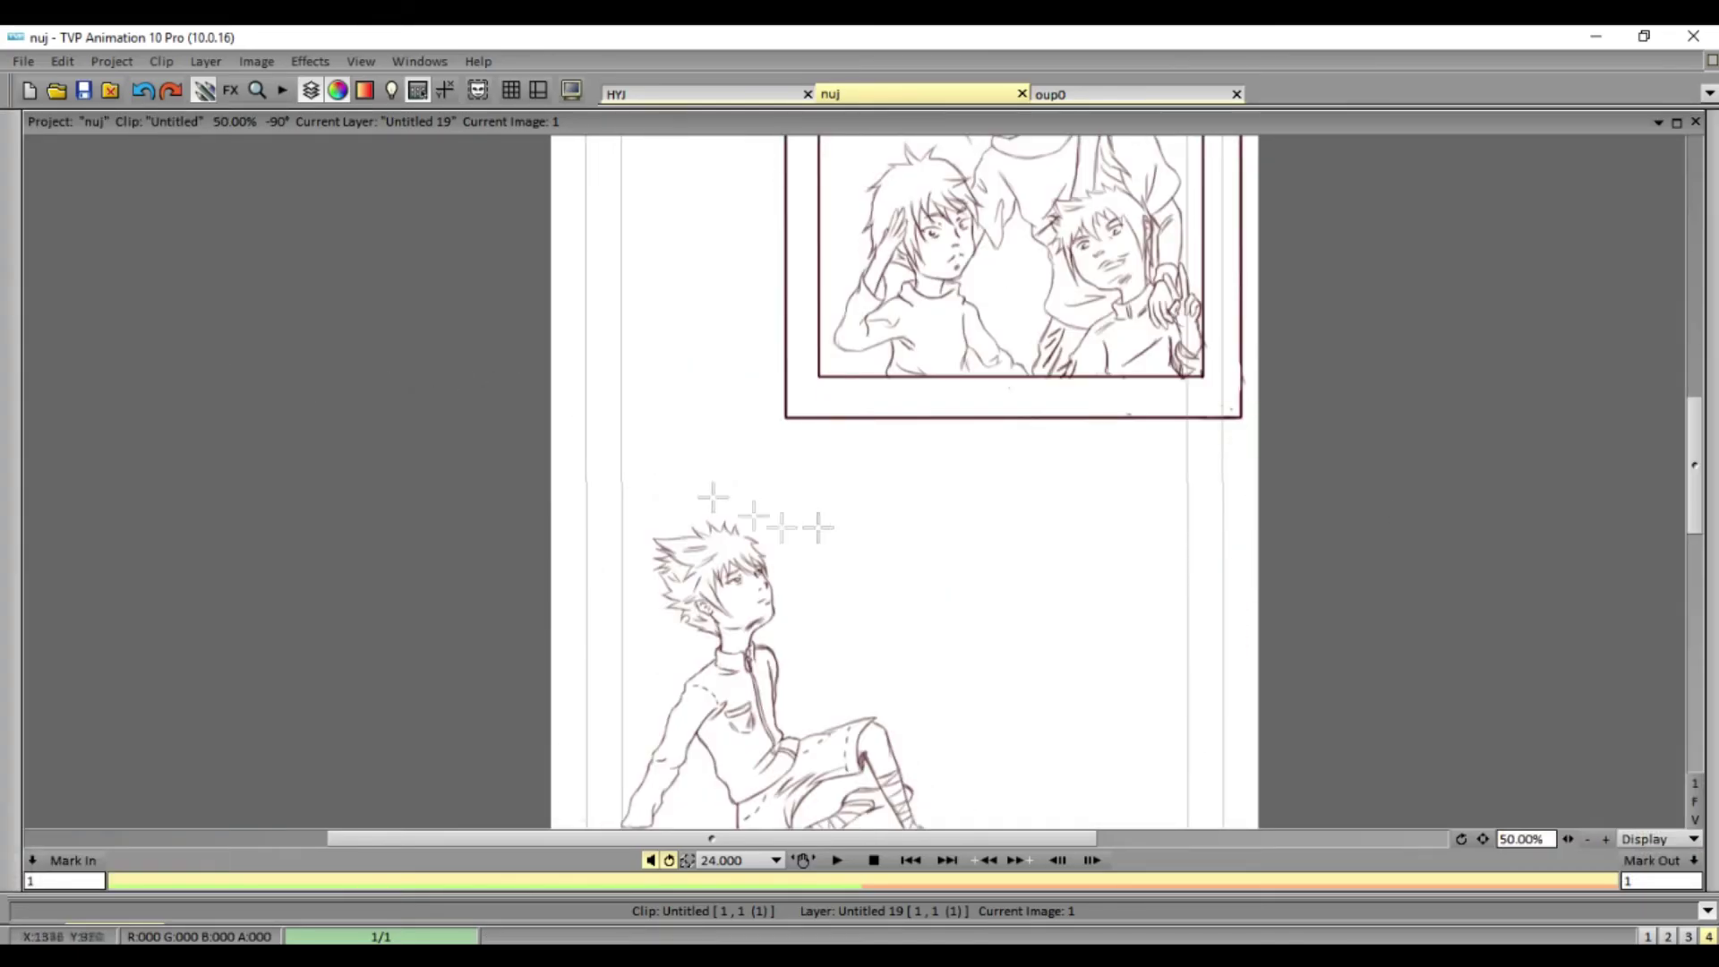
{"action": "key", "text": "plus"}
{"action": "left_click", "coordinate": [1588, 839]}
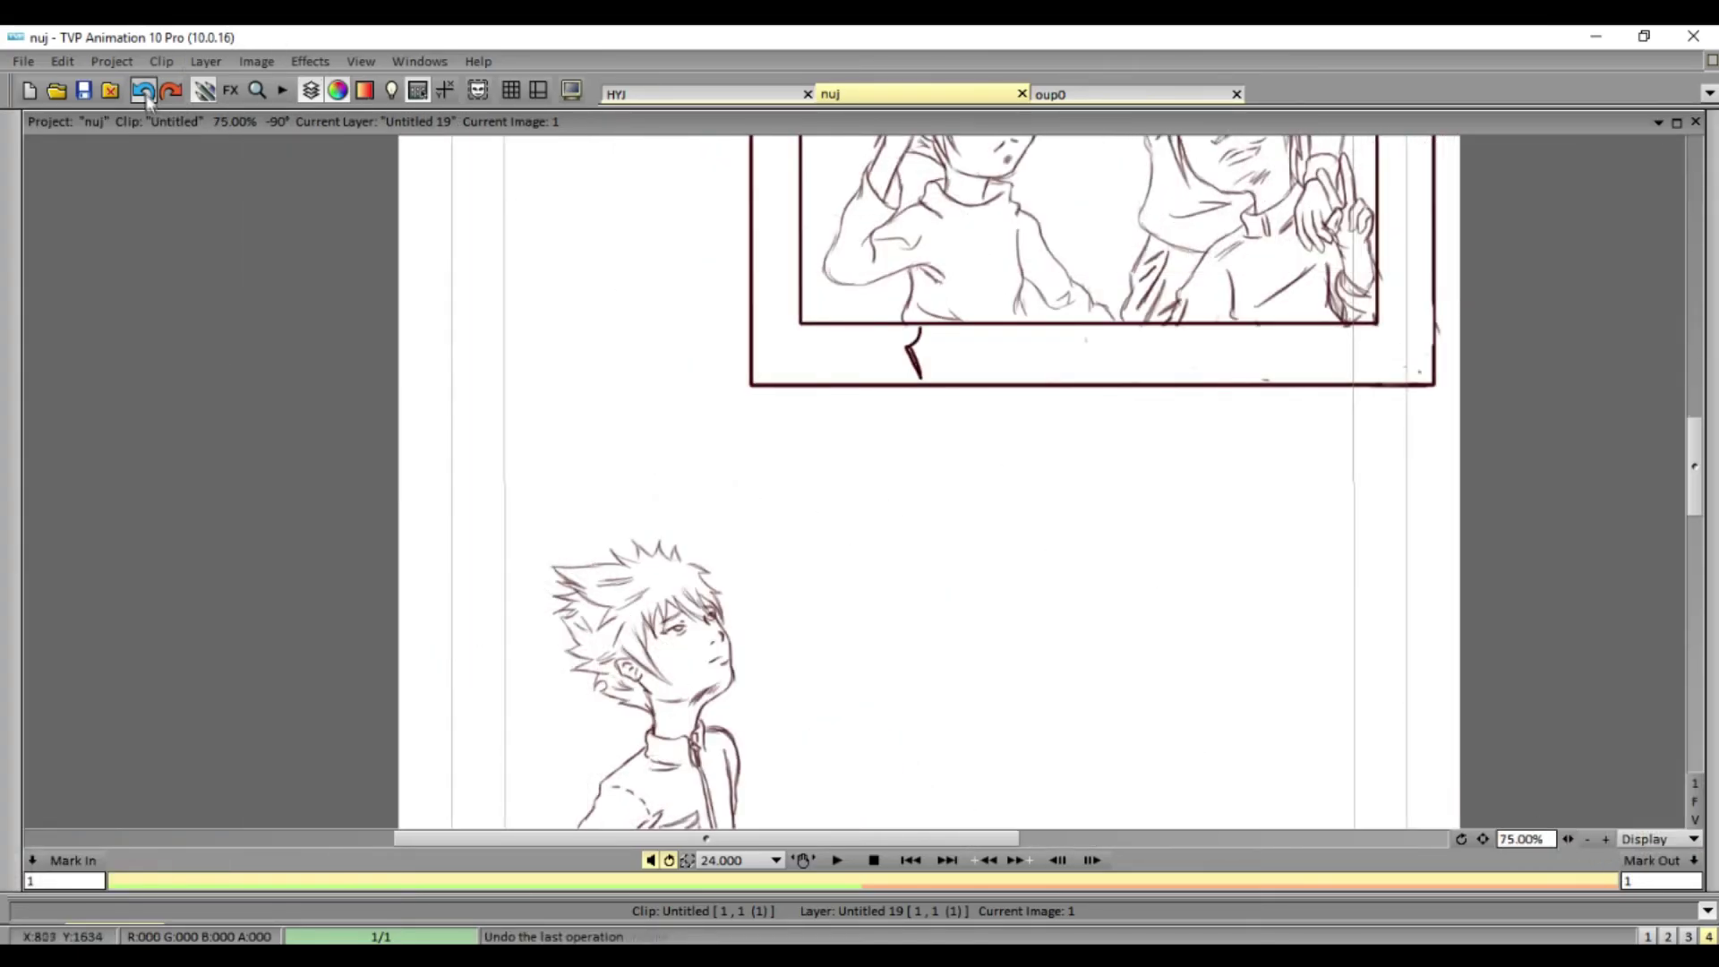
- Replace the TextBrush text with FUJINO FAMILY
{"action": "key", "text": "BackSpace"}
{"action": "type", "text": "FUJINO FAMILY"}
{"action": "key", "text": "Return"}
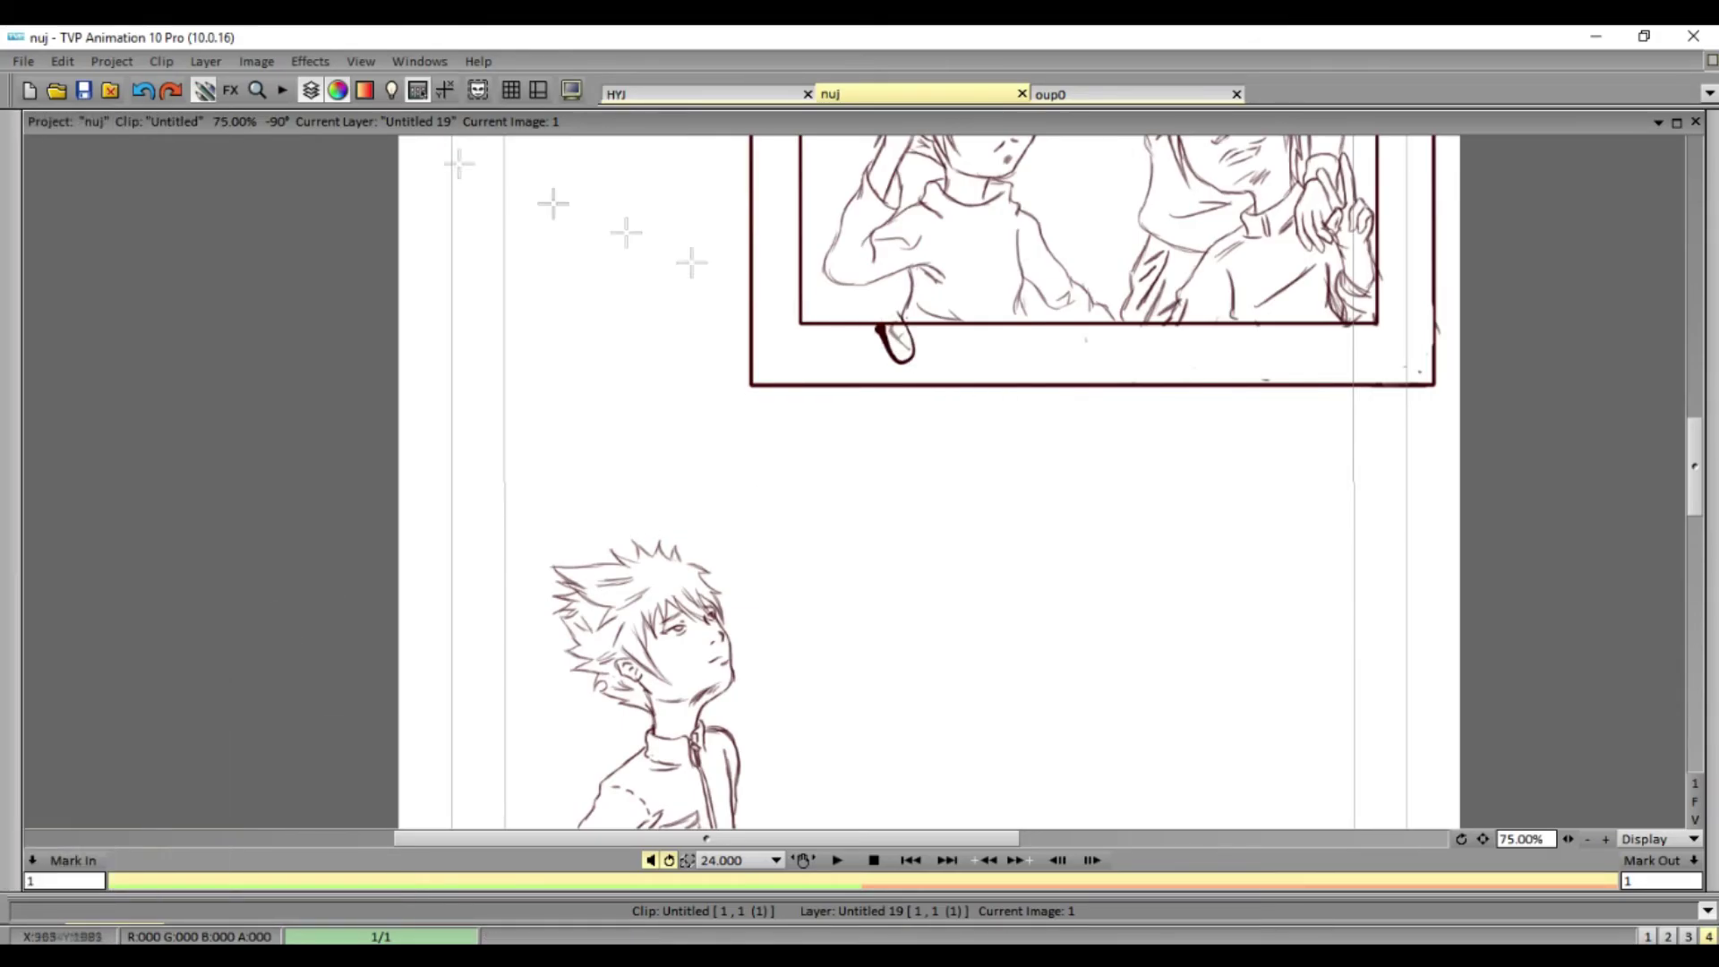
{"action": "left_click", "coordinate": [115, 765]}
{"action": "mouse_move", "coordinate": [10, 484]}
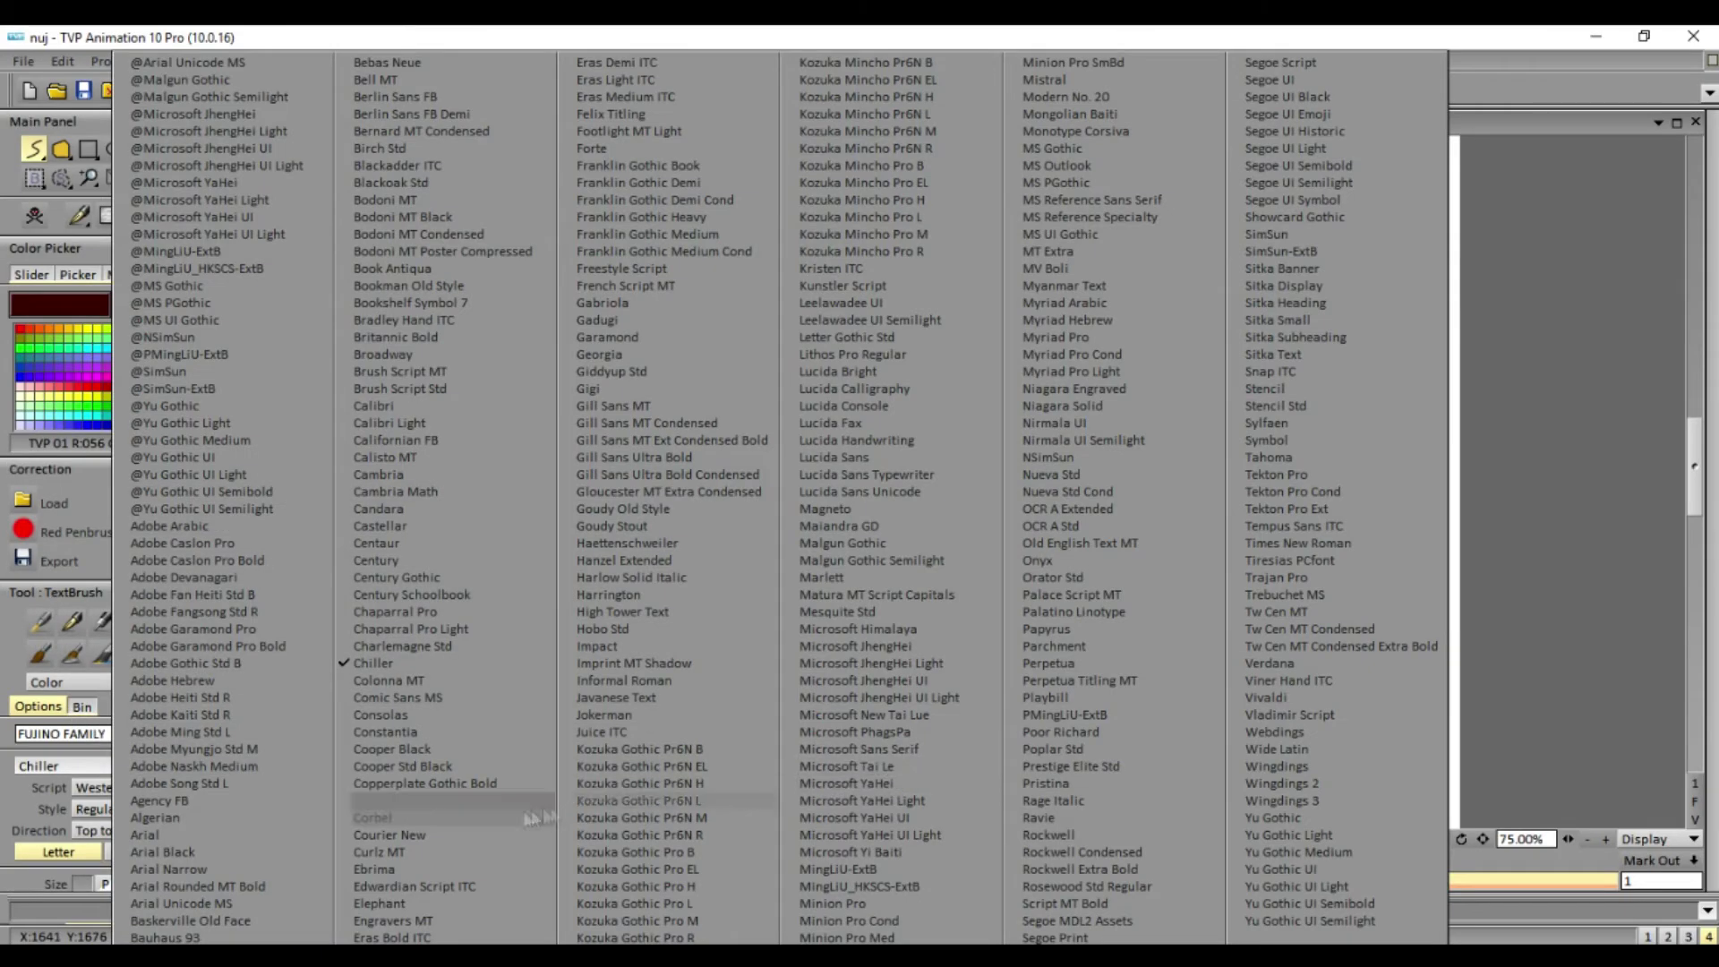
- Try the Century and Times New Roman fonts, then undo the stamped lettering
{"action": "left_click", "coordinate": [513, 560]}
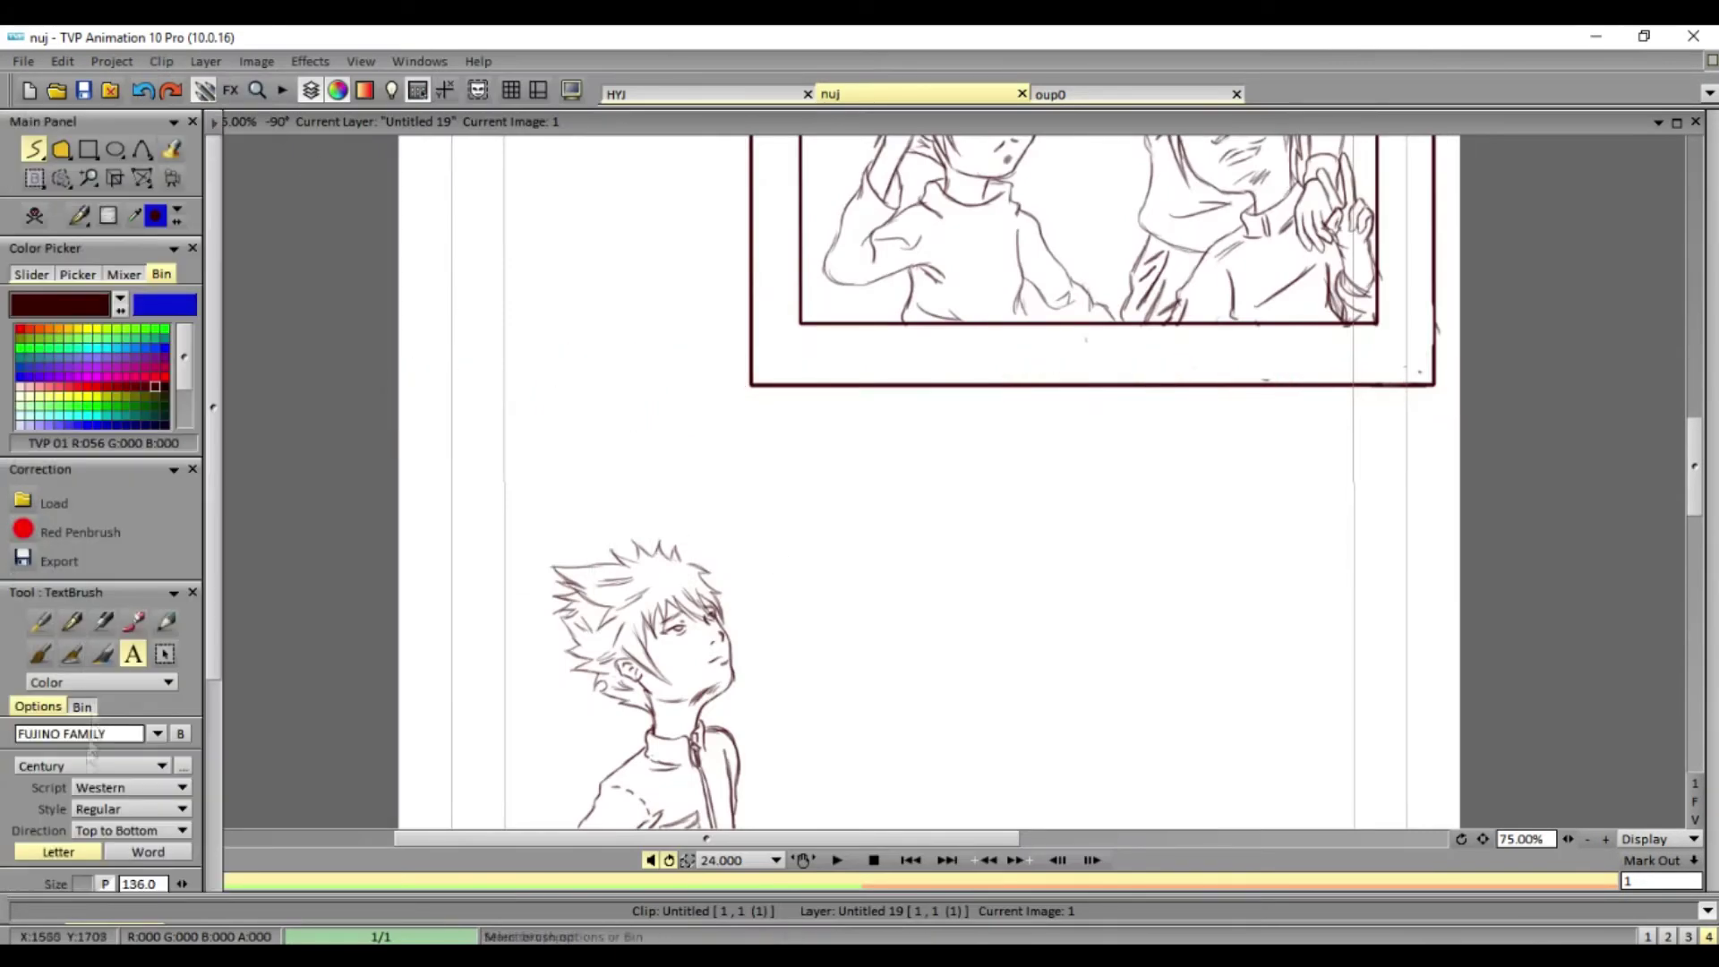
{"action": "left_click", "coordinate": [49, 765]}
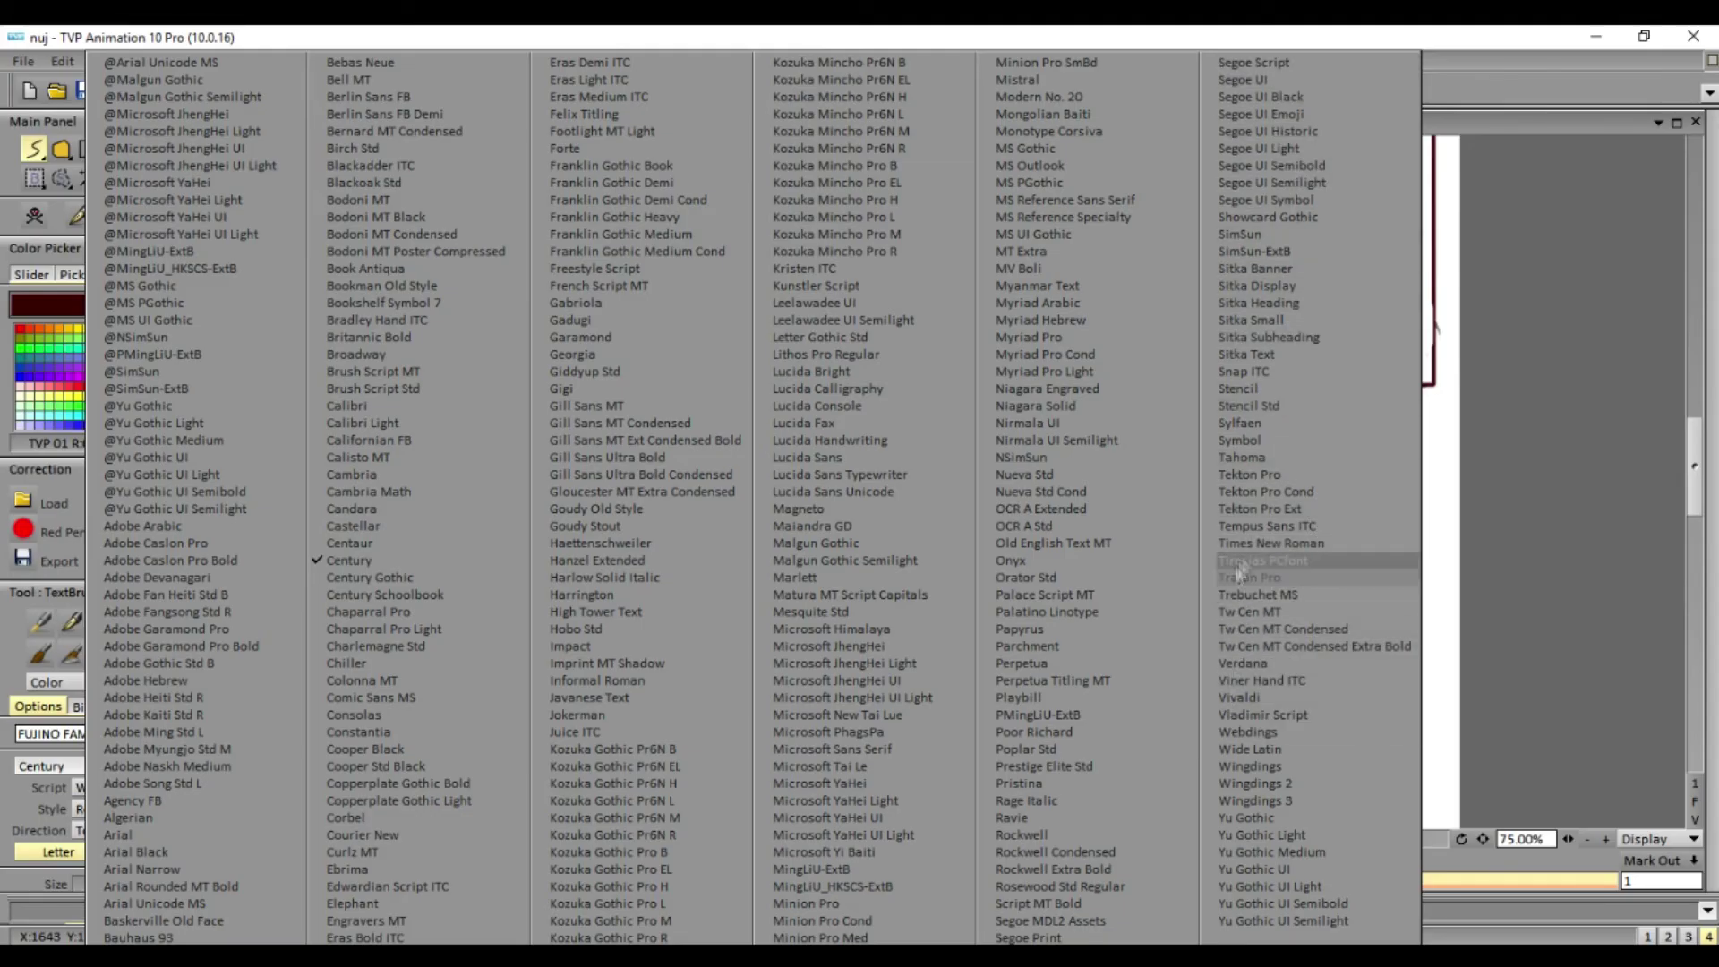
{"action": "left_click", "coordinate": [1253, 578]}
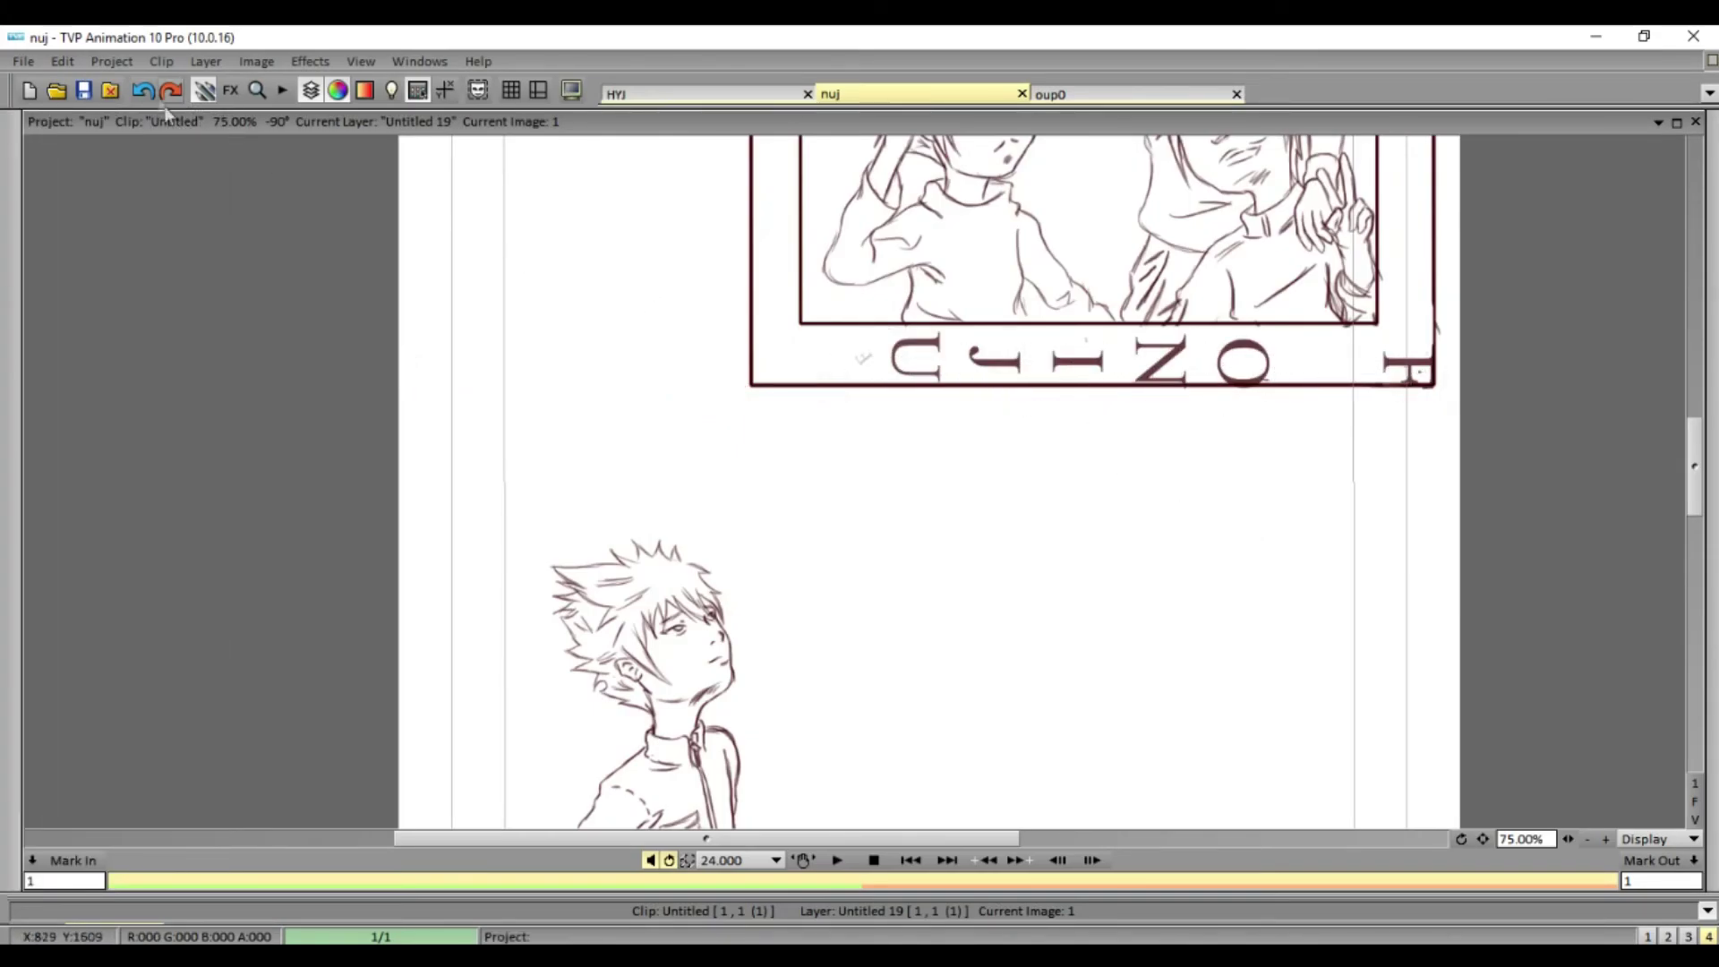
{"action": "left_click", "coordinate": [145, 91]}
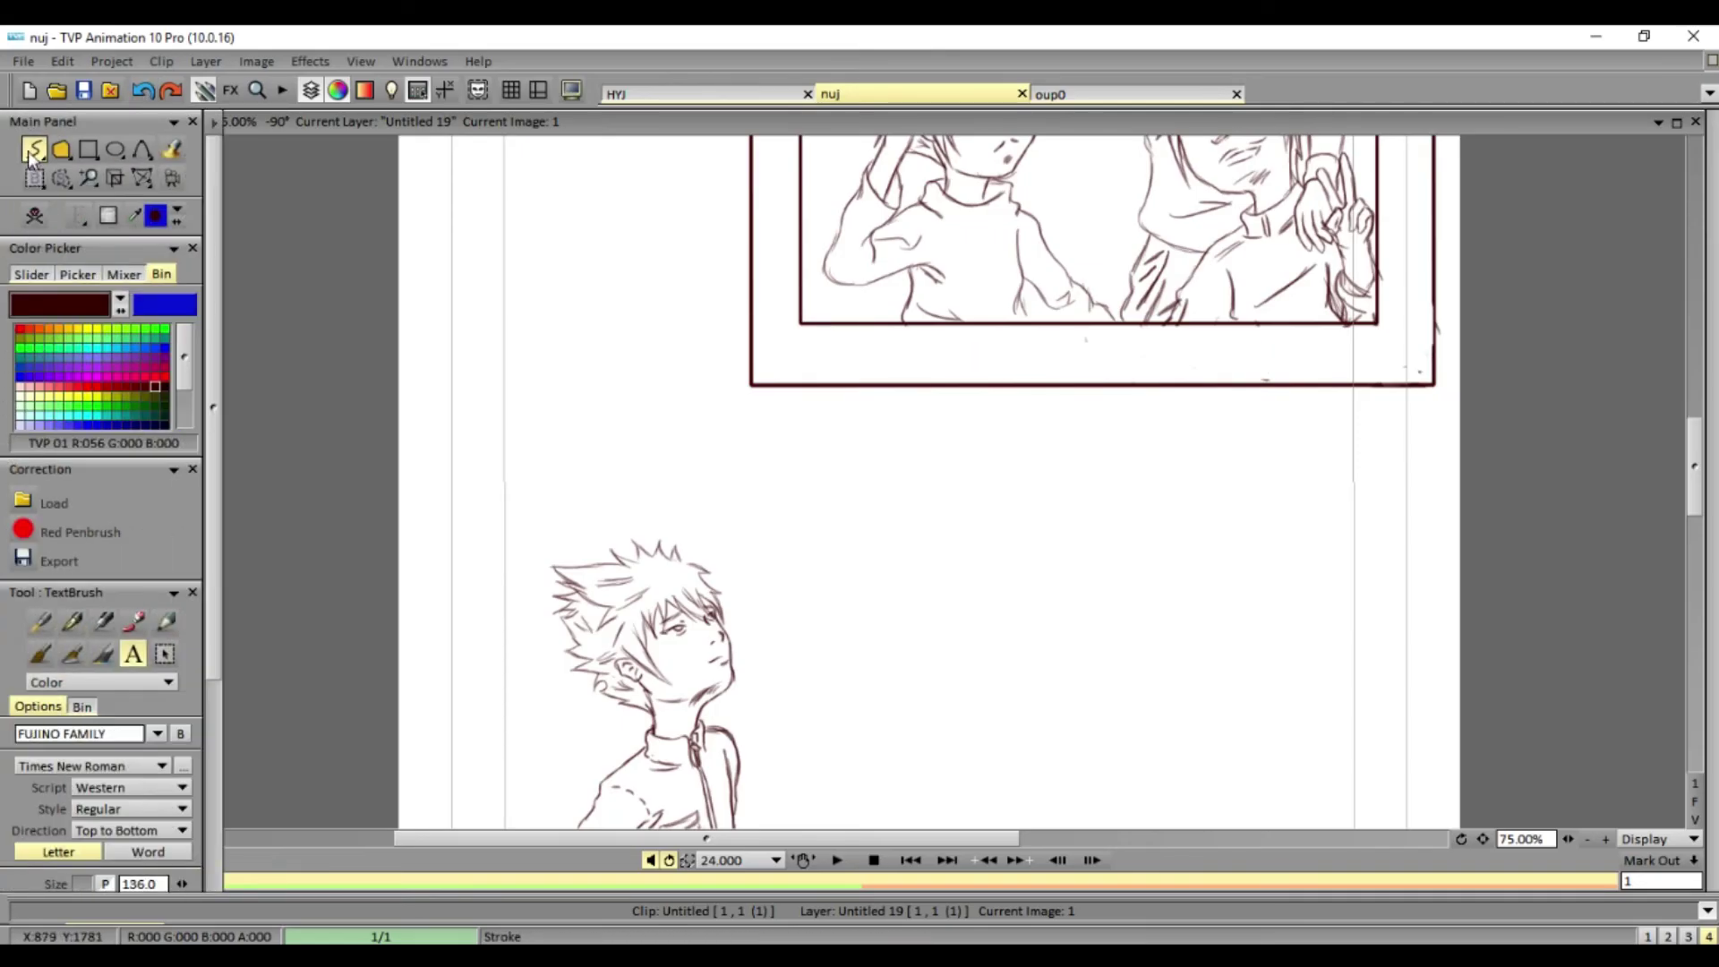
- Handwrite the name with the PenBrush, then erase it
{"action": "left_click", "coordinate": [79, 215]}
{"action": "type", "text": "Fujono"}
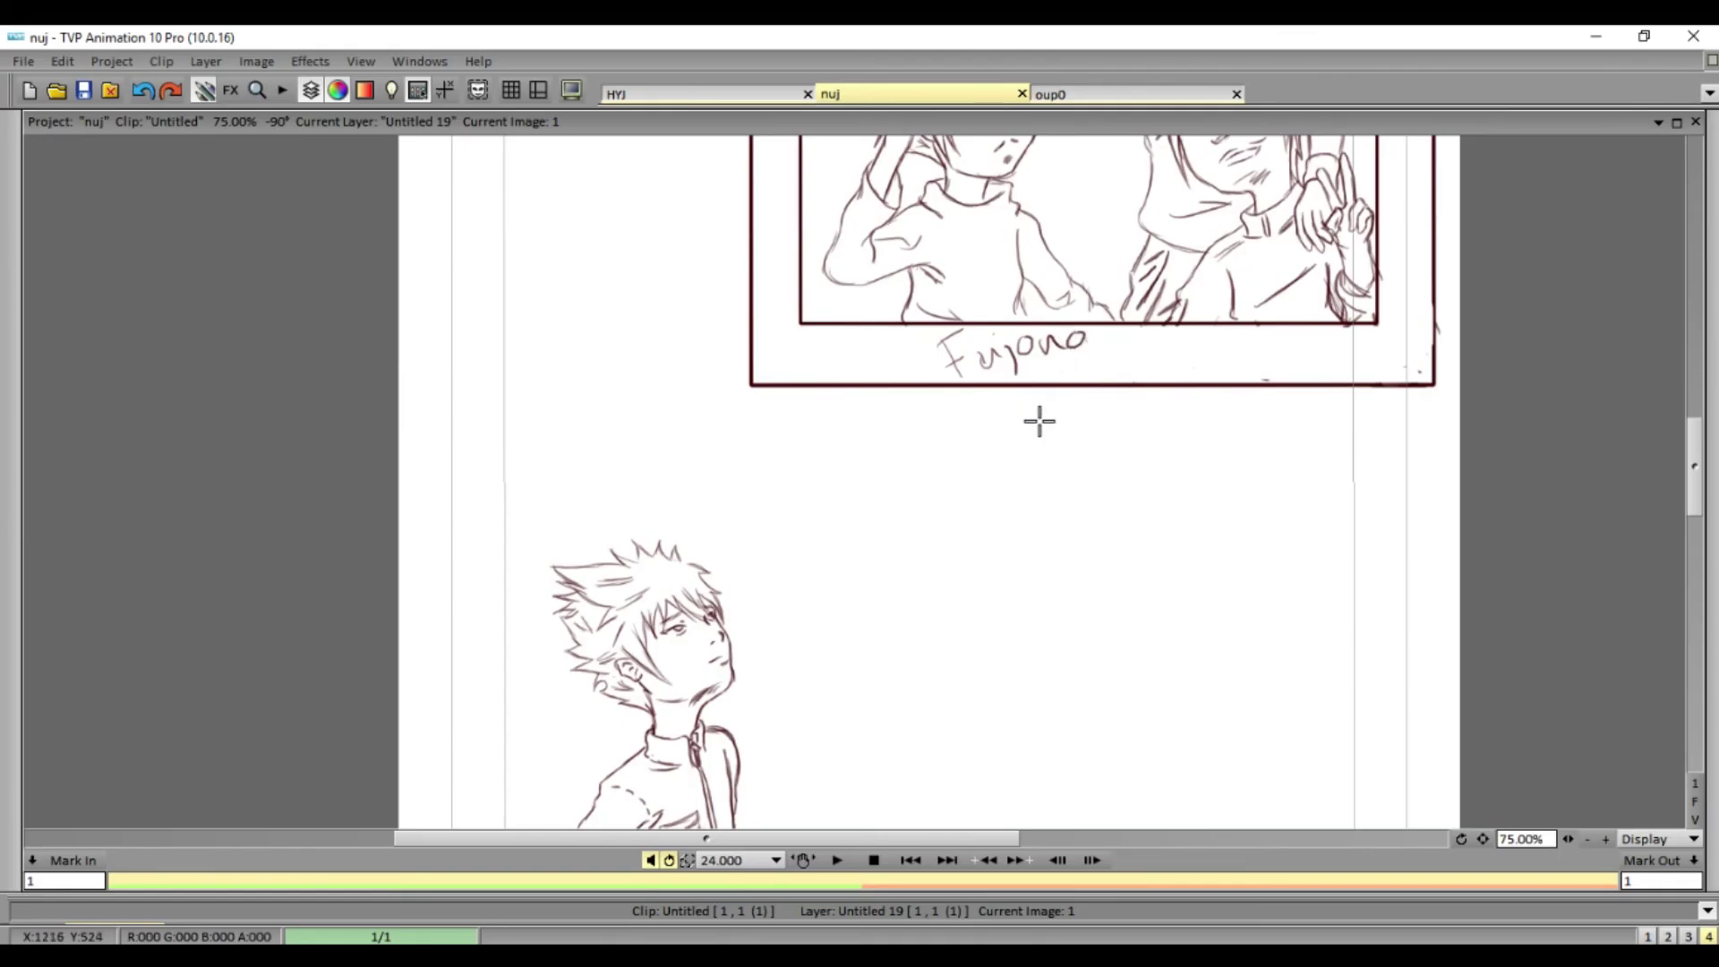
{"action": "left_click", "coordinate": [1582, 739]}
{"action": "key", "text": "Tab"}
{"action": "mouse_move", "coordinate": [949, 350]}
{"action": "left_mouse_down"}
{"action": "mouse_move", "coordinate": [1003, 358]}
{"action": "mouse_move", "coordinate": [940, 373]}
{"action": "mouse_move", "coordinate": [1044, 368]}
{"action": "mouse_move", "coordinate": [1067, 346]}
{"action": "mouse_move", "coordinate": [992, 345]}
{"action": "mouse_move", "coordinate": [1063, 333]}
{"action": "mouse_move", "coordinate": [974, 341]}
{"action": "mouse_move", "coordinate": [1006, 368]}
{"action": "left_mouse_up"}
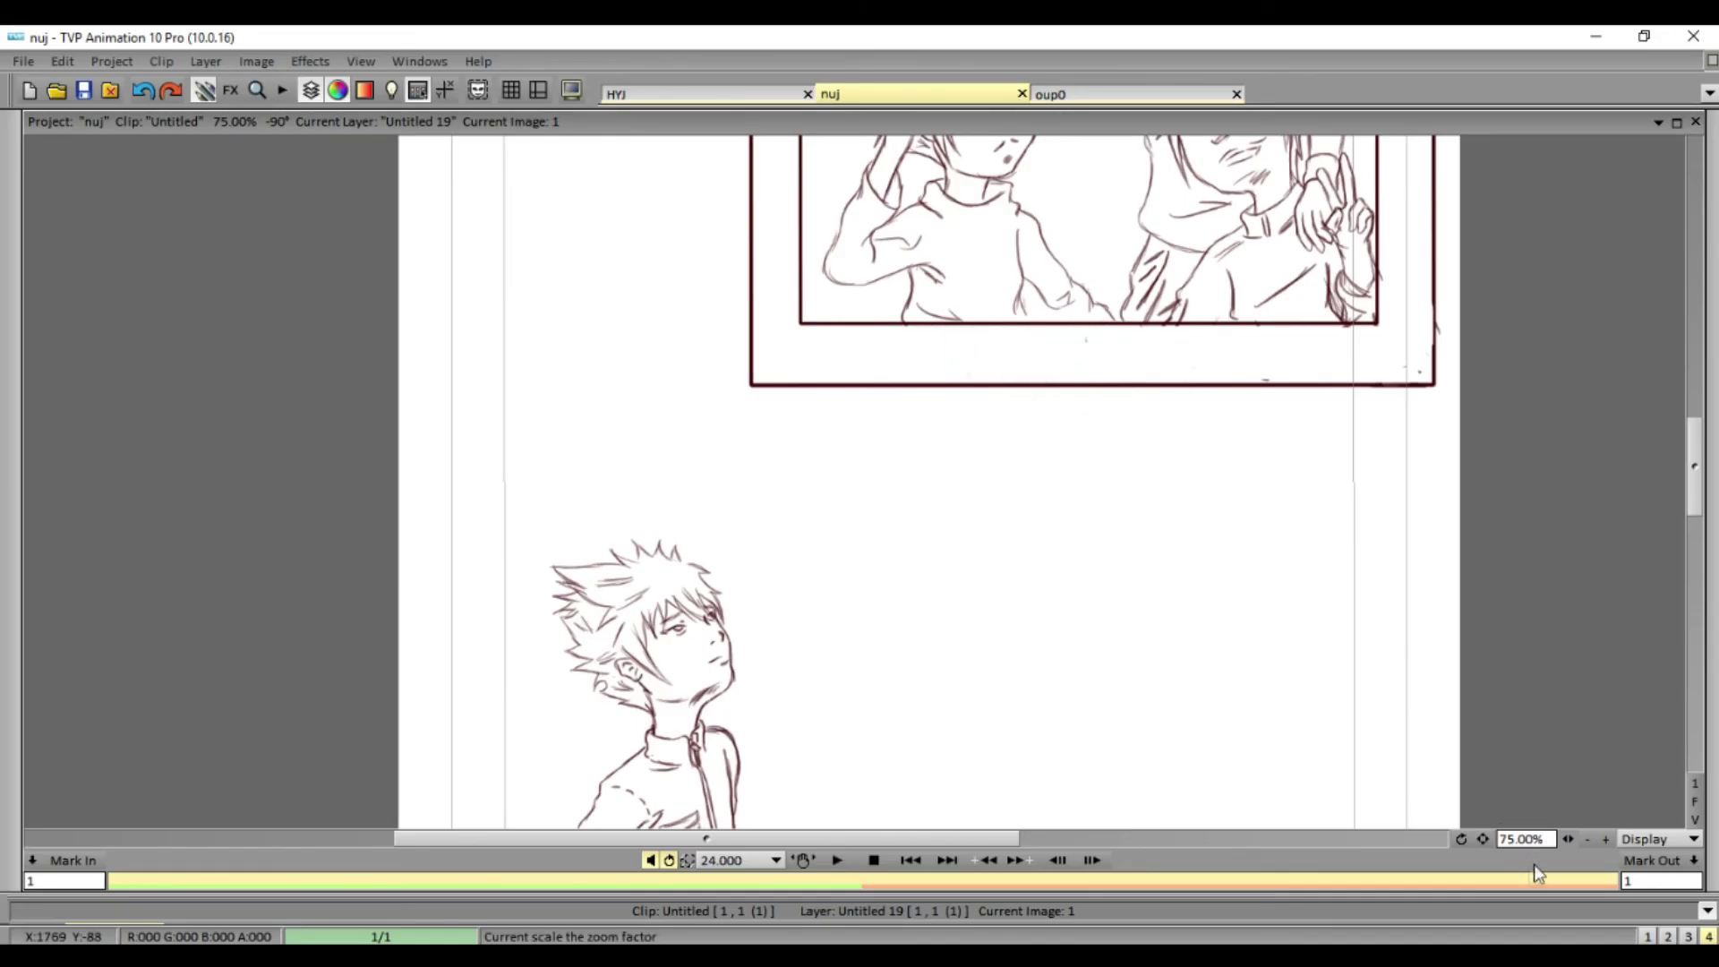
- Zoom out to 33.33% and handwrite 'Fujino Family Times' beside the seated boy
{"action": "left_click", "coordinate": [1589, 842]}
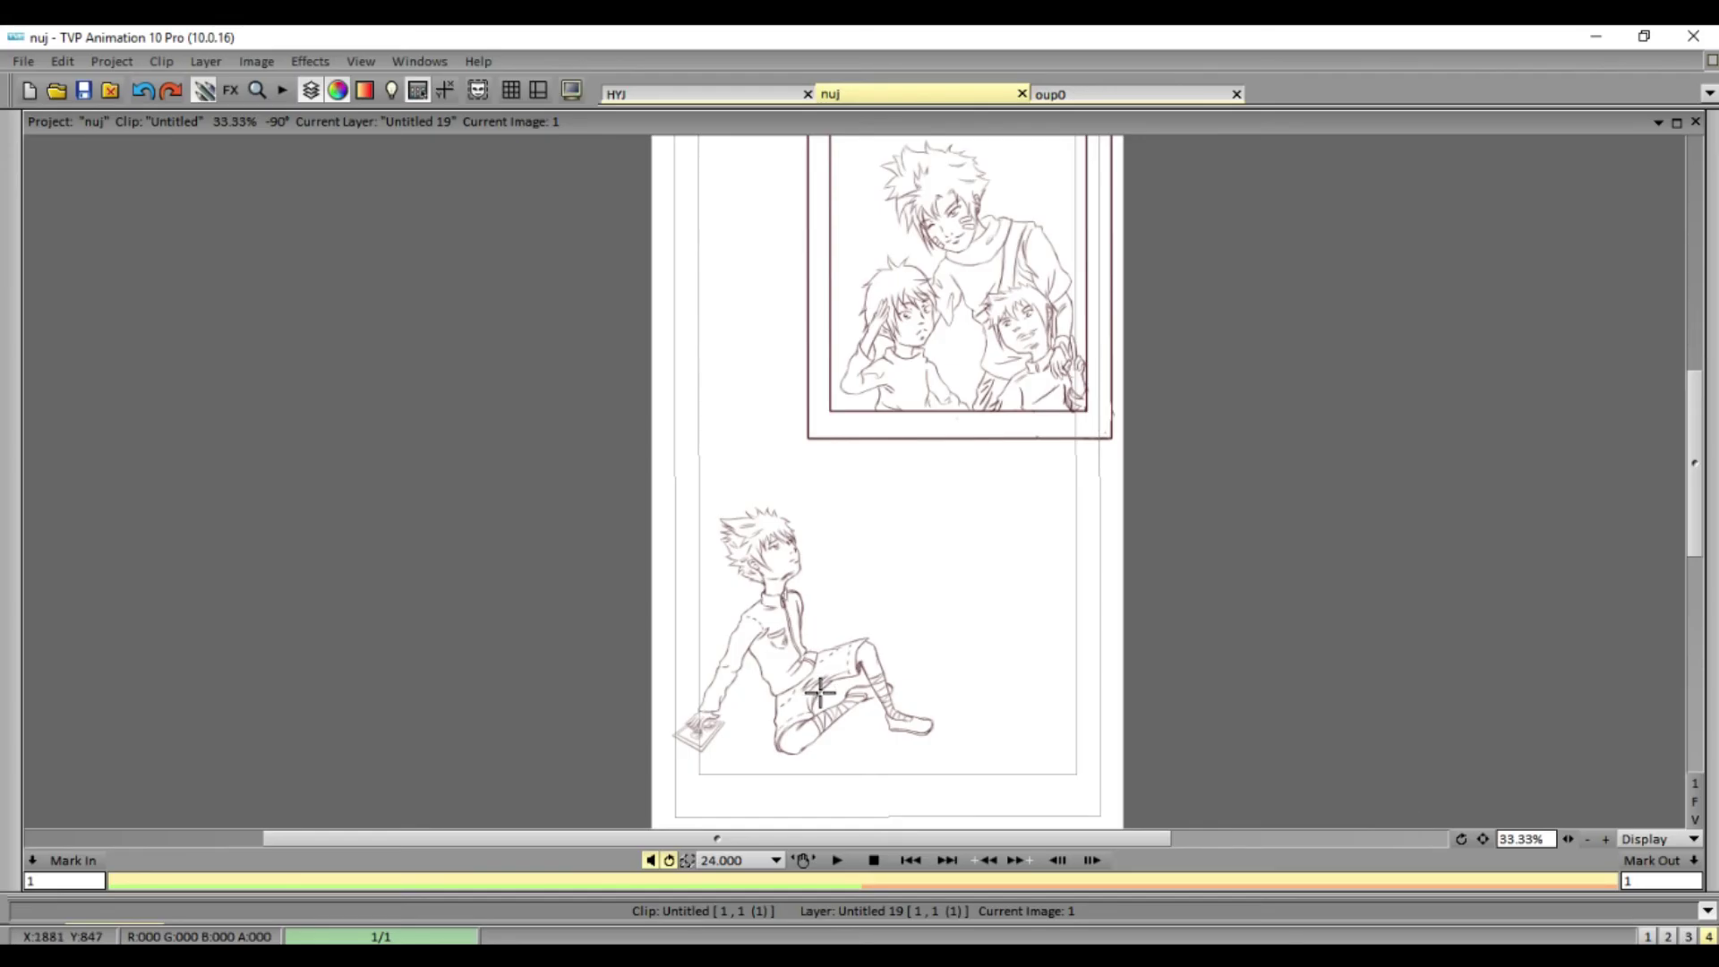
{"action": "scroll", "coordinate": [1681, 498], "scroll_direction": "up", "scroll_amount": 1}
{"action": "scroll", "coordinate": [1682, 498], "scroll_direction": "up", "scroll_amount": 1}
{"action": "scroll", "coordinate": [1681, 498], "scroll_direction": "up", "scroll_amount": 1}
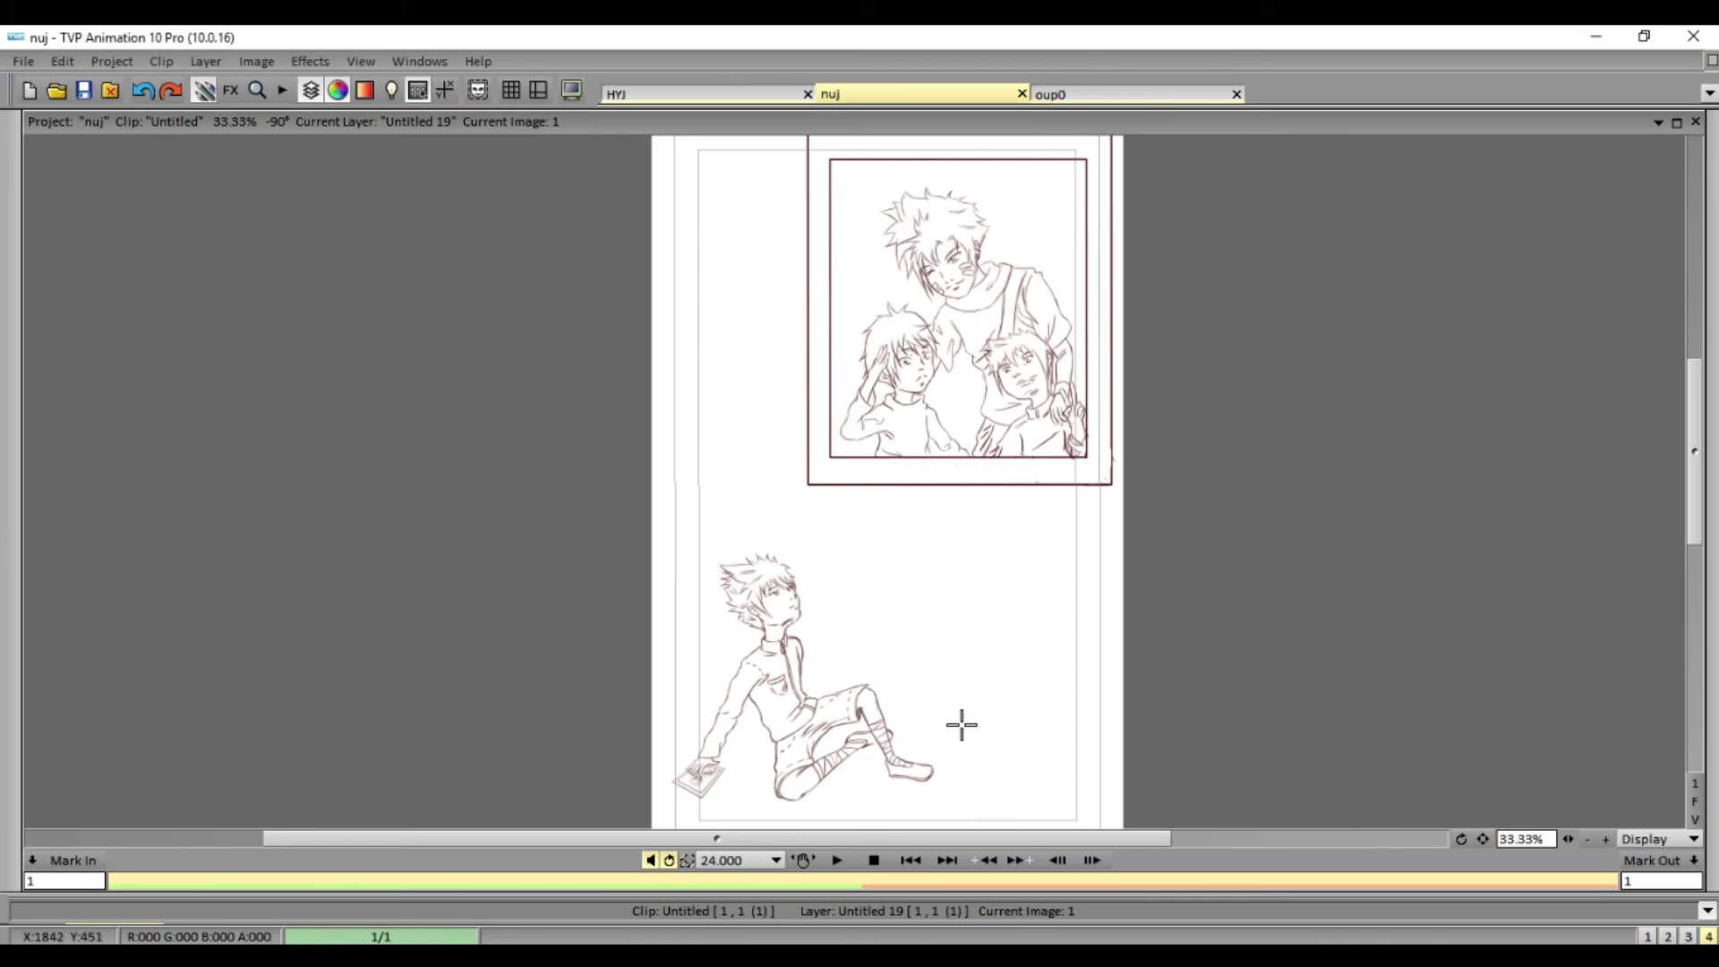
{"action": "mouse_move", "coordinate": [1695, 457]}
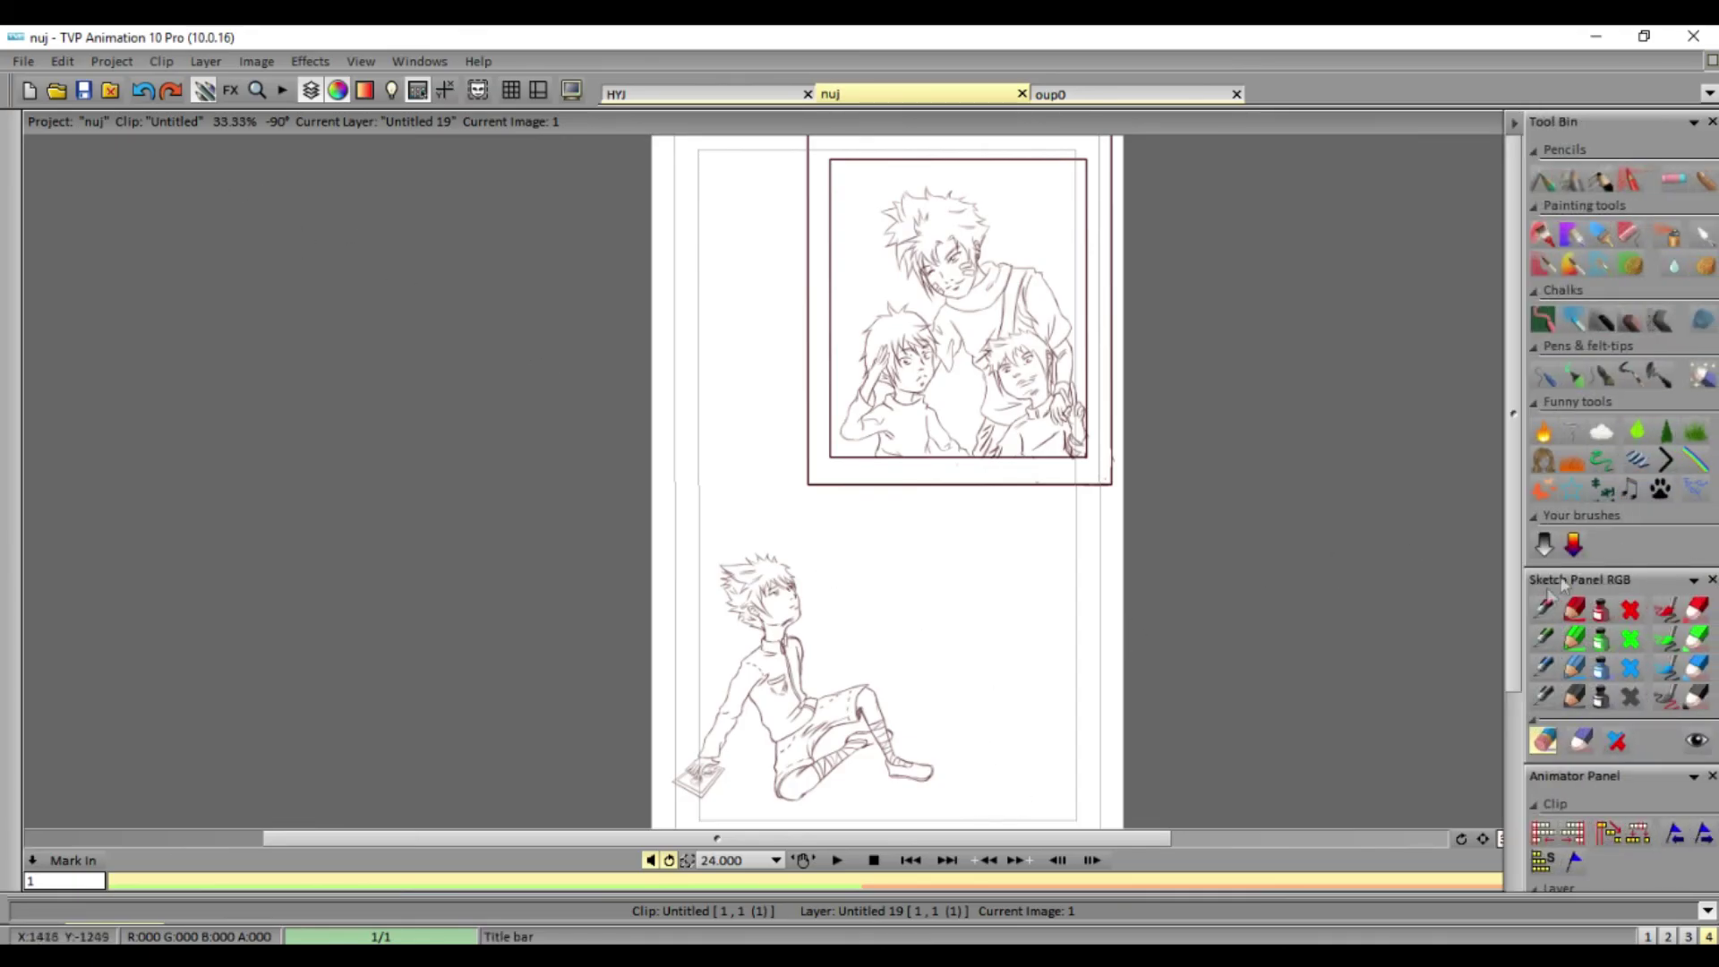
{"action": "mouse_move", "coordinate": [911, 566]}
{"action": "left_mouse_down"}
{"action": "mouse_move", "coordinate": [906, 583]}
{"action": "mouse_move", "coordinate": [991, 573]}
{"action": "mouse_move", "coordinate": [1005, 539]}
{"action": "left_mouse_up"}
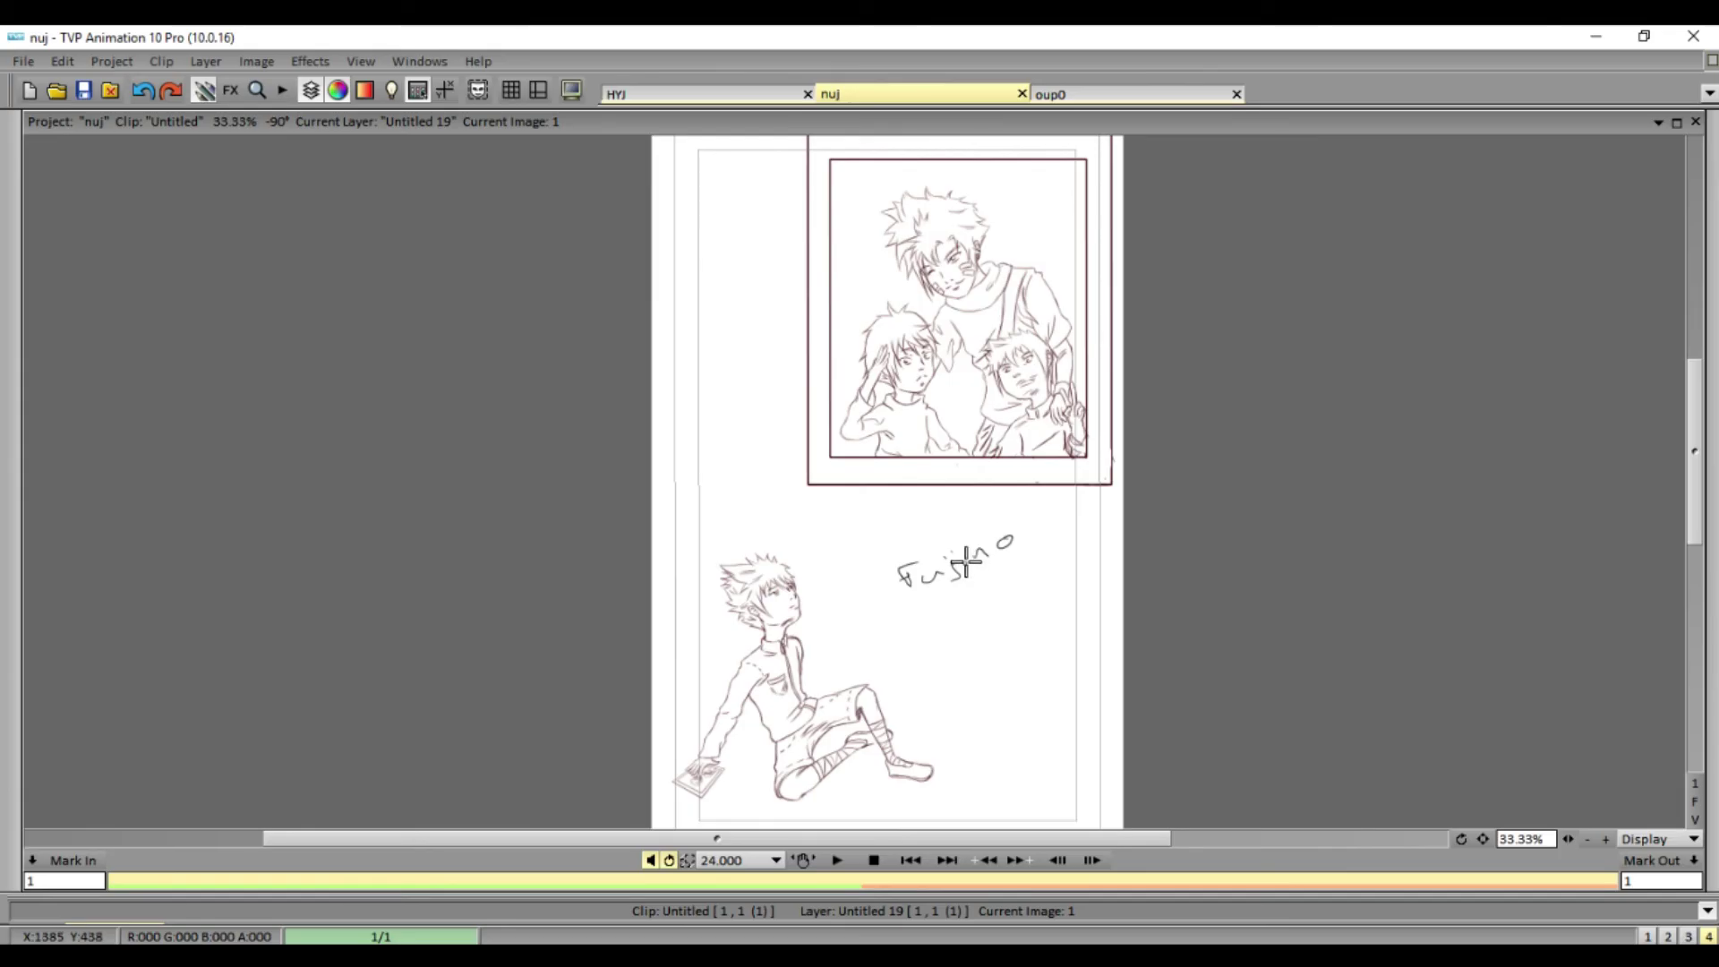
{"action": "mouse_move", "coordinate": [945, 605]}
{"action": "left_mouse_down"}
{"action": "mouse_move", "coordinate": [927, 630]}
{"action": "mouse_move", "coordinate": [1021, 582]}
{"action": "left_mouse_up"}
{"action": "mouse_move", "coordinate": [1026, 592]}
{"action": "left_mouse_down"}
{"action": "mouse_move", "coordinate": [1031, 571]}
{"action": "mouse_move", "coordinate": [1060, 598]}
{"action": "mouse_move", "coordinate": [1080, 587]}
{"action": "left_mouse_up"}
{"action": "left_click_drag", "start_coordinate": [994, 675], "coordinate": [1042, 665]}
{"action": "key", "text": "alt+Tab"}
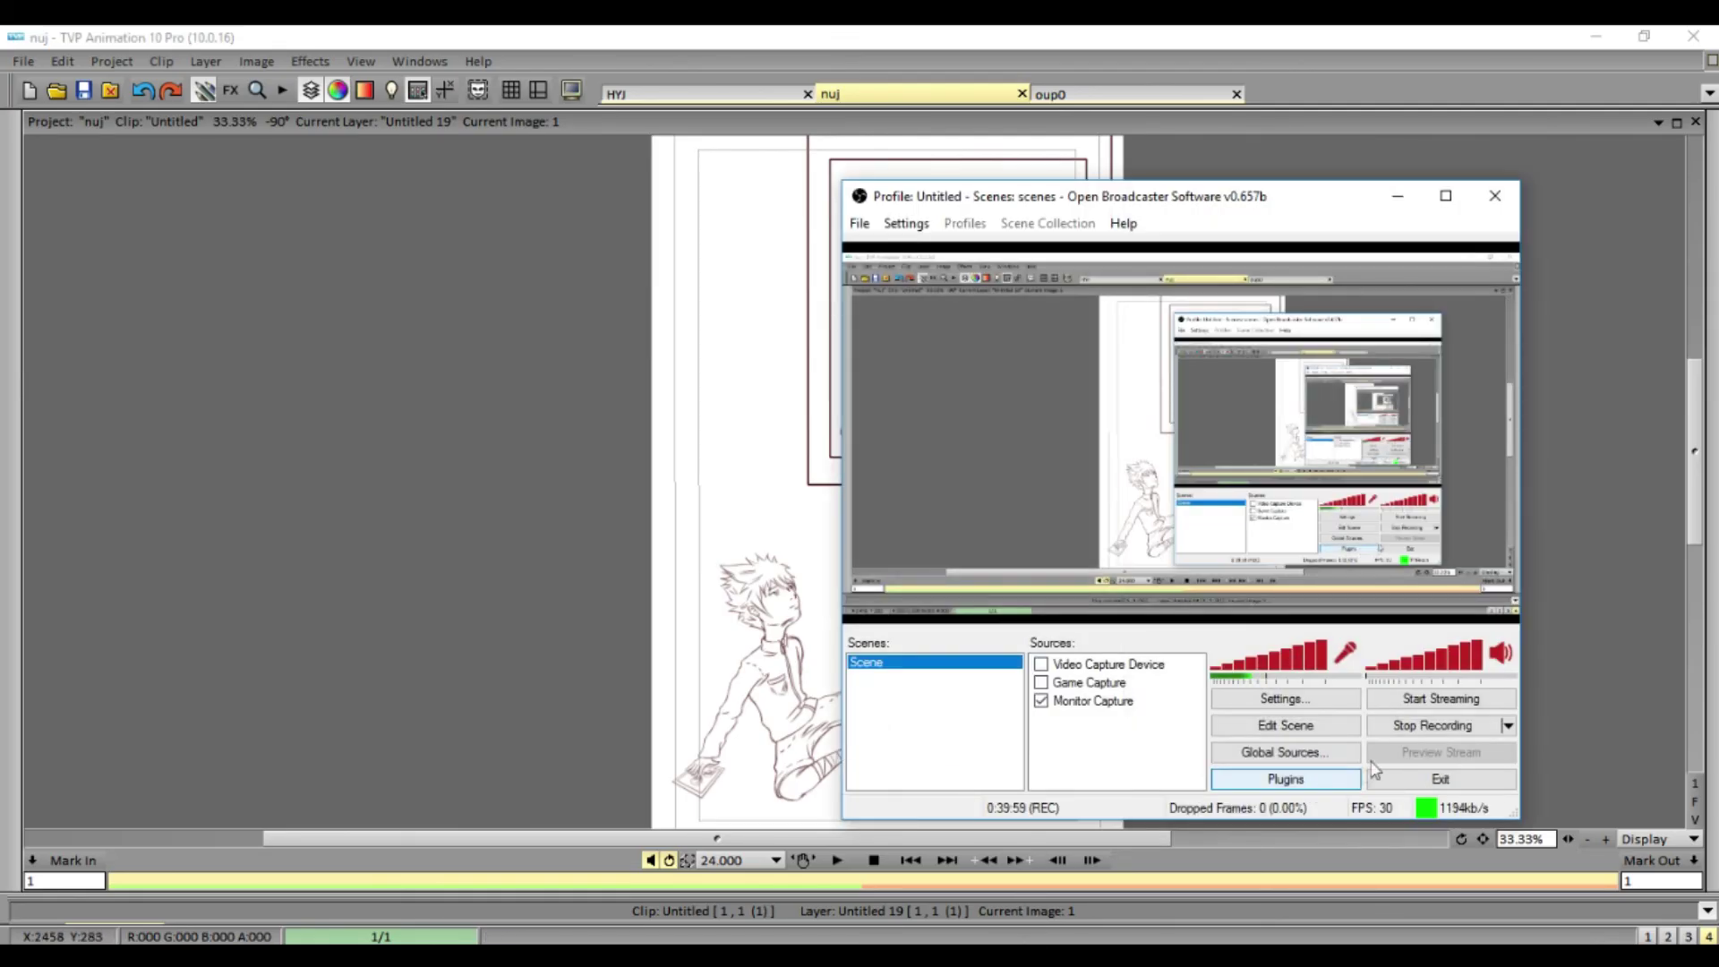